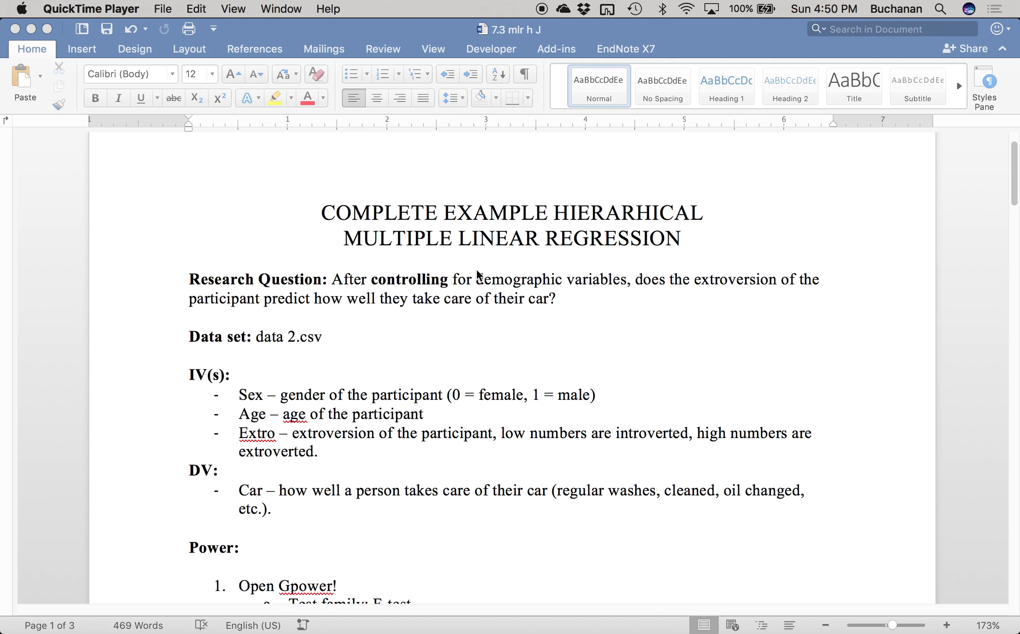
# Add the word "Hierarchical" on a new line below the research question.
pyautogui.click(302, 316)
pyautogui.click(339, 319)
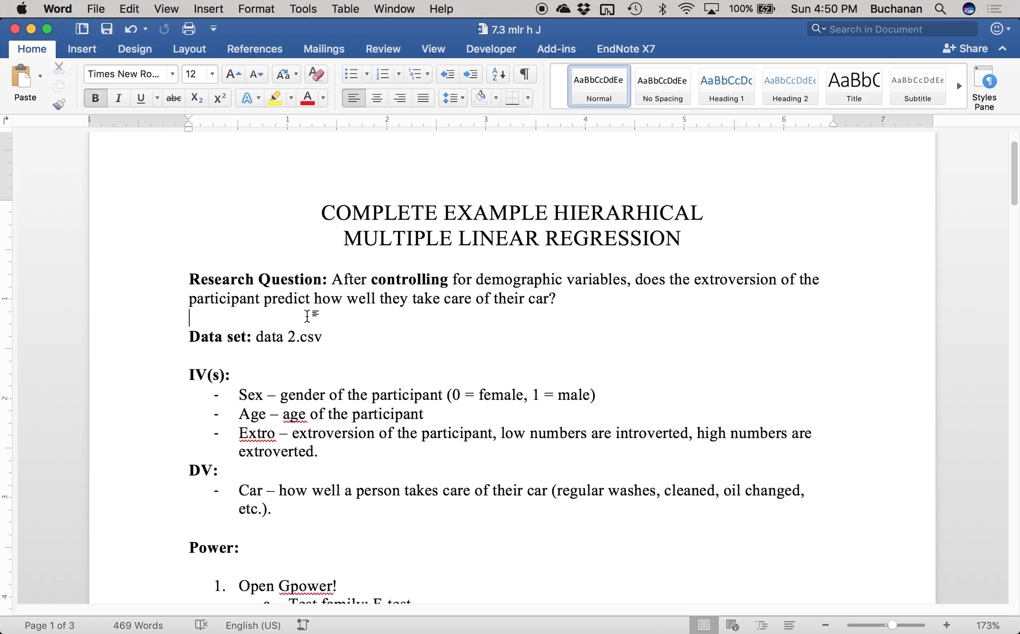
pyautogui.press('Return')
pyautogui.write('heriar')
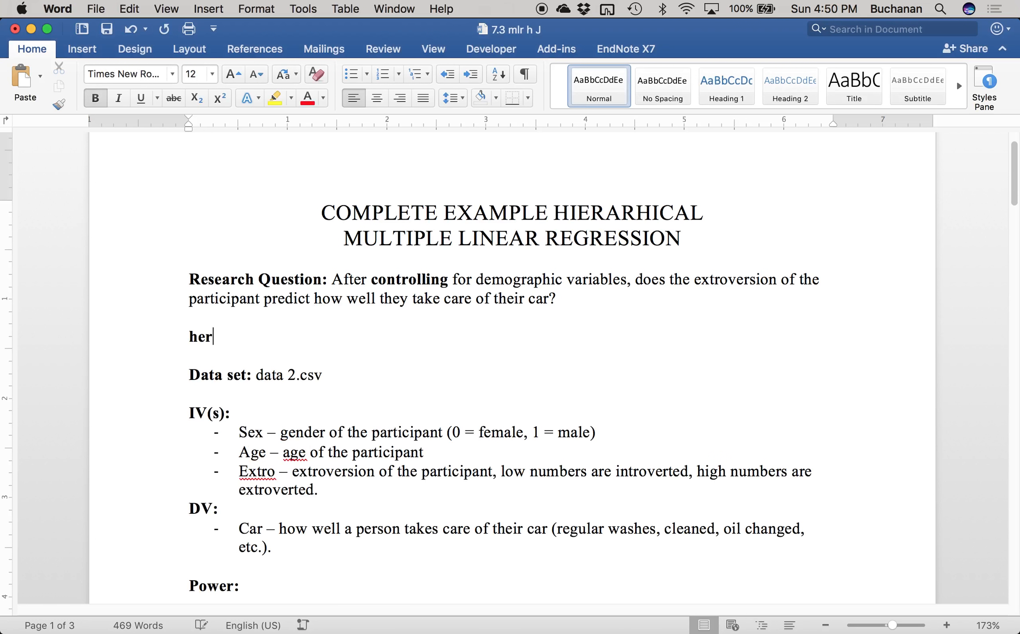
pyautogui.press('BackSpace')
pyautogui.press('BackSpace')
pyautogui.press('BackSpace')
pyautogui.press('BackSpace')
pyautogui.press('BackSpace')
pyautogui.write('ierarchical')
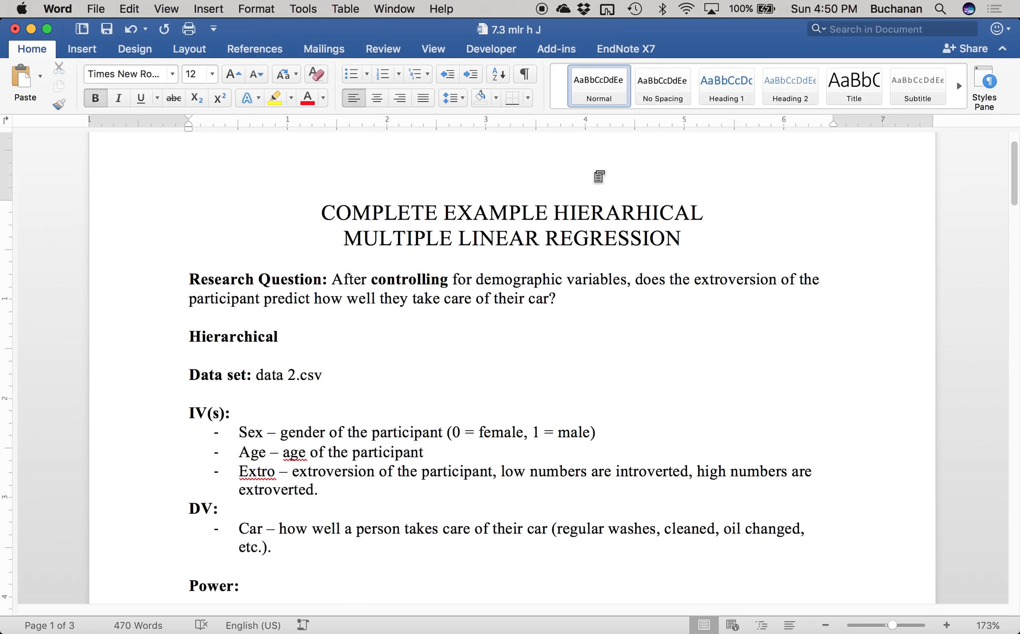
# Correct the spelling in the document title to HIERARCHICAL.
pyautogui.click(631, 213)
pyautogui.write('C')
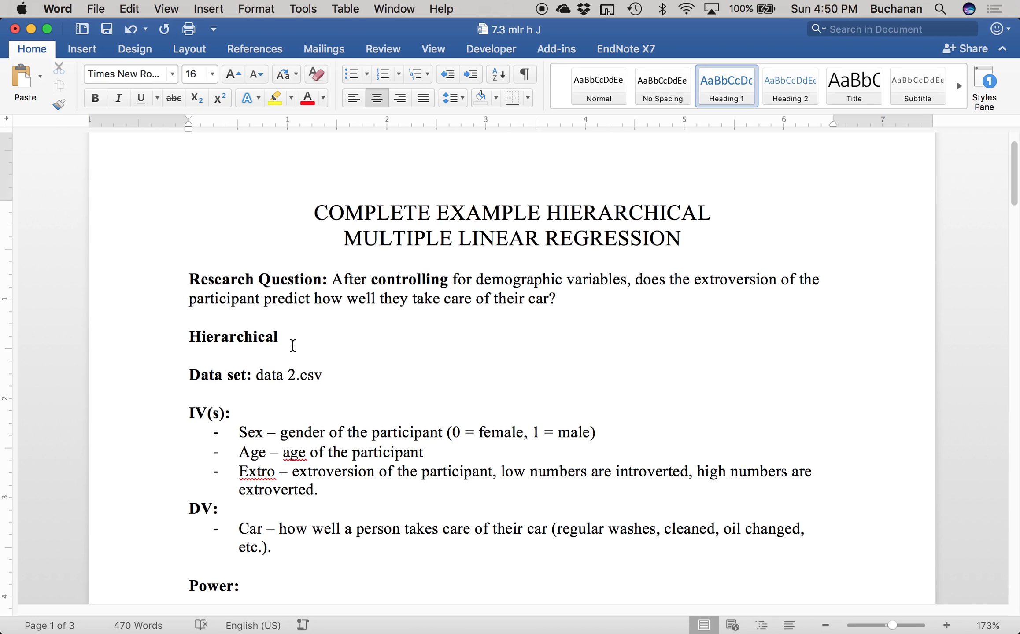
# Delete the extra "Hierarchical" line below the research question and save the document.
pyautogui.tripleClick(266, 336)
pyautogui.press('BackSpace')
pyautogui.press('BackSpace')
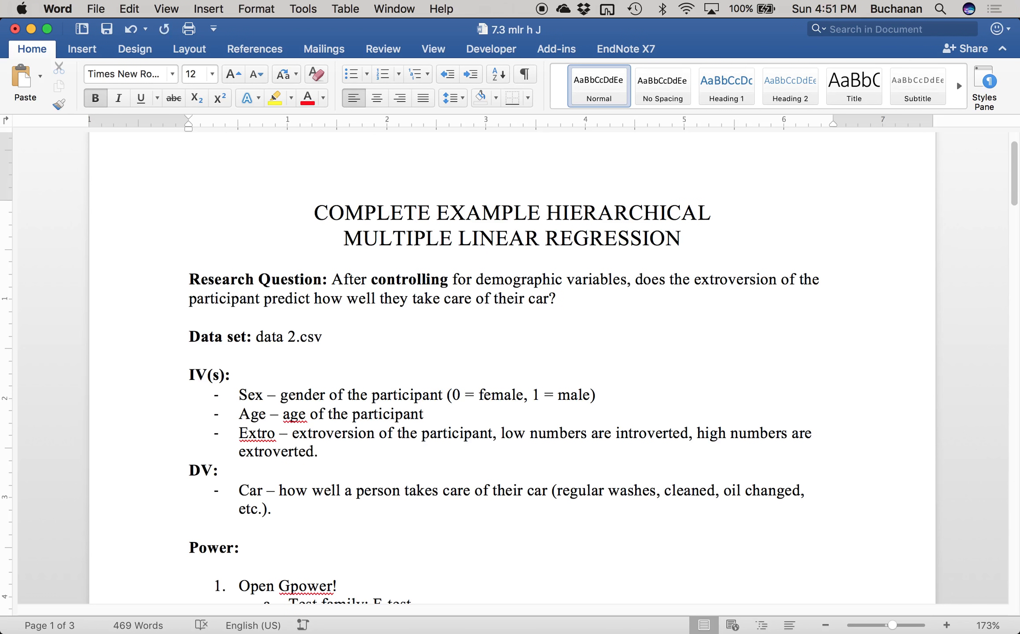
pyautogui.press('super+s')
# Go to the document's Power instructions and launch G*Power through a system search.
pyautogui.scroll(-5, 314, 416)
pyautogui.scroll(-10, 316, 419)
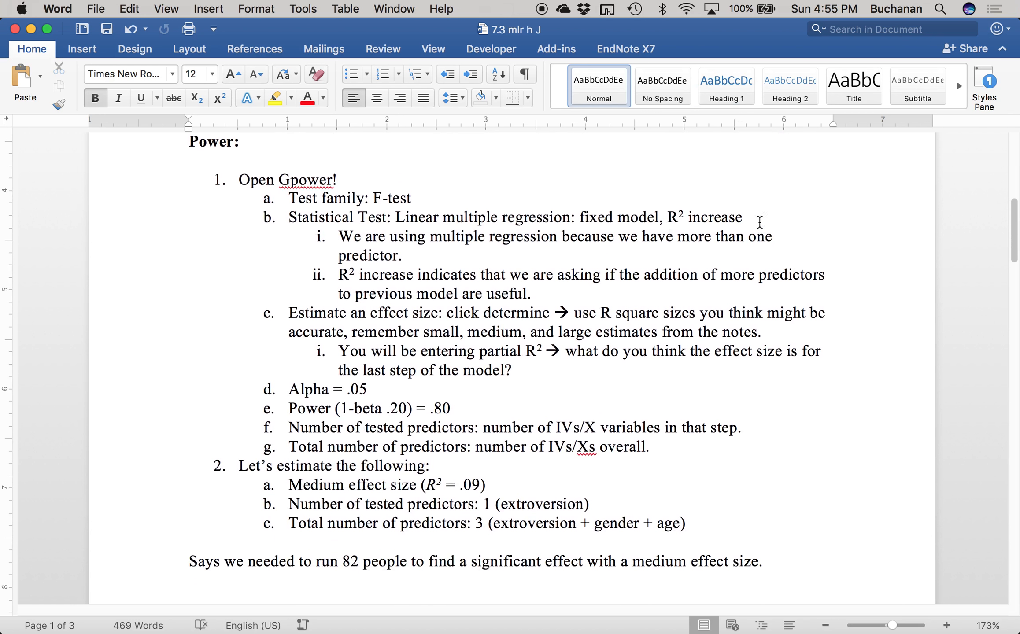
pyautogui.click(938, 9)
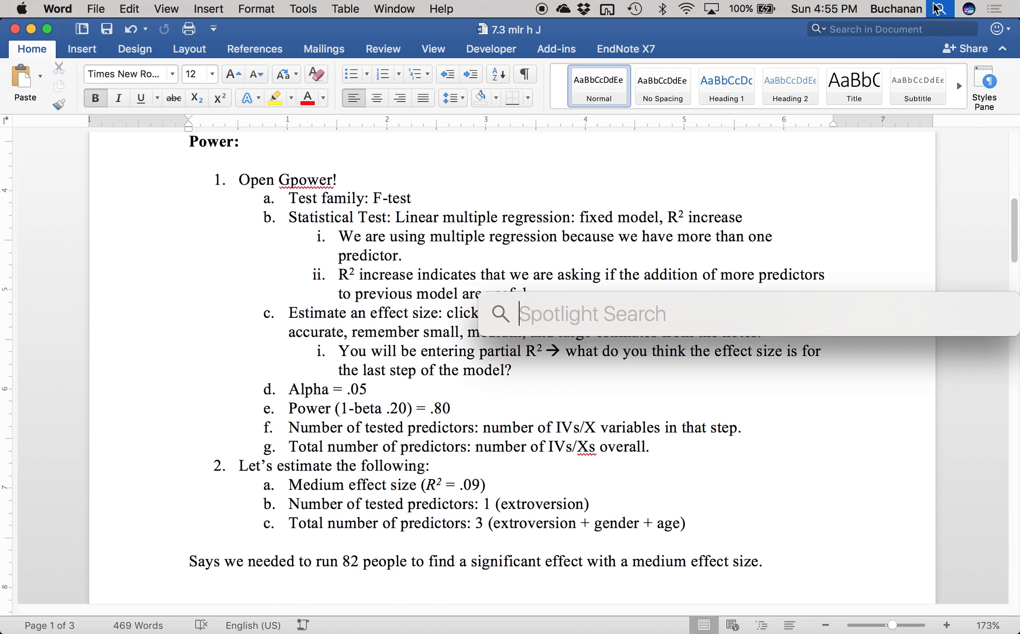
pyautogui.write('g*')
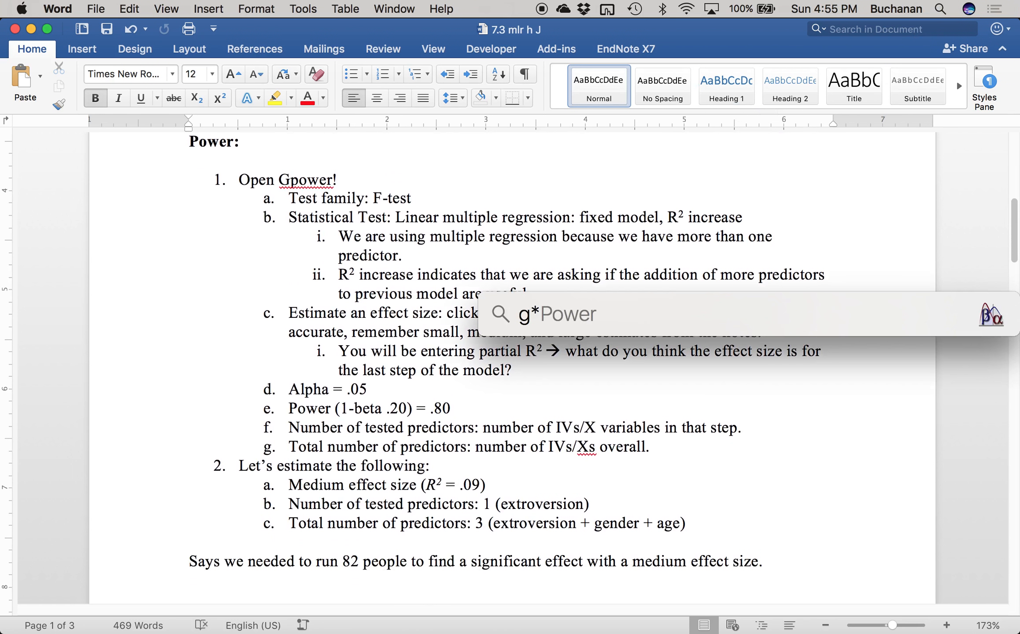
pyautogui.press('Return')
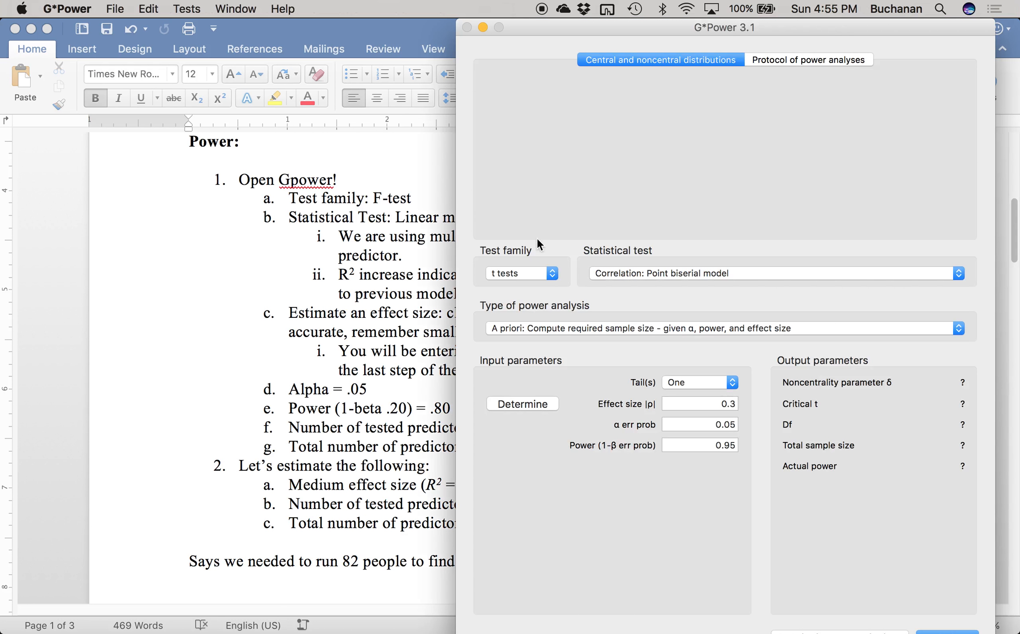
# Set the test family to F tests and the statistical test to Linear multiple regression: Fixed model, R² increase.
pyautogui.click(524, 274)
pyautogui.click(524, 259)
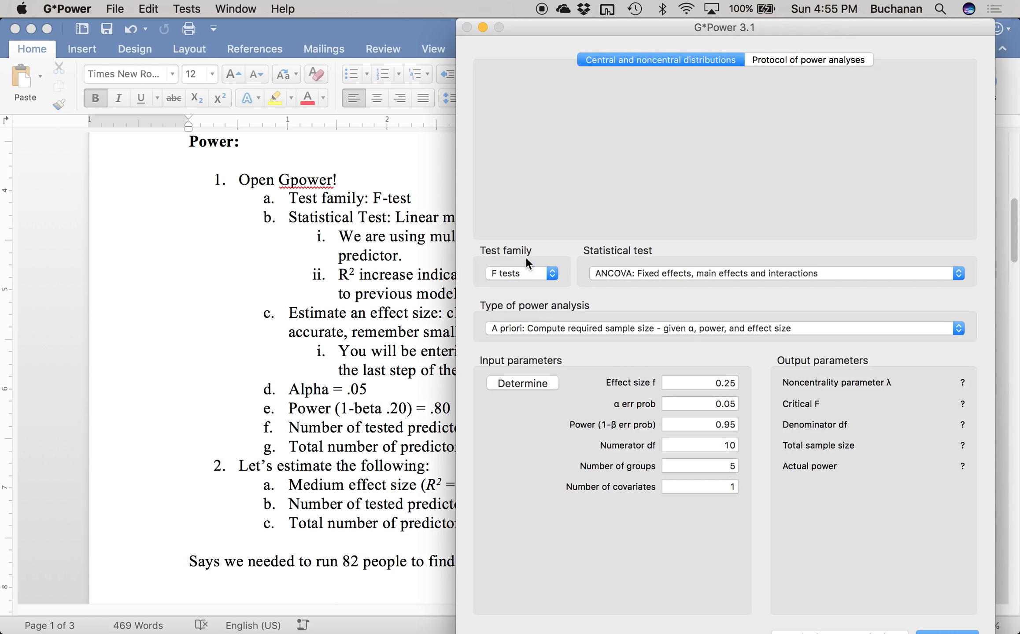
pyautogui.click(606, 271)
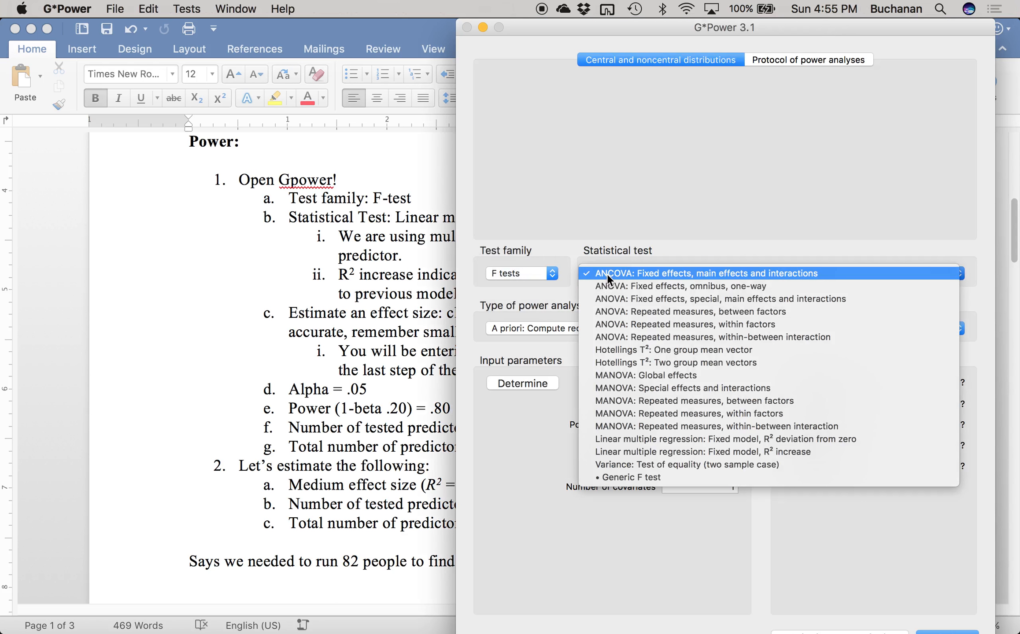
pyautogui.click(638, 451)
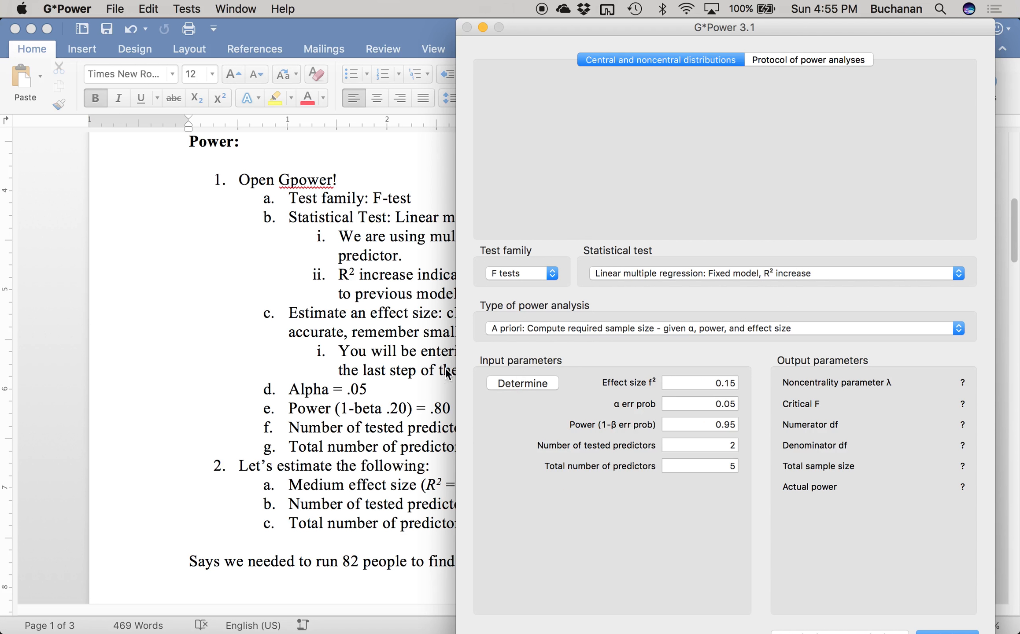
# Determine the effect size directly from a partial R² of .09 and transfer it to G*Power's main window.
pyautogui.click(333, 282)
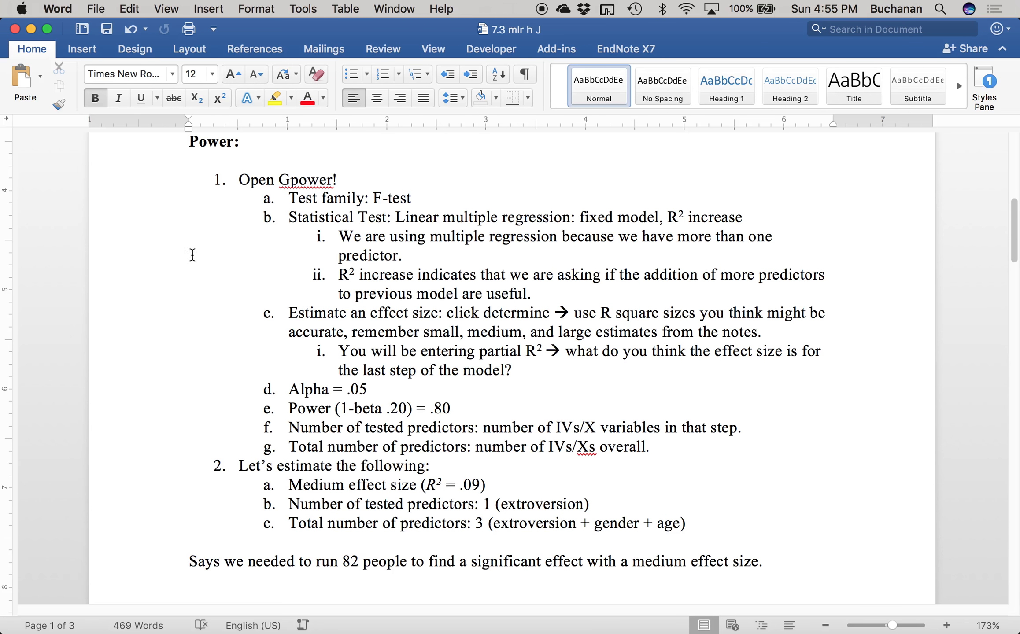
pyautogui.hotkey('ctrl', 'Up')
pyautogui.click(905, 204)
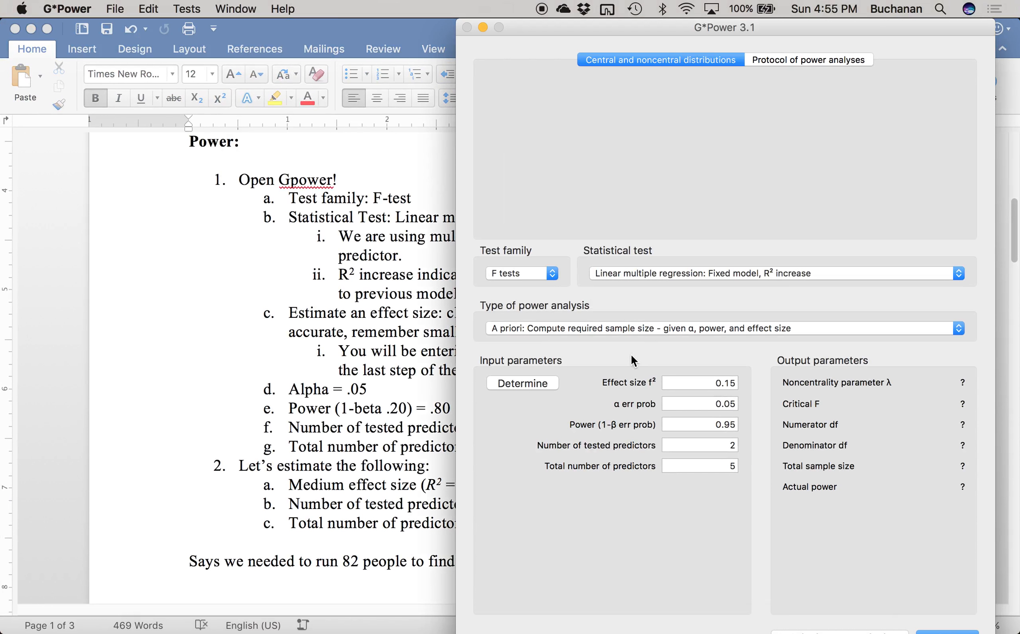
pyautogui.click(533, 383)
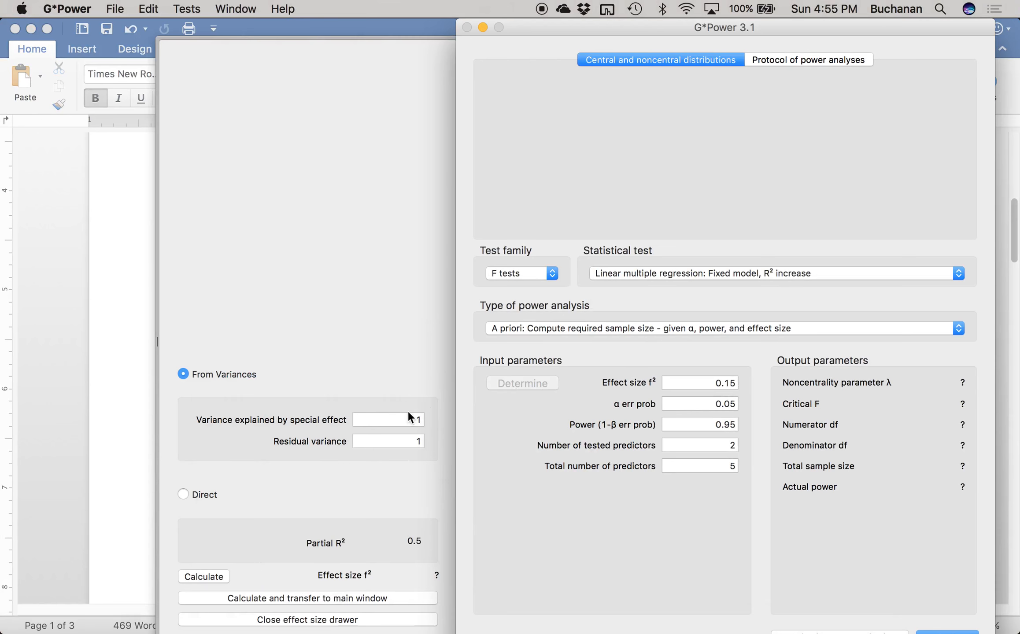
pyautogui.click(194, 492)
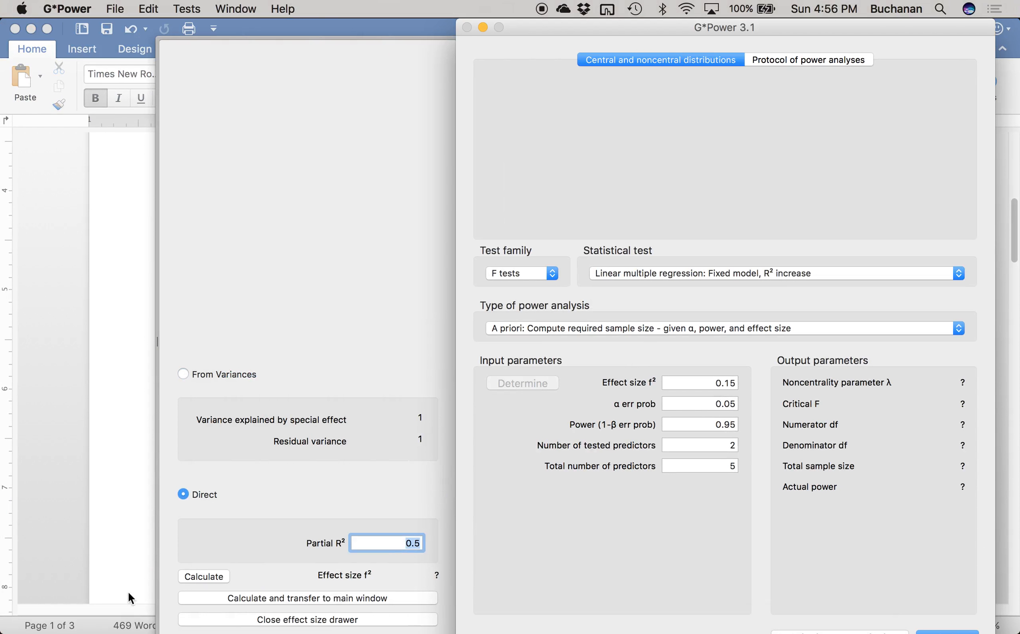
pyautogui.click(69, 517)
pyautogui.hotkey('ctrl', 'Up')
pyautogui.click(901, 190)
pyautogui.write('.09')
pyautogui.click(388, 597)
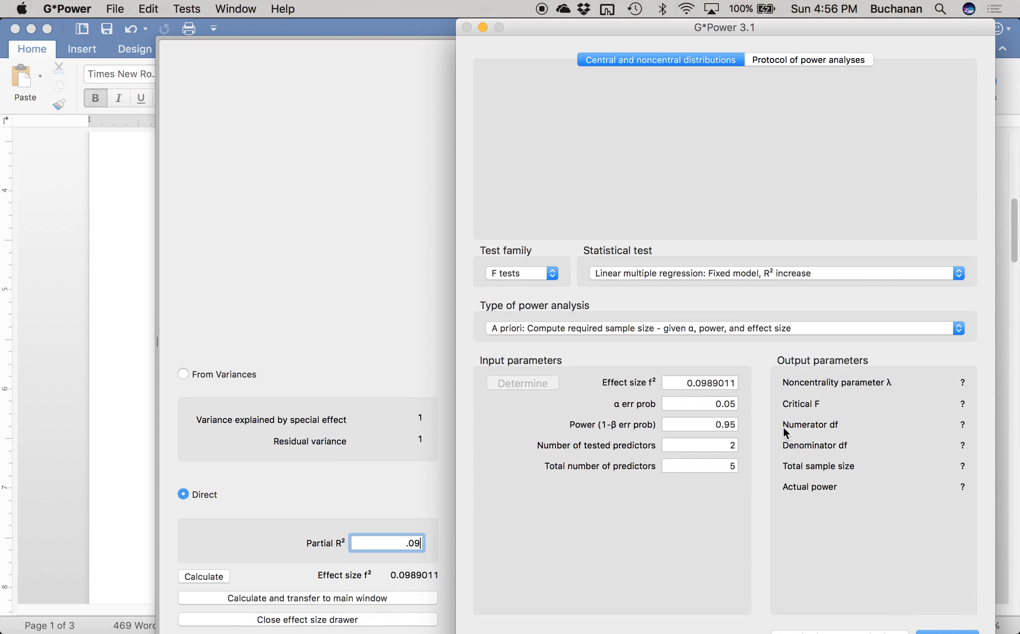
# Set power to .80, the number of tested predictors to 1 and total predictors to 3, and calculate the required sample size.
pyautogui.click(690, 401)
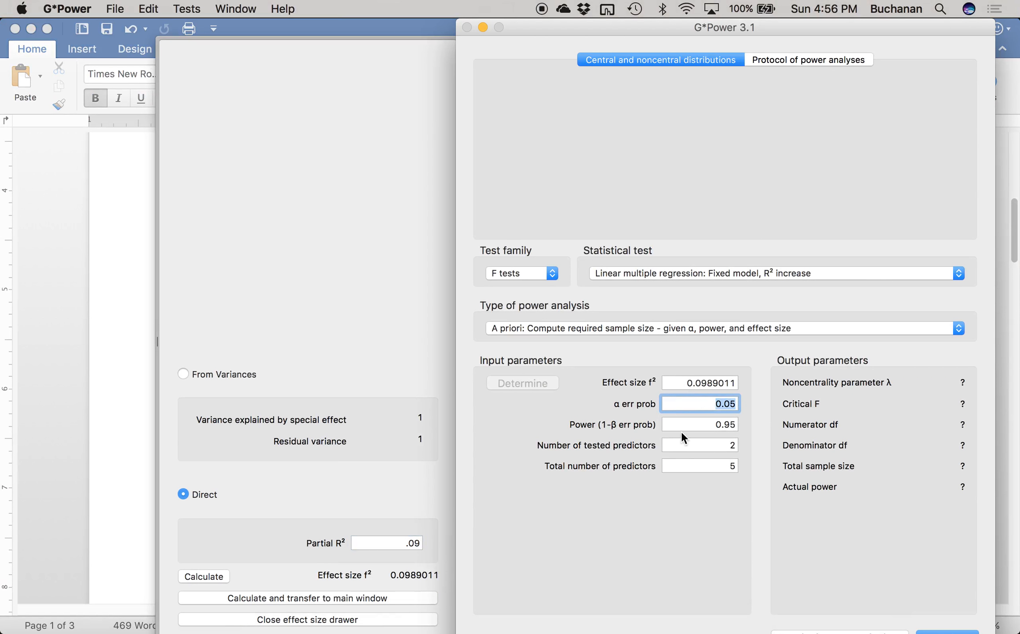
pyautogui.press('Tab')
pyautogui.press('BackSpace')
pyautogui.write('.80')
pyautogui.press('Tab')
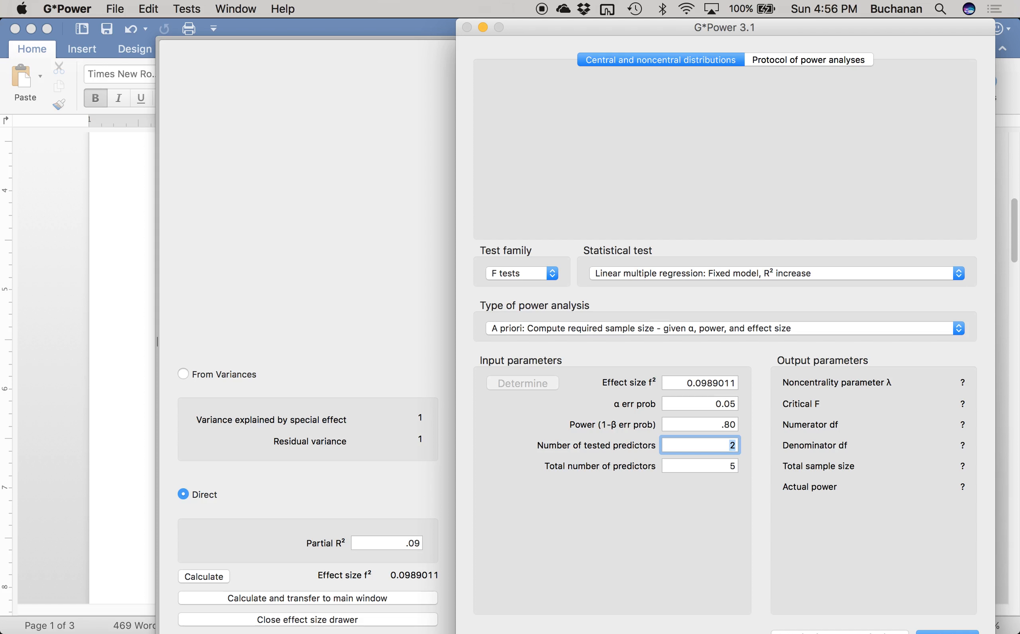
pyautogui.write('1')
pyautogui.press('Tab')
pyautogui.write('3')
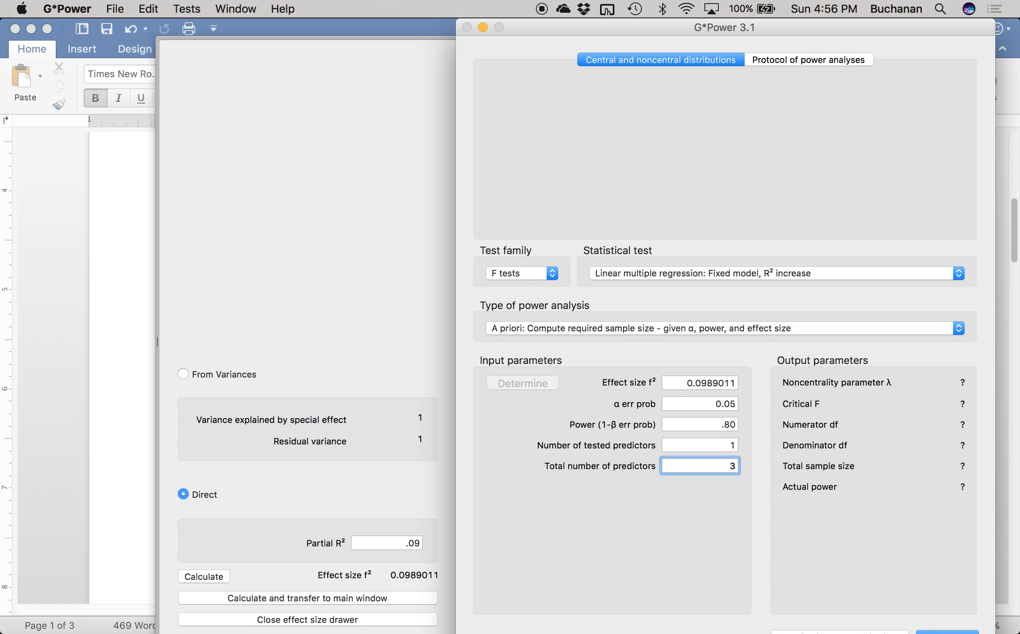
pyautogui.press('Return')
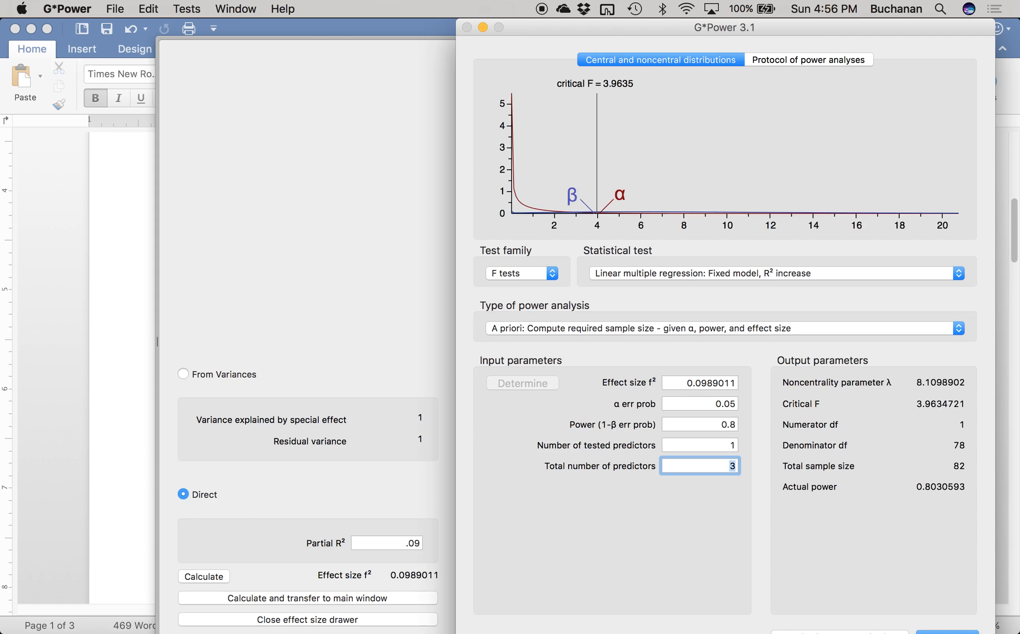
# Switch back to Word and look through the power analysis picture and the Results section to the end of the document.
pyautogui.click(109, 397)
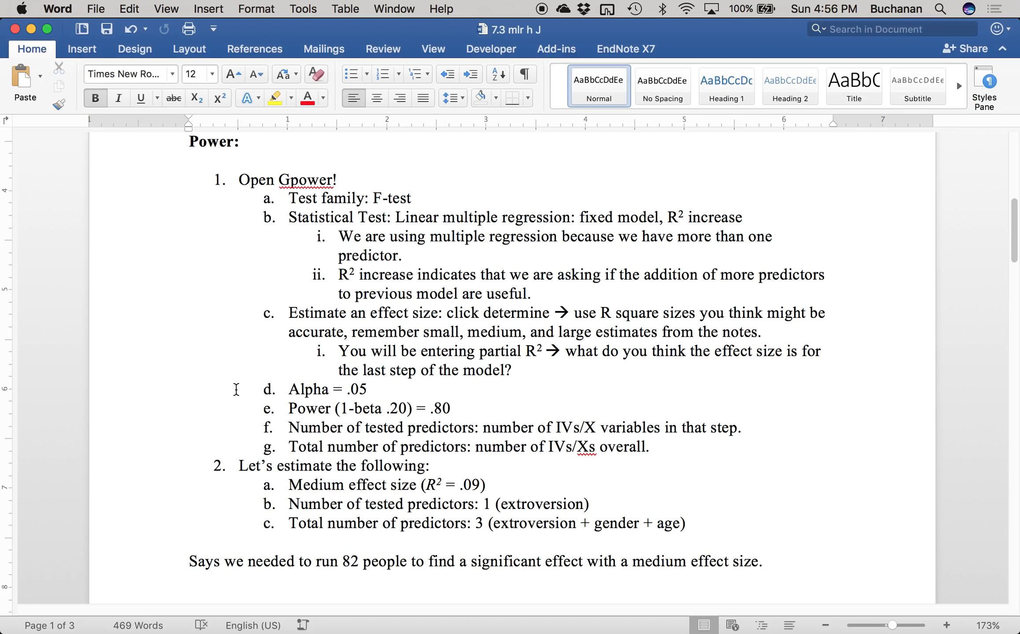
pyautogui.scroll(-10, 236, 389)
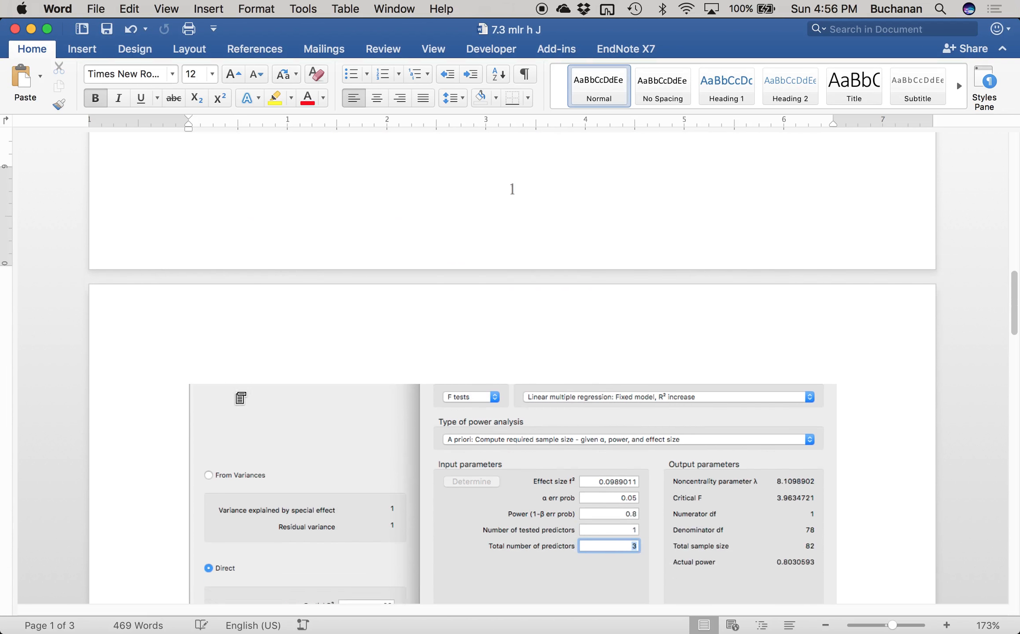
pyautogui.scroll(-4, 240, 397)
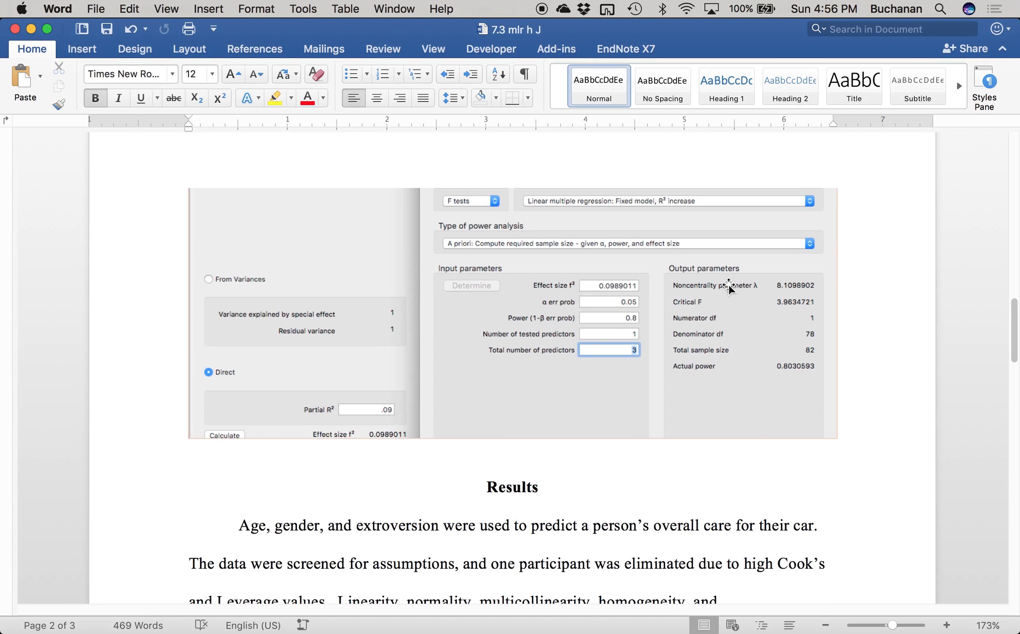
pyautogui.scroll(-10, 619, 433)
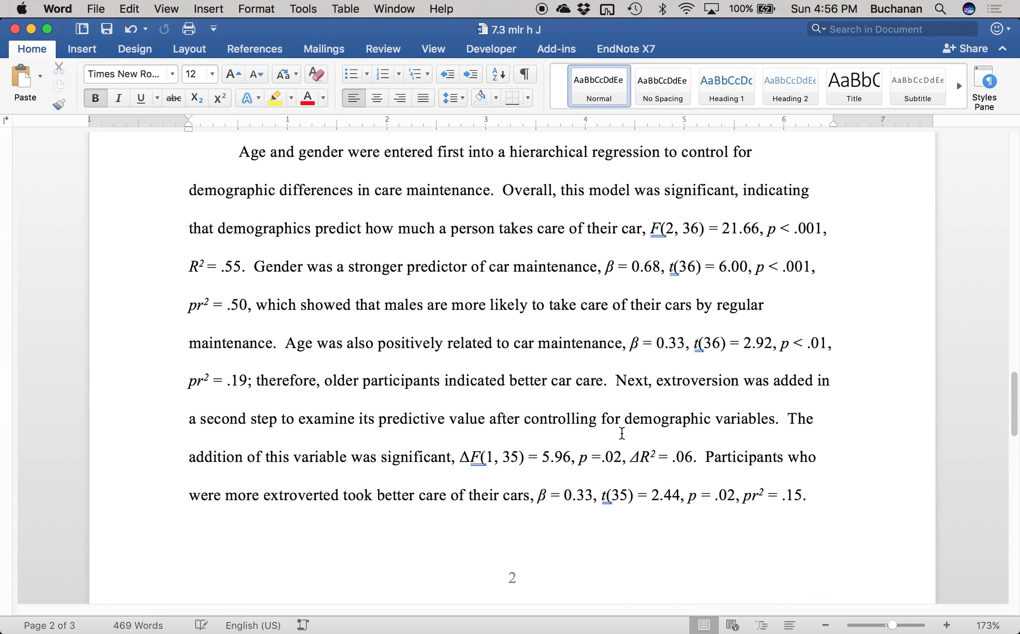
pyautogui.scroll(-2, 626, 438)
pyautogui.click(268, 412)
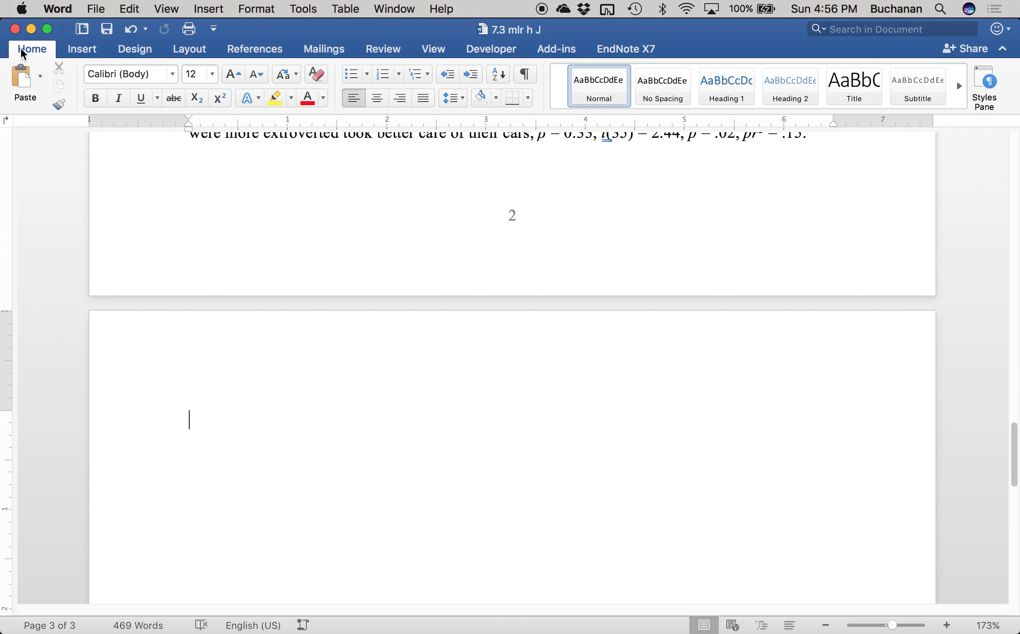
# Minimize the Word document and open data 2.csv from the Regression folder in Finder.
pyautogui.click(32, 30)
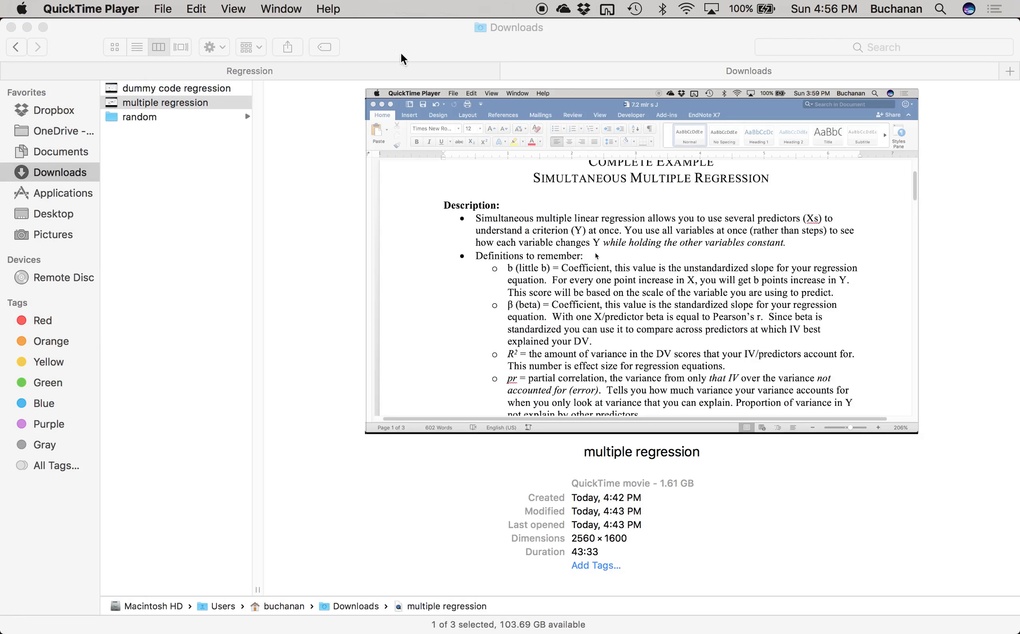
pyautogui.click(342, 76)
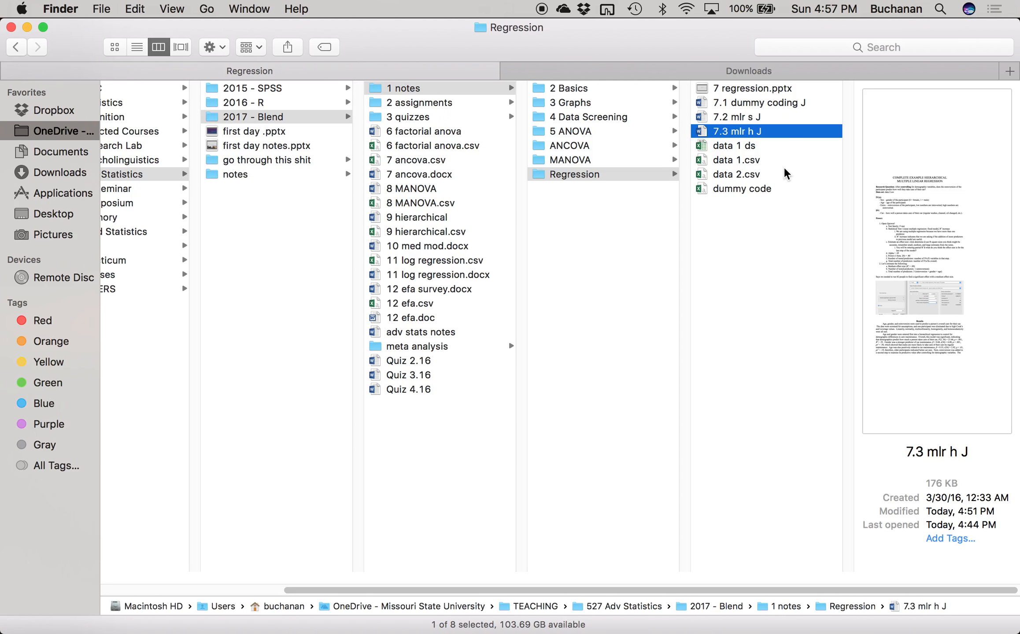
pyautogui.click(747, 178)
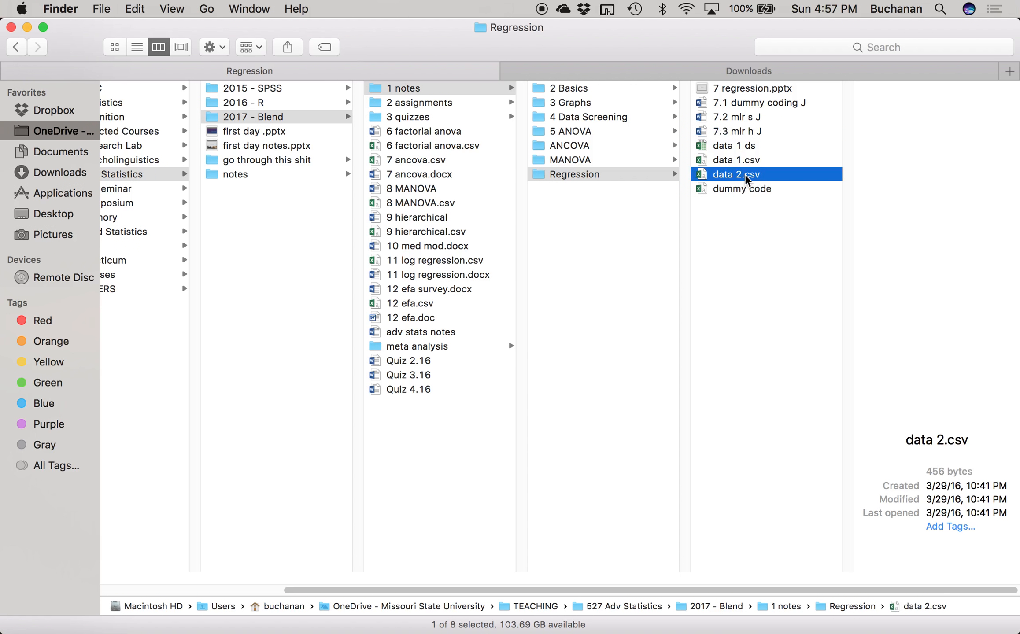
pyautogui.doubleClick(745, 175)
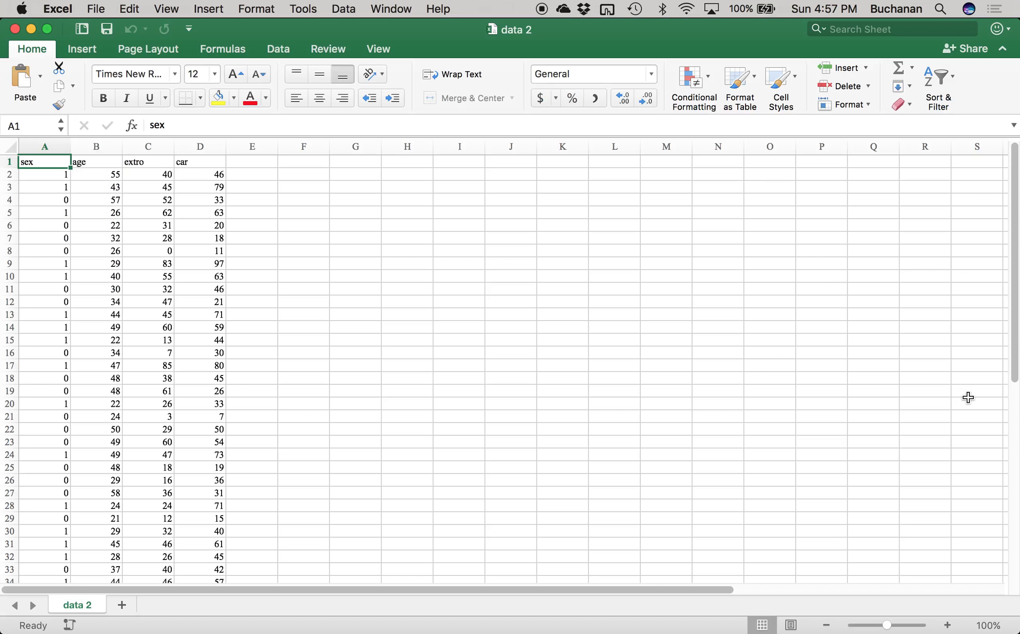
# Rename the data 2 worksheet as master.
pyautogui.click(886, 625)
pyautogui.moveTo(886, 624); pyautogui.dragTo(897, 625)
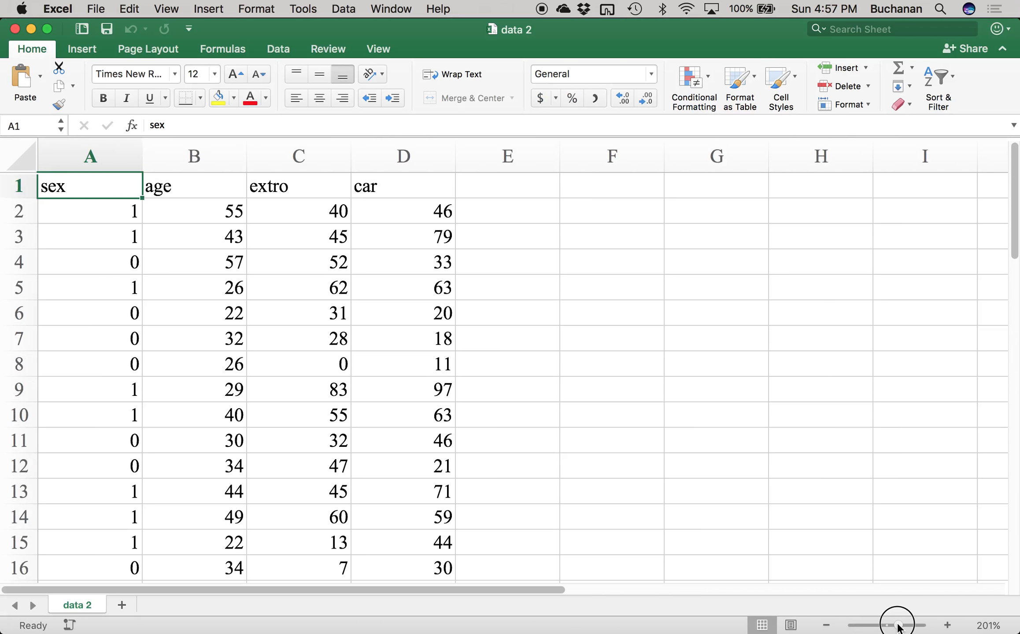
pyautogui.doubleClick(76, 605)
pyautogui.write('master')
pyautogui.press('Return')
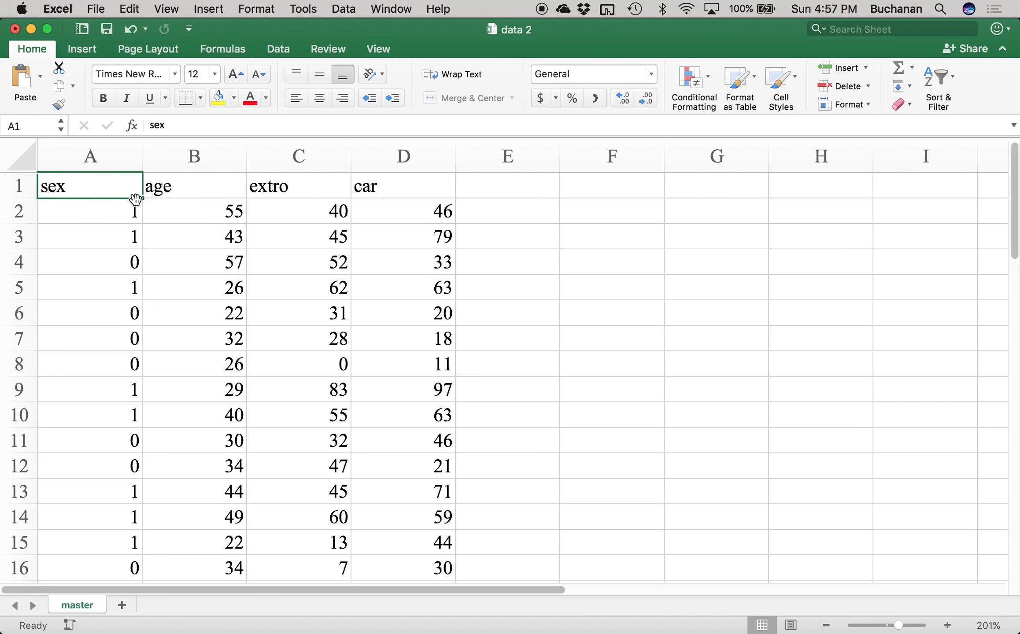
# Save the file as an Excel Workbook (.xlsx) named data 2 ds.
pyautogui.moveTo(114, 155); pyautogui.dragTo(403, 152)
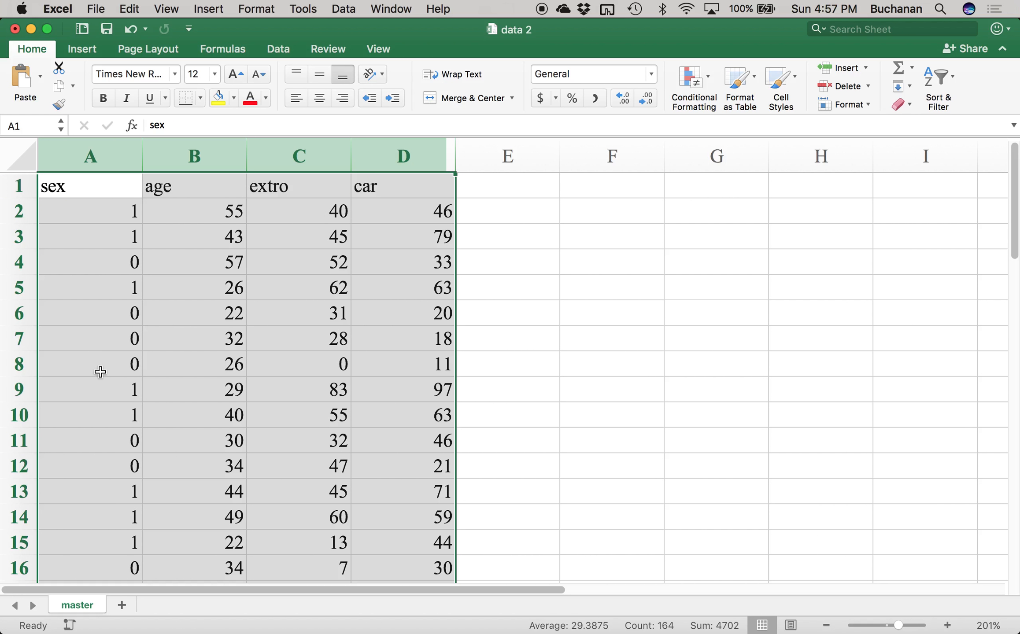
pyautogui.click(95, 9)
pyautogui.click(149, 130)
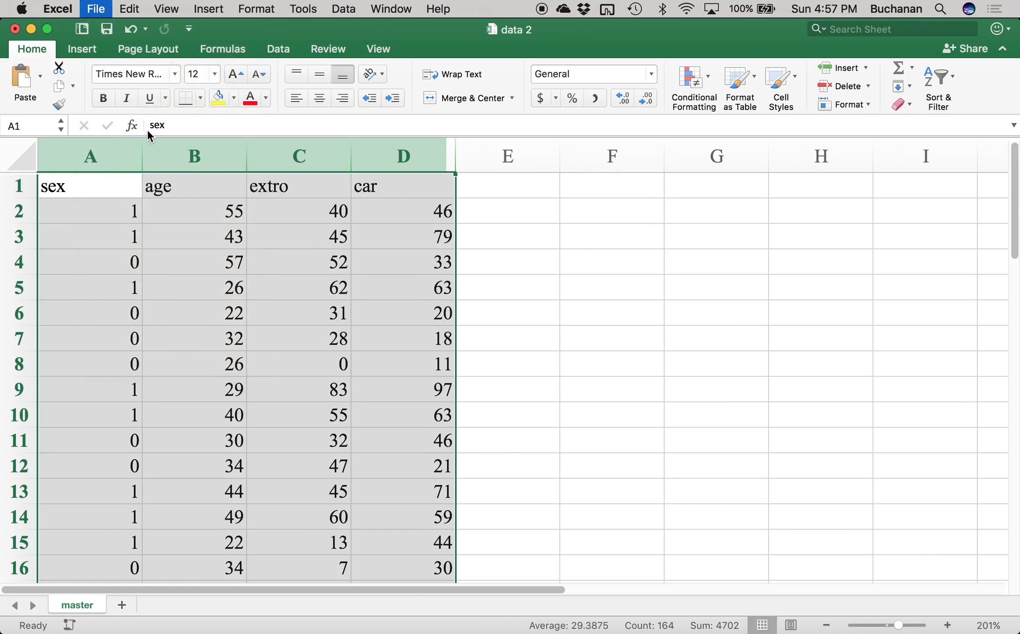
pyautogui.press('Right')
pyautogui.write('ds')
pyautogui.click(445, 396)
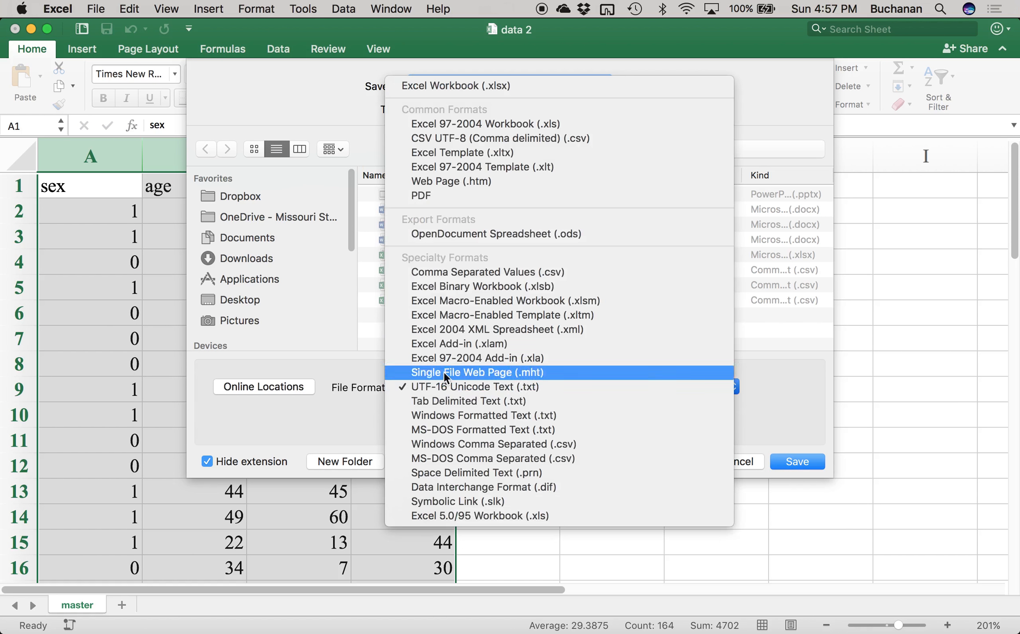
pyautogui.click(472, 84)
pyautogui.press('Return')
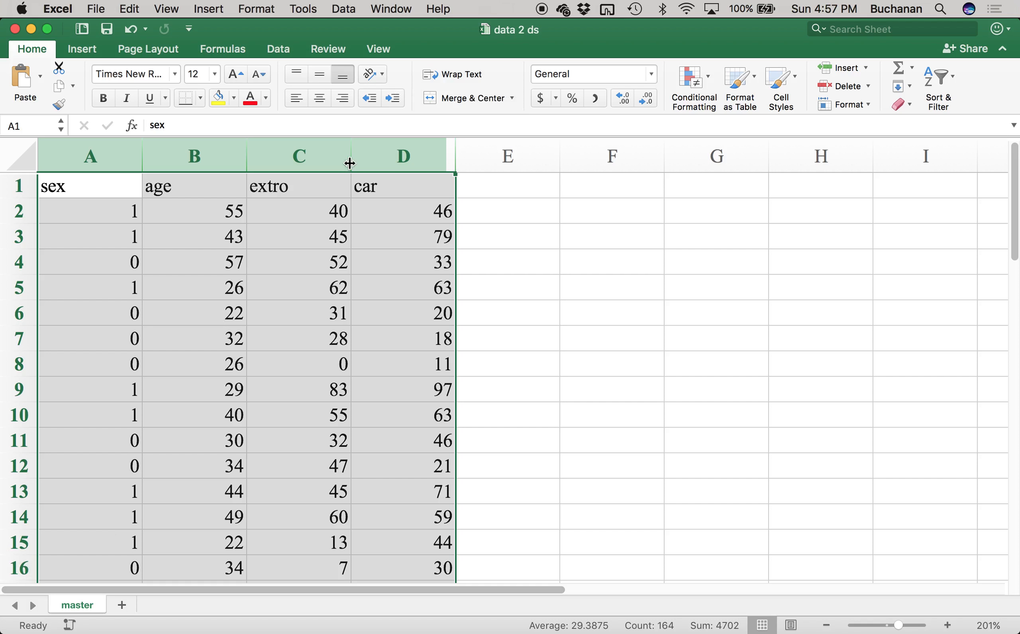
# Start a Descriptive Statistics analysis with columns A to D of the master worksheet as the input range.
pyautogui.click(496, 192)
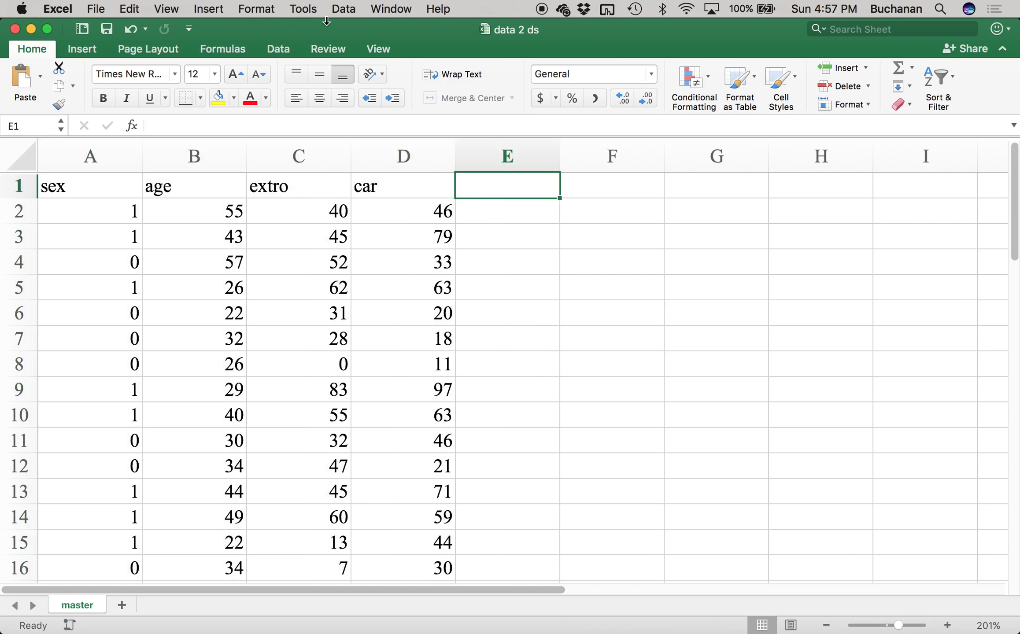
pyautogui.click(286, 50)
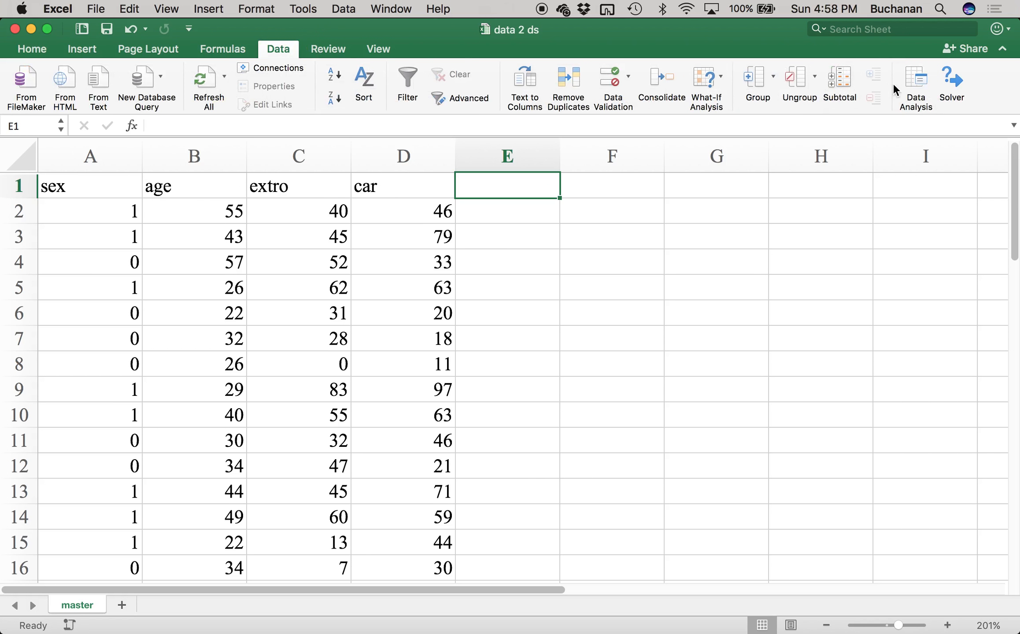
pyautogui.click(916, 86)
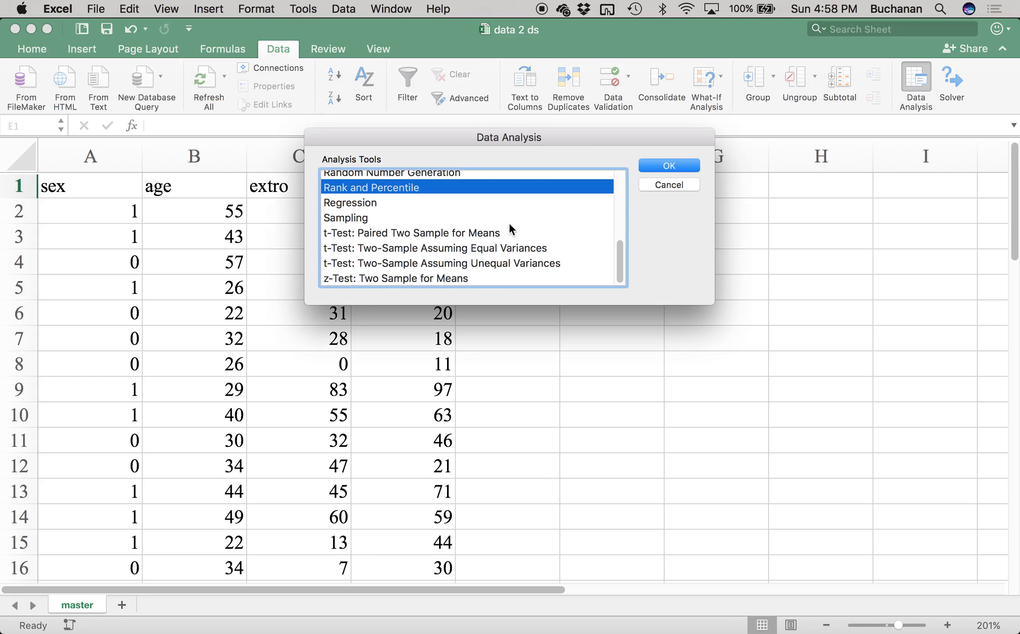
pyautogui.press('d')
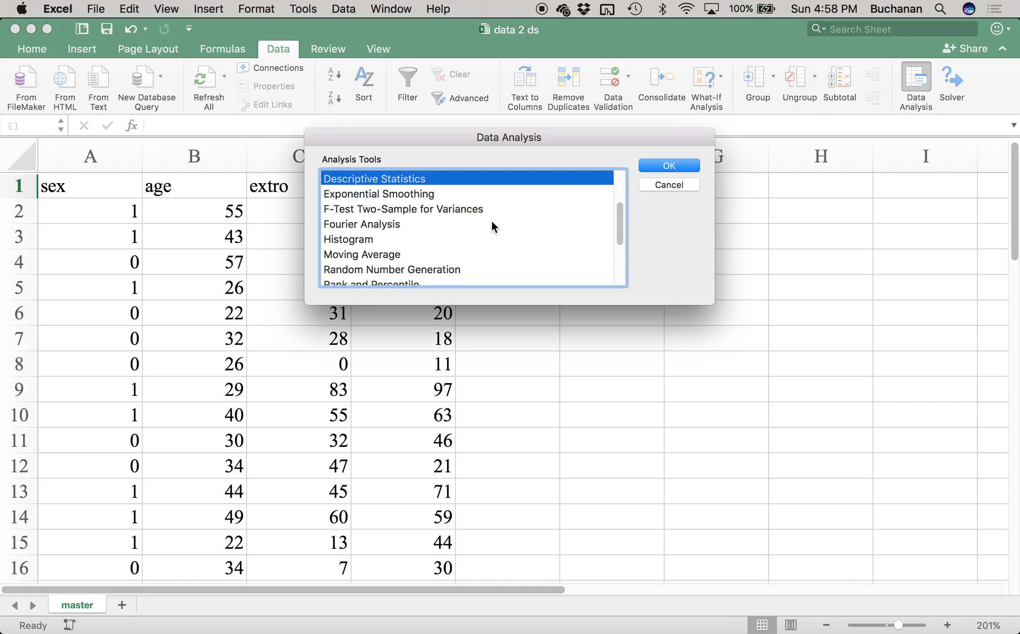
pyautogui.click(682, 168)
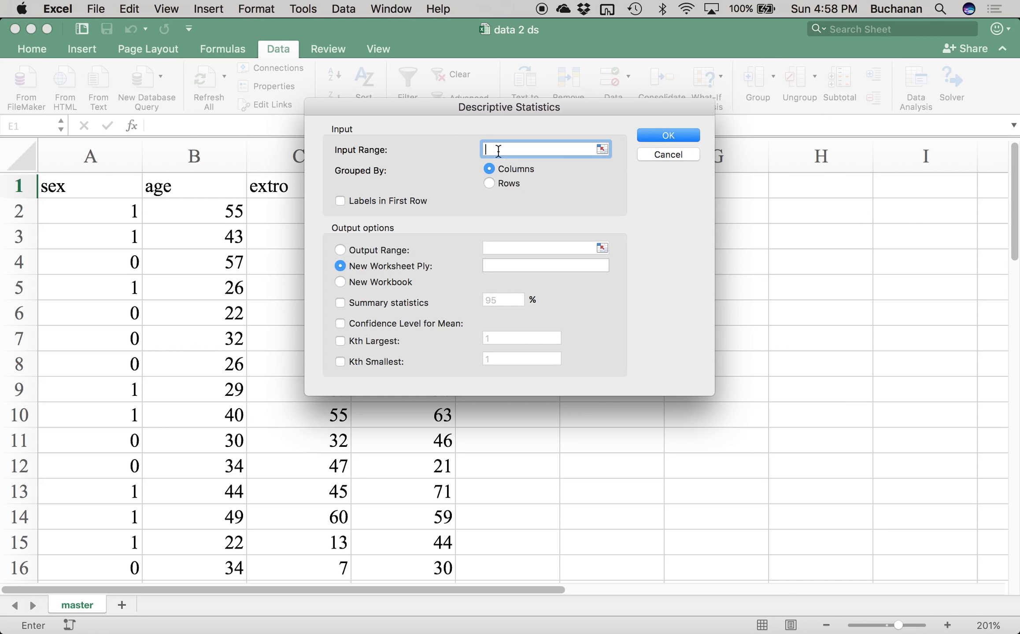
pyautogui.moveTo(460, 115); pyautogui.dragTo(676, 84)
pyautogui.moveTo(55, 152); pyautogui.dragTo(432, 168)
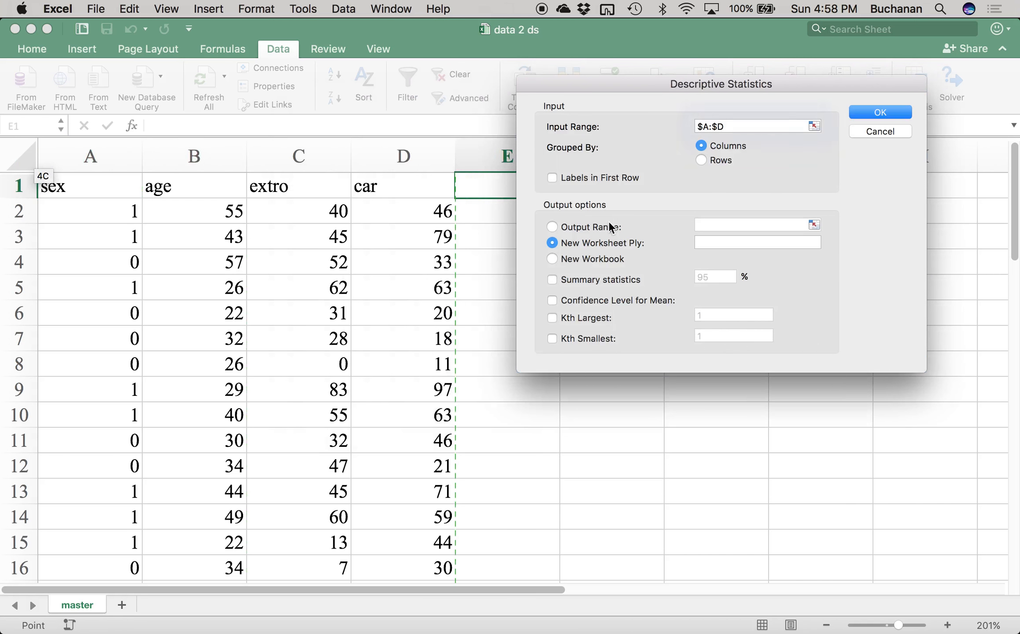
# Enable Labels in First Row and Summary statistics, and output the descriptive statistics to a new worksheet.
pyautogui.click(583, 180)
pyautogui.click(898, 115)
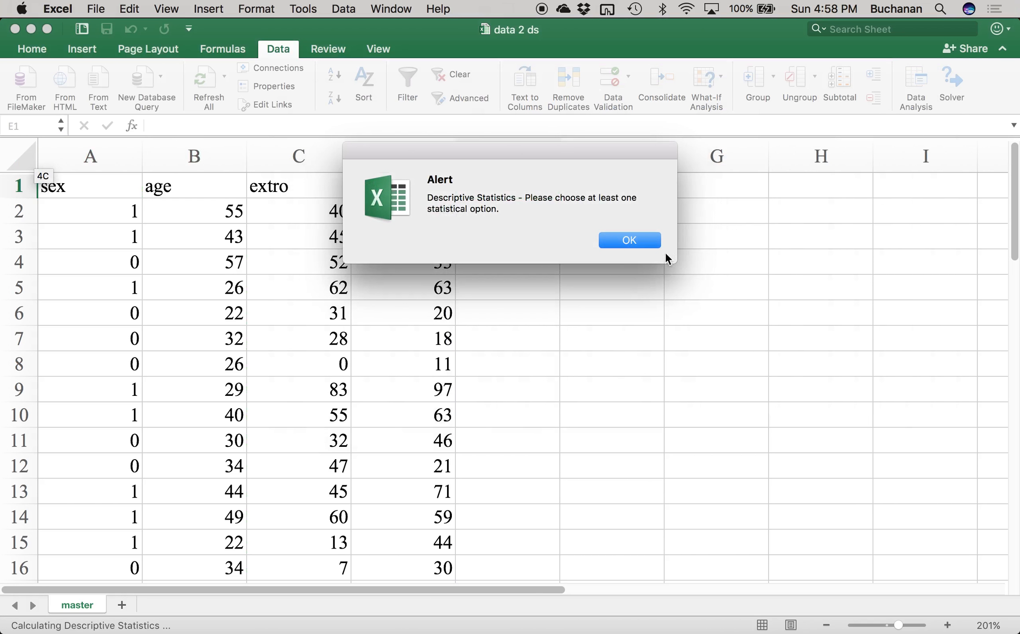
pyautogui.click(624, 245)
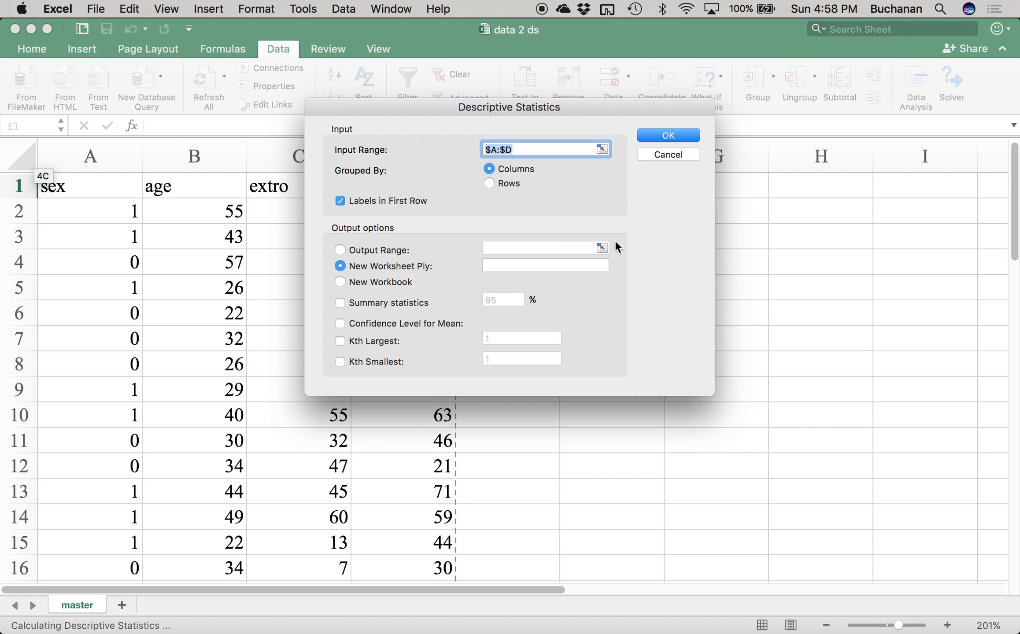
pyautogui.click(354, 301)
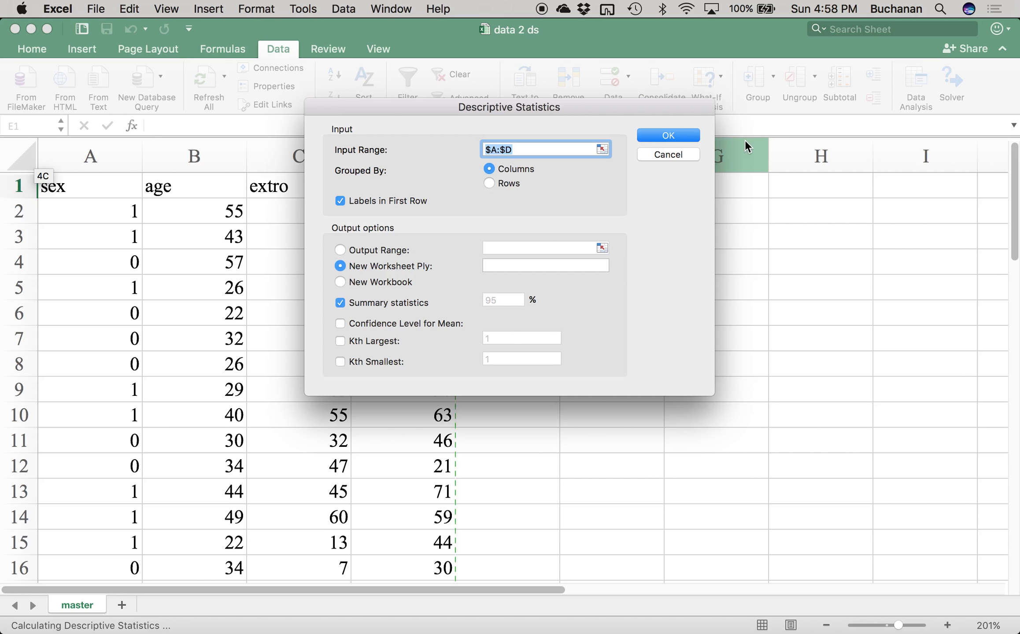
pyautogui.click(667, 134)
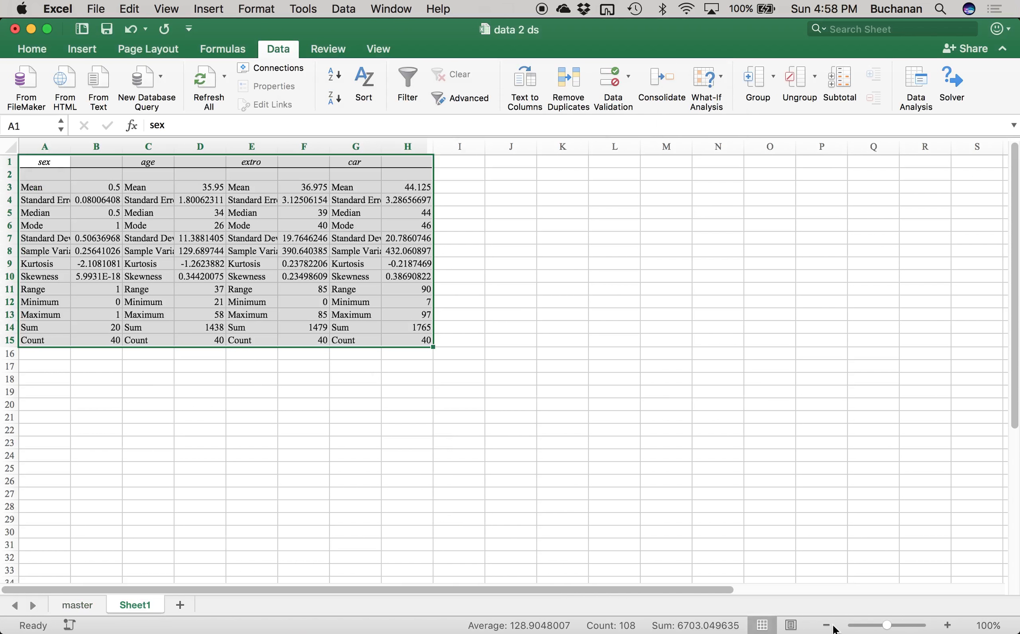
# Fill the Minimum and Maximum rows of the descriptive statistics output with yellow.
pyautogui.click(893, 626)
pyautogui.moveTo(893, 626); pyautogui.dragTo(894, 625)
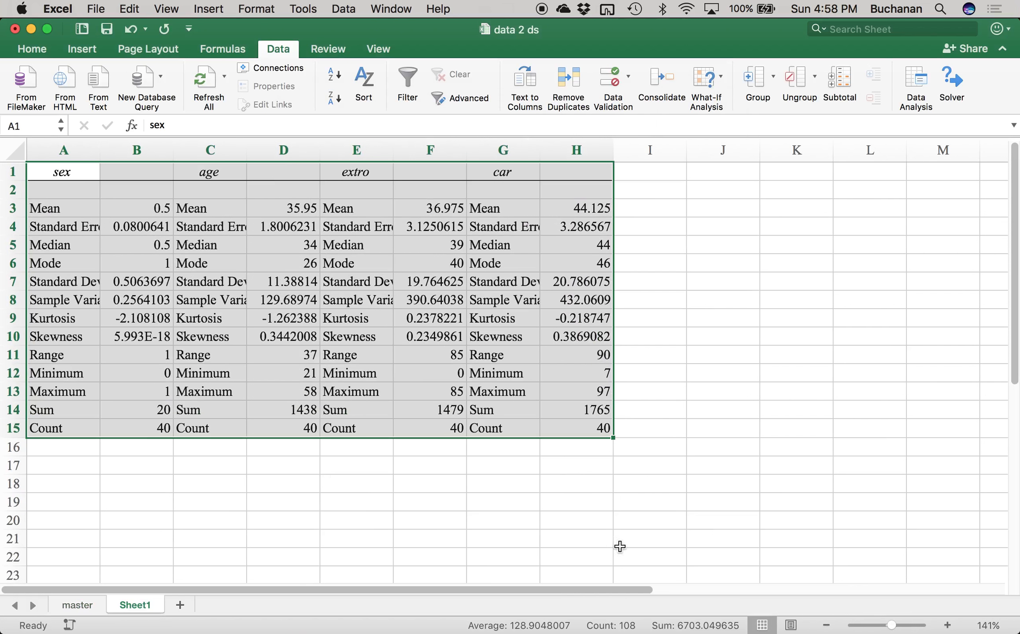
pyautogui.click(197, 446)
pyautogui.moveTo(20, 392); pyautogui.dragTo(18, 373)
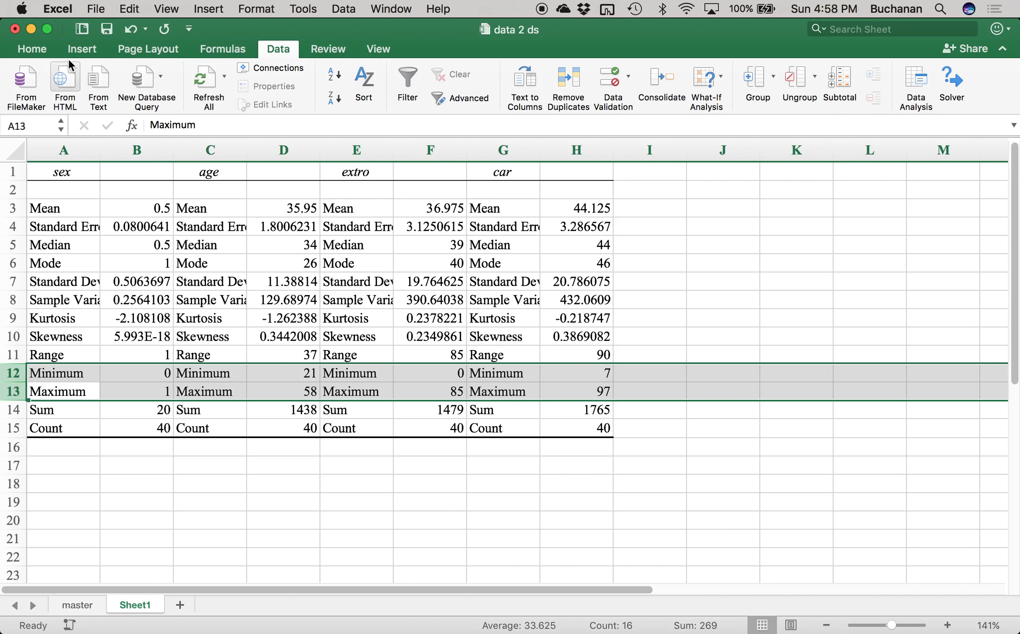
pyautogui.click(32, 49)
pyautogui.click(217, 97)
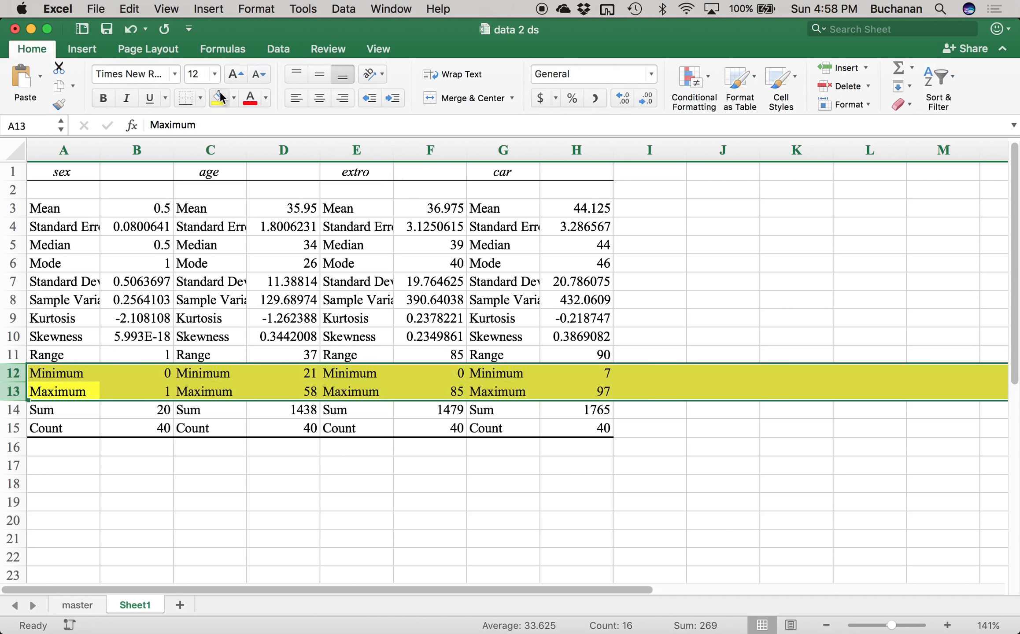
# Check the minimum and maximum of sex, age, extro and car, and rename the statistics worksheet as accuracy.
pyautogui.click(139, 374)
pyautogui.moveTo(139, 374); pyautogui.dragTo(139, 395)
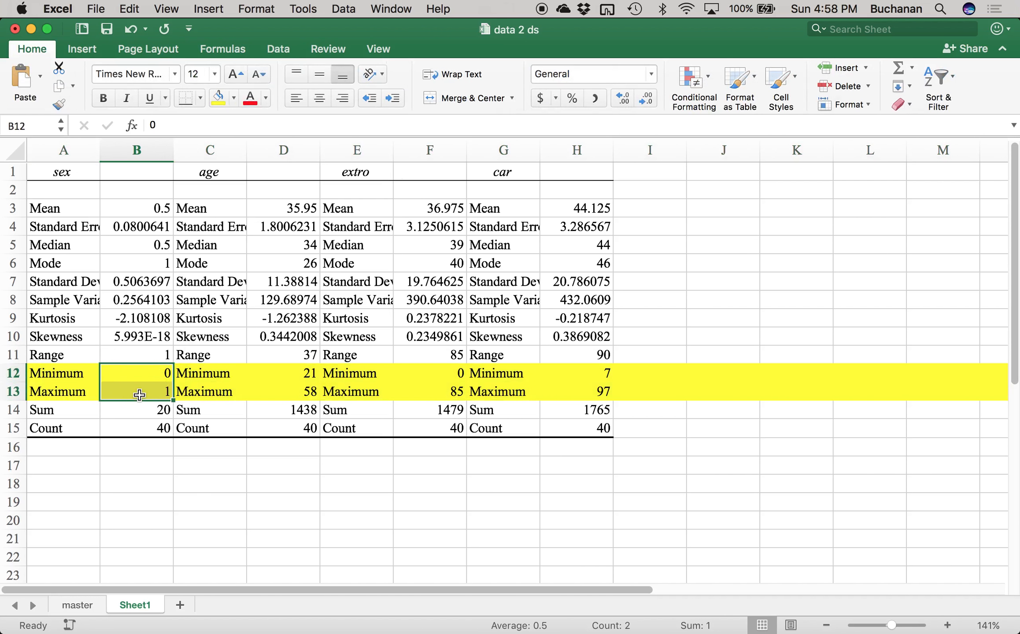
pyautogui.moveTo(276, 374)
pyautogui.mouseDown()
pyautogui.moveTo(276, 399)
pyautogui.moveTo(276, 383)
pyautogui.mouseUp()
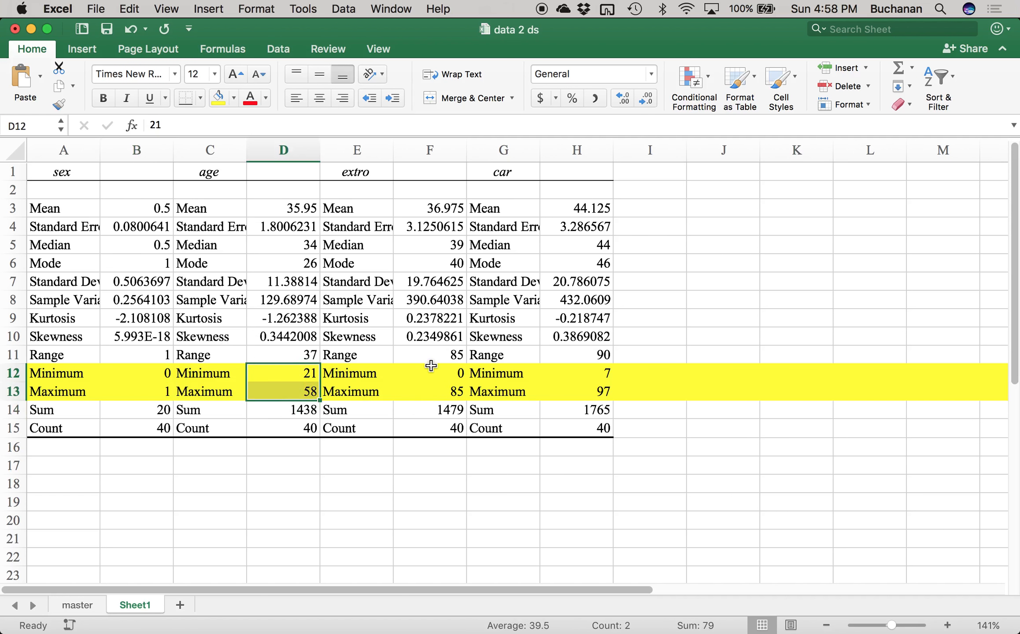
pyautogui.moveTo(431, 365); pyautogui.dragTo(423, 393)
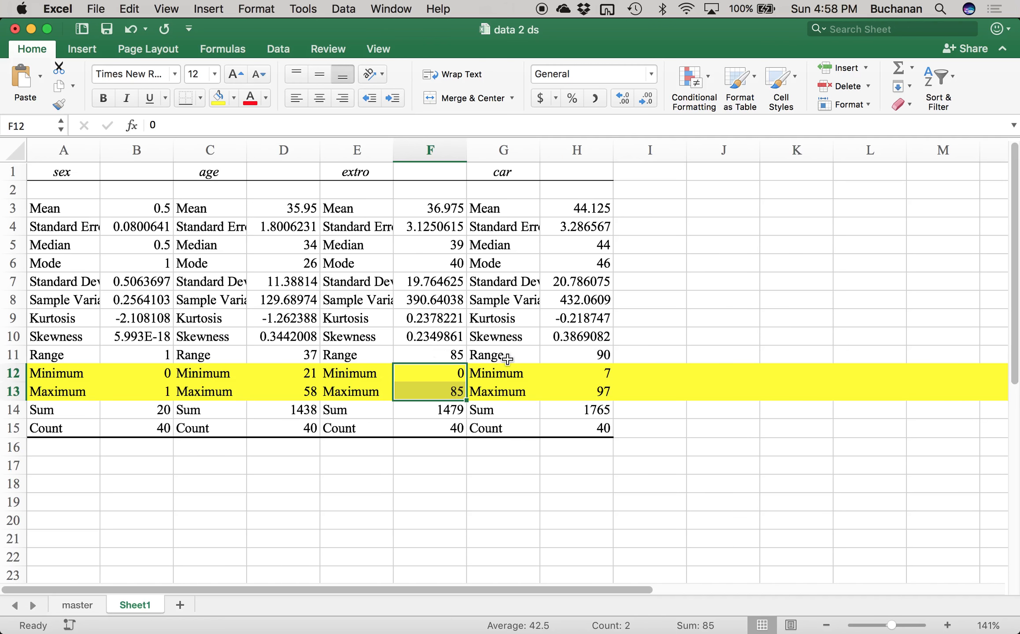
pyautogui.moveTo(588, 374); pyautogui.dragTo(558, 388)
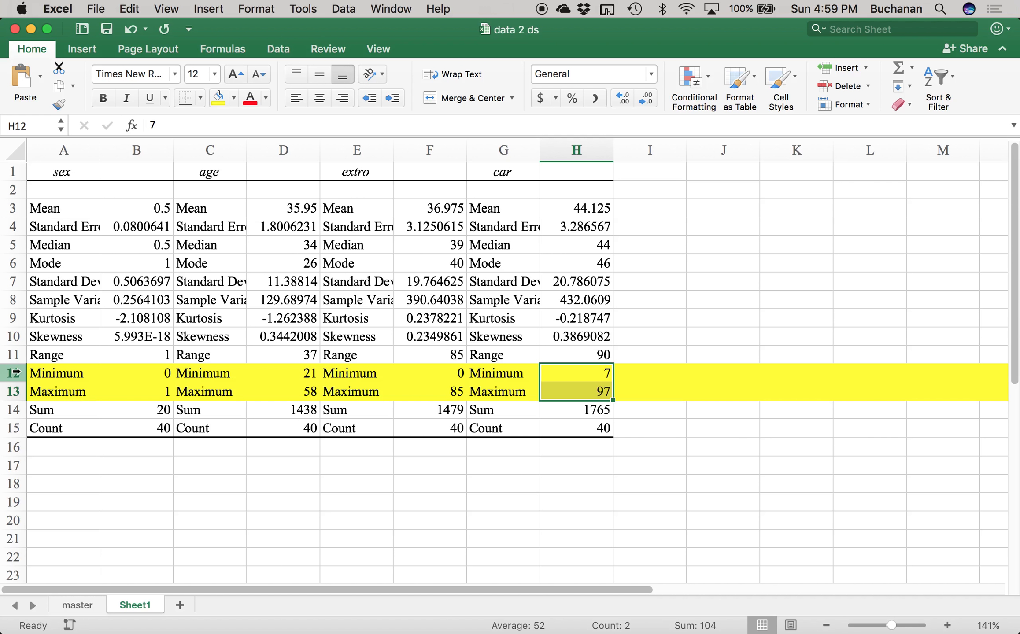
pyautogui.doubleClick(135, 605)
pyautogui.write('accuracy')
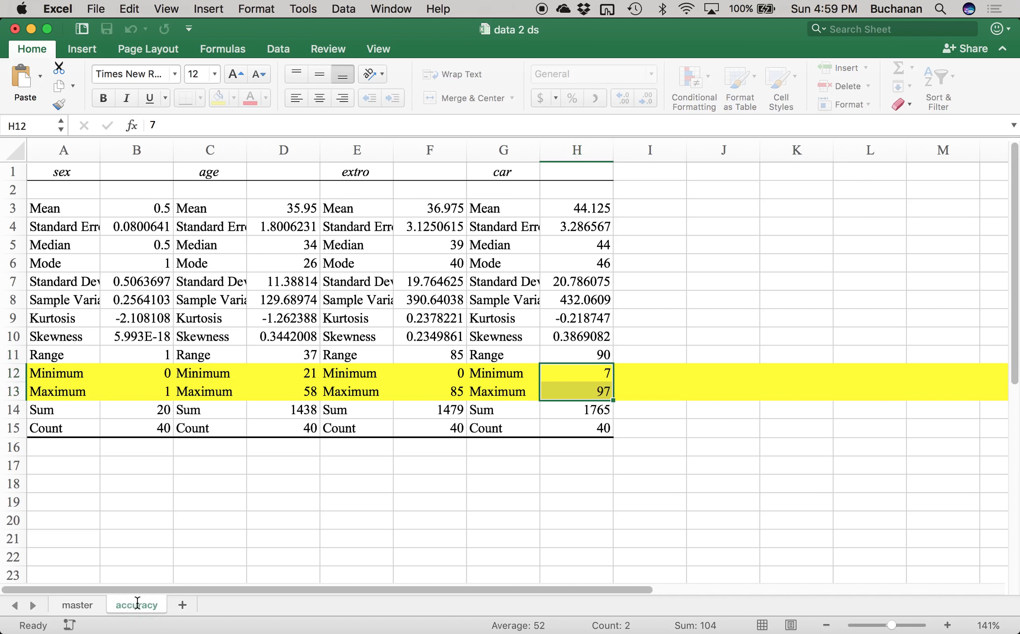
pyautogui.press('Return')
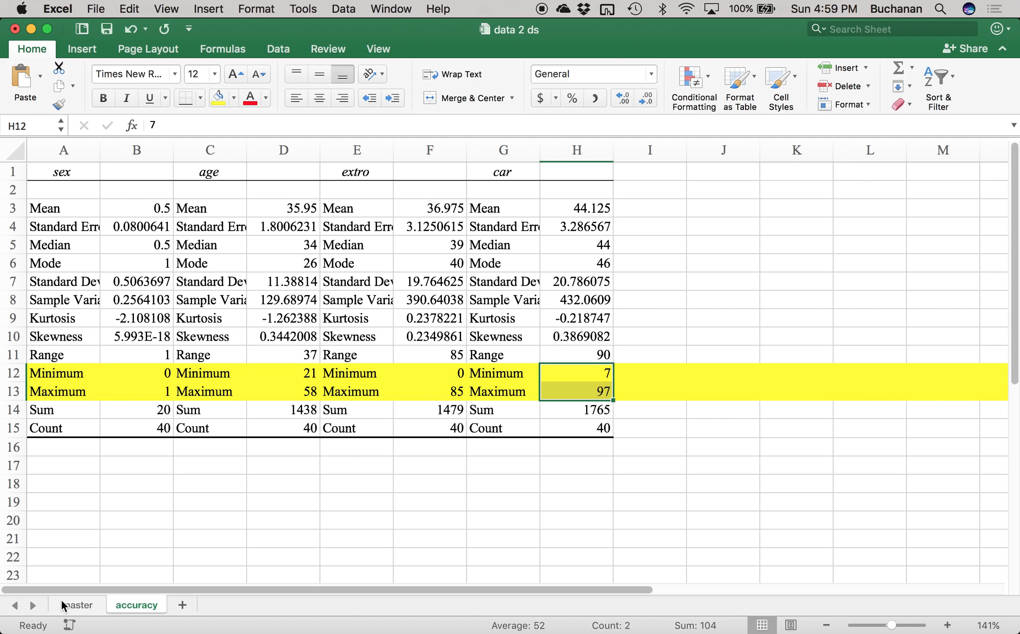
# Copy columns A to D of the master worksheet into a new worksheet.
pyautogui.click(77, 605)
pyautogui.moveTo(43, 169); pyautogui.dragTo(393, 208)
pyautogui.press('super+c')
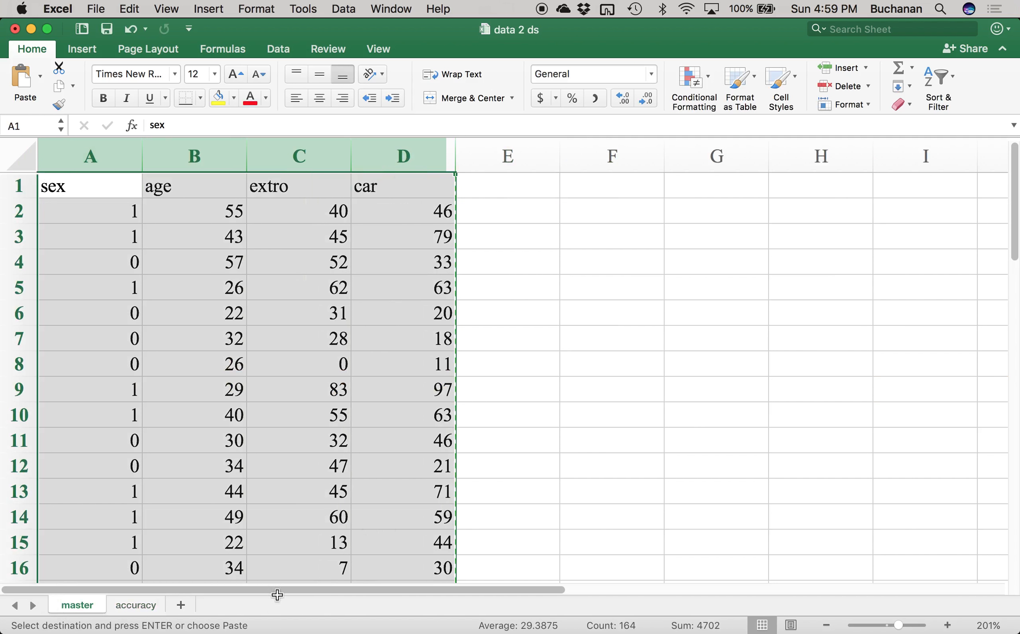
pyautogui.click(180, 605)
pyautogui.press('super+v')
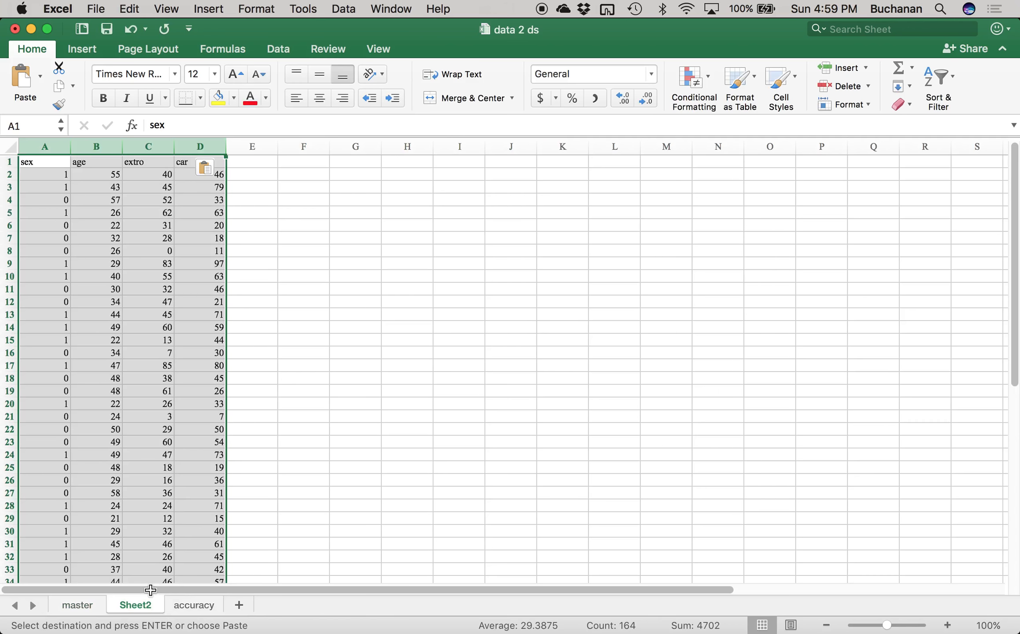
# Rename the new worksheet as no miss and move it after the accuracy worksheet.
pyautogui.doubleClick(135, 603)
pyautogui.write('b')
pyautogui.press('BackSpace')
pyautogui.write('no miss')
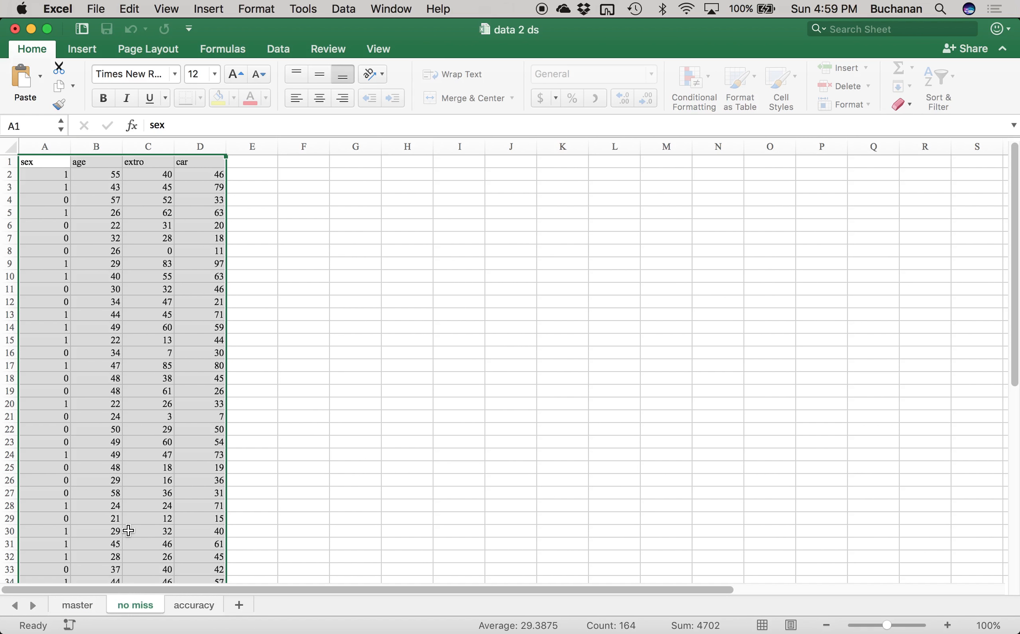
pyautogui.press('Return')
pyautogui.moveTo(135, 605); pyautogui.dragTo(192, 607)
# Add the heading percent valid in cell E1 of the no miss worksheet.
pyautogui.moveTo(579, 629)
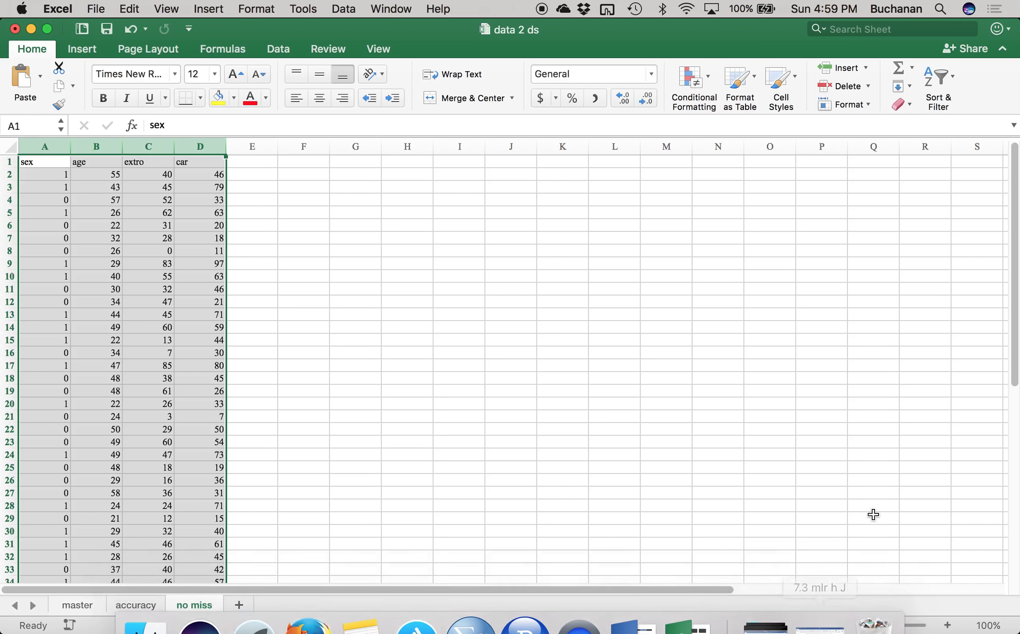
pyautogui.moveTo(890, 629); pyautogui.dragTo(899, 627)
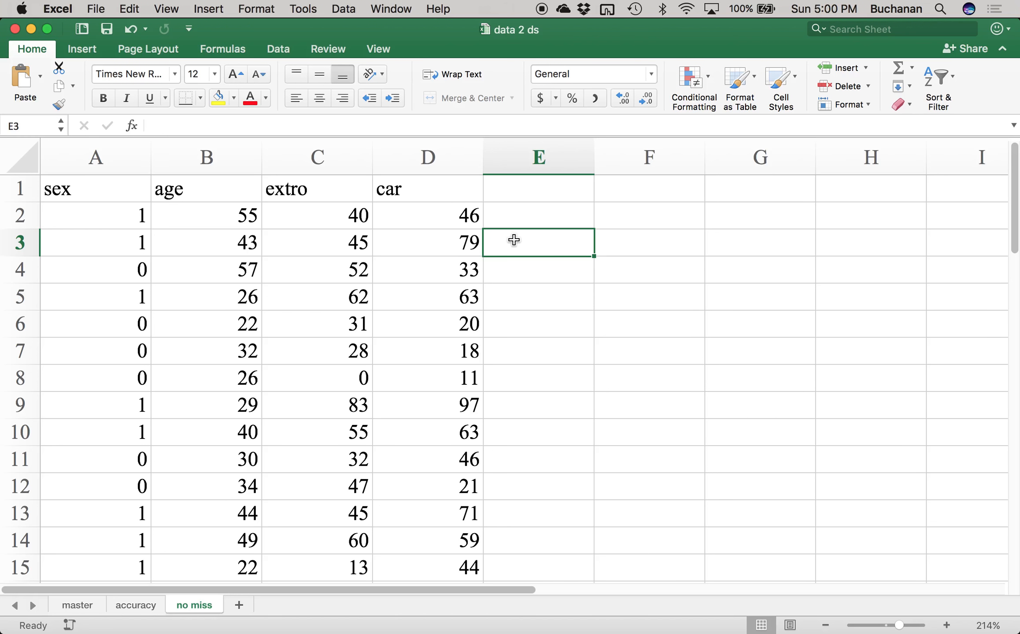
pyautogui.press('Up')
pyautogui.press('Up')
pyautogui.write('percent valid')
pyautogui.press('Return')
# Enter the formula =COUNTA(A2:D2) / 4 *100 in cell E2 to calculate the first participant's percentage of valid data.
pyautogui.write('=')
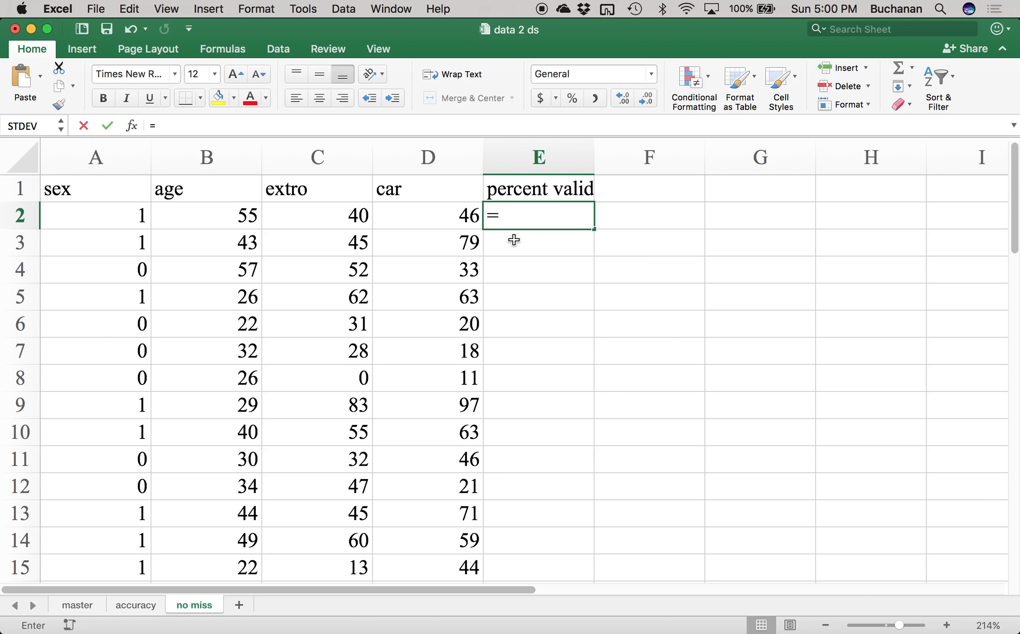
pyautogui.write('coutna')
pyautogui.press('BackSpace')
pyautogui.press('BackSpace')
pyautogui.press('BackSpace')
pyautogui.write('nta')
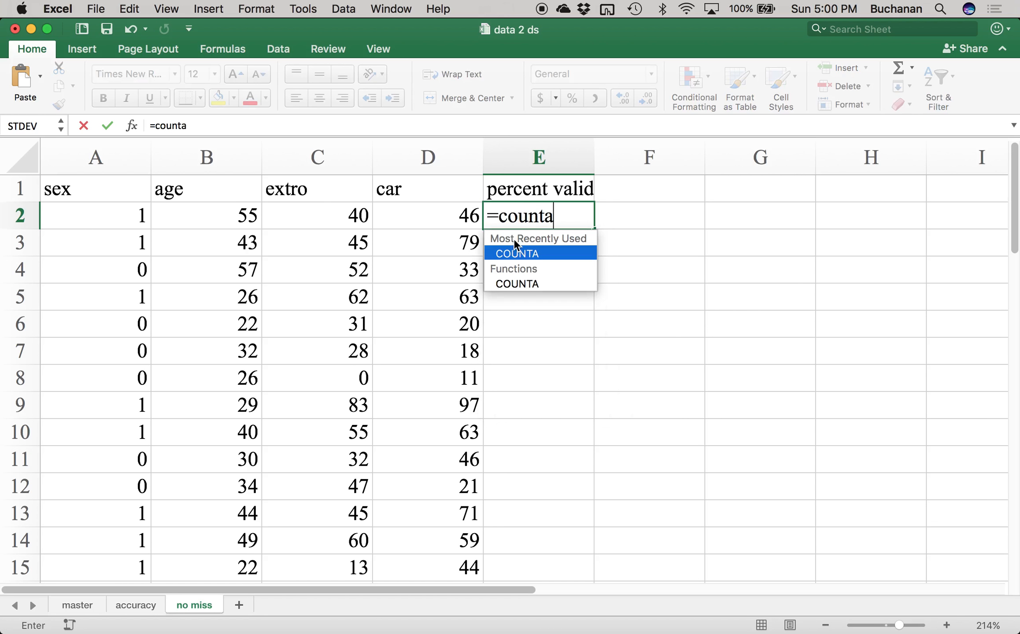
pyautogui.write('(')
pyautogui.moveTo(433, 210); pyautogui.dragTo(97, 214)
pyautogui.write(')')
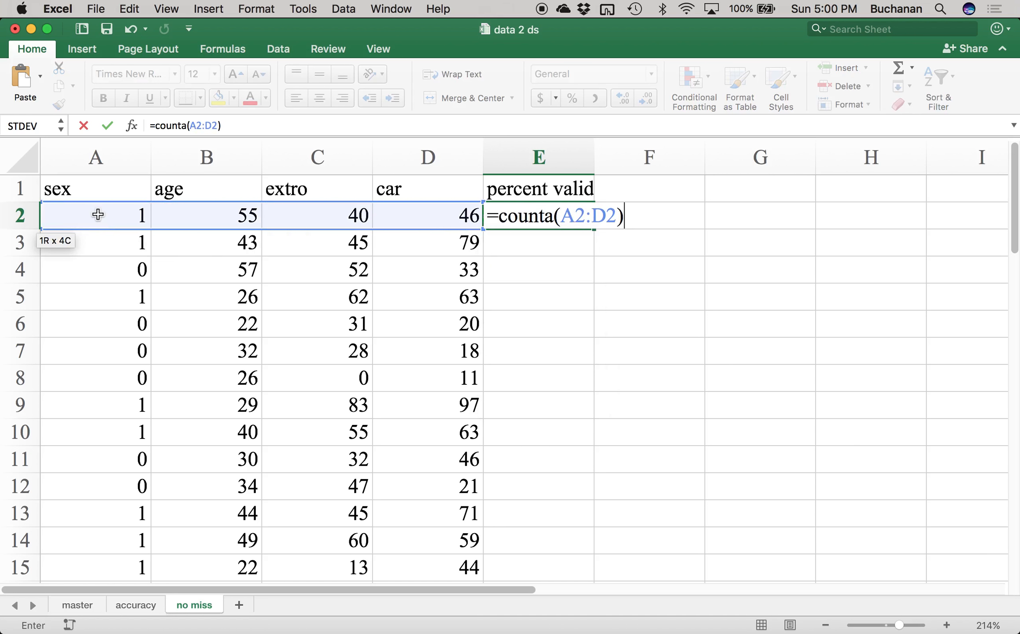
pyautogui.write(' / ')
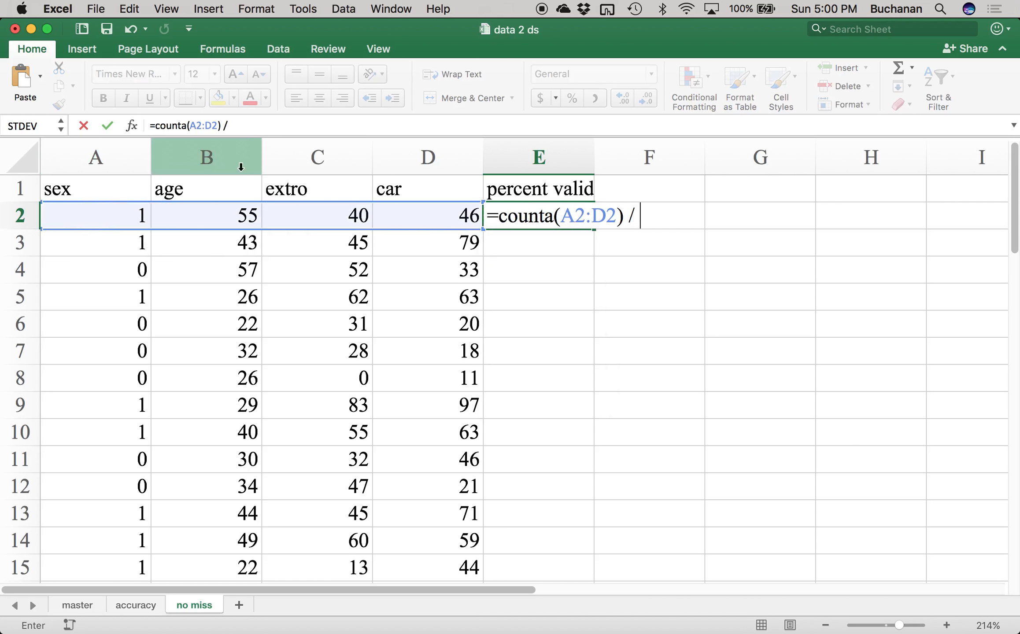
pyautogui.write('4 ')
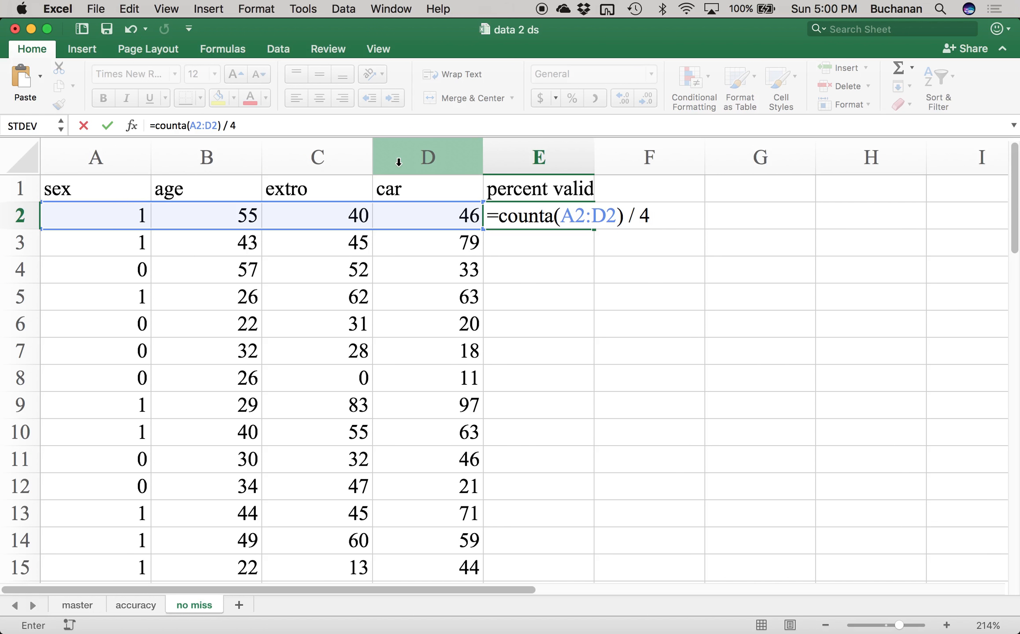
pyautogui.write('*100')
pyautogui.press('Return')
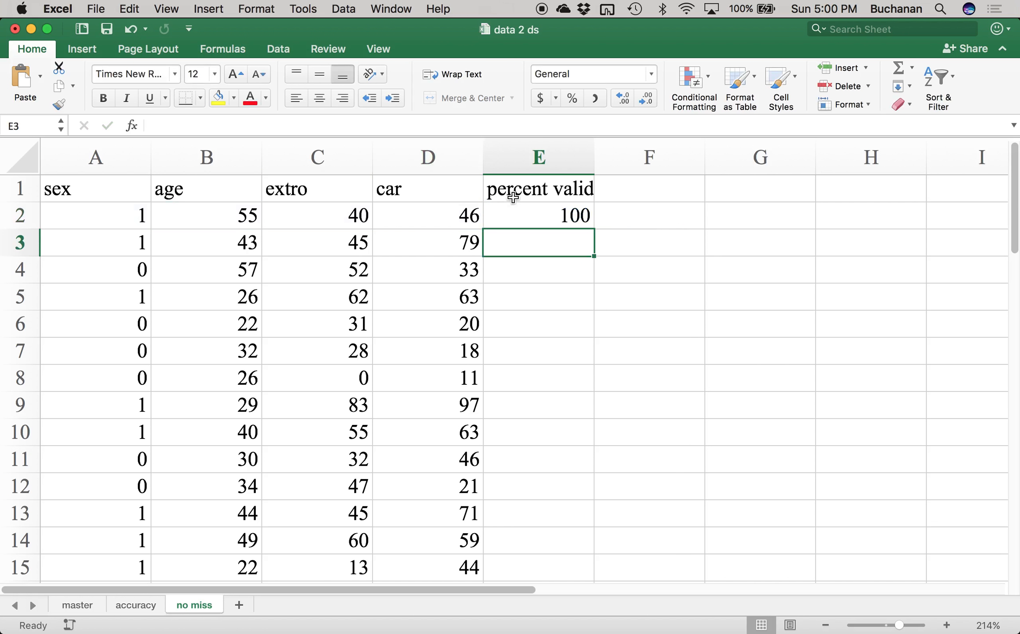
pyautogui.click(574, 211)
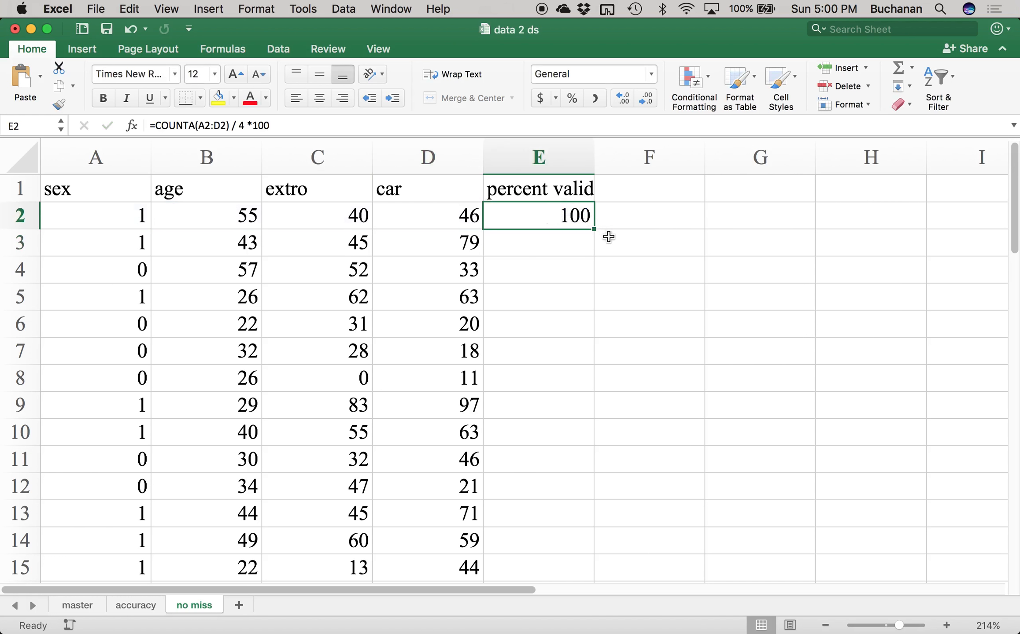
# Fill the percent valid formula from E2 down to the last participant in row 41 and review the column.
pyautogui.doubleClick(591, 230)
pyautogui.click(549, 269)
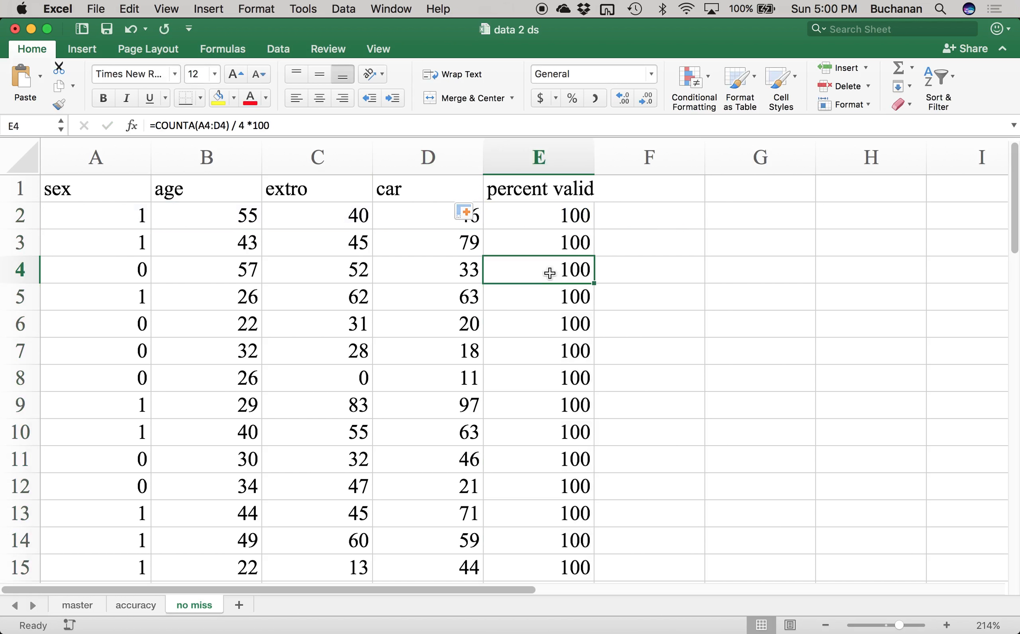
pyautogui.scroll(-3, 549, 273)
pyautogui.scroll(-15, 549, 273)
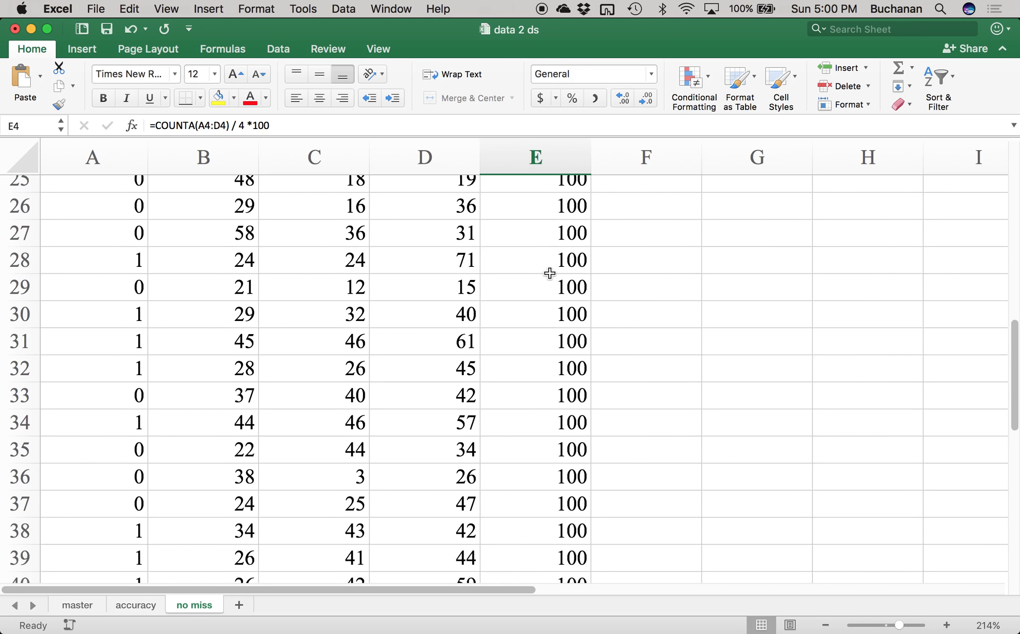
pyautogui.scroll(-1, 550, 273)
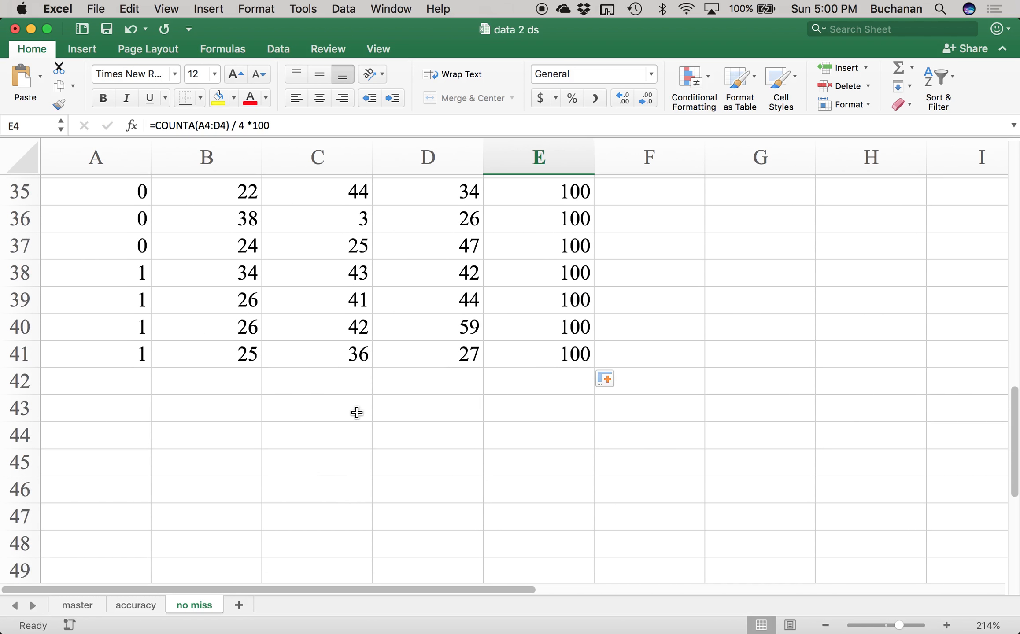
pyautogui.scroll(7, 357, 412)
pyautogui.scroll(10, 357, 412)
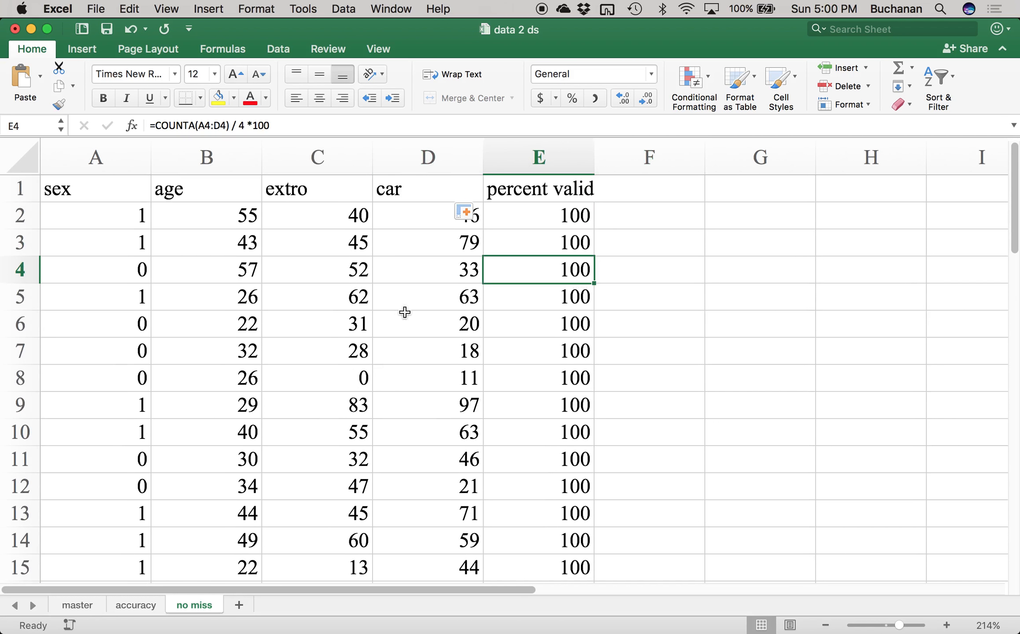
# Enter the formula =COUNTA(A2:A41) / 40 * 100 in cell A42 to calculate the sex column's percentage of valid data.
pyautogui.click(98, 349)
pyautogui.press('super+Down')
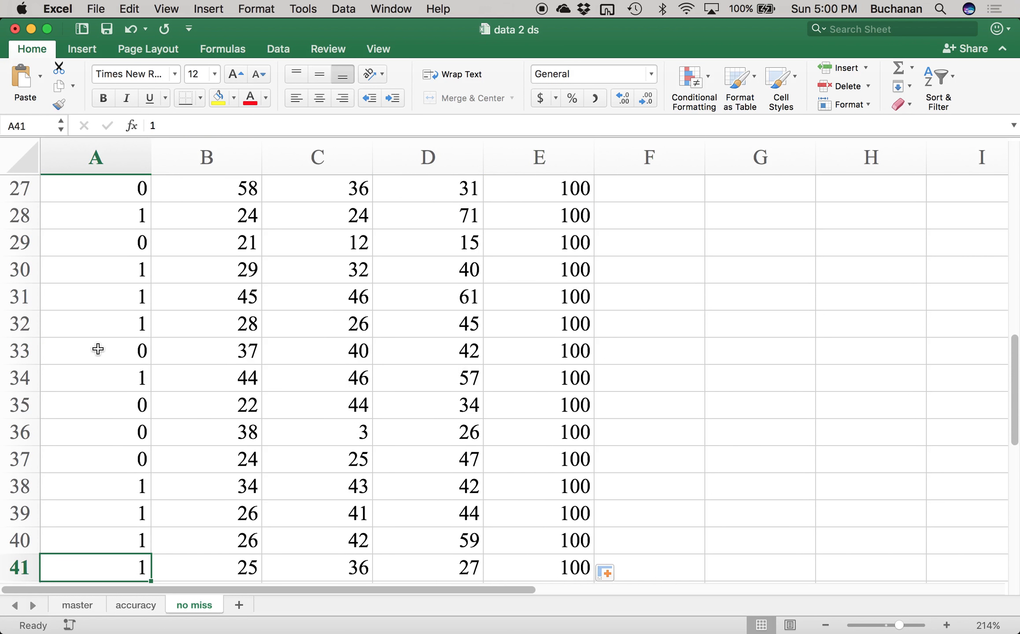
pyautogui.press('Down')
pyautogui.write('=counta(')
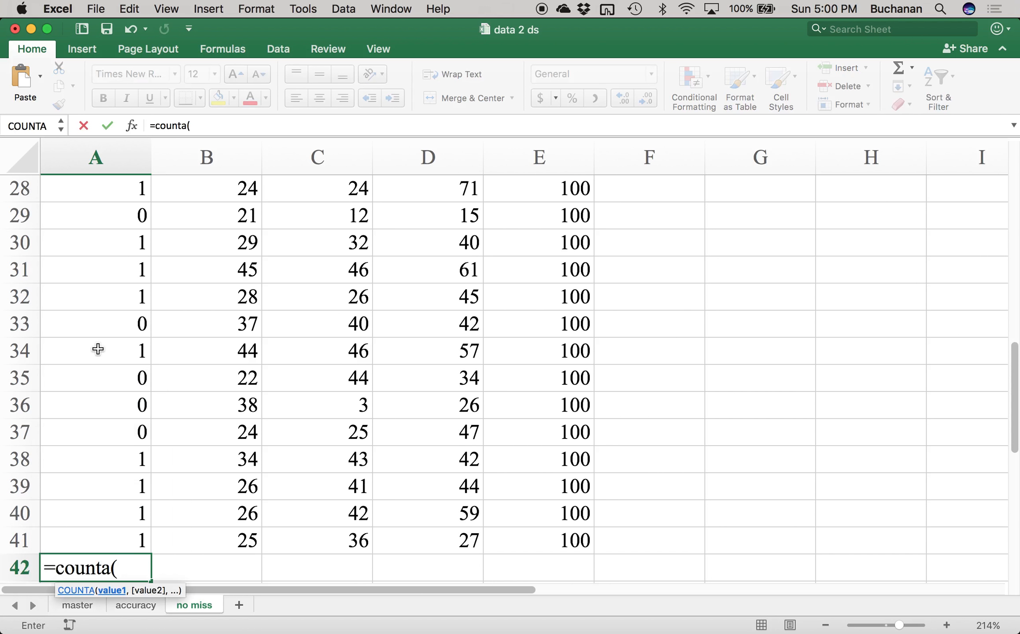
pyautogui.press('Up')
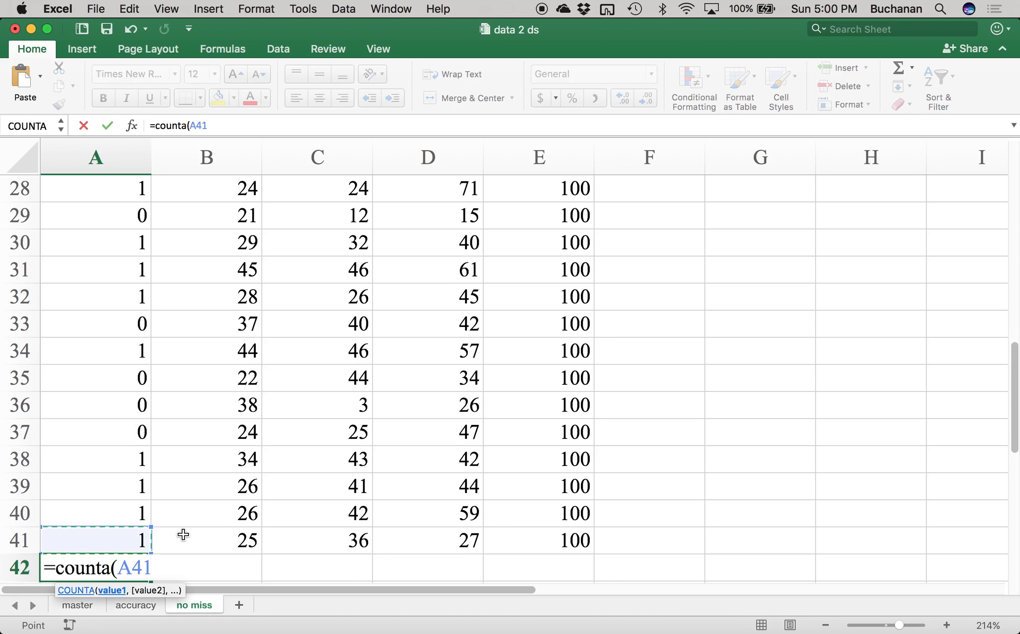
pyautogui.press('super+shift+Up')
pyautogui.hotkey('shift', 'Down')
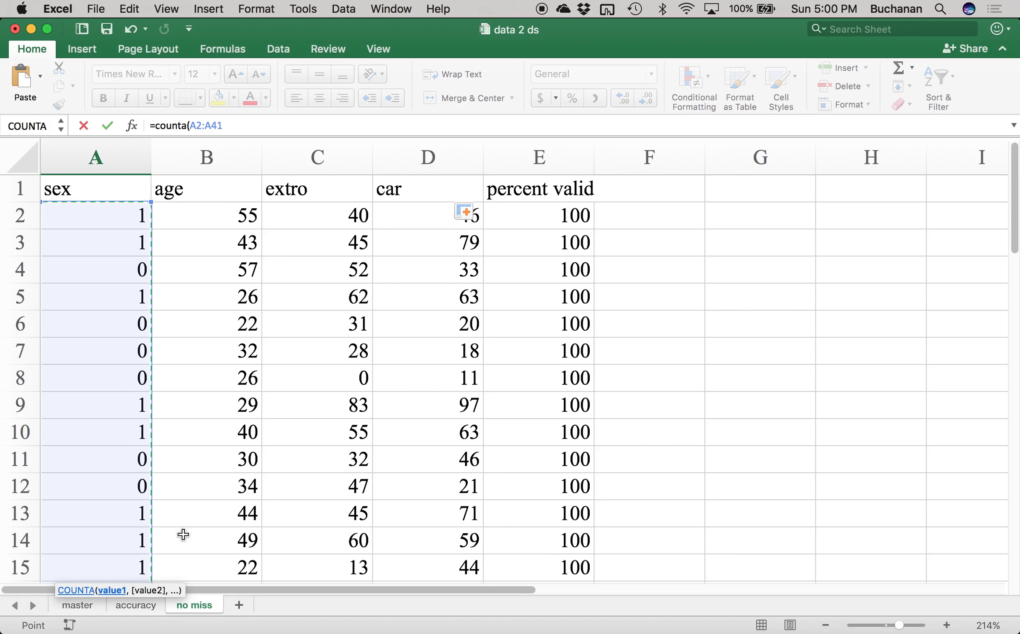
pyautogui.write(') /')
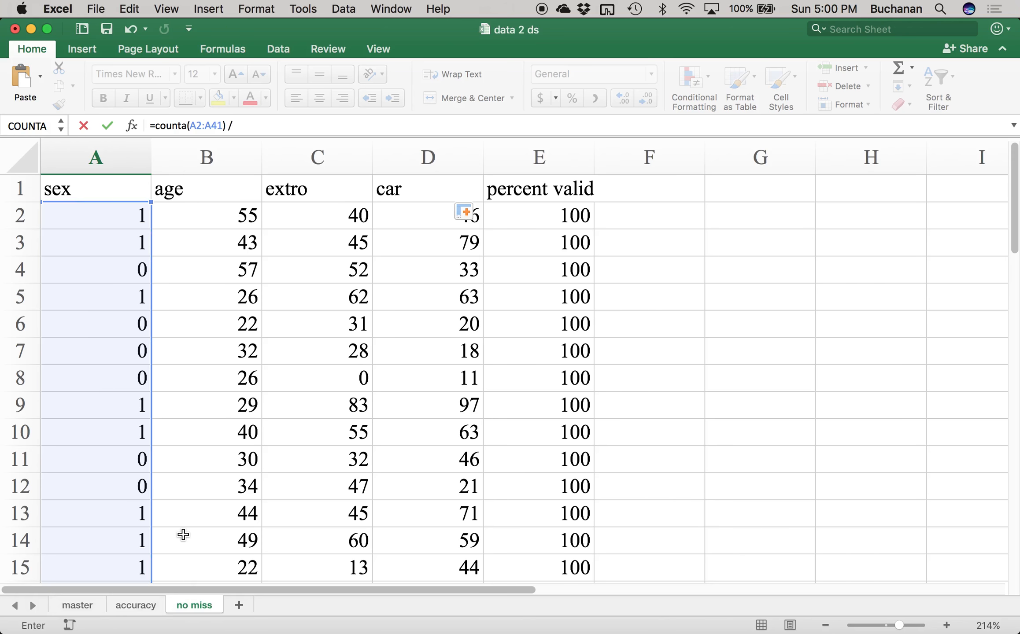
pyautogui.scroll(-11, 159, 391)
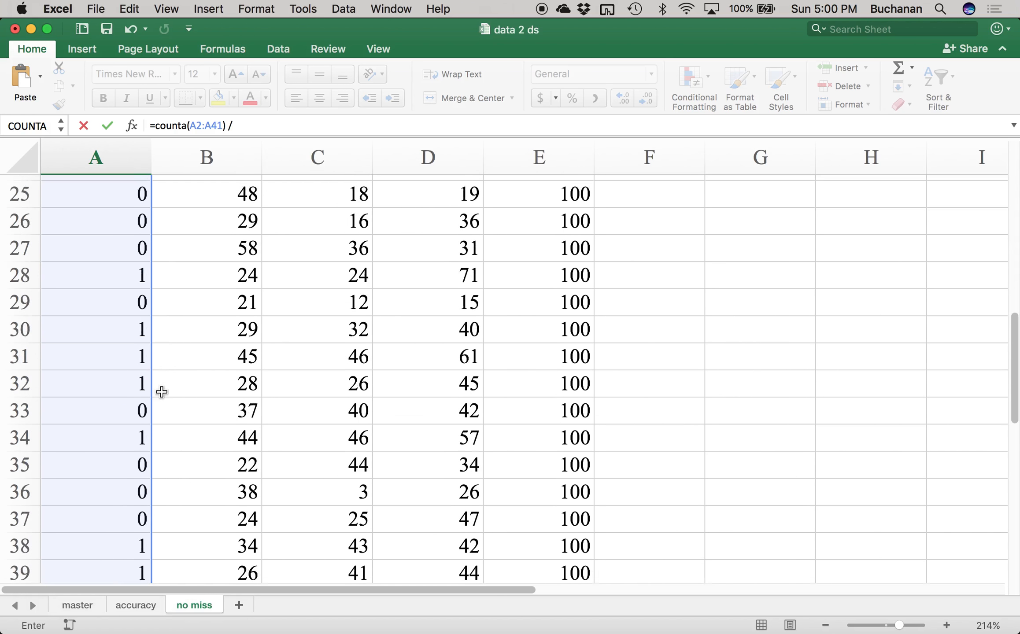
pyautogui.scroll(-1, 162, 391)
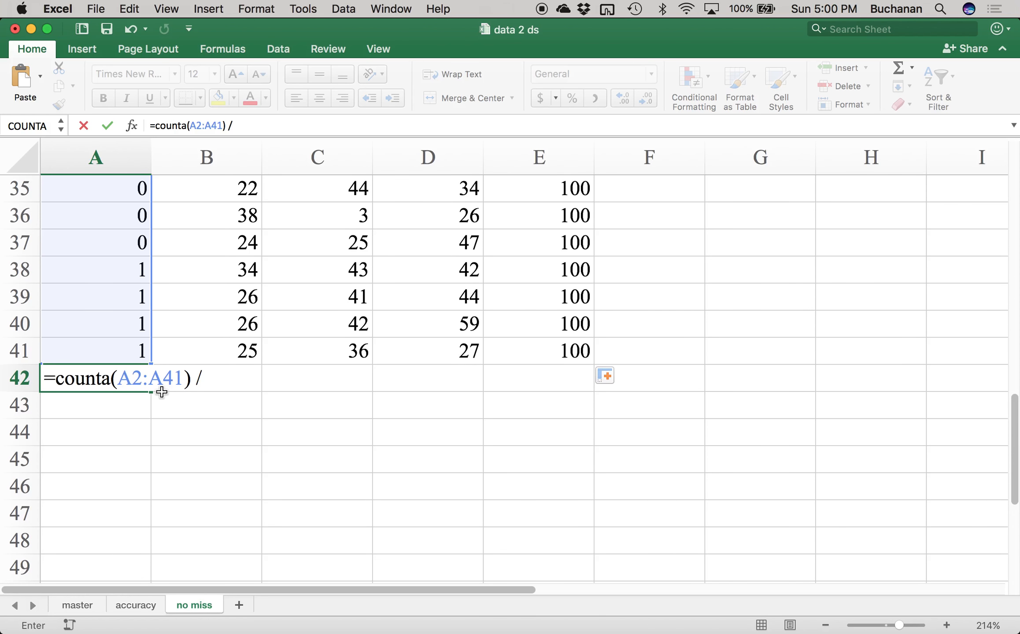
pyautogui.write('0 *')
pyautogui.hotkey('shift', 'space')
pyautogui.write('100')
pyautogui.press('BackSpace')
pyautogui.press('BackSpace')
pyautogui.press('BackSpace')
pyautogui.press('BackSpace')
pyautogui.press('BackSpace')
pyautogui.press('BackSpace')
pyautogui.press('BackSpace')
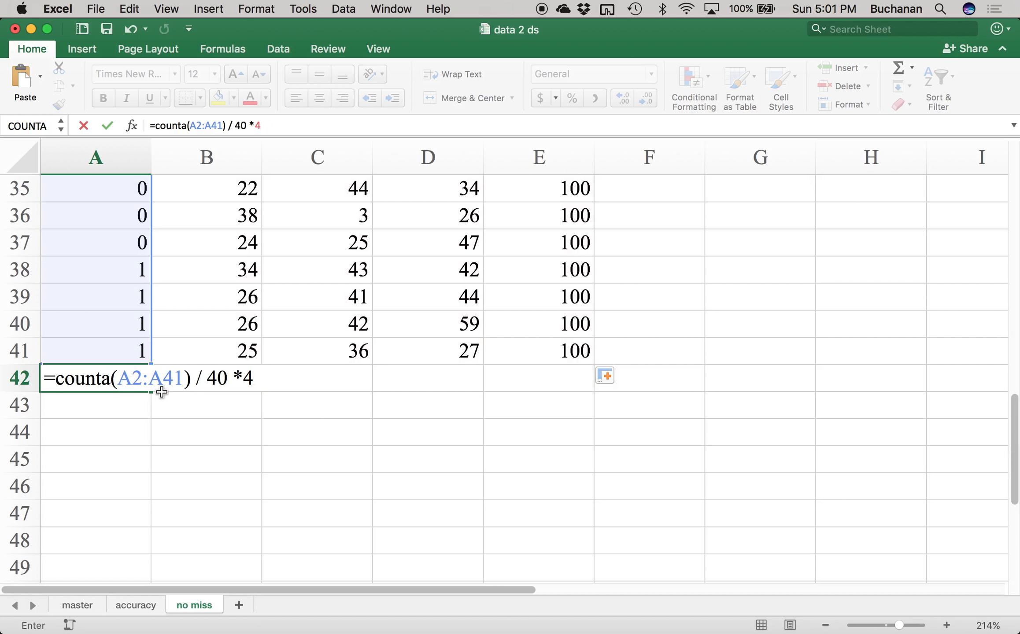
pyautogui.write('00')
pyautogui.press('Return')
# Copy the percent valid formula from A42 across to D42 for the age, extro and car columns.
pyautogui.click(147, 388)
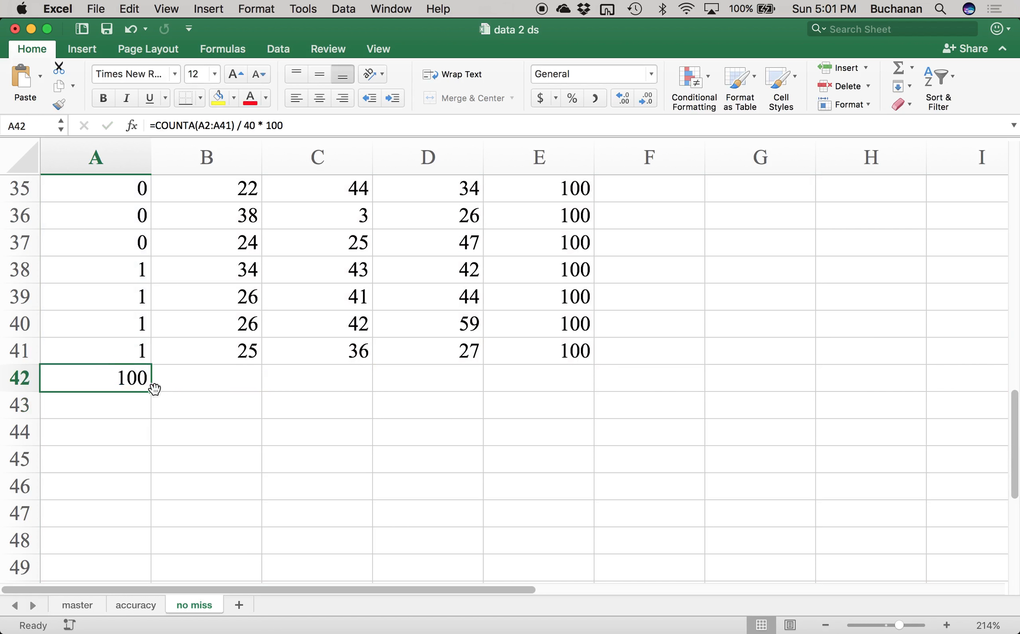
pyautogui.moveTo(150, 394); pyautogui.dragTo(460, 403)
pyautogui.click(430, 458)
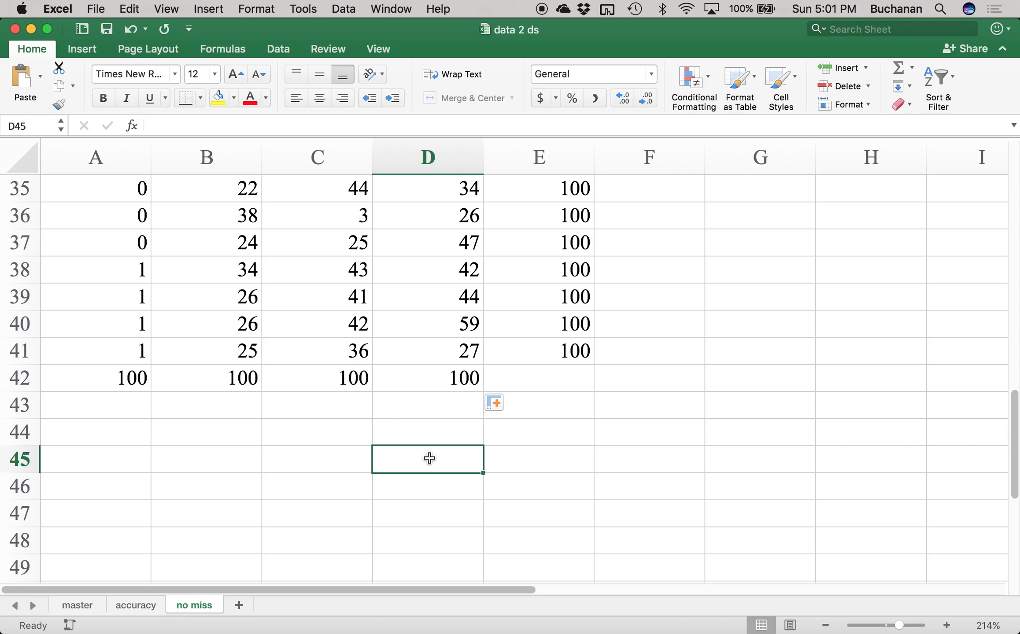
# Copy the headings and data in A1:D41 of the no miss worksheet into a new worksheet.
pyautogui.click(434, 356)
pyautogui.hotkey('shift', 'Left')
pyautogui.hotkey('shift', 'Left')
pyautogui.hotkey('shift', 'Left')
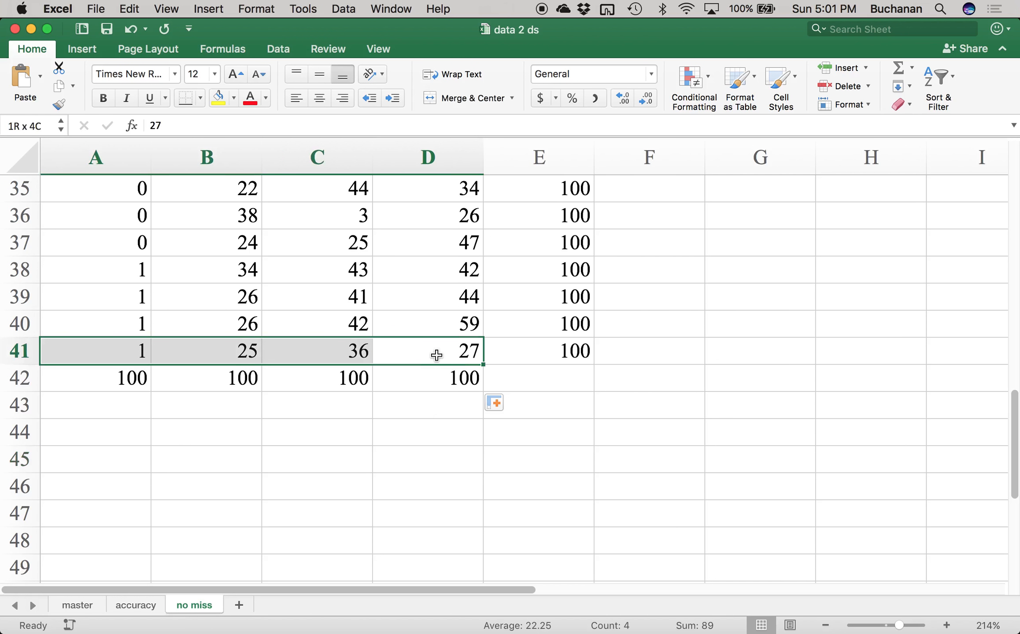
pyautogui.press('super+shift+Up')
pyautogui.press('super+c')
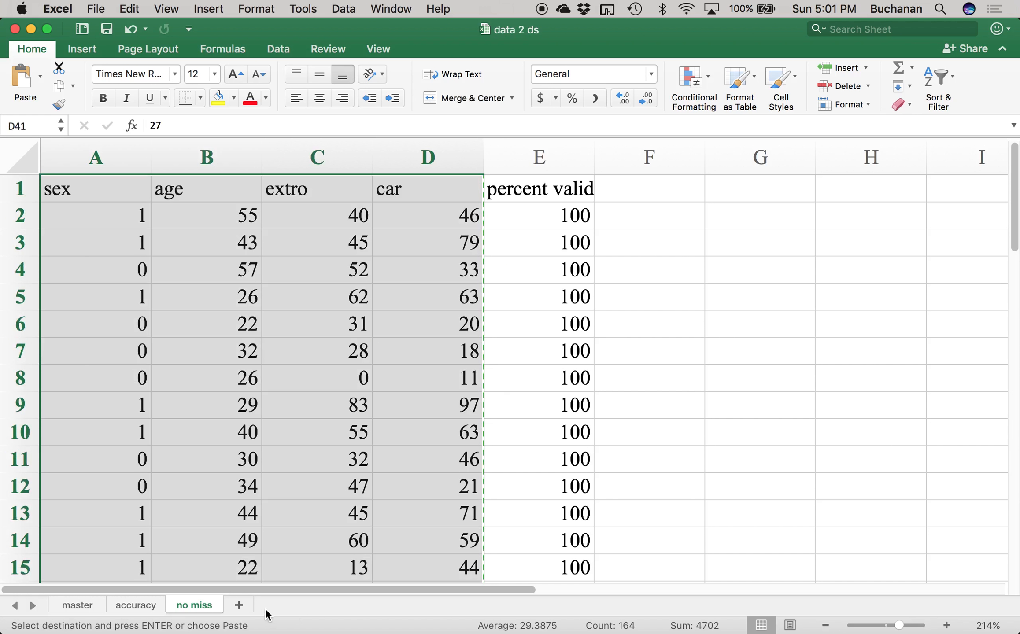
pyautogui.click(238, 605)
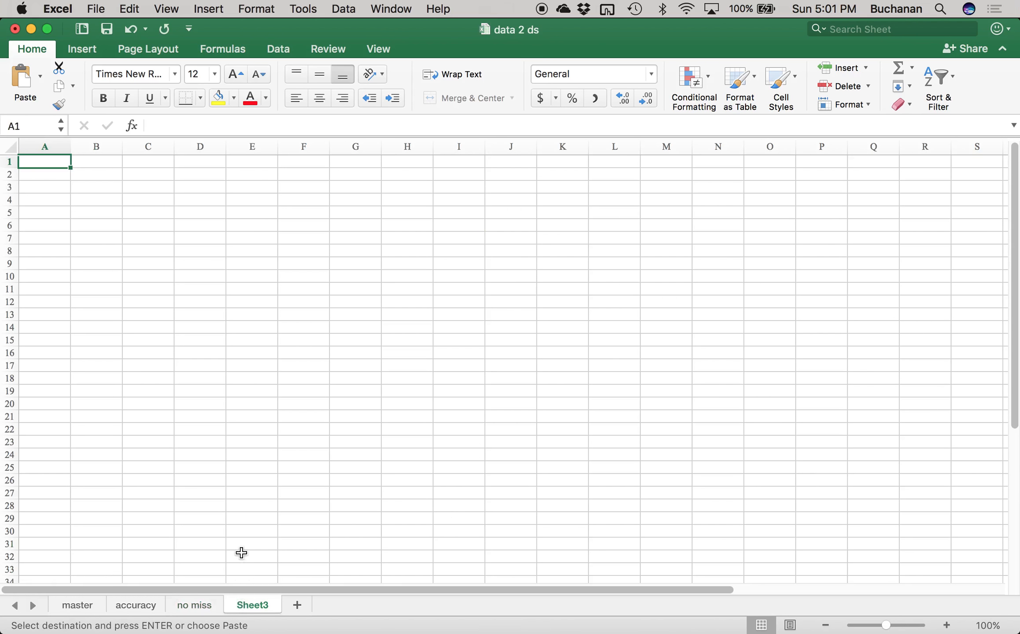
pyautogui.press('super+v')
# Rename the new worksheet as no out.
pyautogui.doubleClick(242, 604)
pyautogui.write('no out')
pyautogui.press('Return')
pyautogui.moveTo(886, 625); pyautogui.dragTo(898, 625)
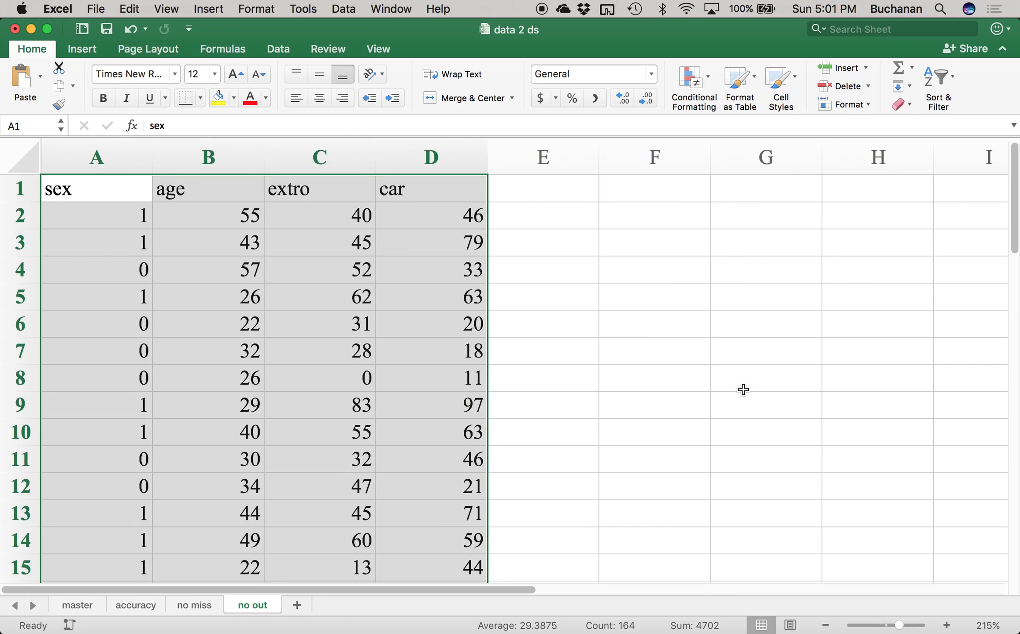
pyautogui.click(505, 191)
pyautogui.write('zs')
pyautogui.press('BackSpace')
pyautogui.press('BackSpace')
pyautogui.click(120, 175)
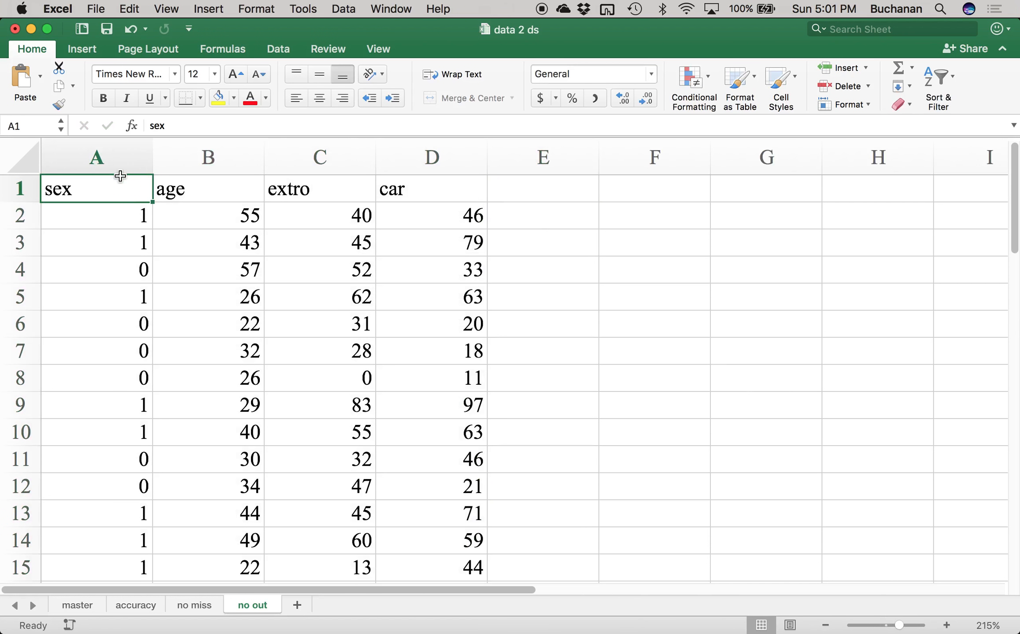
# Add the headings zage, zextro and zcar in cells E1 to G1 of the no out worksheet.
pyautogui.click(545, 185)
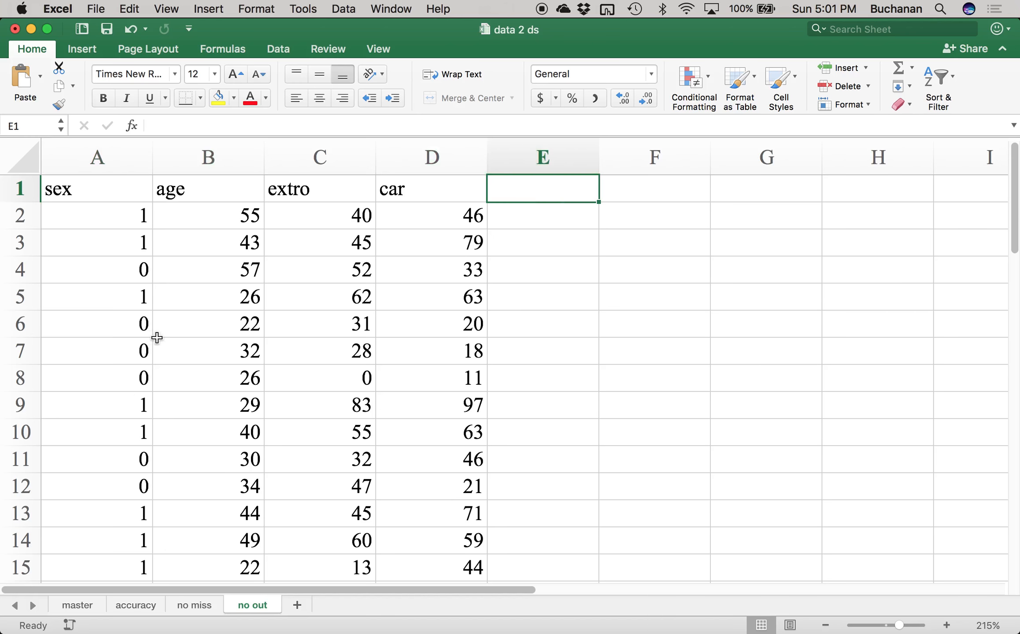
pyautogui.write('zage')
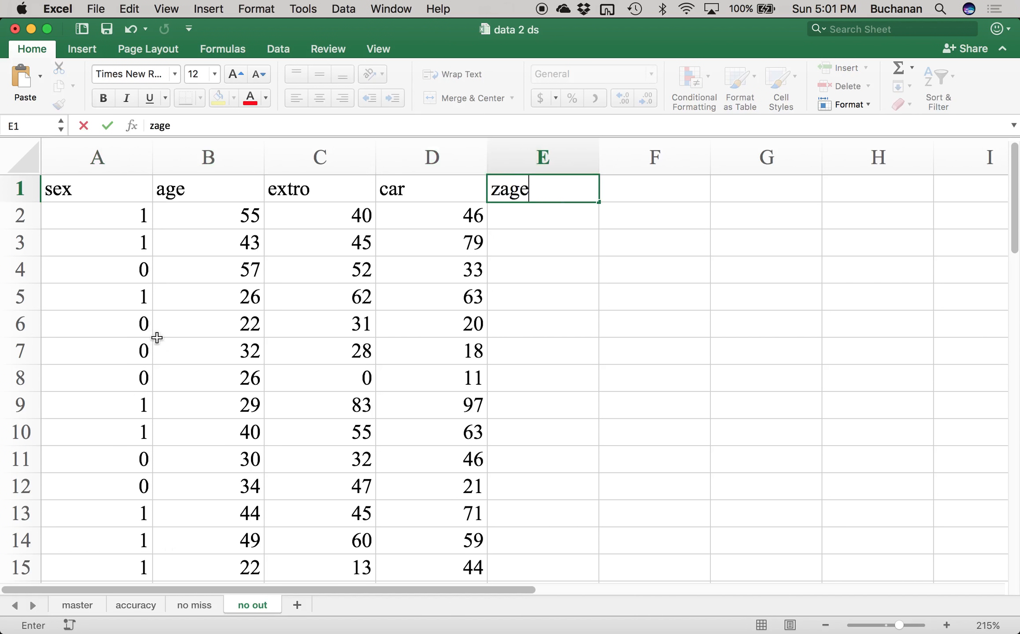
pyautogui.press('Tab')
pyautogui.write('zextro')
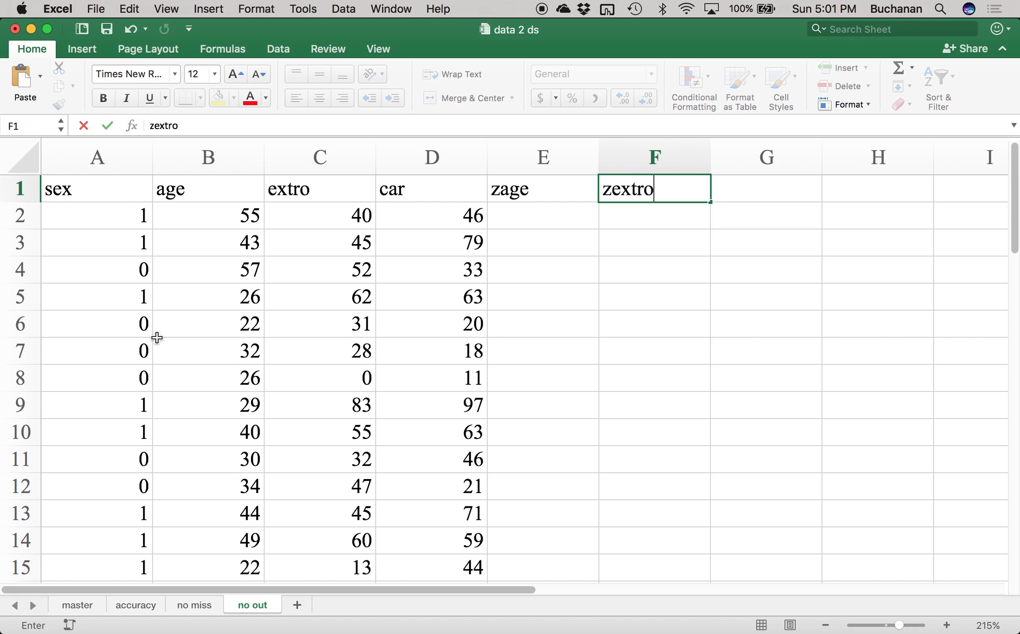
pyautogui.press('Tab')
pyautogui.write('zcar')
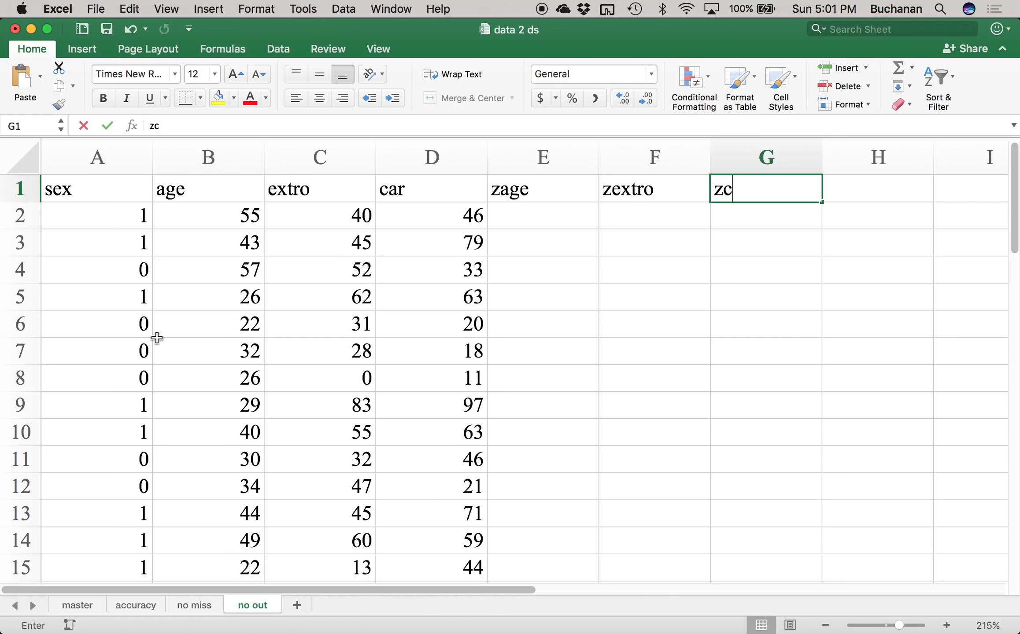
pyautogui.press('Return')
# Enter the formula =(B2-AVERAGE(B:B)) / STDEV(B:B) in cell E2 to calculate the first participant's age z-score.
pyautogui.write('=(')
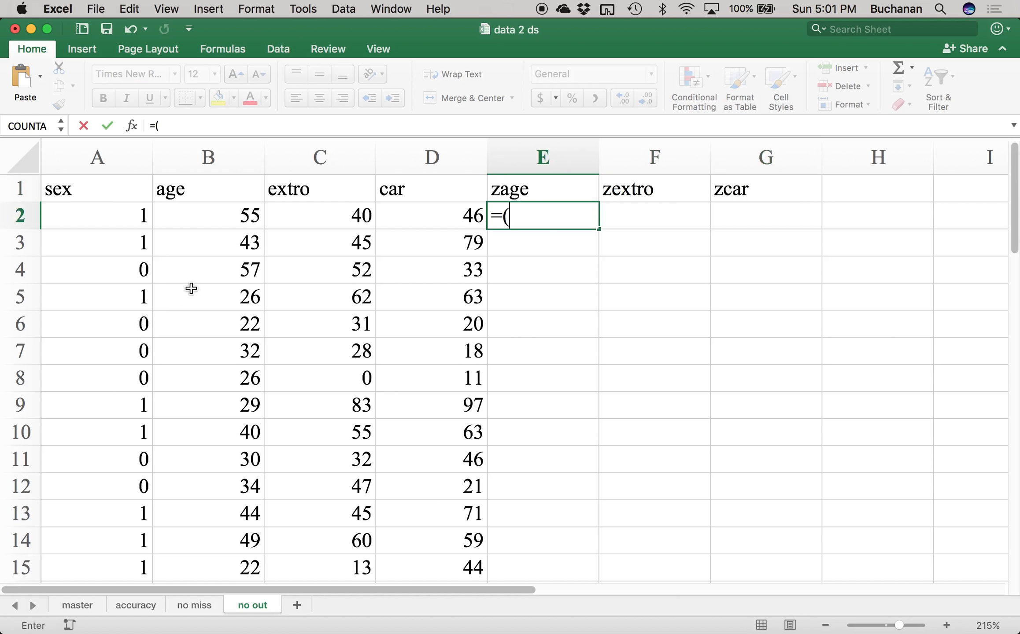
pyautogui.click(195, 213)
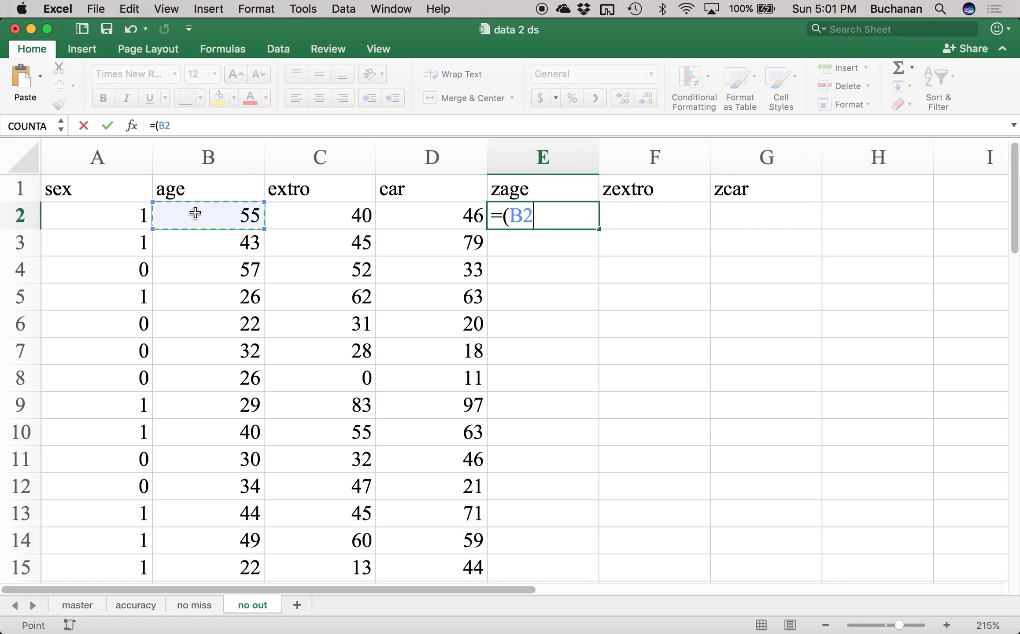
pyautogui.write('0')
pyautogui.press('BackSpace')
pyautogui.write('-averae(')
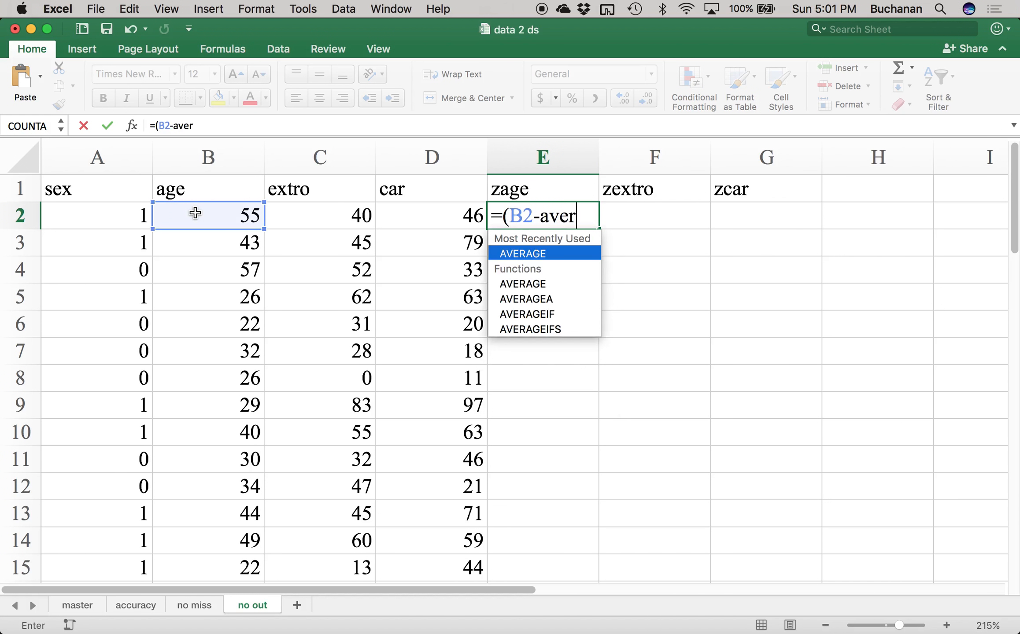
pyautogui.press('BackSpace')
pyautogui.press('BackSpace')
pyautogui.write('ge(')
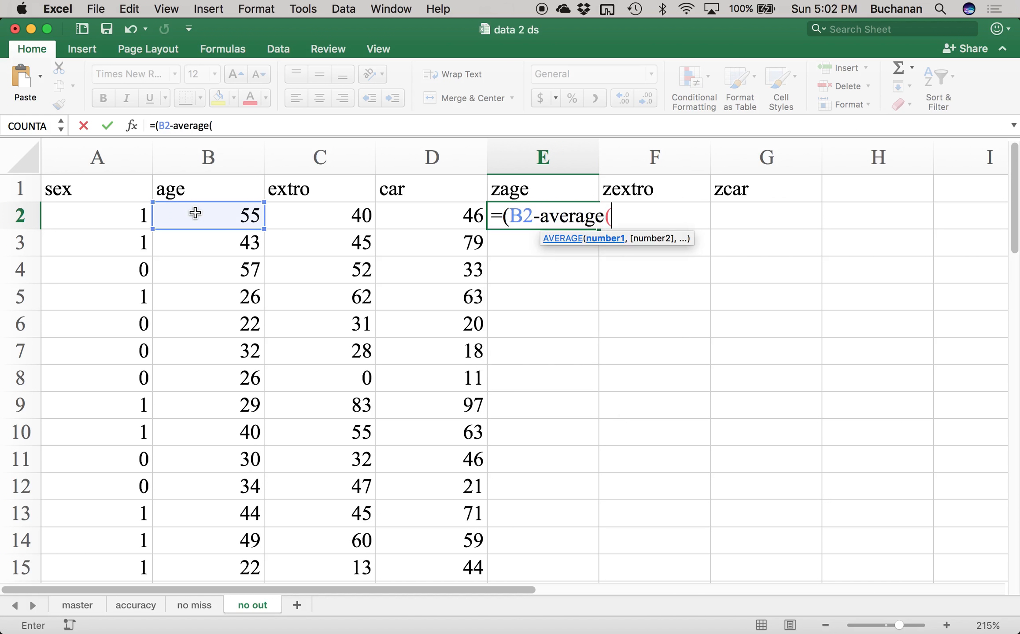
pyautogui.click(201, 164)
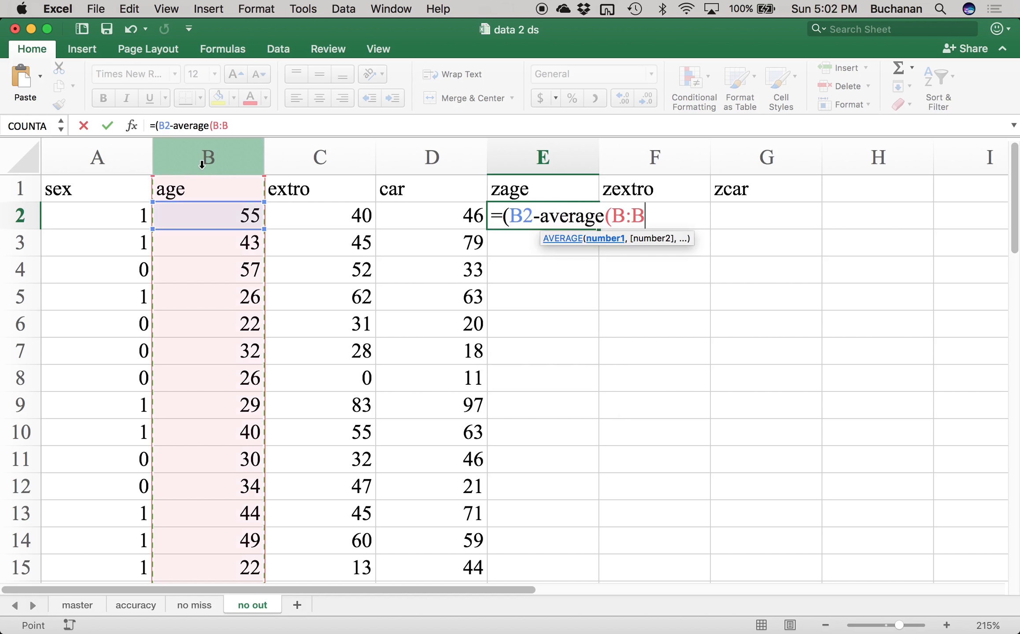
pyautogui.write(')) /')
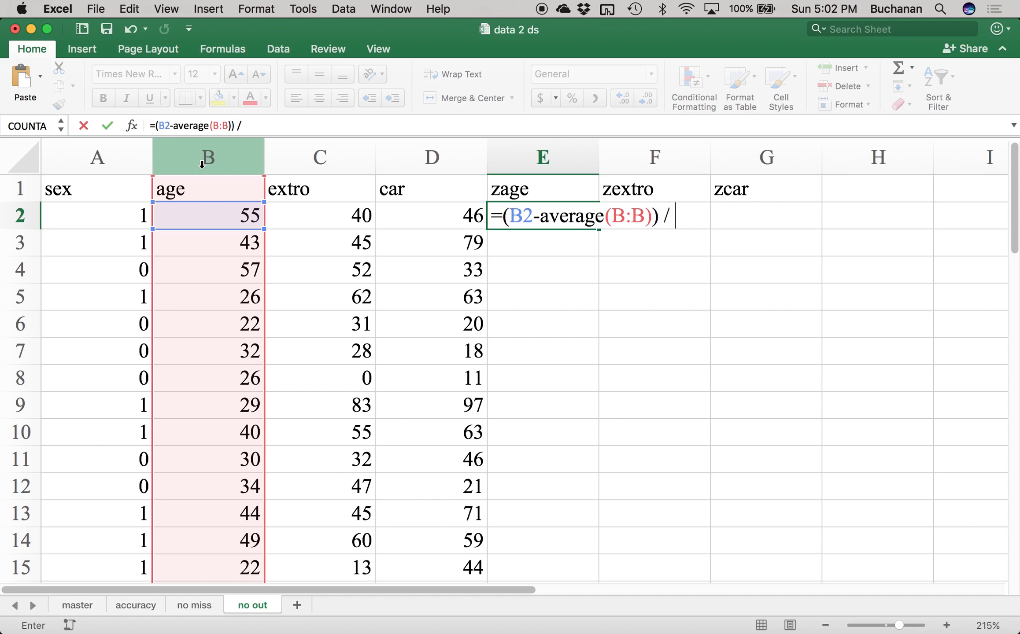
pyautogui.write(' stdev(')
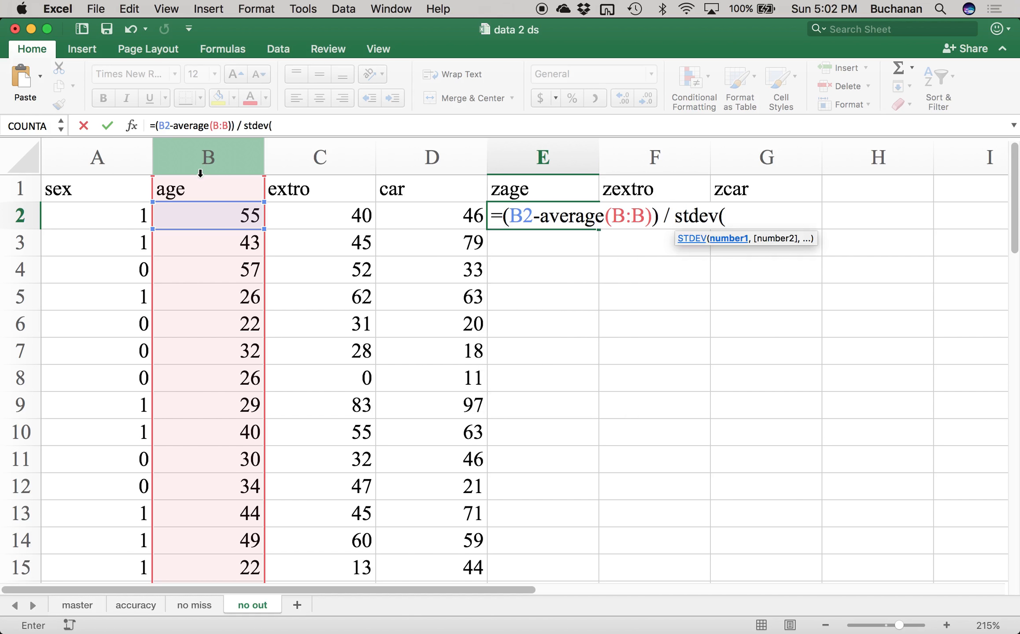
pyautogui.click(205, 155)
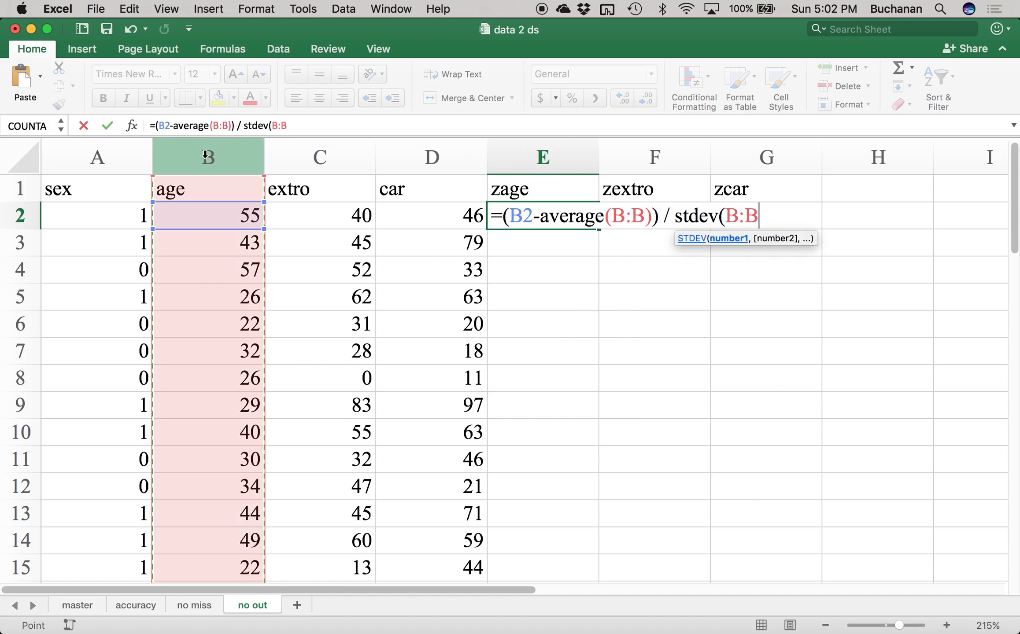
pyautogui.write(')')
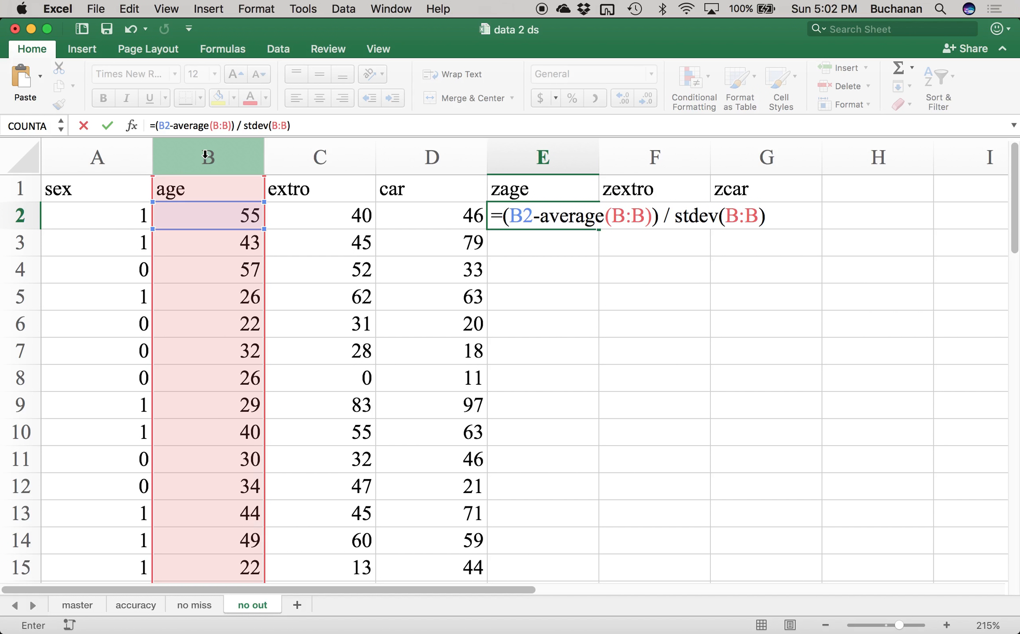
pyautogui.press('Return')
# Copy the z-score formula from E2 across to F2 and G2 for zextro and zcar.
pyautogui.click(567, 214)
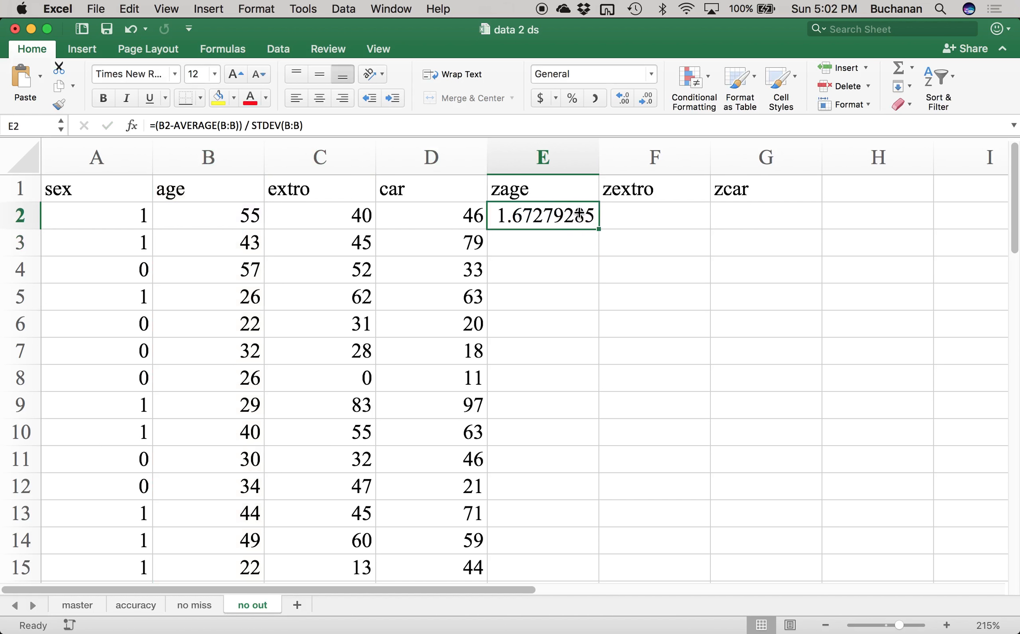
pyautogui.moveTo(597, 228); pyautogui.dragTo(731, 219)
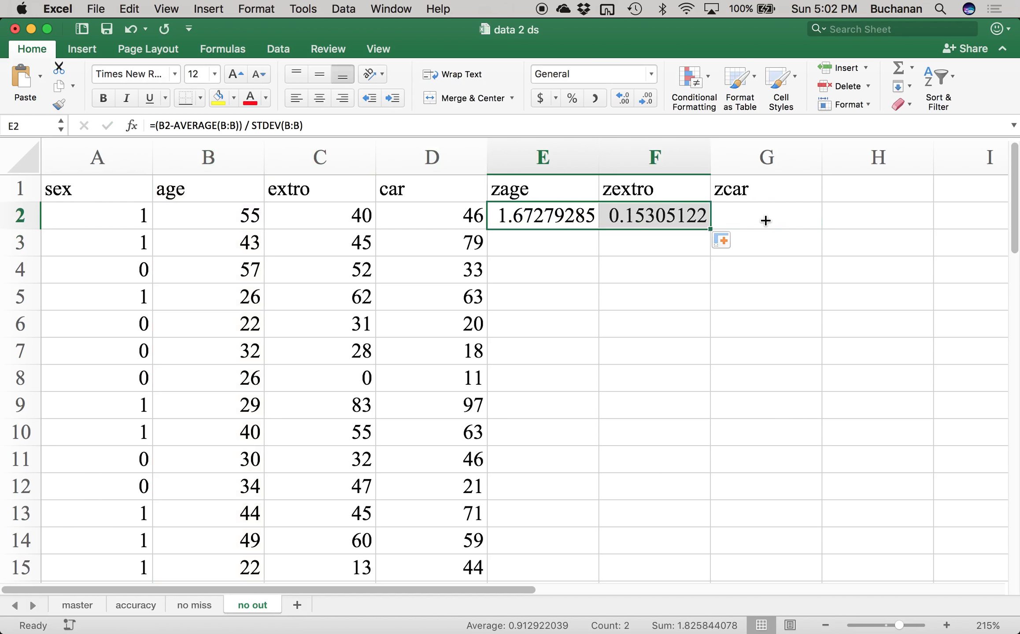
pyautogui.click(721, 239)
pyautogui.click(679, 219)
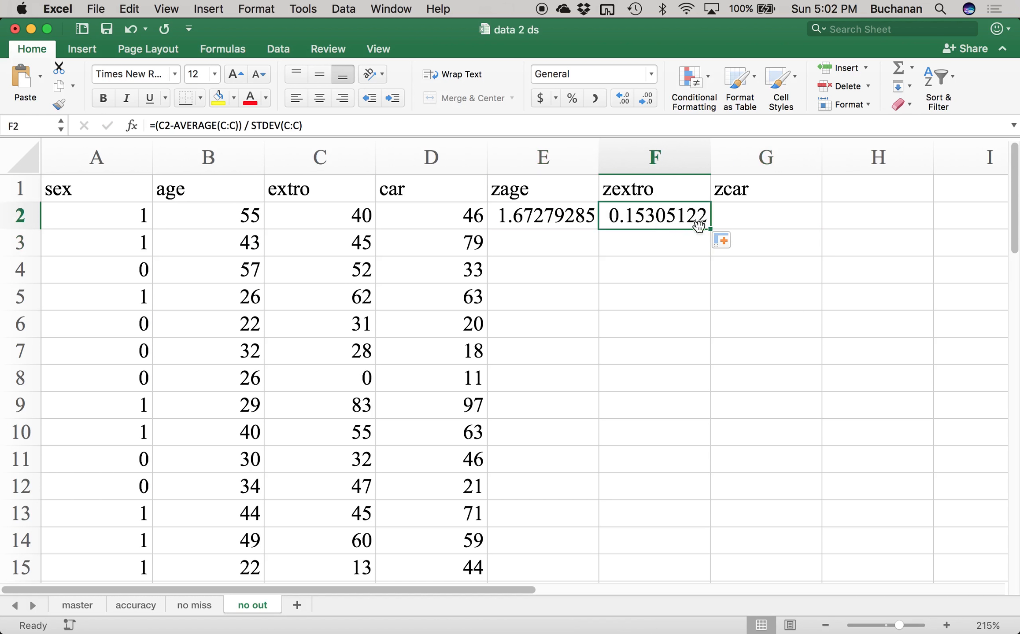
pyautogui.click(546, 220)
pyautogui.moveTo(590, 228); pyautogui.dragTo(788, 218)
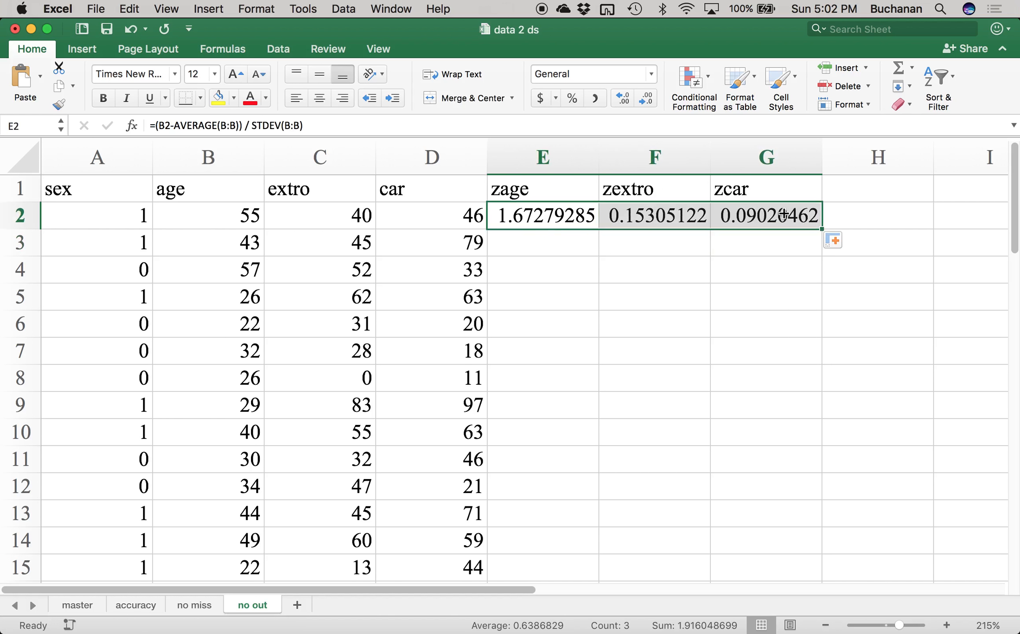
# Fill the three z-score formulas in E2:G2 down to row 41 for all participants.
pyautogui.click(824, 233)
pyautogui.click(821, 227)
pyautogui.doubleClick(822, 227)
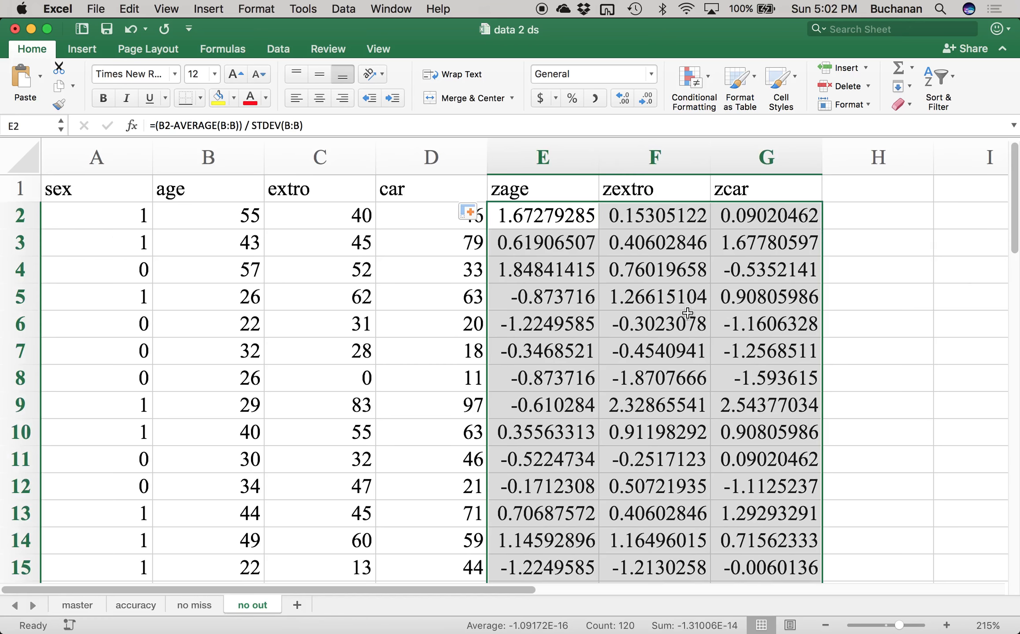
pyautogui.click(584, 370)
pyautogui.scroll(-10, 584, 369)
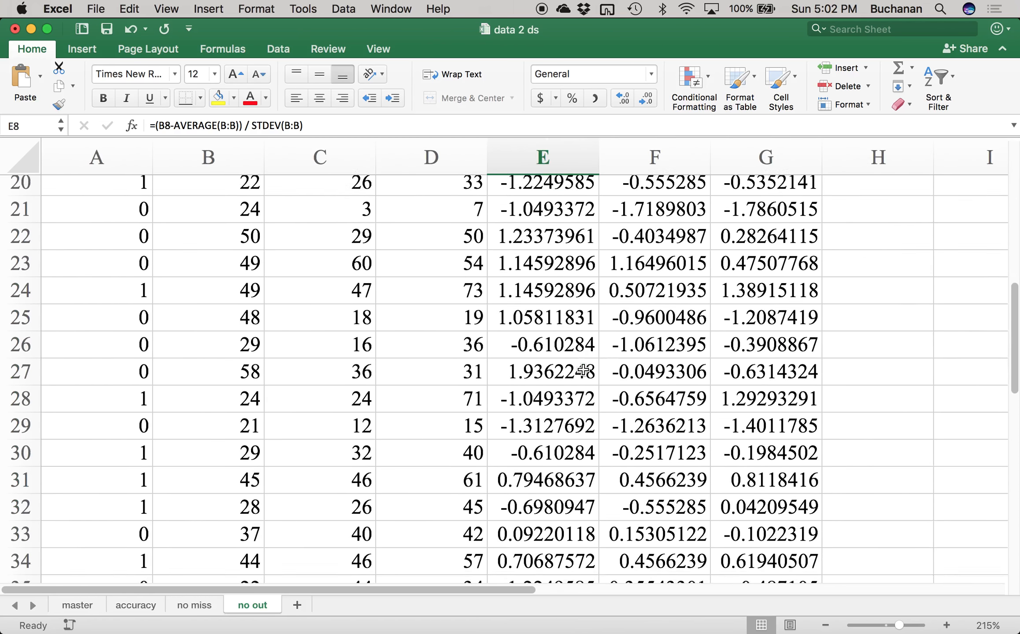
pyautogui.scroll(10, 583, 370)
pyautogui.scroll(1, 583, 370)
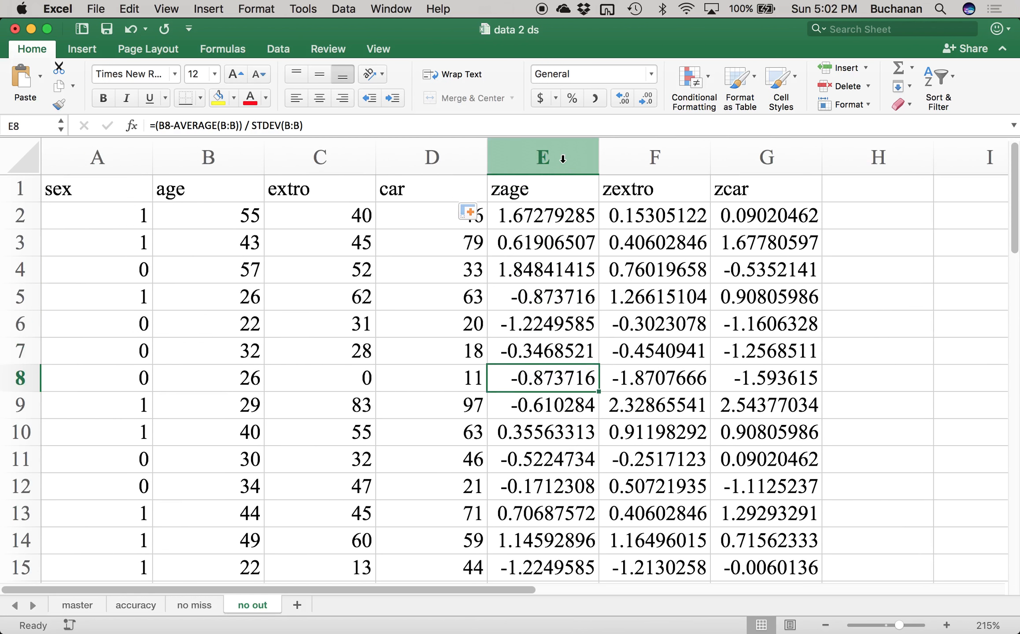
# Highlight values greater than 2.99 in columns E to G with light red fill with dark red text.
pyautogui.moveTo(561, 154); pyautogui.dragTo(728, 155)
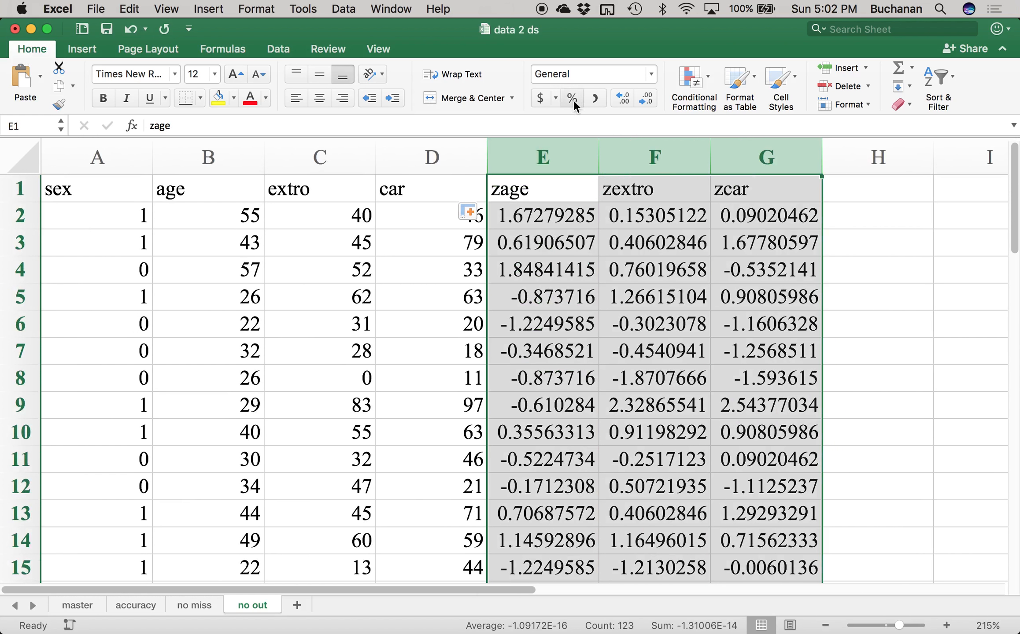
pyautogui.click(687, 79)
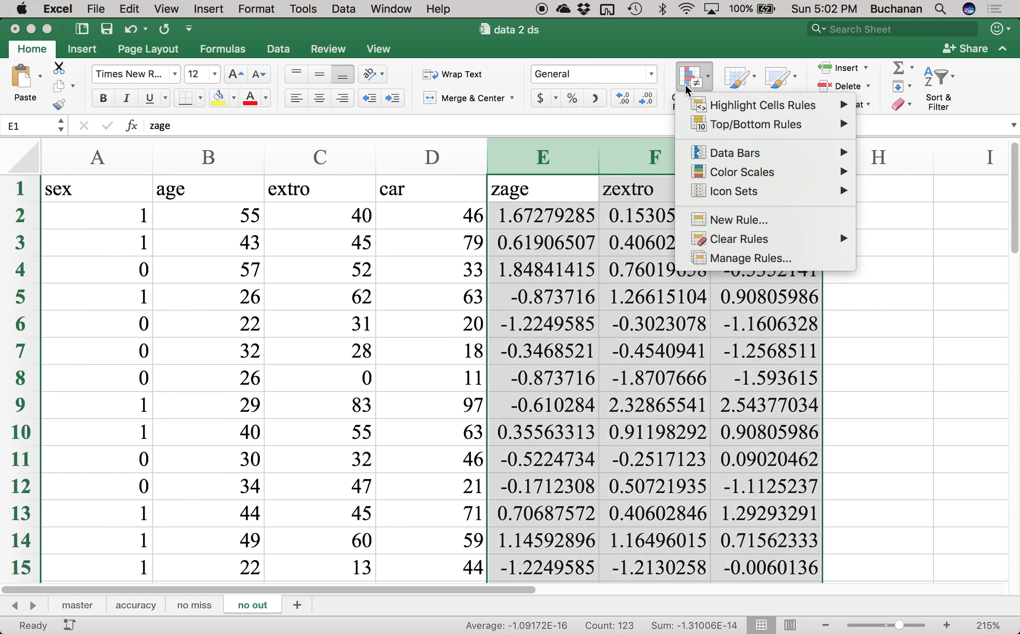
pyautogui.moveTo(723, 104)
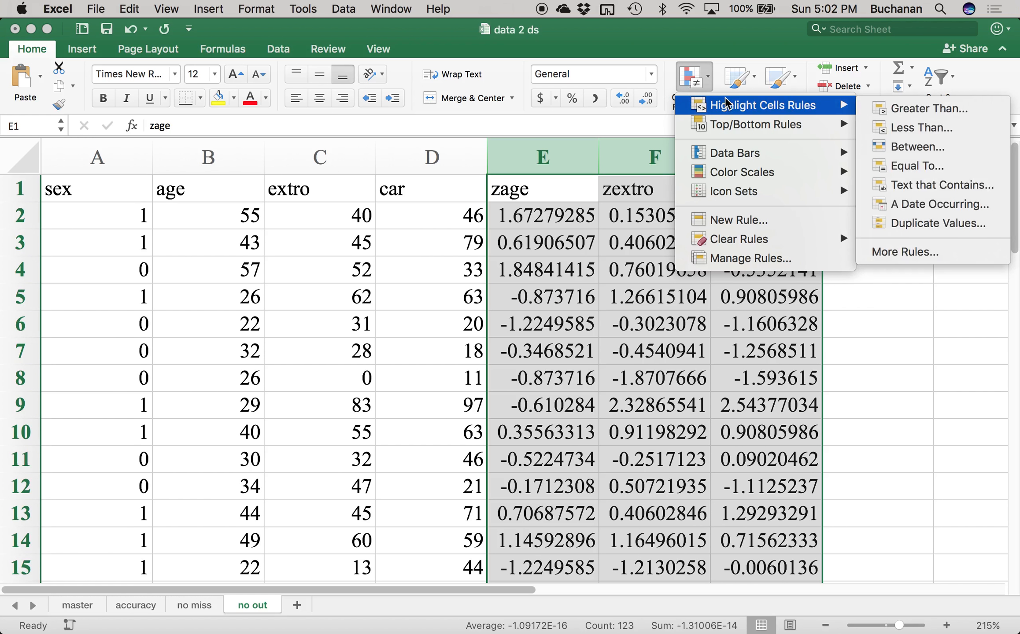
pyautogui.click(894, 112)
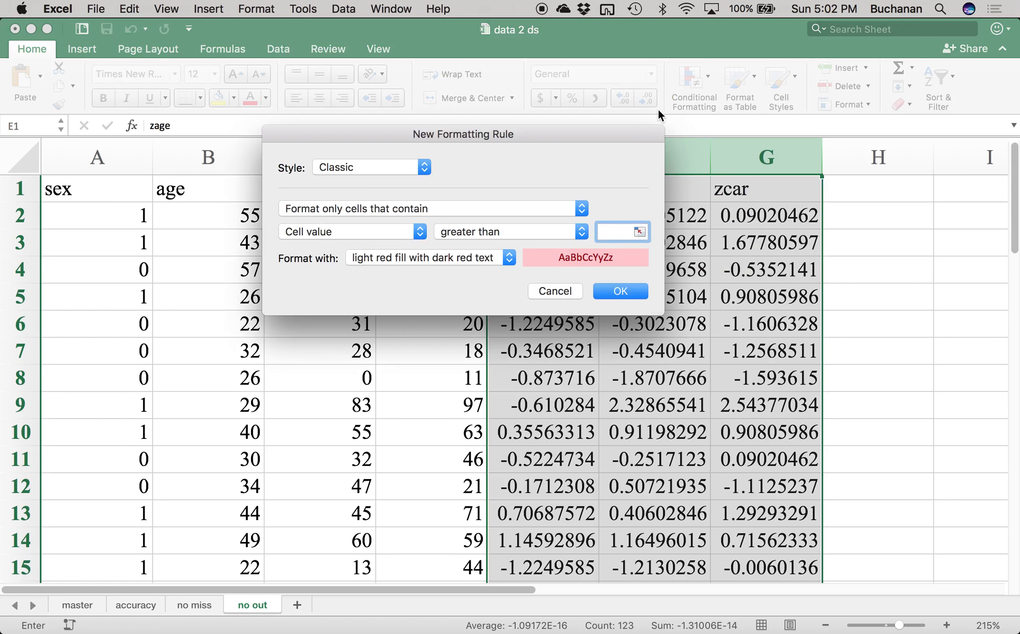
pyautogui.write('2.99')
pyautogui.click(605, 290)
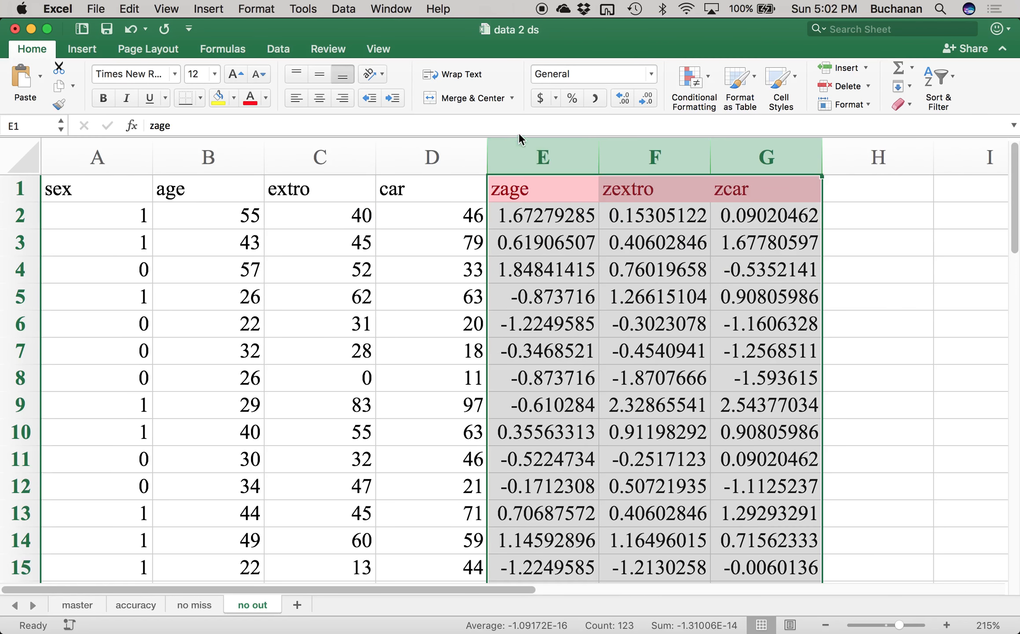
# Highlight values less than -2.99 in the z-score columns with light red fill with dark red text.
pyautogui.click(694, 79)
pyautogui.moveTo(792, 104)
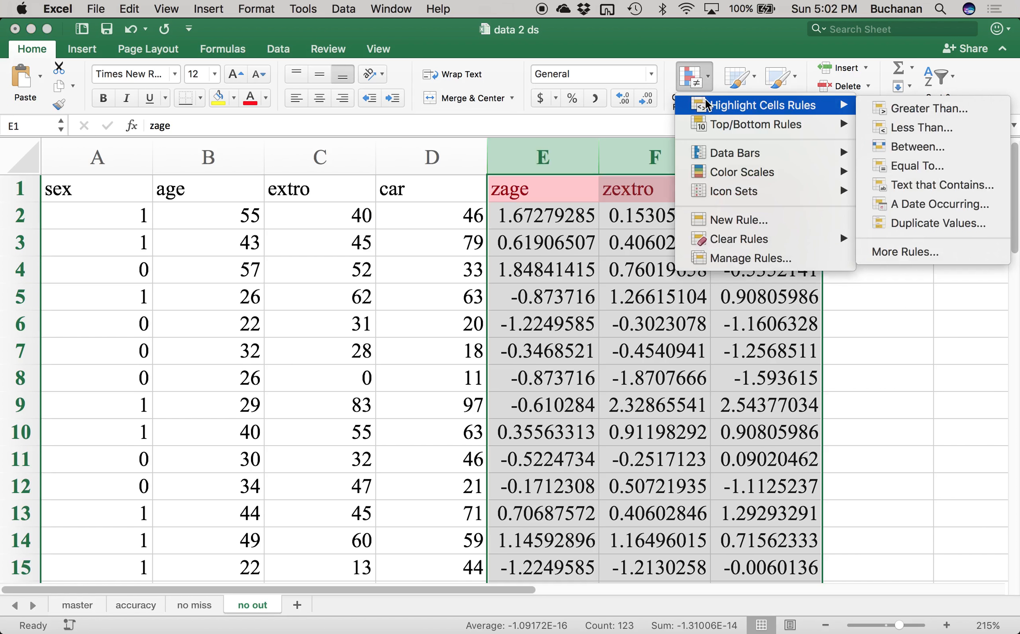
pyautogui.click(918, 127)
pyautogui.write('0')
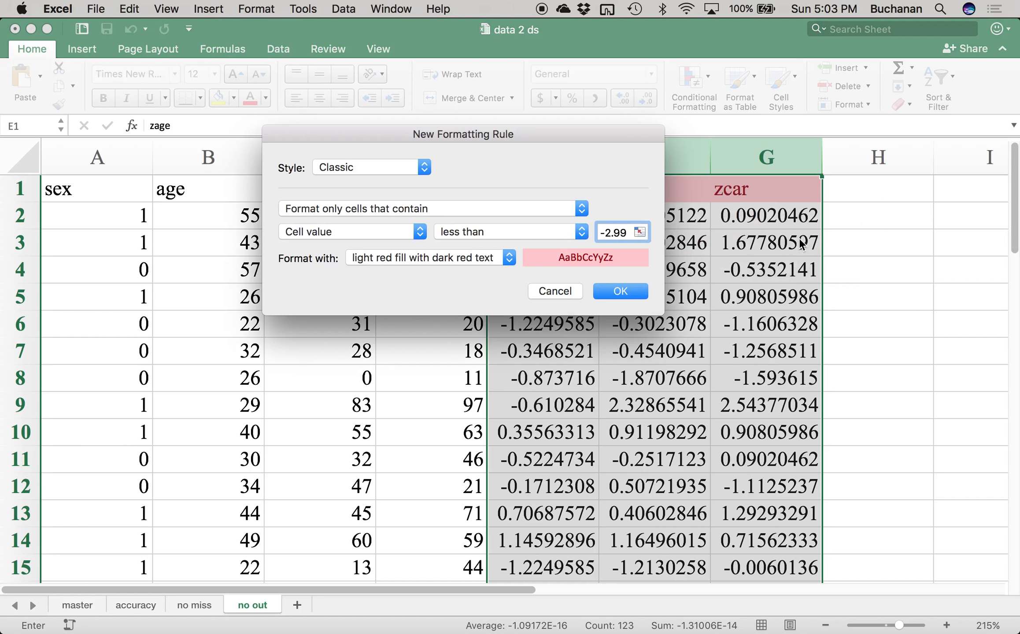
pyautogui.click(620, 291)
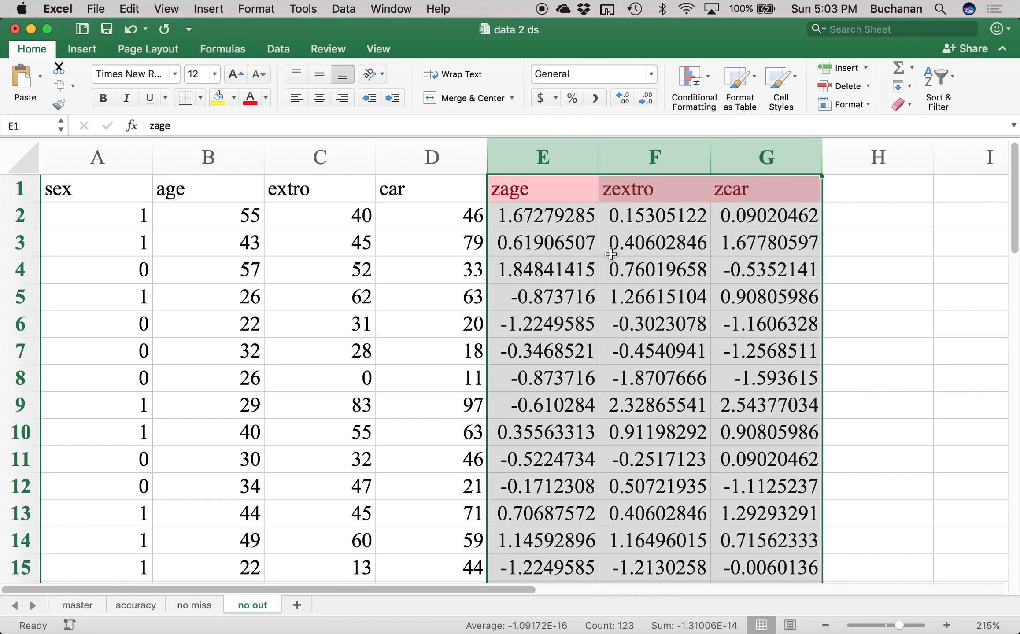
# Examine all the zage, zextro and zcar rows for highlighted outliers.
pyautogui.click(620, 408)
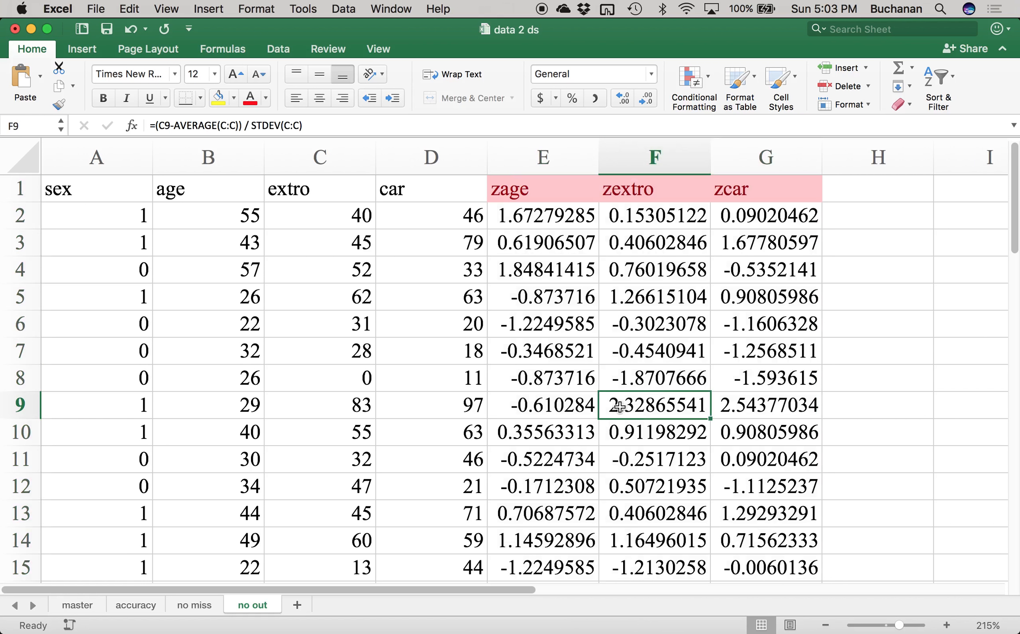
pyautogui.hotkey('shift', 'Right')
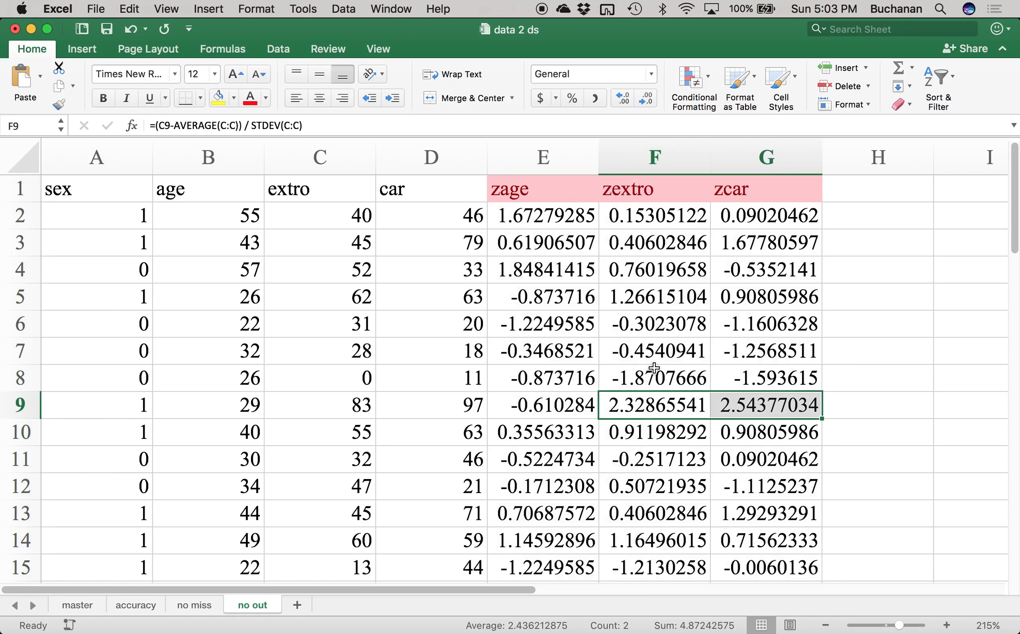
pyautogui.scroll(-4, 654, 368)
pyautogui.scroll(-10, 654, 367)
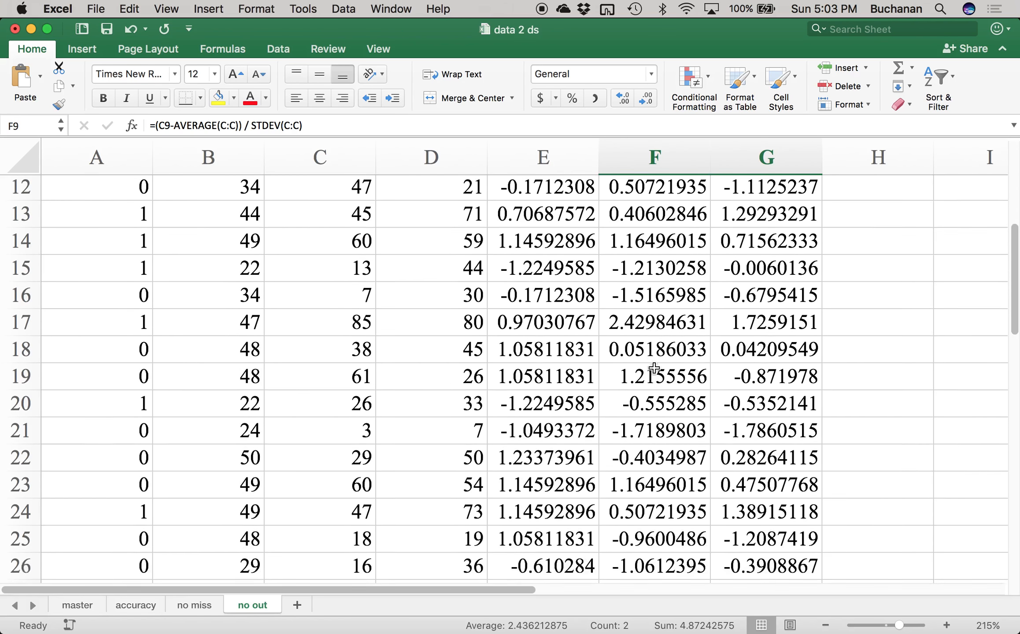
pyautogui.scroll(-6, 653, 368)
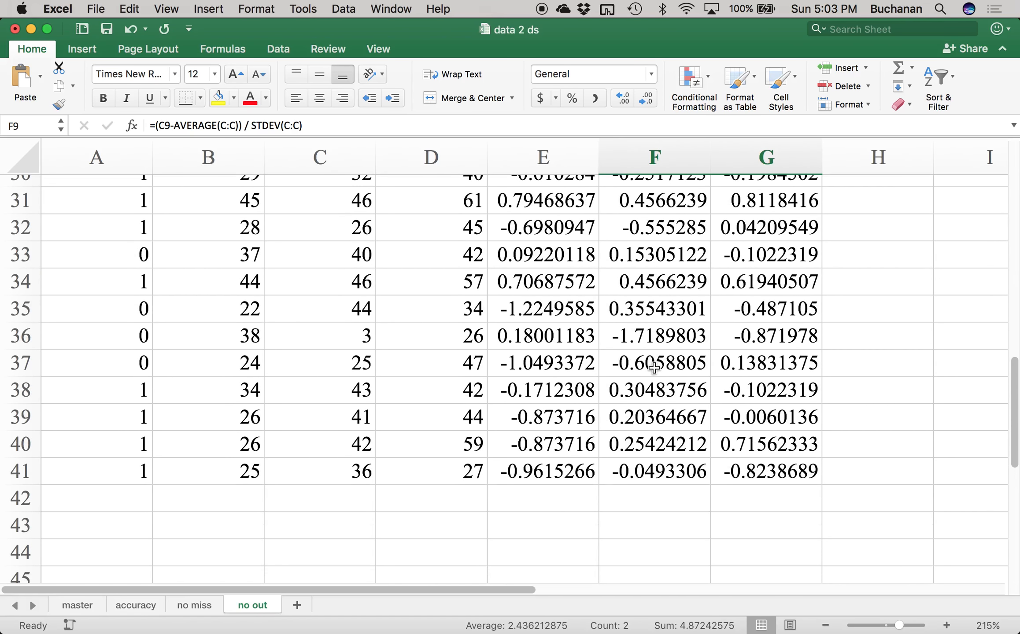
pyautogui.scroll(5, 572, 472)
pyautogui.scroll(10, 572, 472)
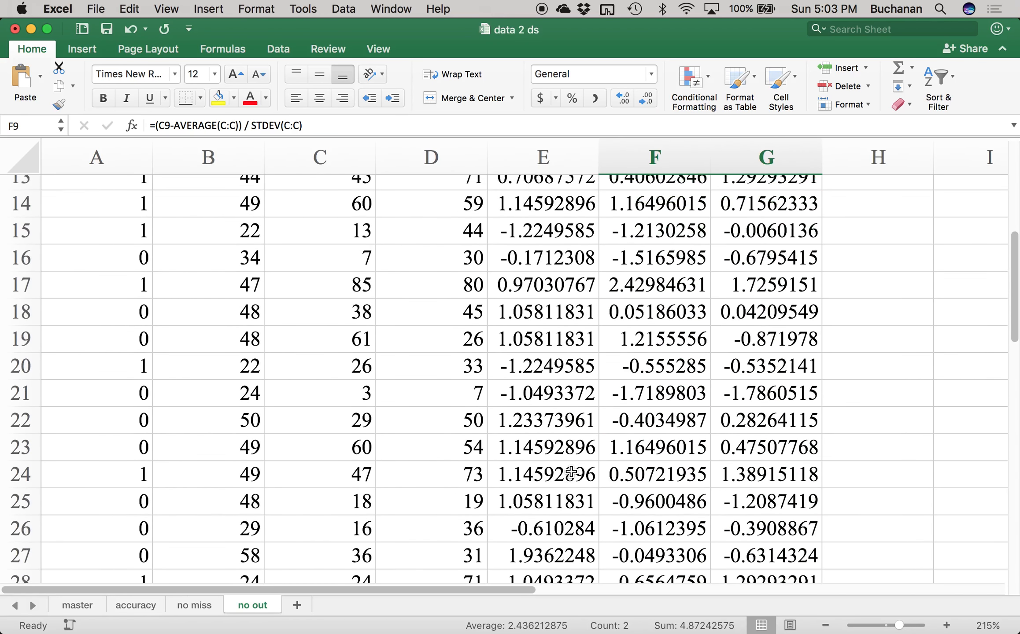
pyautogui.scroll(10, 571, 472)
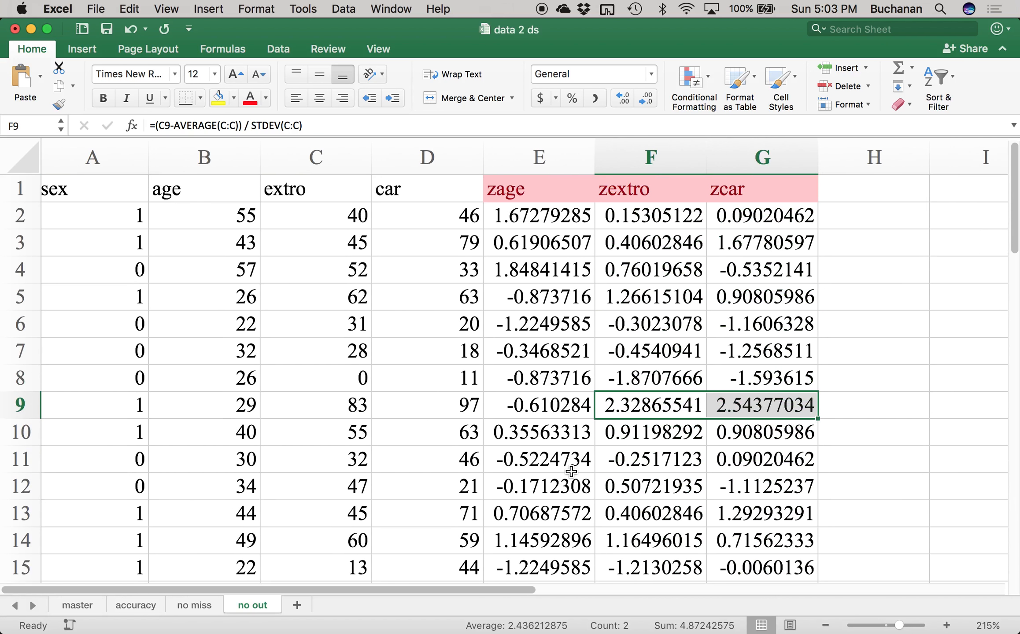
pyautogui.click(555, 451)
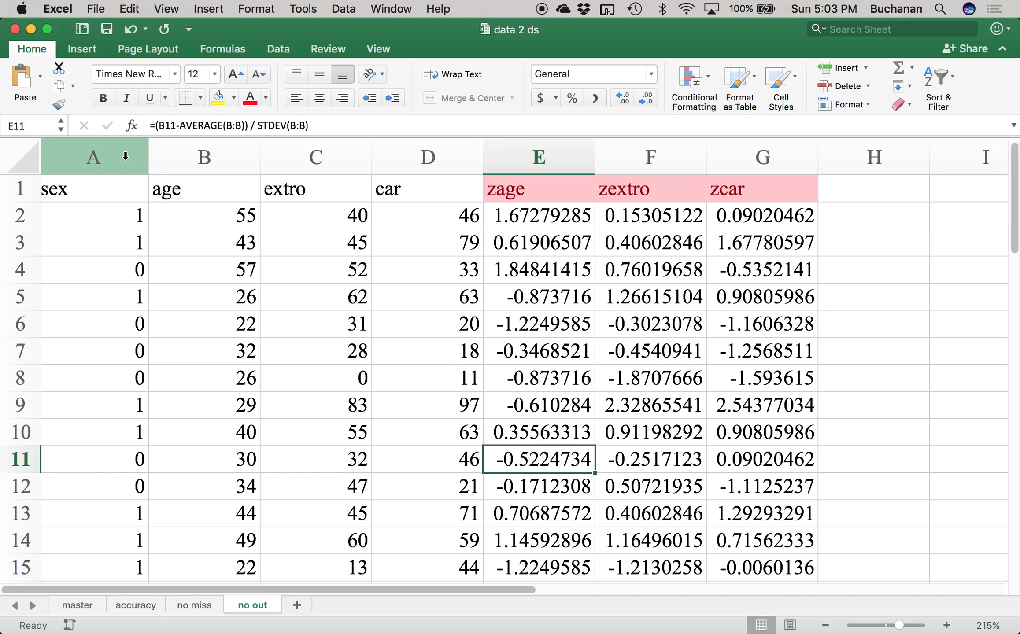
# Run a Correlation analysis on columns A:C (sex, age and extro) with labels in the first row, output to a new worksheet.
pyautogui.moveTo(118, 155); pyautogui.dragTo(274, 151)
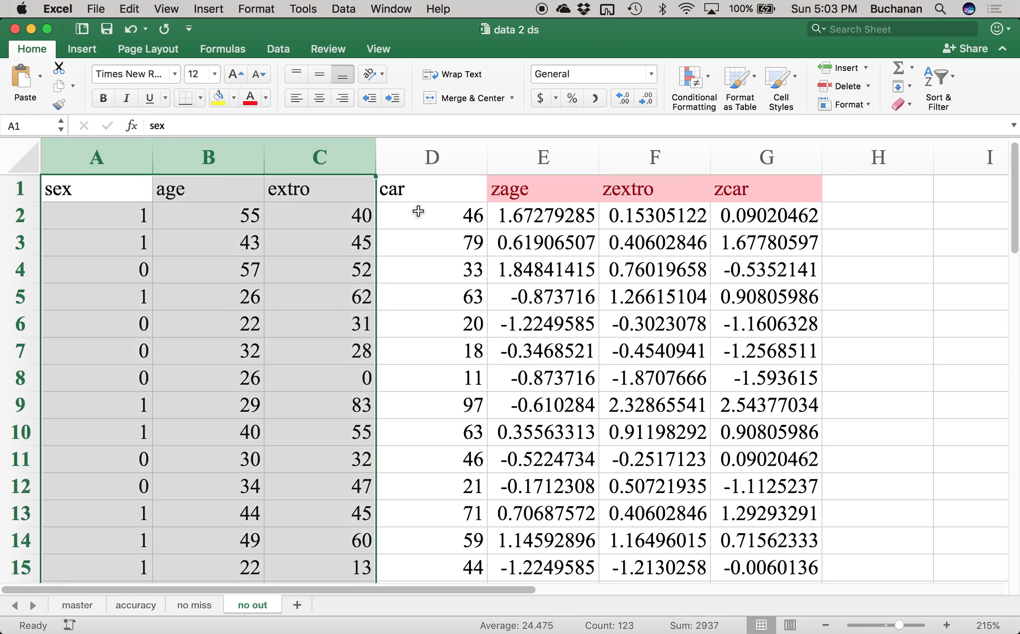
pyautogui.click(275, 50)
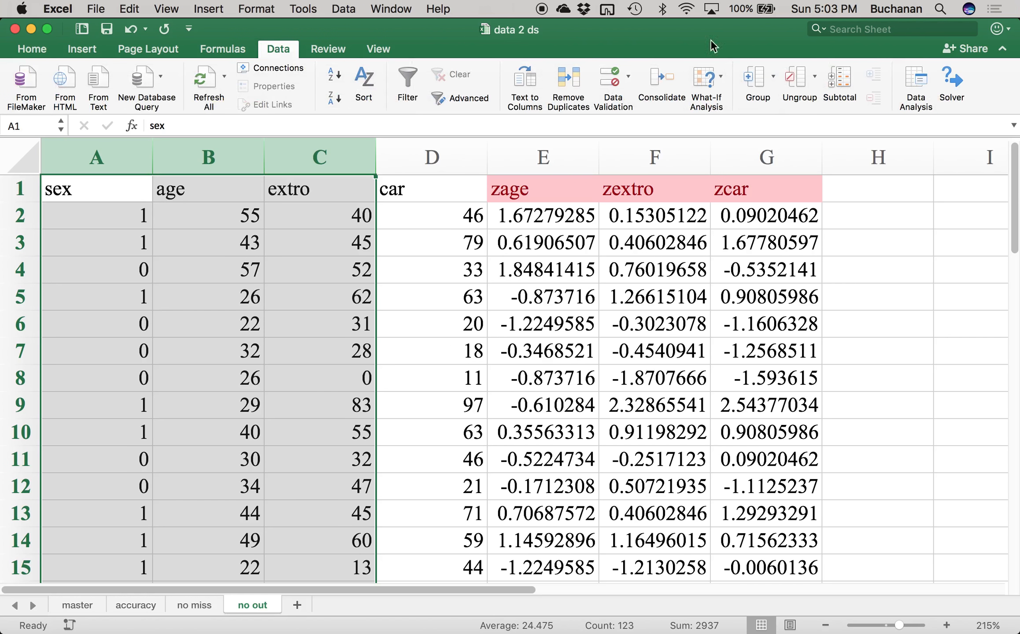
pyautogui.click(917, 80)
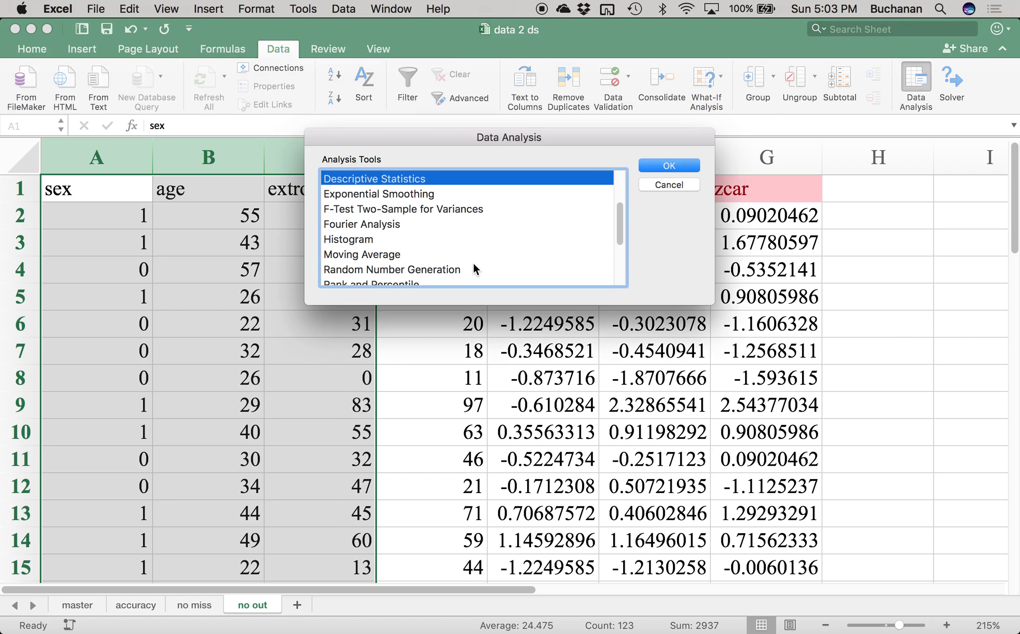
pyautogui.press('Up')
pyautogui.press('Up')
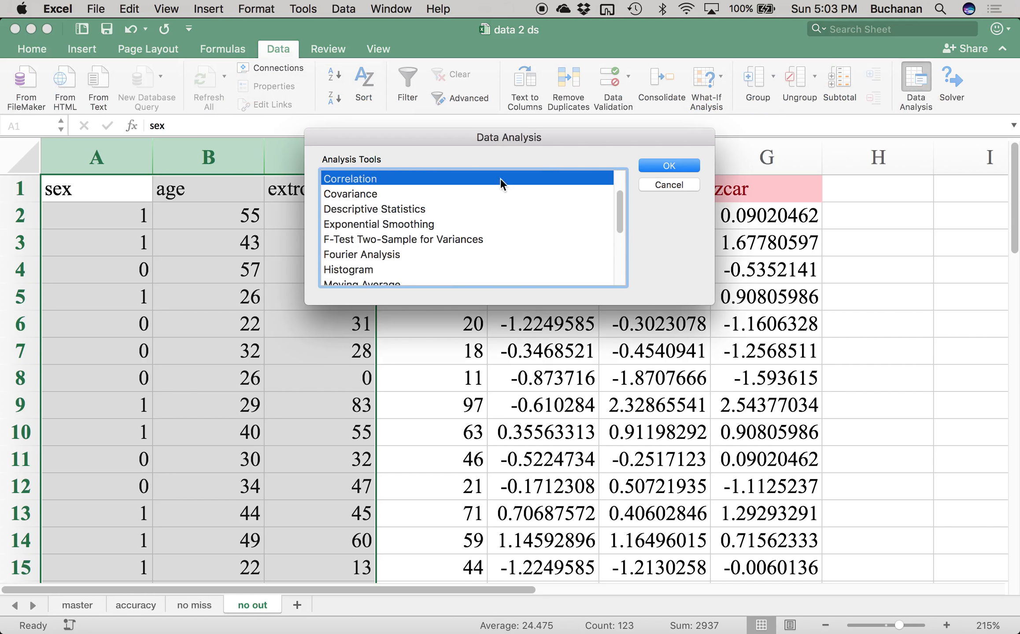
pyautogui.click(645, 164)
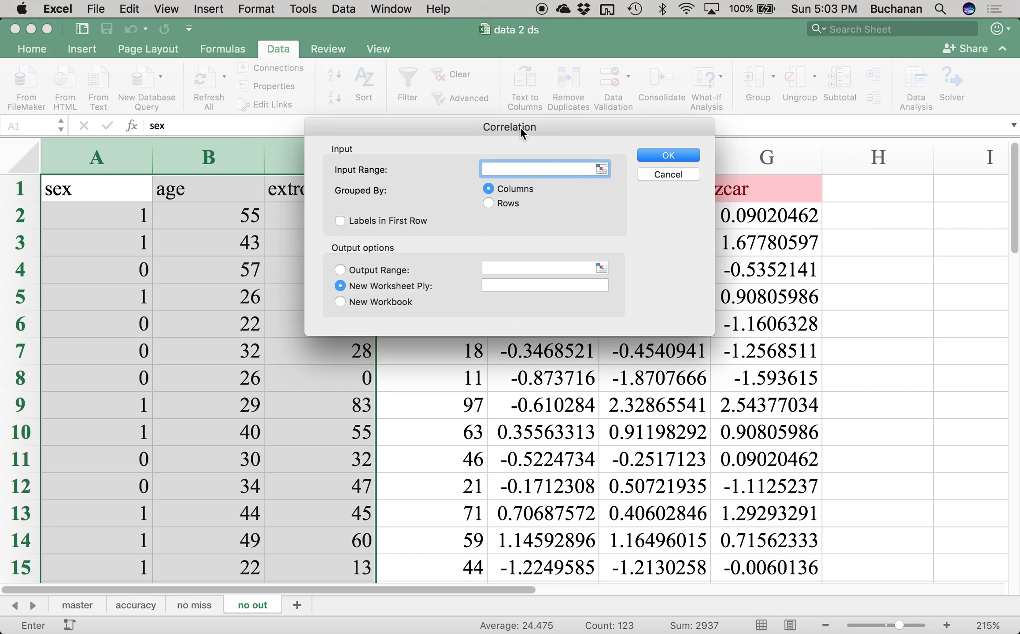
pyautogui.moveTo(520, 126); pyautogui.dragTo(606, 117)
pyautogui.moveTo(98, 155); pyautogui.dragTo(352, 157)
pyautogui.click(531, 209)
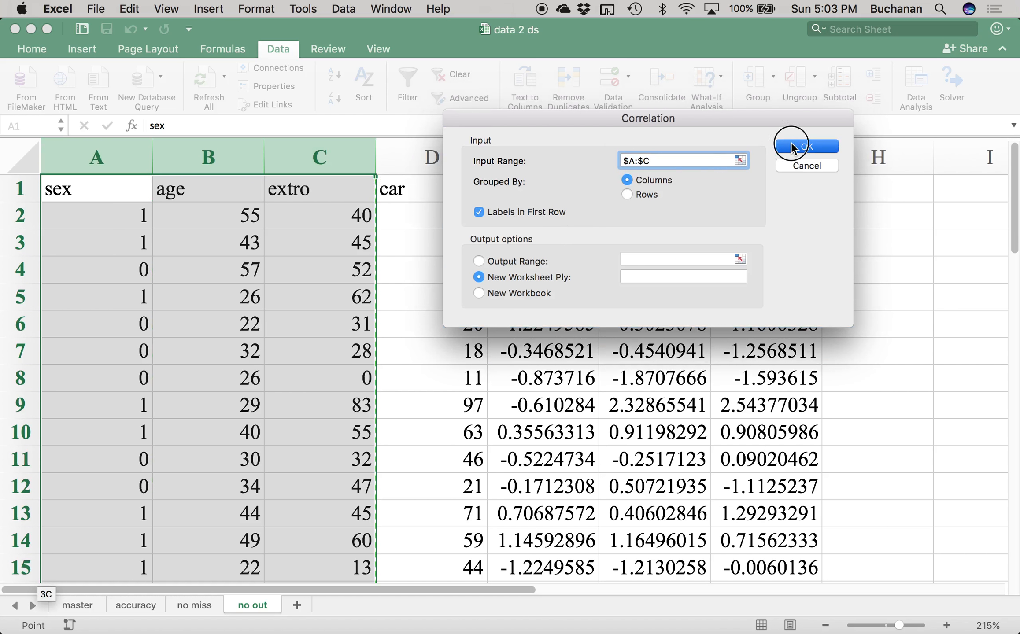
pyautogui.press('Return')
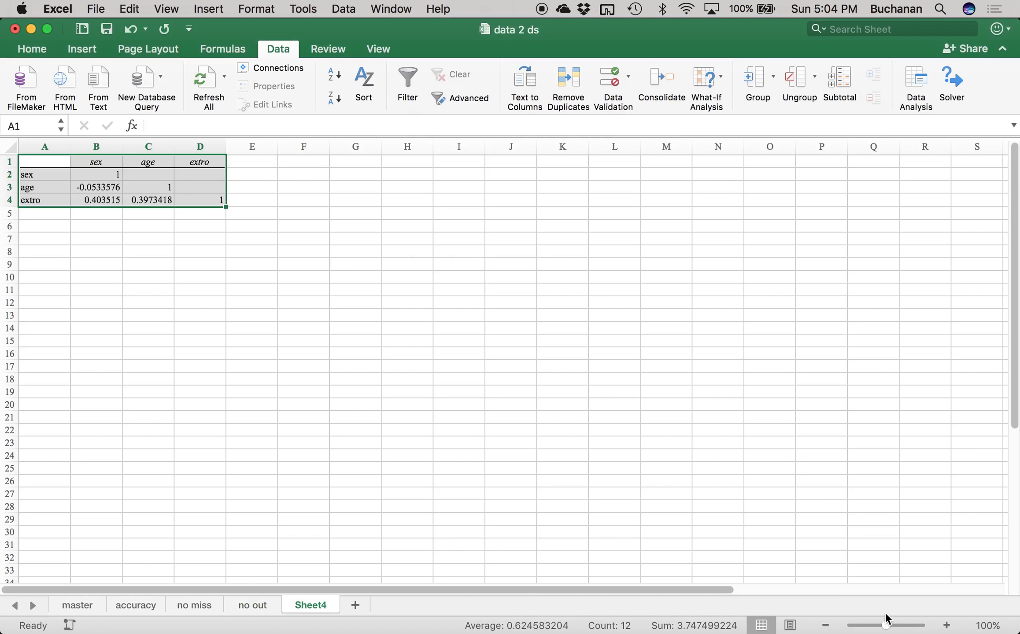
# Rename the new correlation output worksheet as additivity.
pyautogui.moveTo(884, 625); pyautogui.dragTo(908, 625)
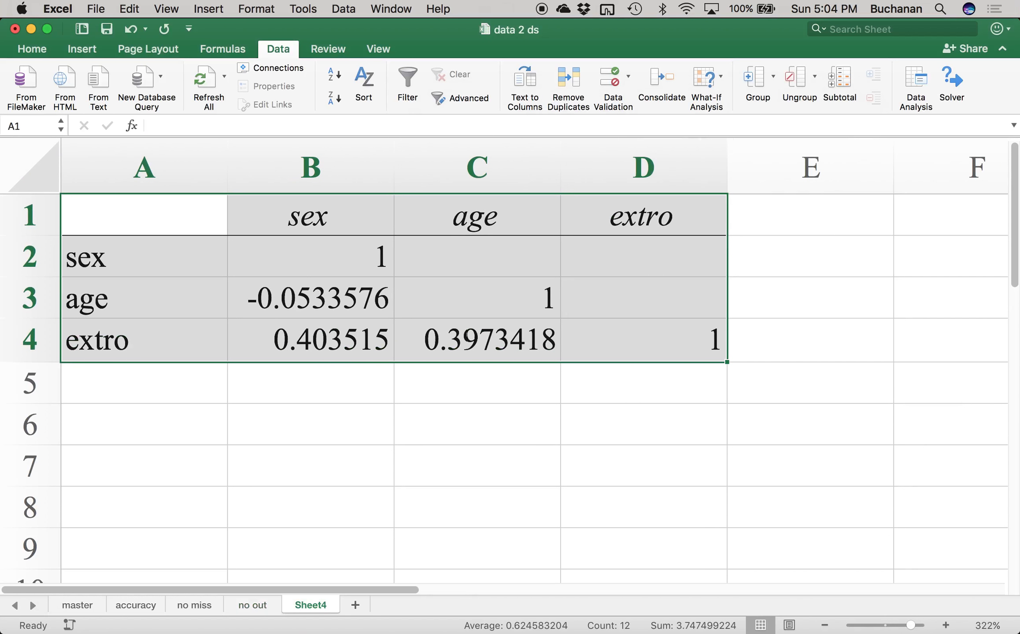
pyautogui.doubleClick(310, 605)
pyautogui.write('a')
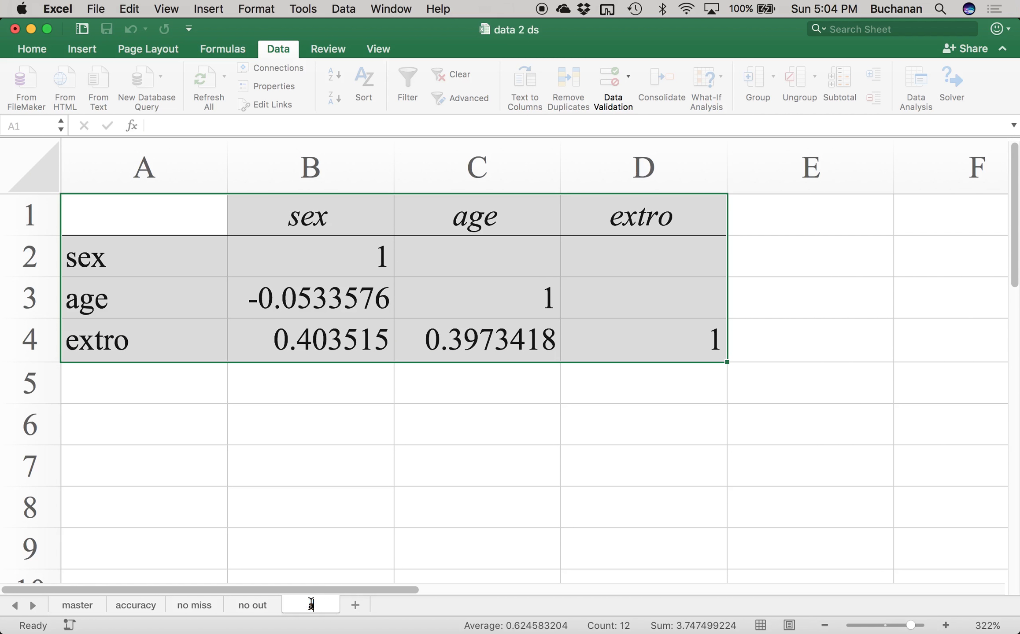
pyautogui.write('dditivity')
pyautogui.press('Return')
pyautogui.click(256, 250)
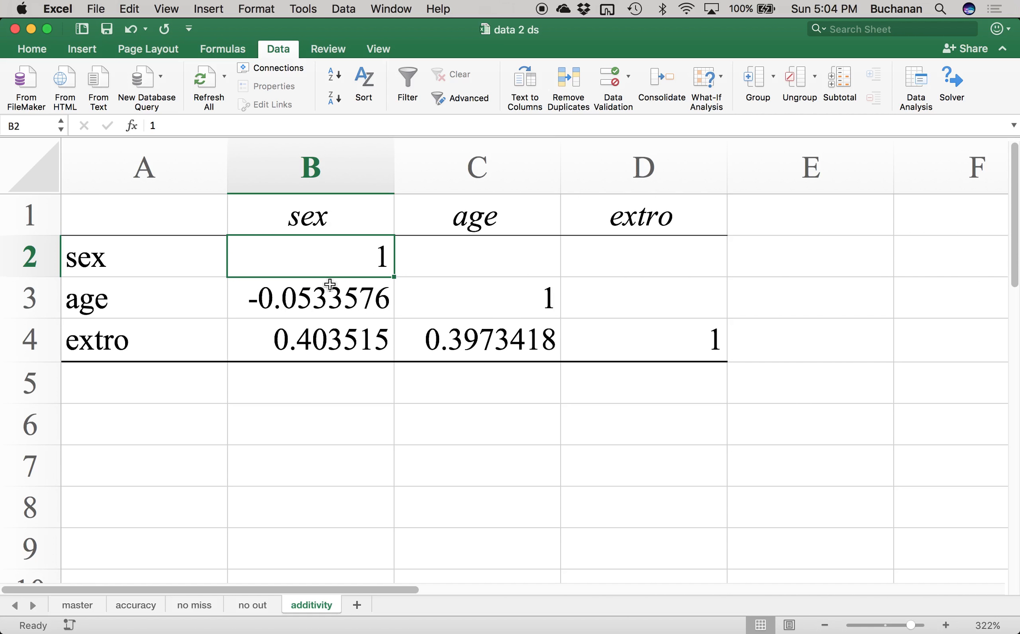
pyautogui.click(328, 215)
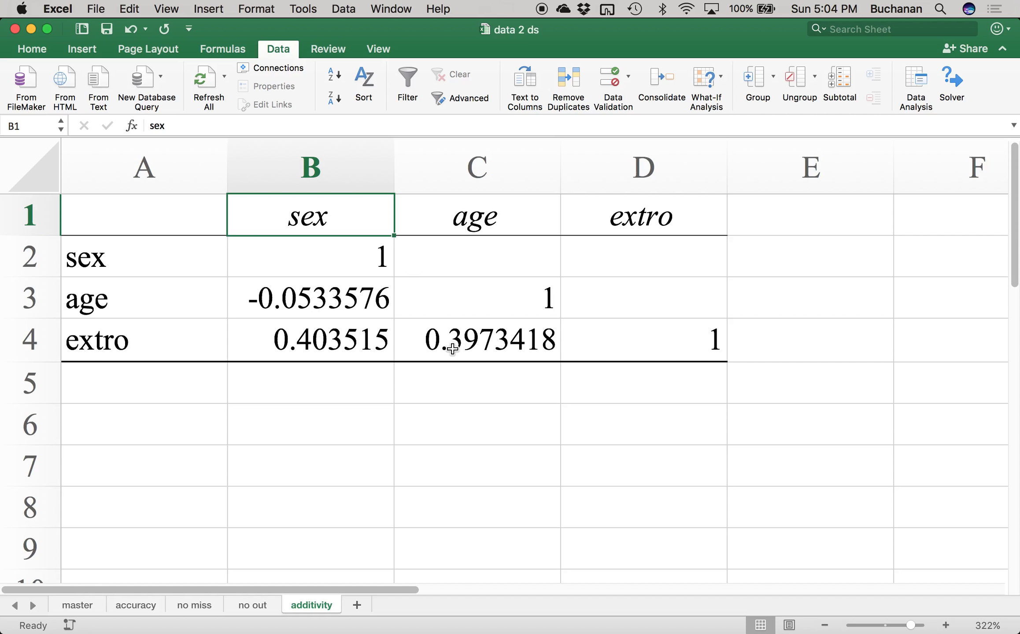
# Copy the sex, age, extro and car data from the no out worksheet into a new worksheet.
pyautogui.click(258, 606)
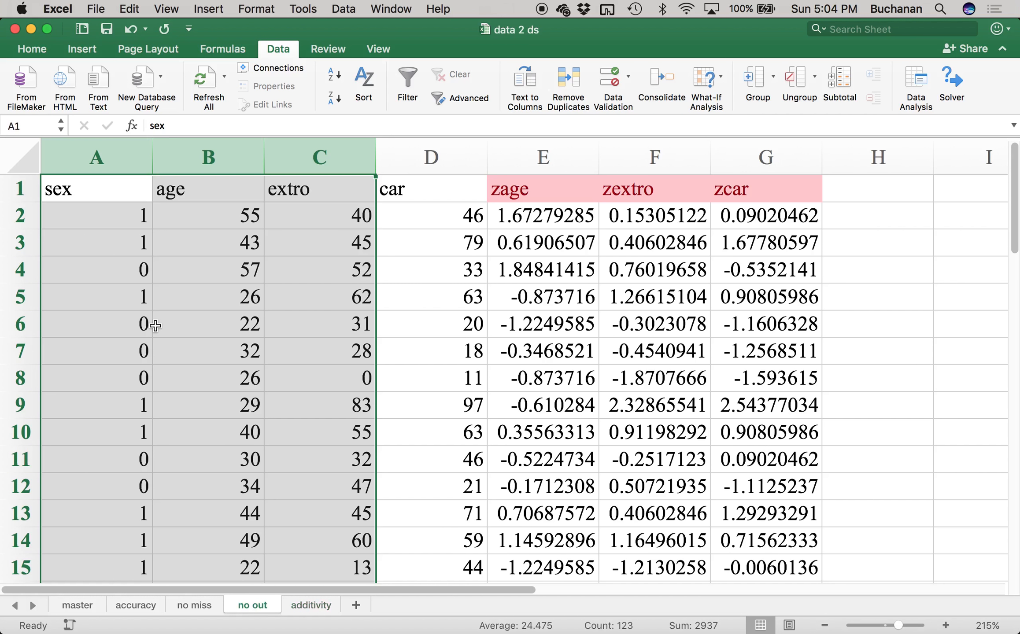
pyautogui.click(69, 188)
pyautogui.hotkey('shift', 'Right')
pyautogui.hotkey('shift', 'Right')
pyautogui.hotkey('shift', 'Right')
pyautogui.hotkey('ctrl', 'shift', 'Down')
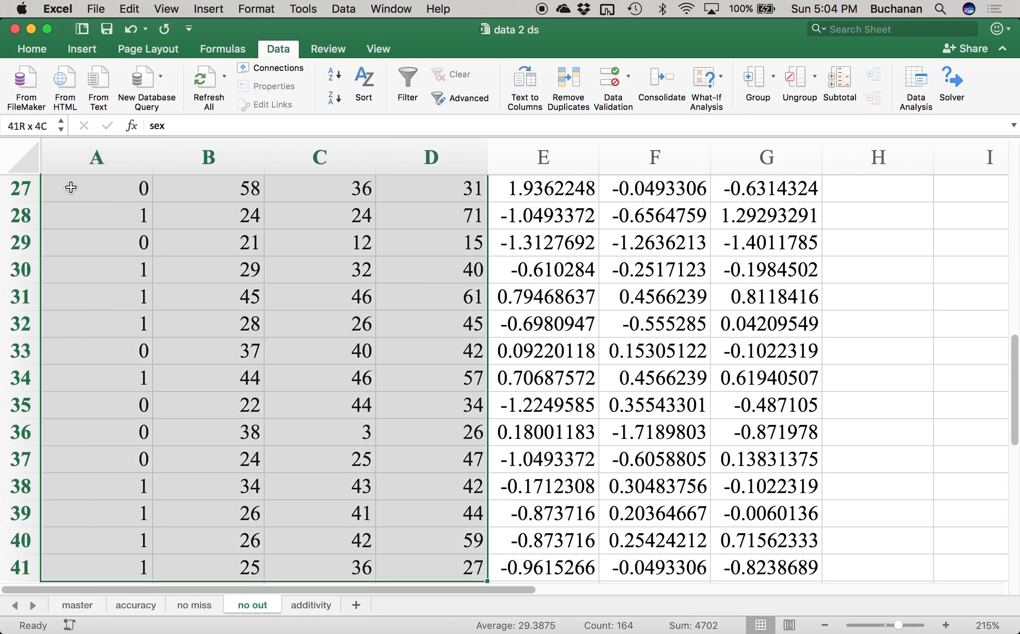
pyautogui.press('super+c')
pyautogui.click(357, 606)
pyautogui.press('super+v')
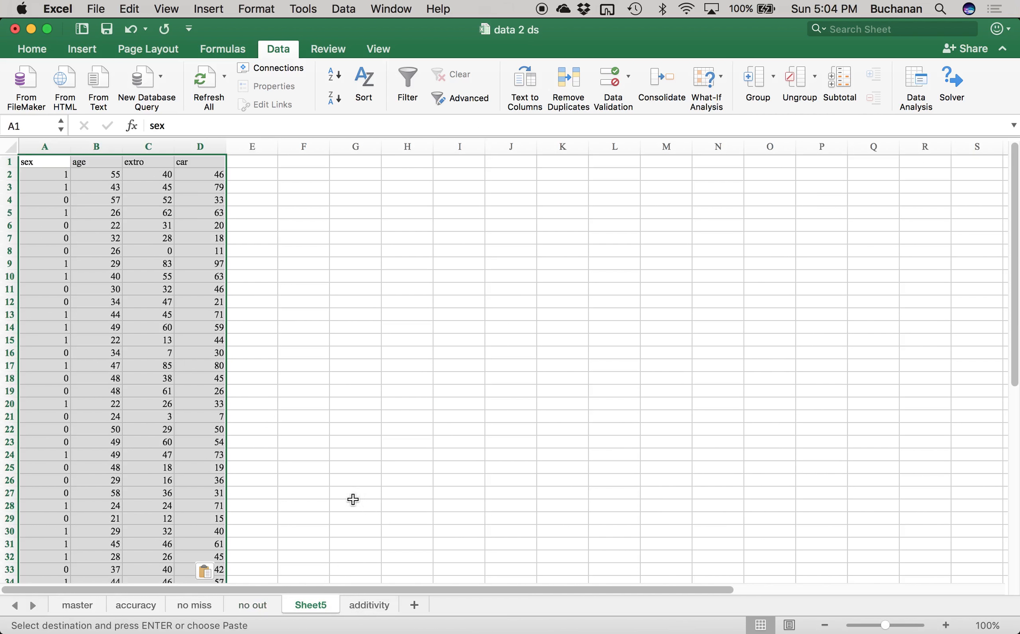
# Rename the new worksheet as final, place it after the additivity sheet and enlarge its view to 165%.
pyautogui.doubleClick(310, 605)
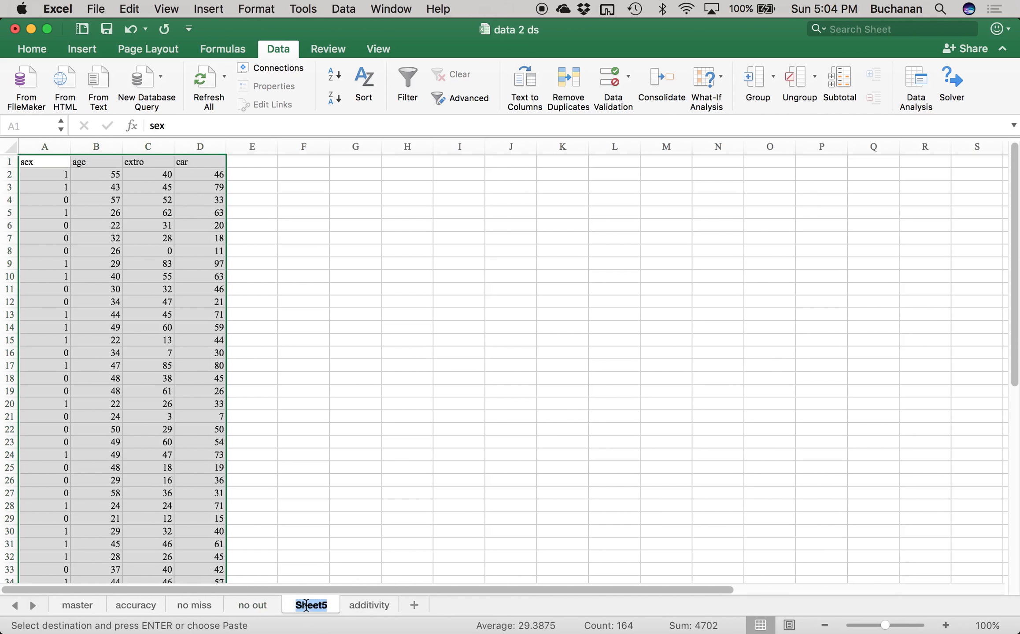
pyautogui.write('final')
pyautogui.press('Return')
pyautogui.moveTo(304, 607); pyautogui.dragTo(427, 607)
pyautogui.moveTo(884, 625); pyautogui.dragTo(892, 628)
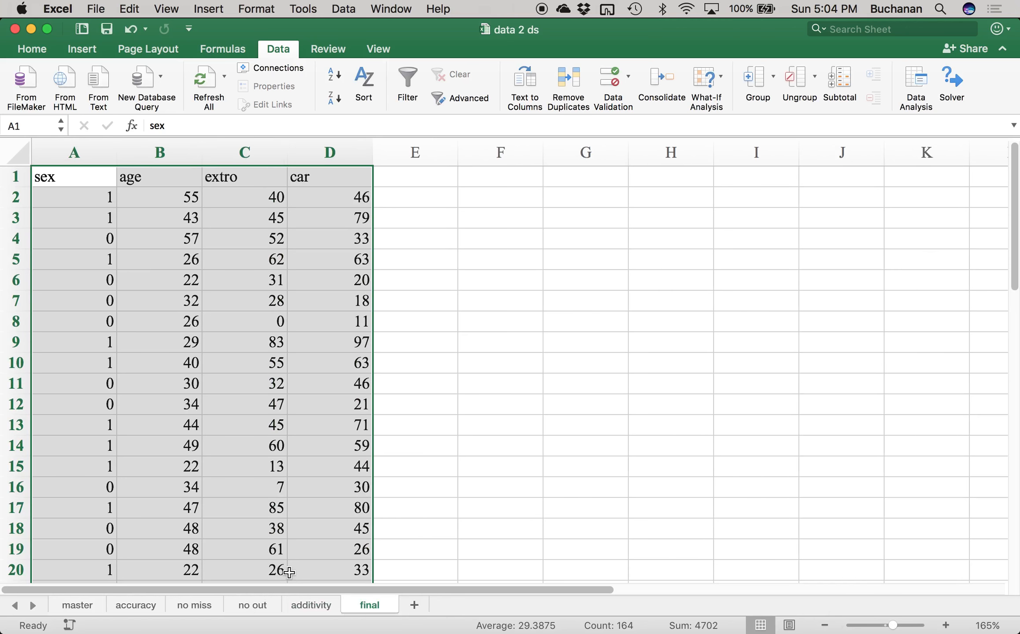
pyautogui.scroll(-10, 229, 390)
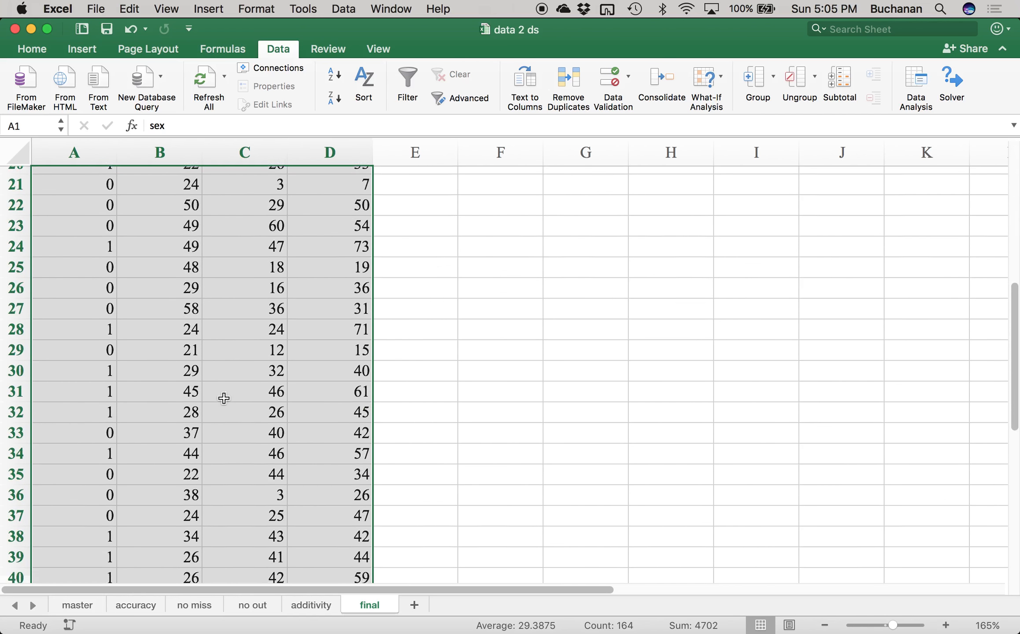
pyautogui.scroll(4, 224, 396)
pyautogui.scroll(6, 224, 398)
# Switch to JASP by launching it and enlarge its window to fill the screen.
pyautogui.hotkey('ctrl', 'Up')
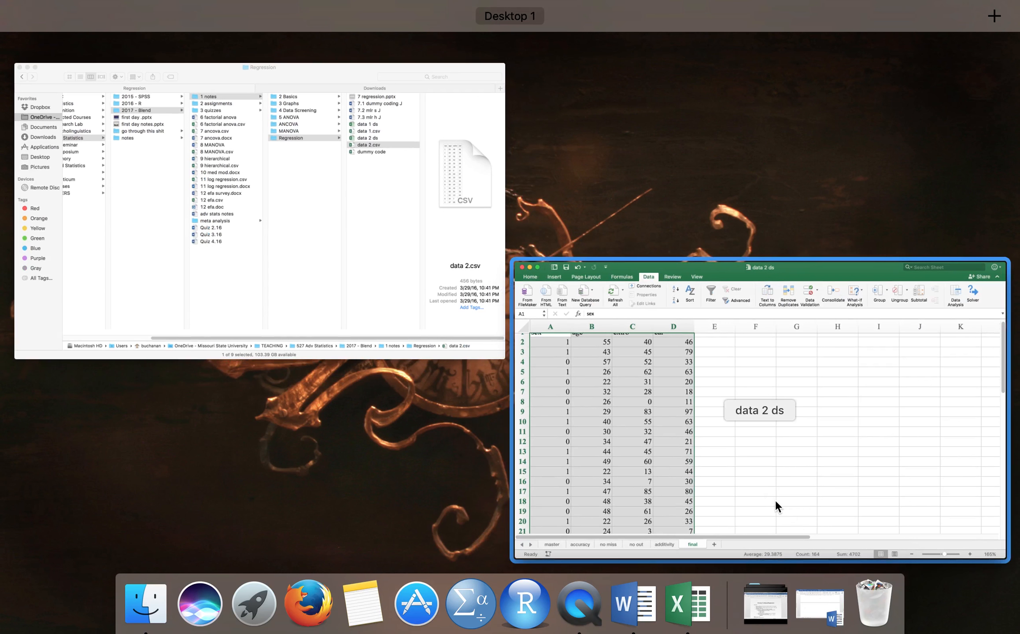
pyautogui.click(836, 208)
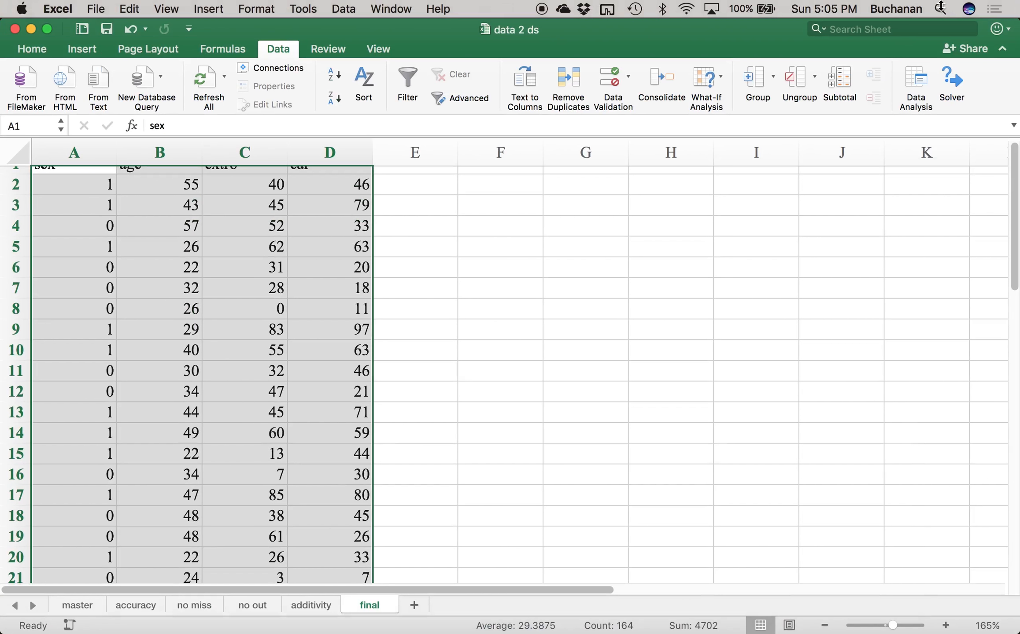
pyautogui.press('super+space')
pyautogui.write('jasp')
pyautogui.press('Return')
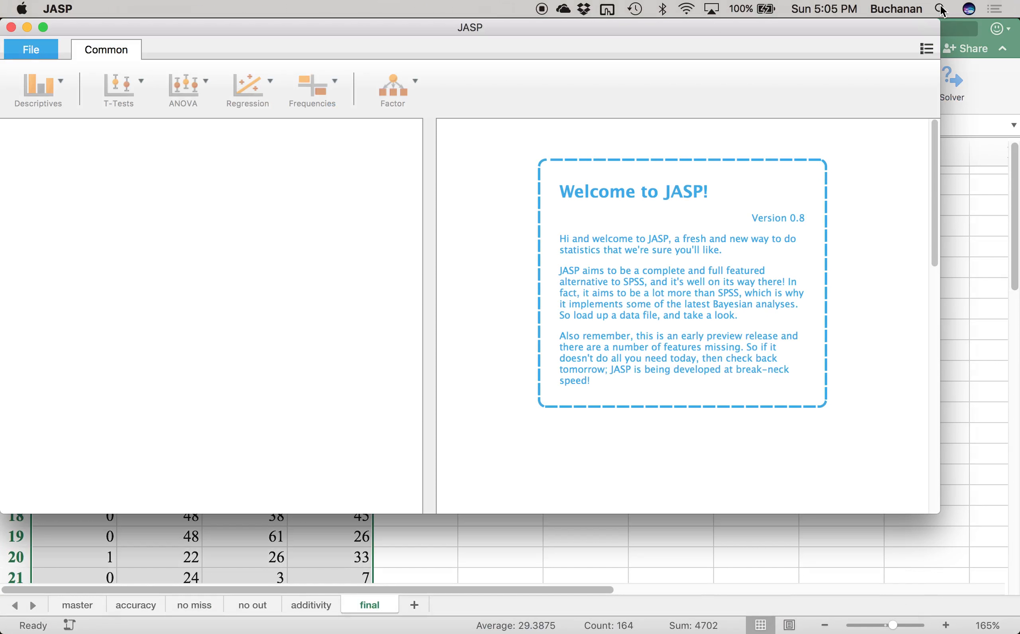
pyautogui.doubleClick(434, 29)
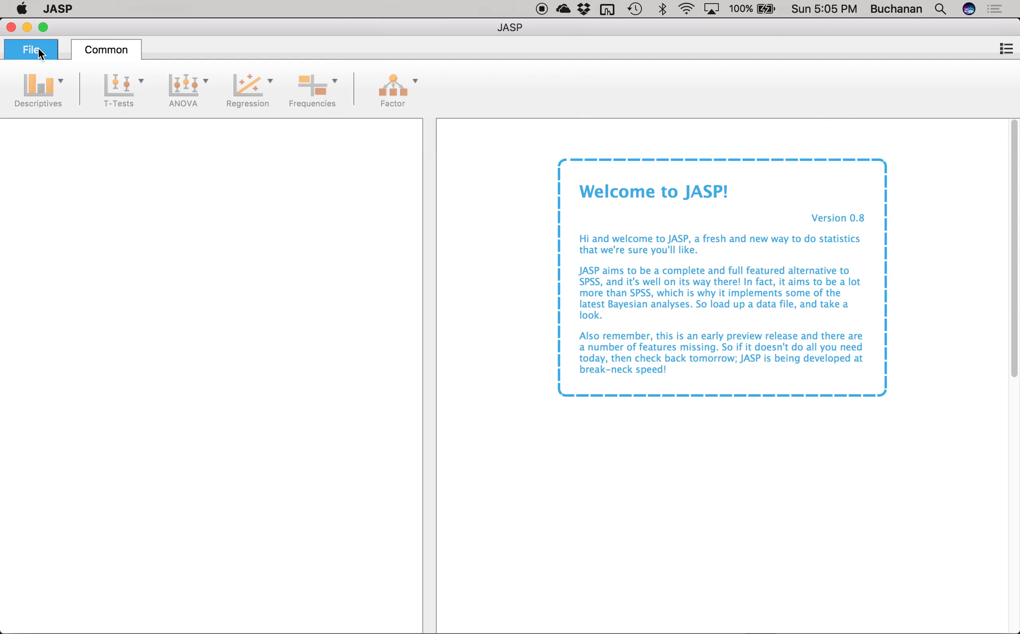
# Open data 2.csv from the Regression folder on the computer and look over its rows.
pyautogui.click(40, 53)
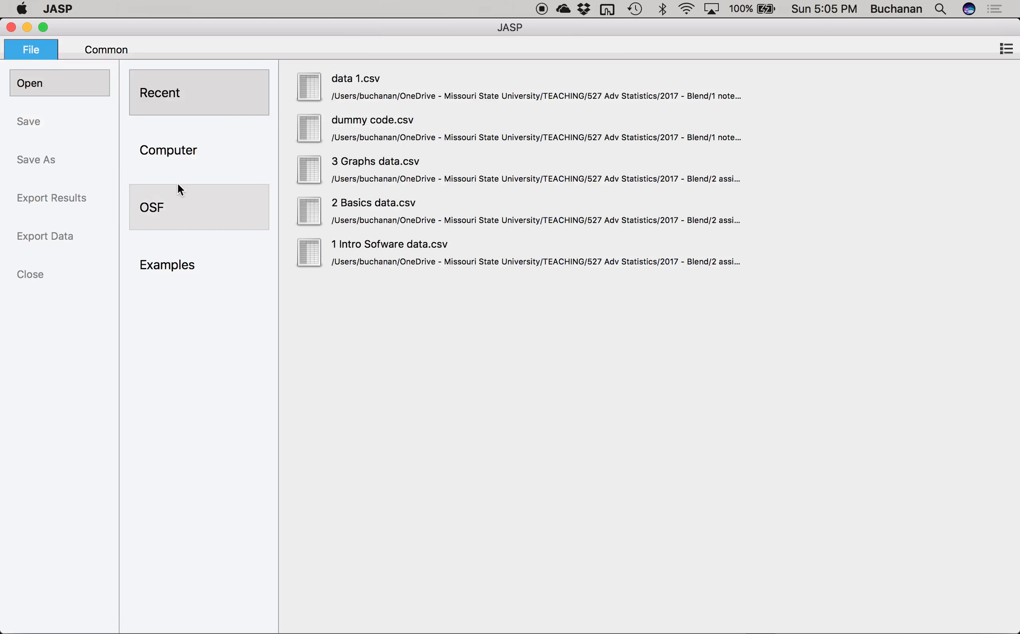
pyautogui.click(177, 146)
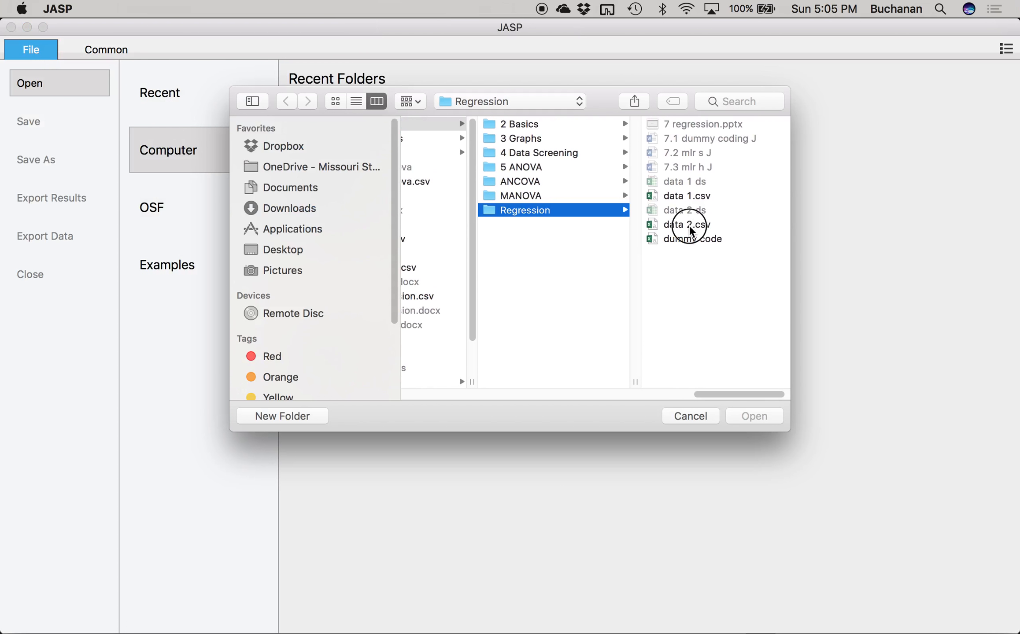
pyautogui.doubleClick(688, 225)
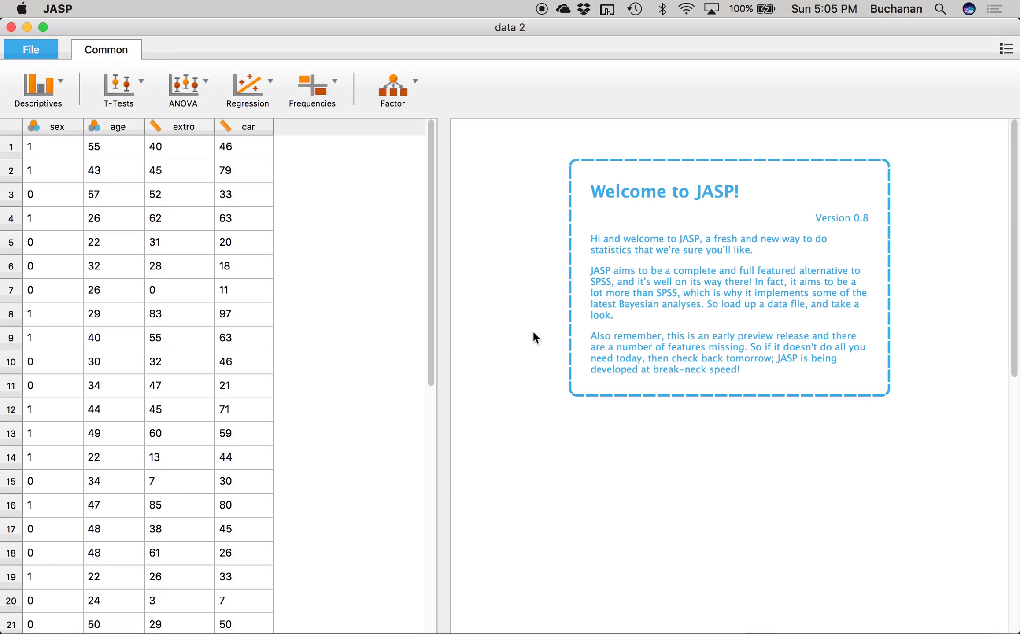
pyautogui.scroll(-10, 280, 299)
pyautogui.scroll(10, 280, 300)
# Set up a Linear Regression with car as the dependent variable and sex, age and extro as covariates.
pyautogui.click(257, 101)
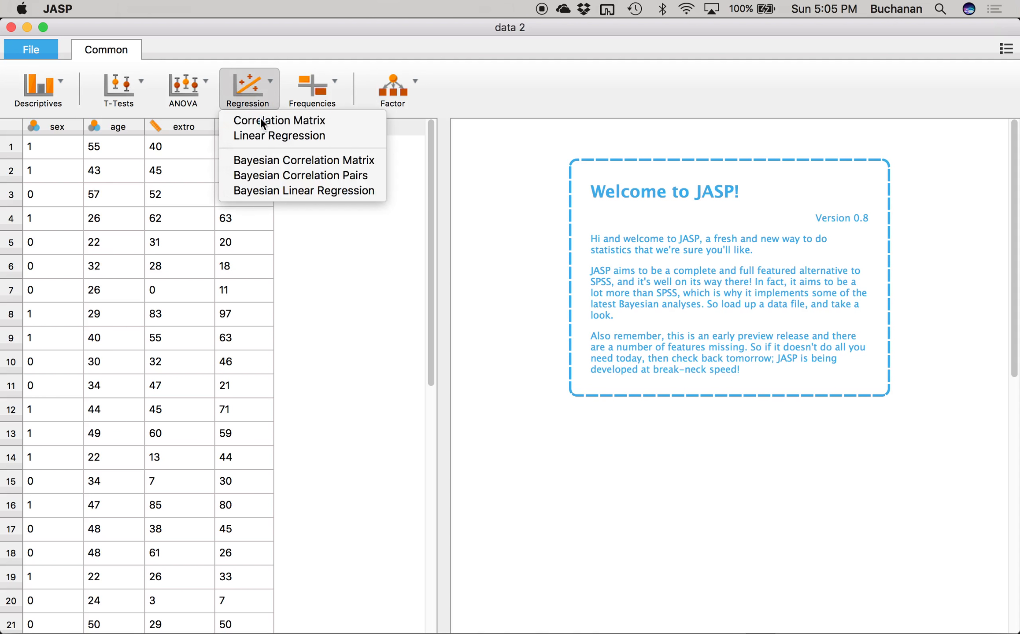
pyautogui.click(260, 145)
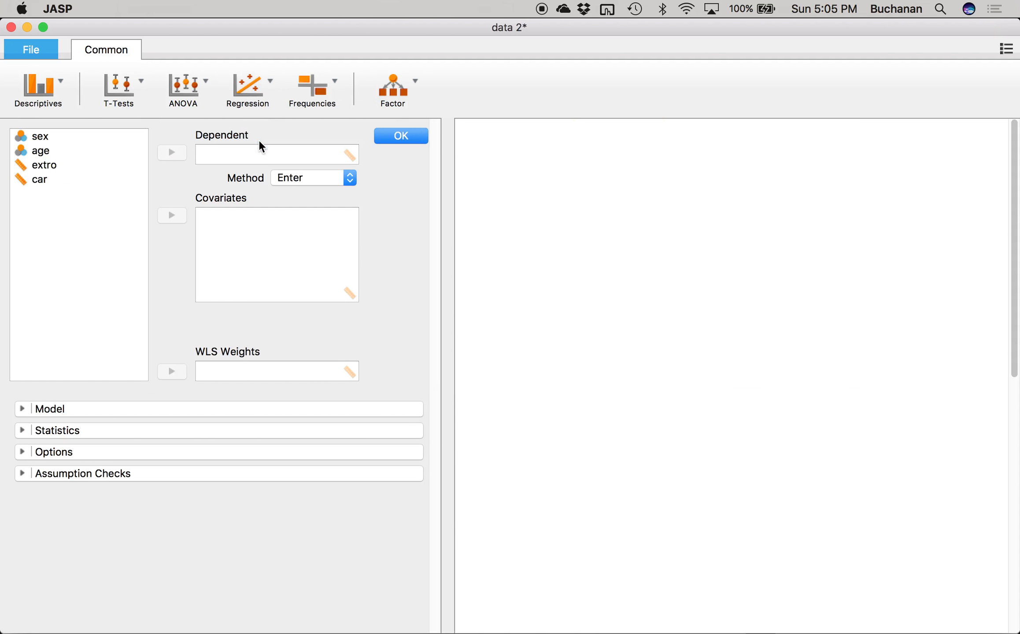
pyautogui.click(44, 180)
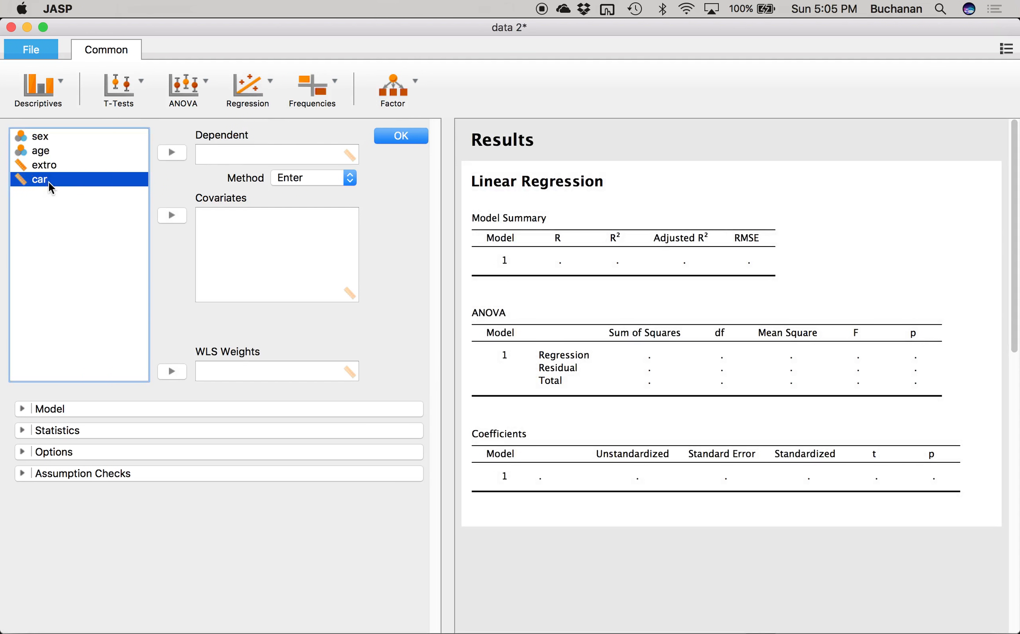
pyautogui.click(175, 151)
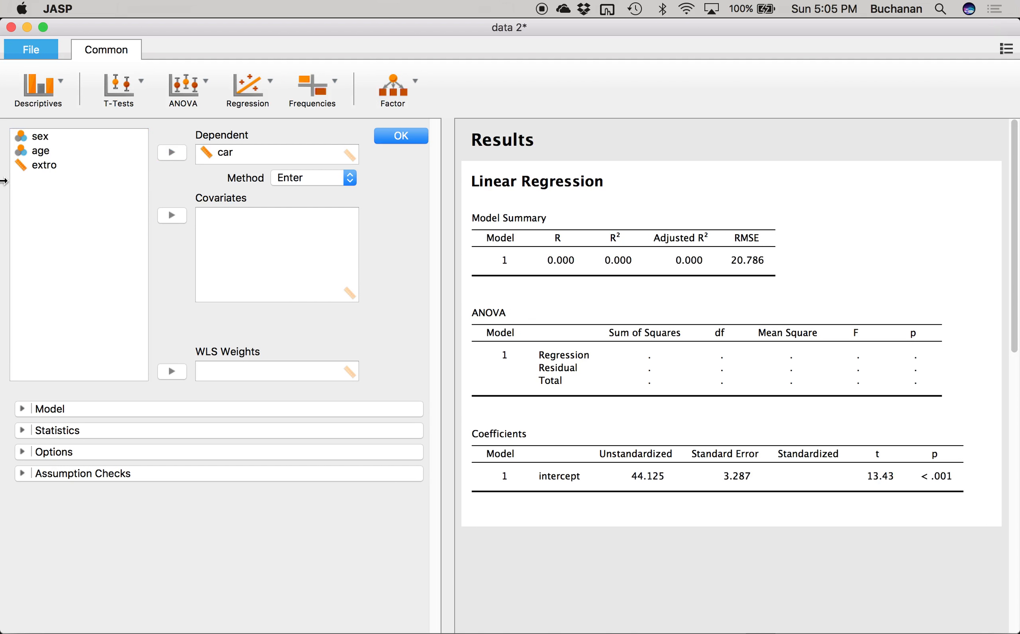
pyautogui.click(26, 167)
pyautogui.hotkey('shift', 'Up')
pyautogui.hotkey('shift', 'Up')
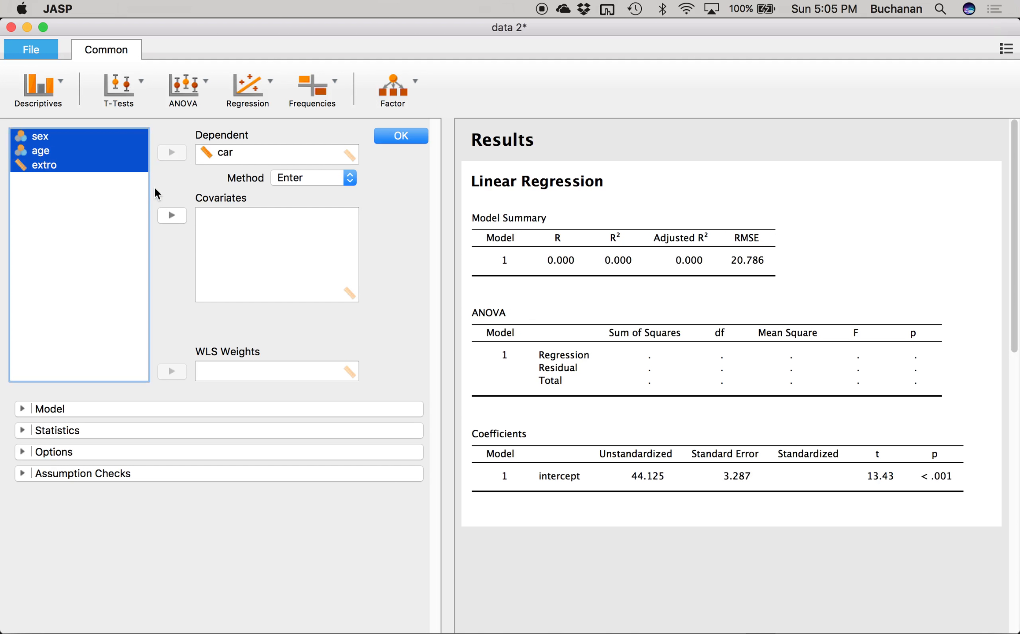
pyautogui.click(172, 216)
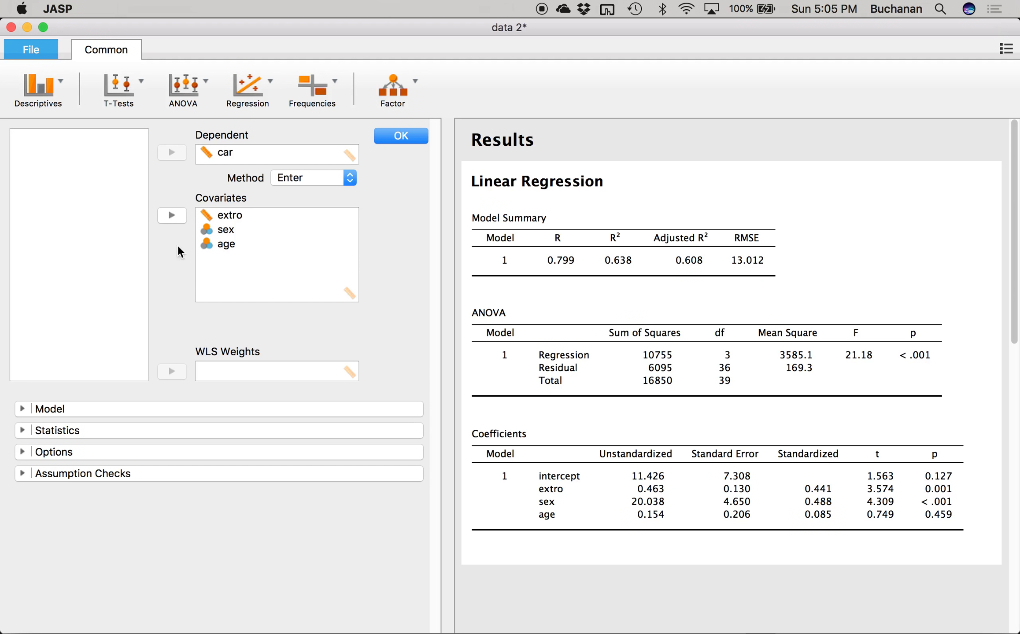
# Add a standardized residuals histogram, a Q-Q plot of standardized residuals and a residuals vs. predicted plot to the regression.
pyautogui.click(23, 474)
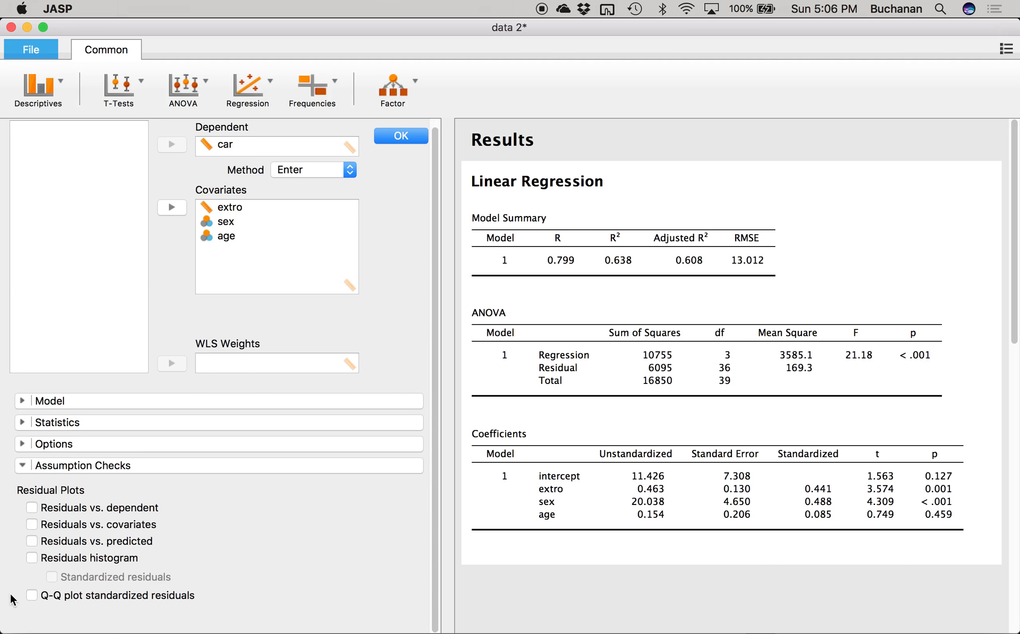
pyautogui.click(32, 558)
pyautogui.click(52, 578)
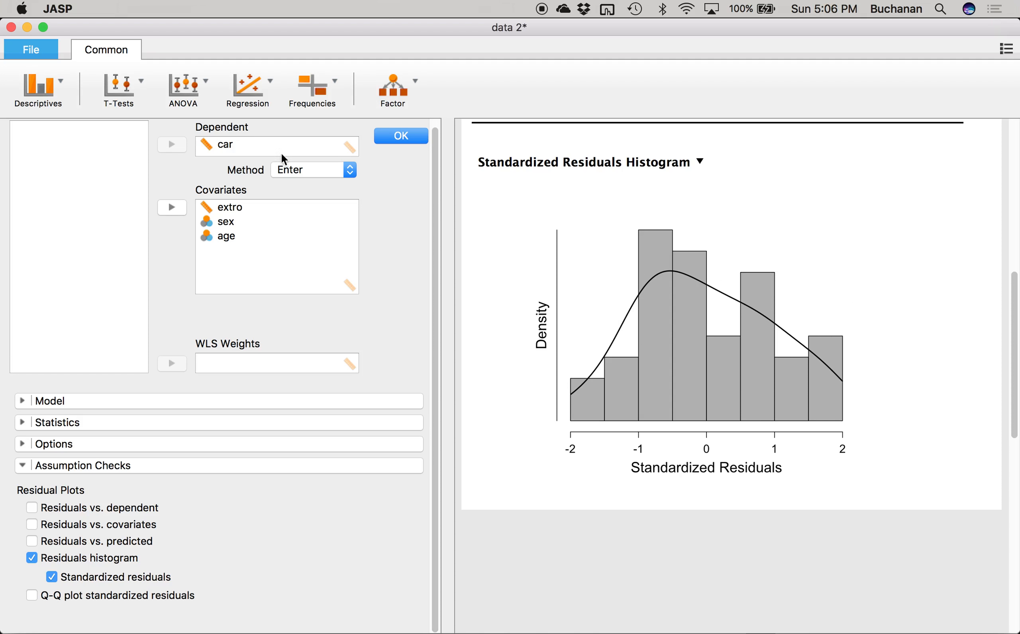
pyautogui.click(31, 596)
pyautogui.scroll(-10, 621, 402)
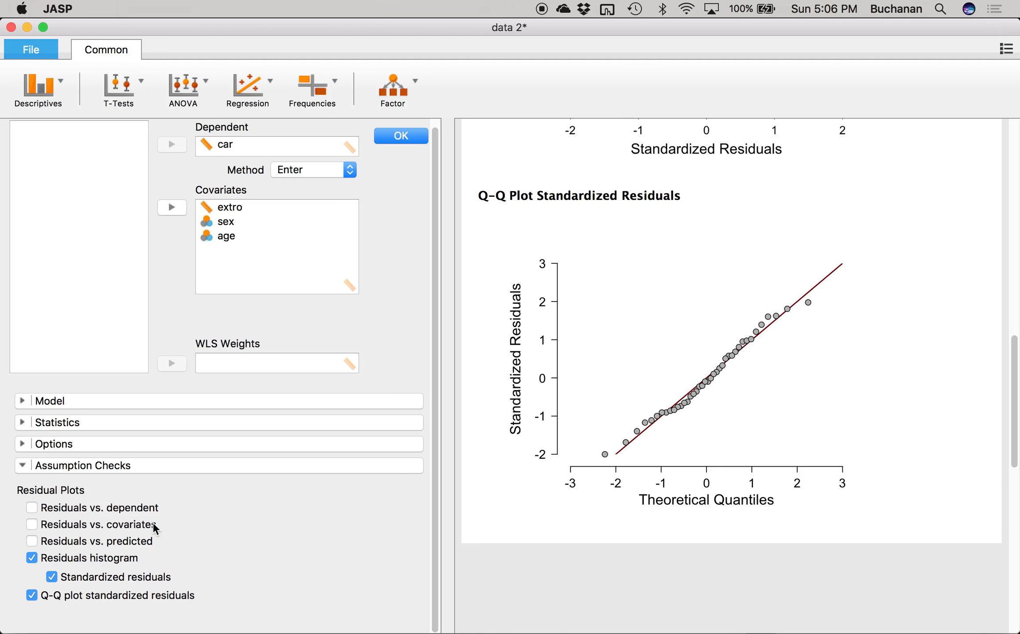
pyautogui.click(31, 541)
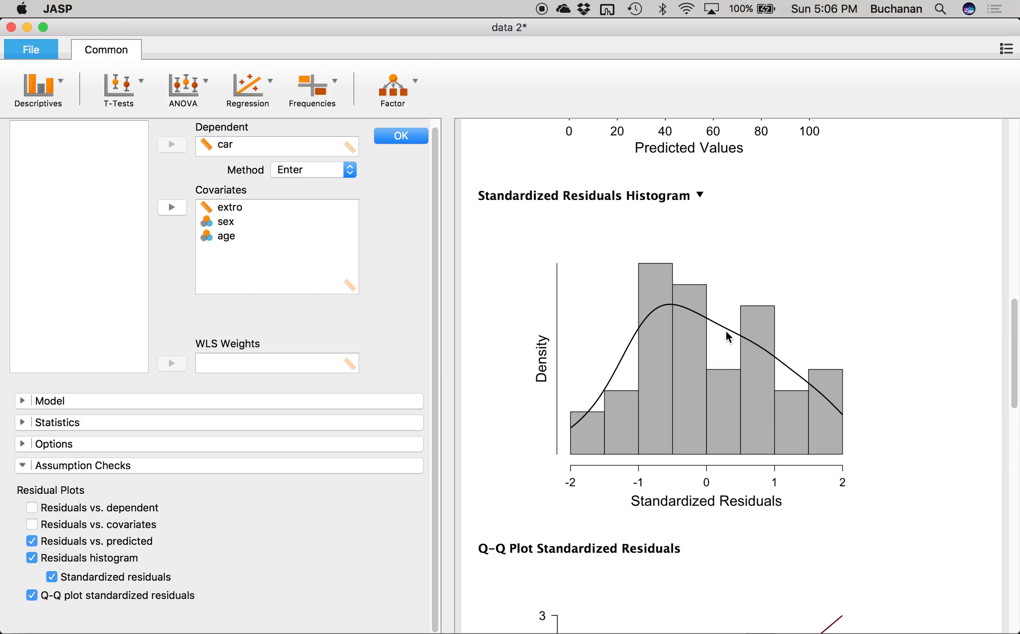
pyautogui.scroll(5, 727, 337)
pyautogui.scroll(1, 727, 336)
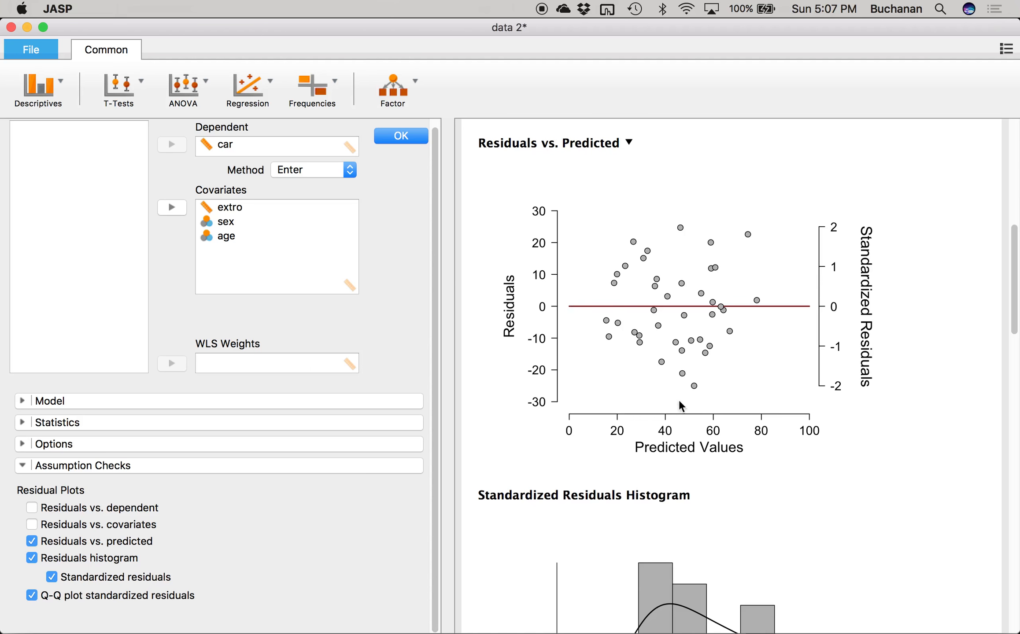
# Turn on casewise diagnostics for the regression, with outliers outside 3 standard deviations.
pyautogui.click(22, 423)
pyautogui.scroll(-5, 44, 411)
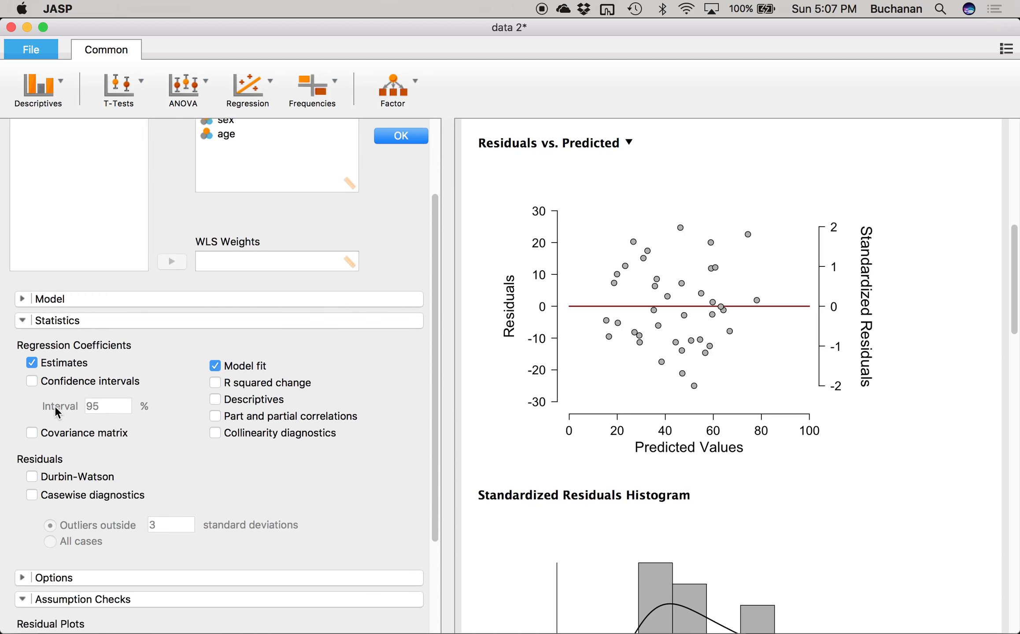
pyautogui.click(32, 445)
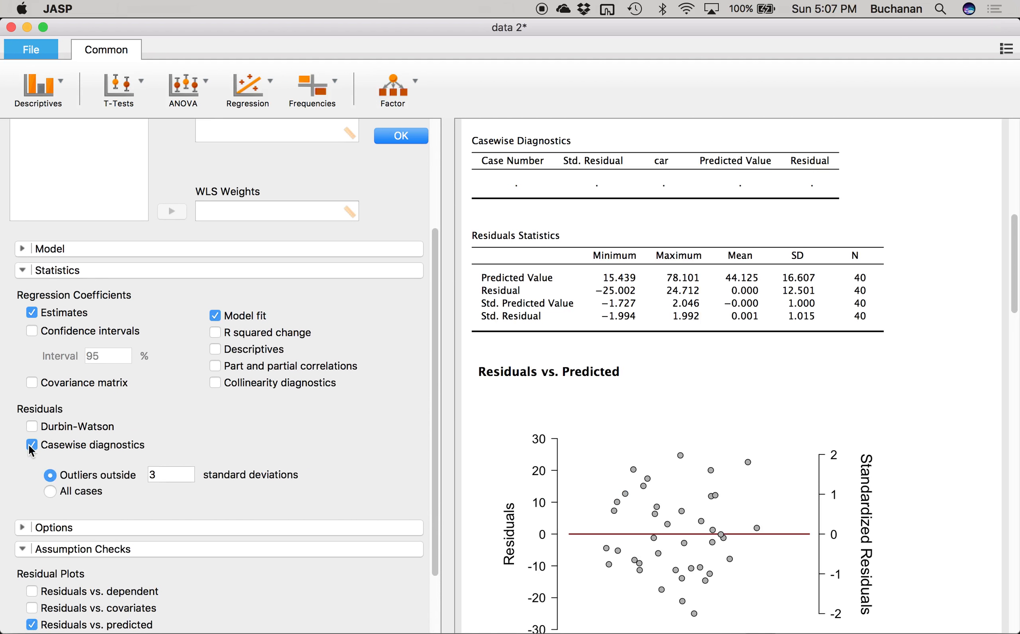
pyautogui.scroll(2, 665, 389)
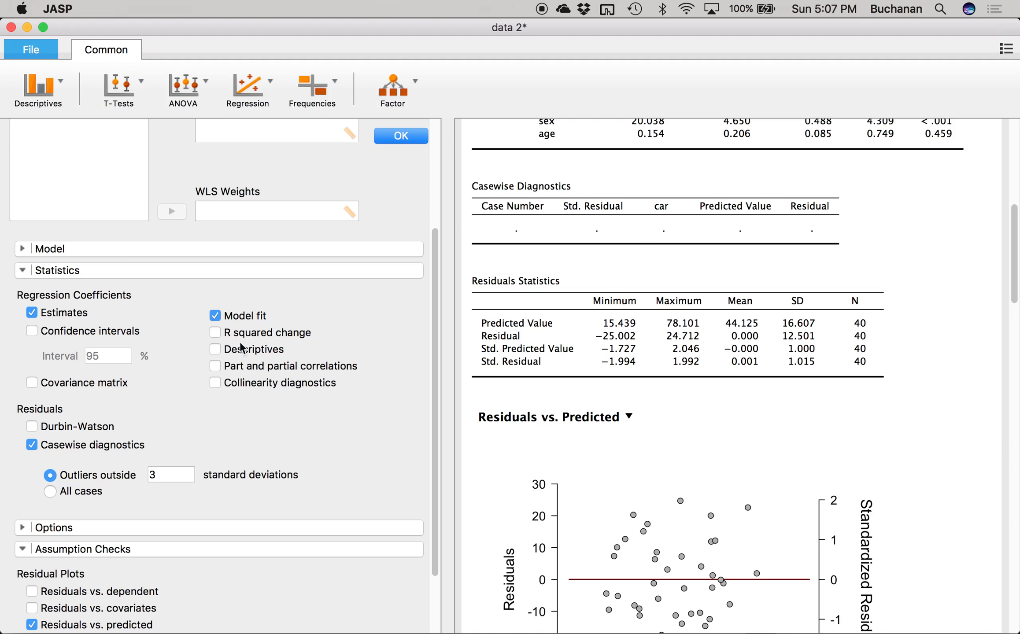
# Set the casewise diagnostics to all cases and examine the standardized residuals in the table.
pyautogui.click(50, 492)
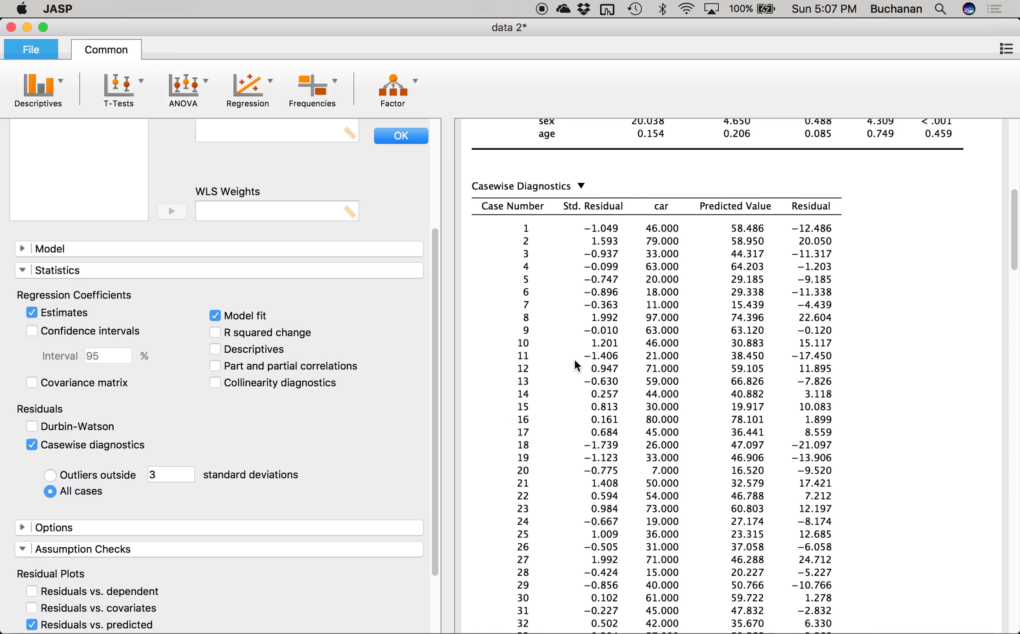
pyautogui.scroll(-3, 578, 356)
pyautogui.scroll(3, 578, 356)
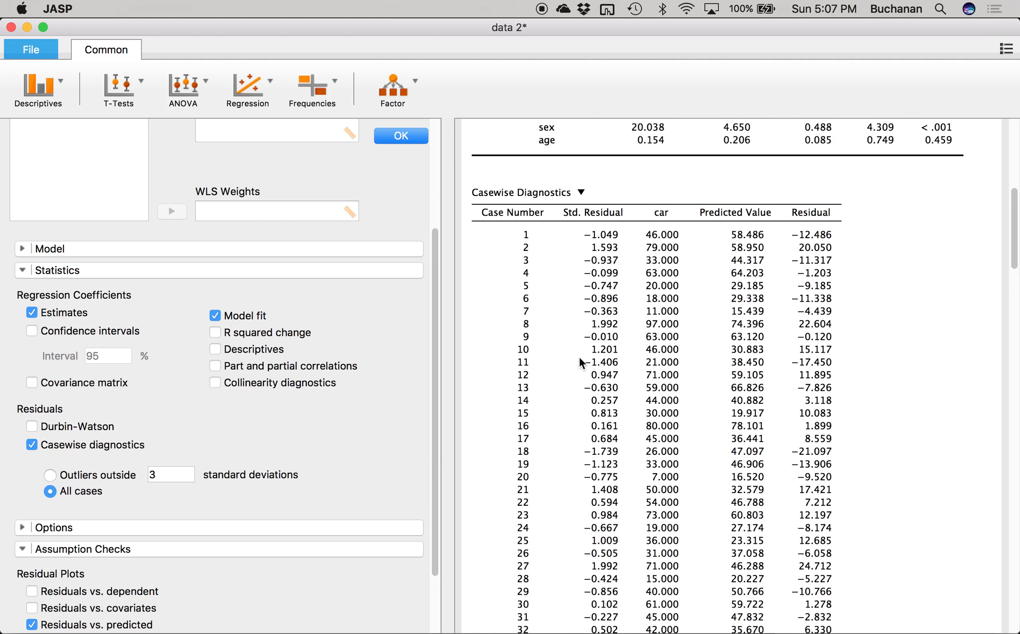
pyautogui.scroll(-3, 578, 356)
pyautogui.scroll(-3, 579, 357)
pyautogui.scroll(4, 579, 356)
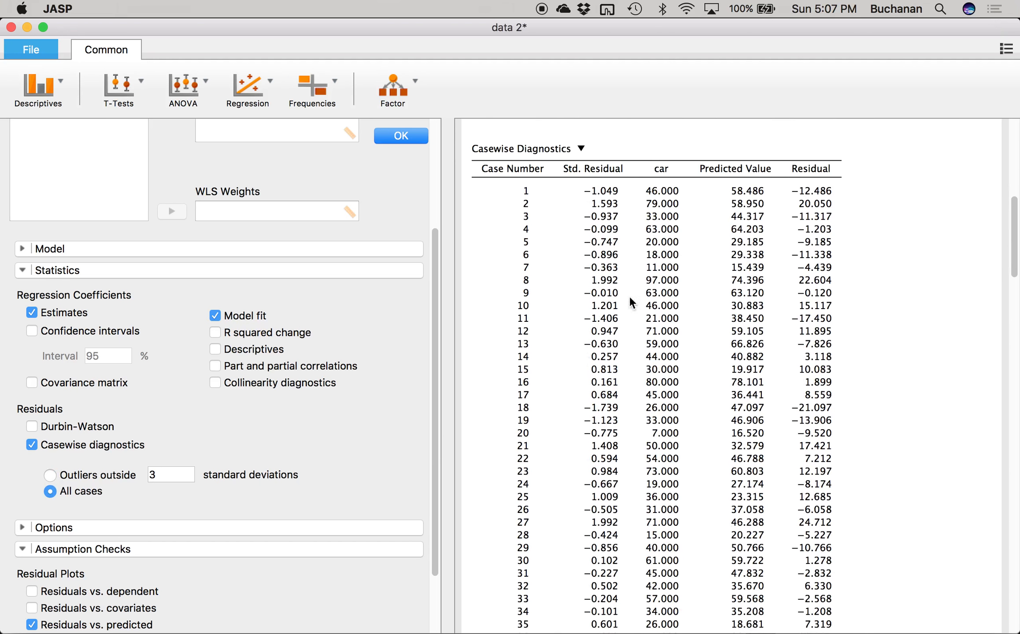
# Compare the casewise diagnostics for outliers outside 3 standard deviations with the listing of all cases.
pyautogui.click(668, 169)
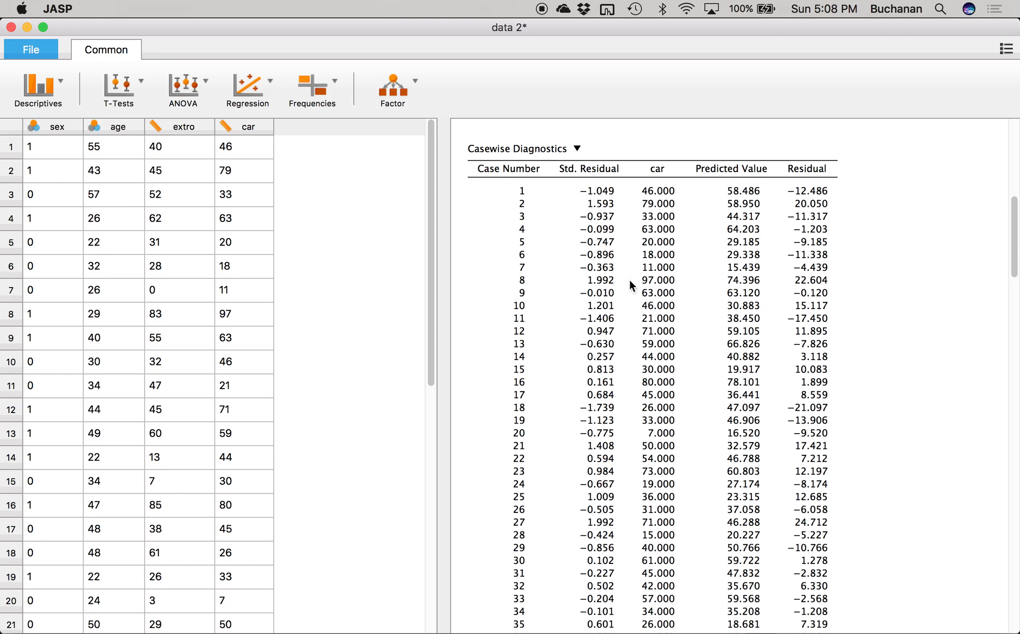
pyautogui.scroll(-6, 593, 190)
pyautogui.scroll(6, 588, 304)
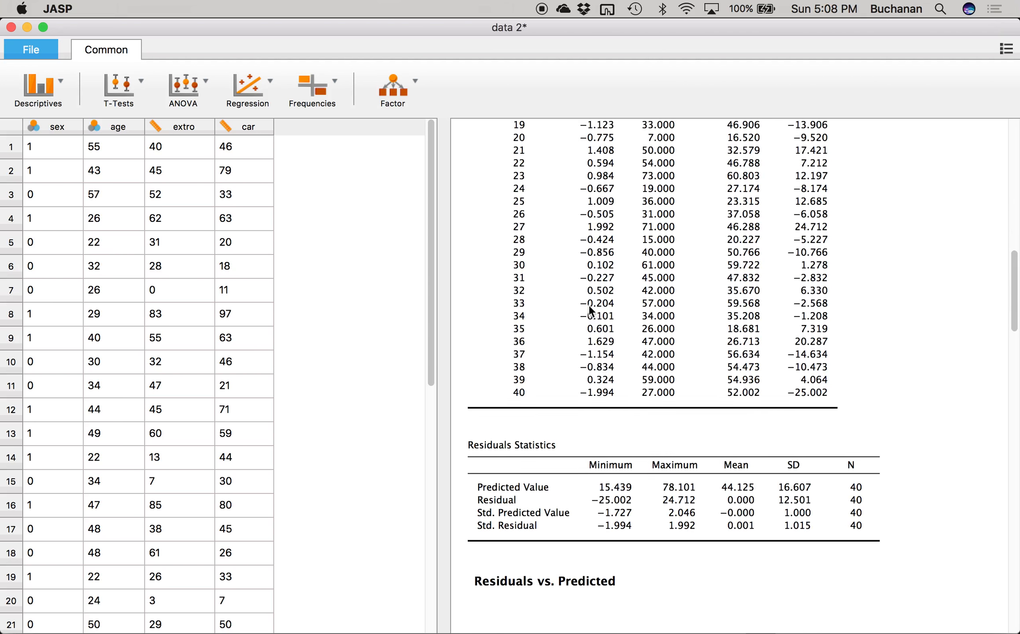
pyautogui.click(530, 200)
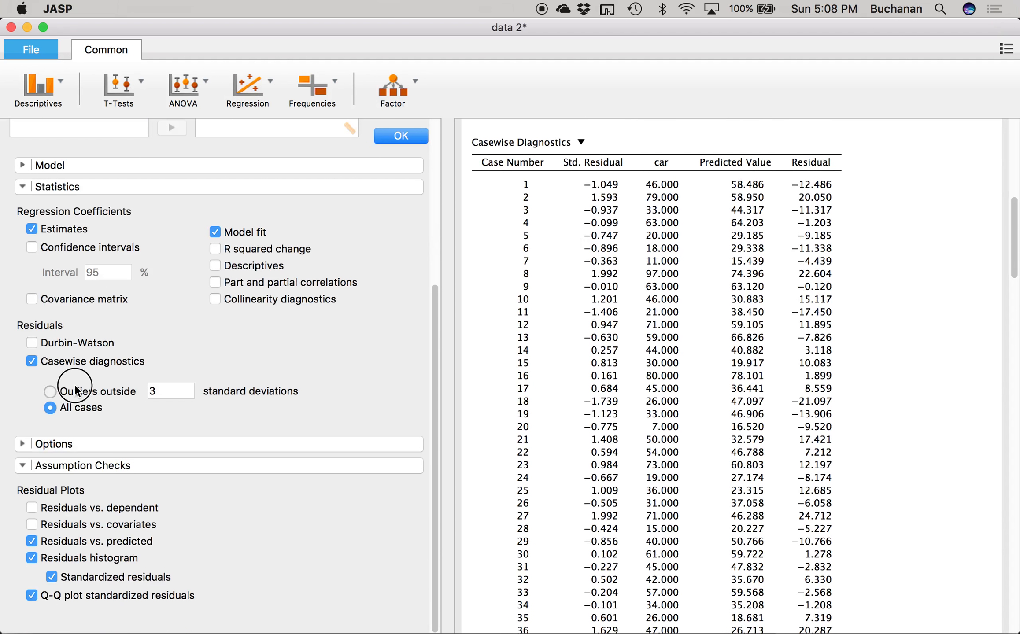
pyautogui.click(76, 390)
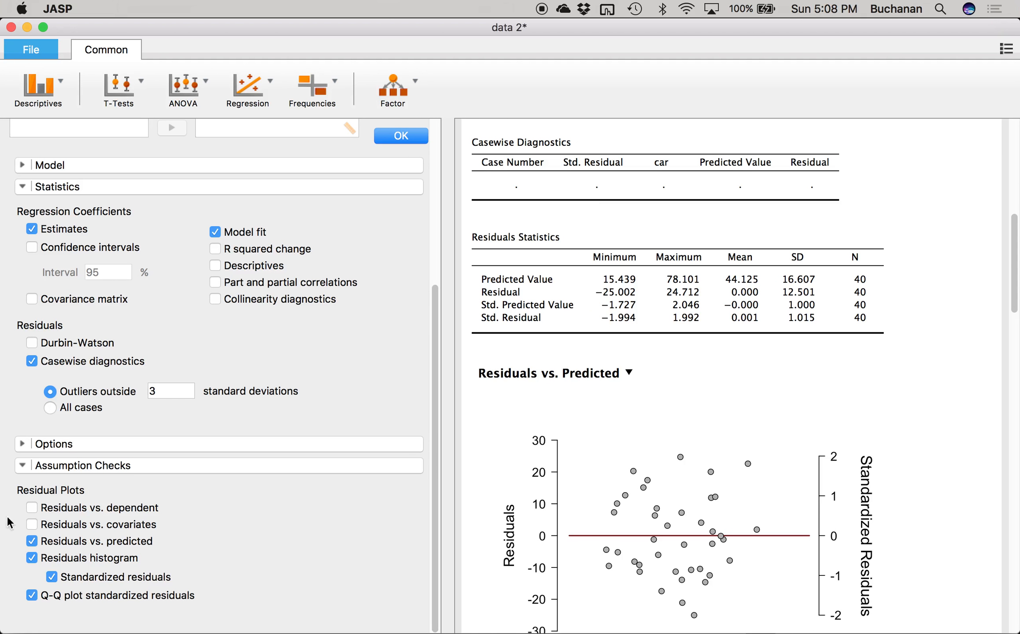
pyautogui.click(75, 409)
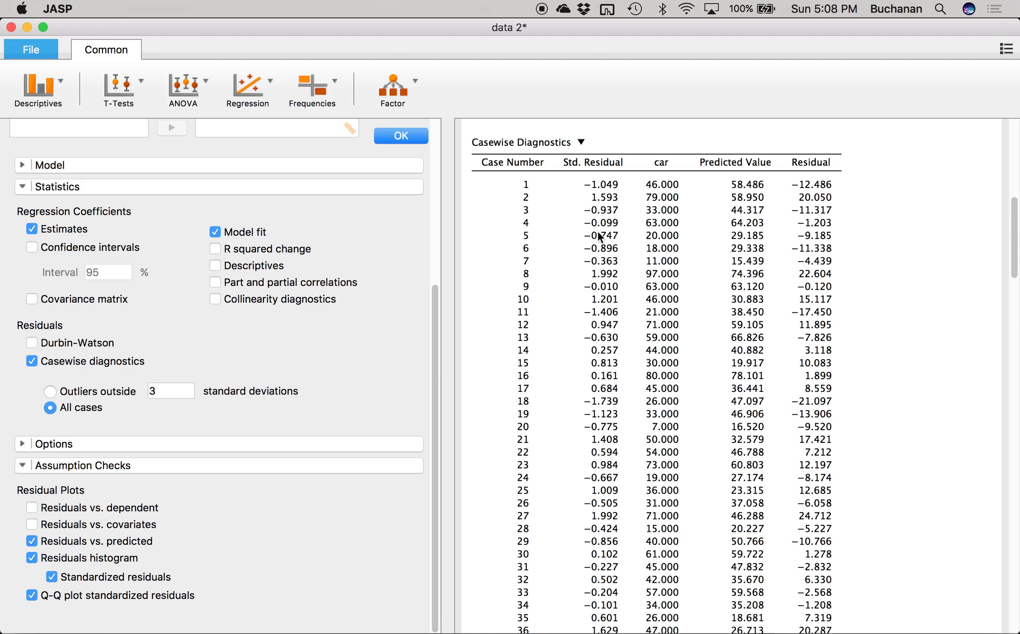
# Copy the complete Linear Regression output and switch to the Word document 7.3 mlr h J, at the empty line on page 3.
pyautogui.scroll(10, 608, 182)
pyautogui.click(614, 181)
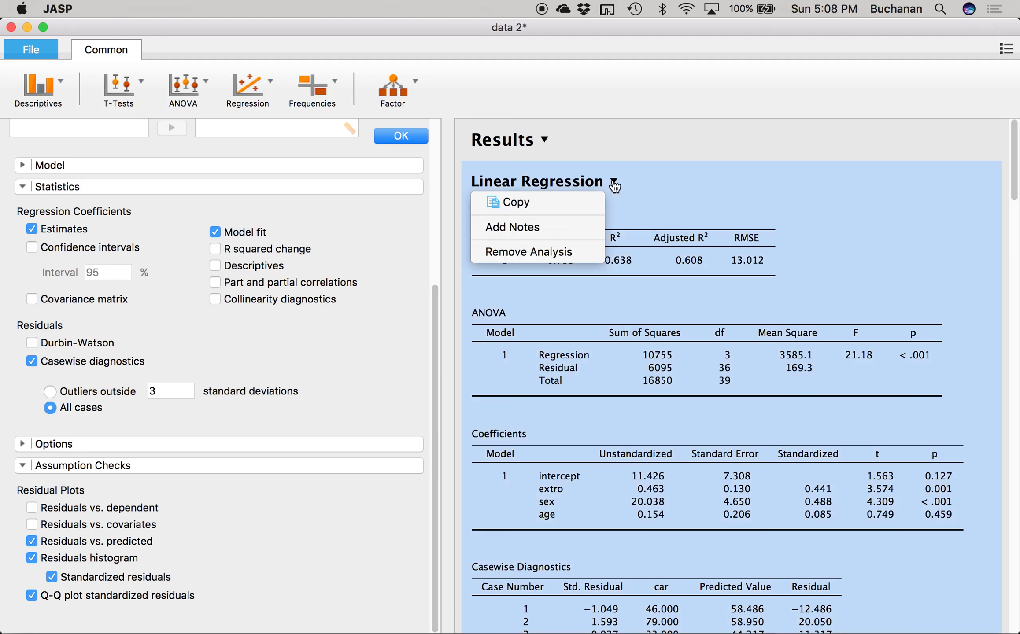
pyautogui.click(554, 196)
pyautogui.hotkey('ctrl', 'Up')
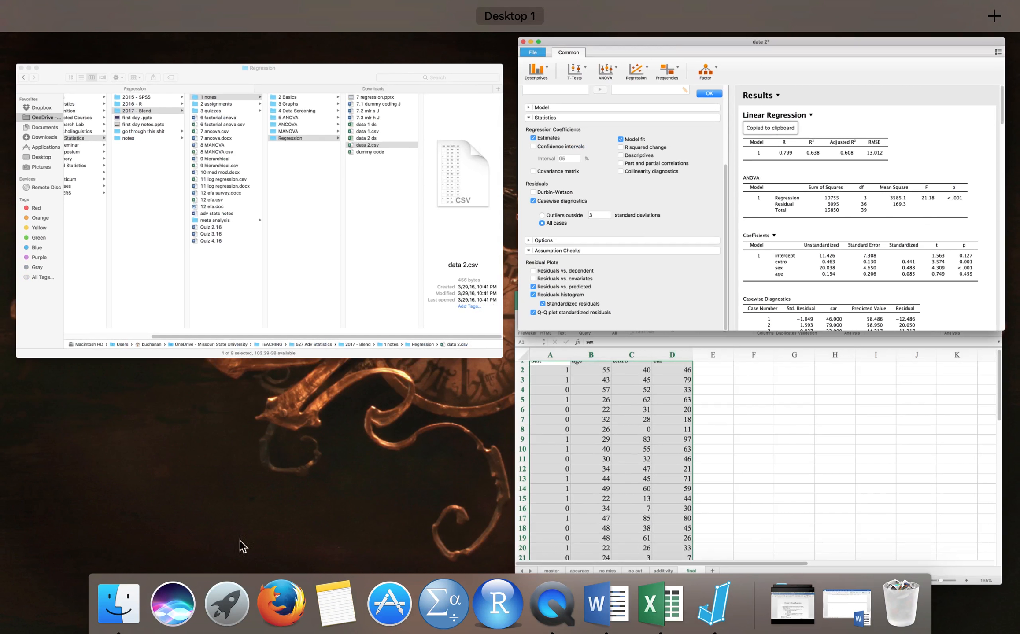
pyautogui.click(844, 611)
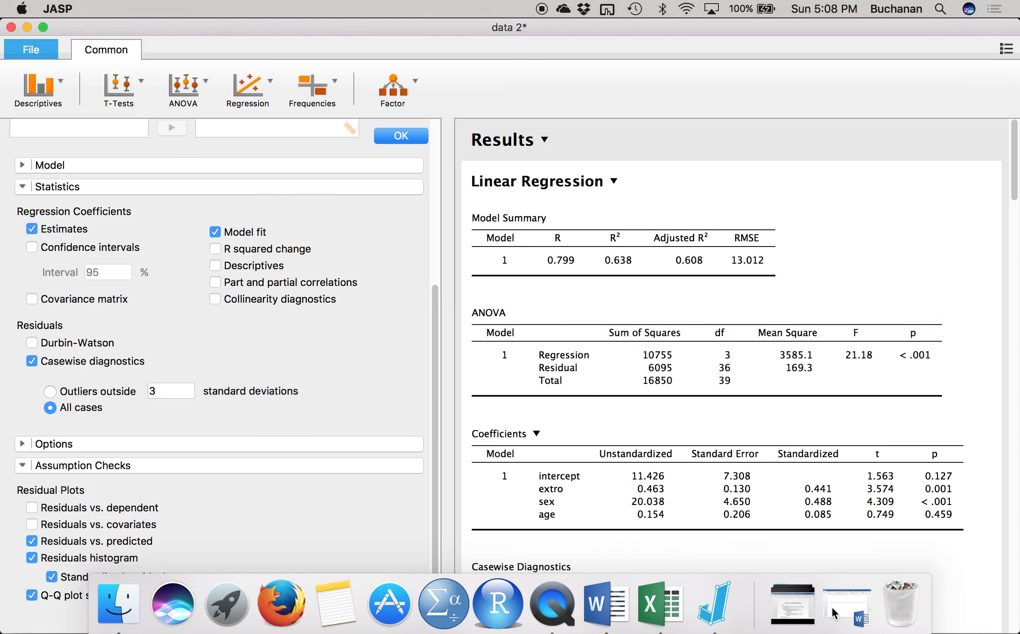
pyautogui.click(222, 430)
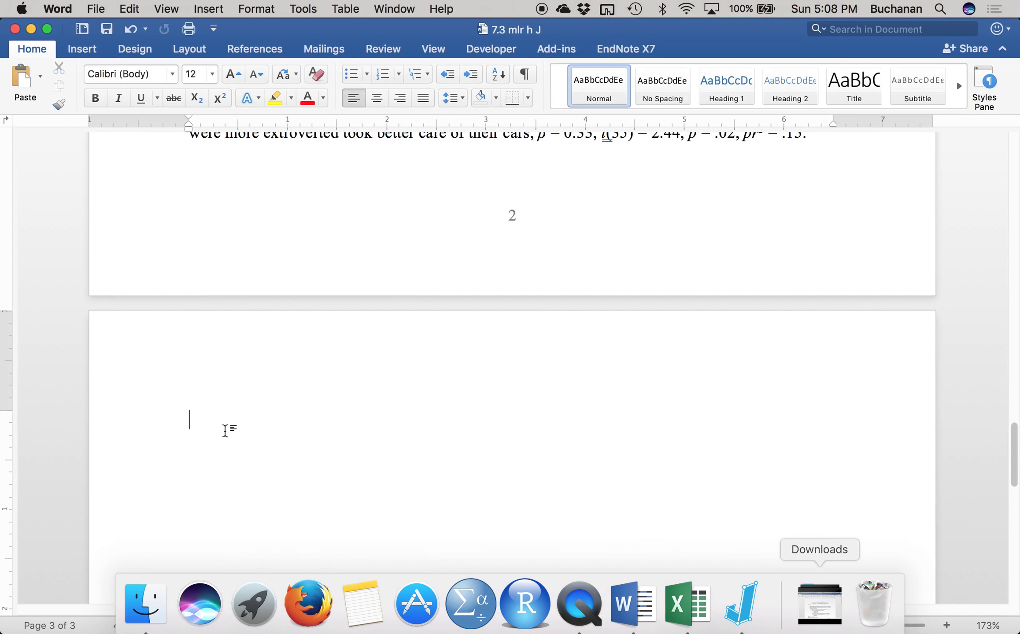
# Add the heading DATA SCREENING ONLY and paste the copied regression output below it.
pyautogui.write('DATA S')
pyautogui.write('CREENINGO')
pyautogui.press('BackSpace')
pyautogui.write('INGO')
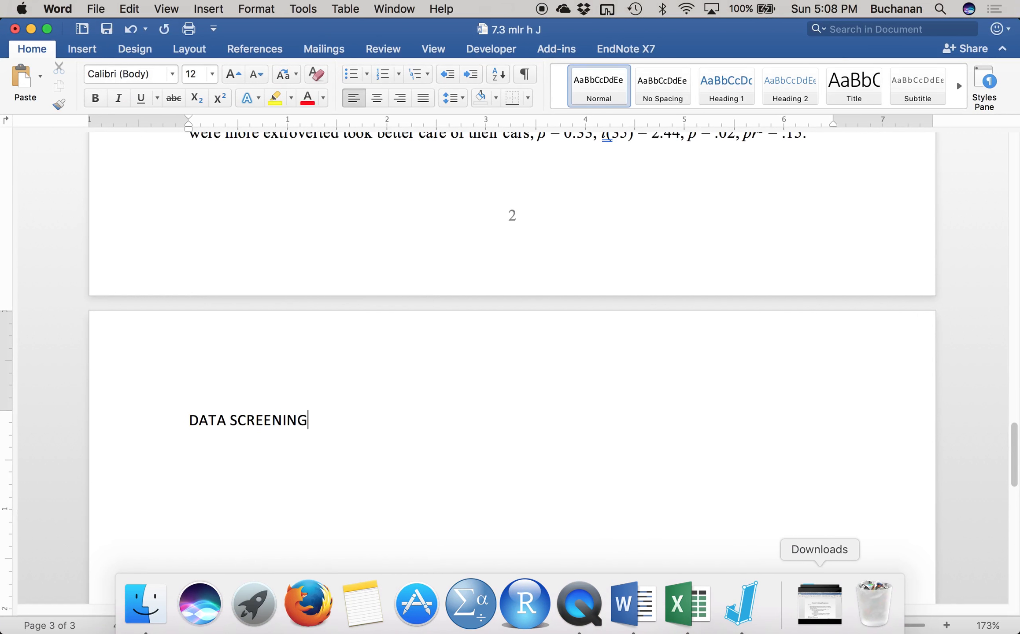
pyautogui.press('BackSpace')
pyautogui.write('ONLY')
pyautogui.press('Return')
pyautogui.press('Return')
pyautogui.press('super+v')
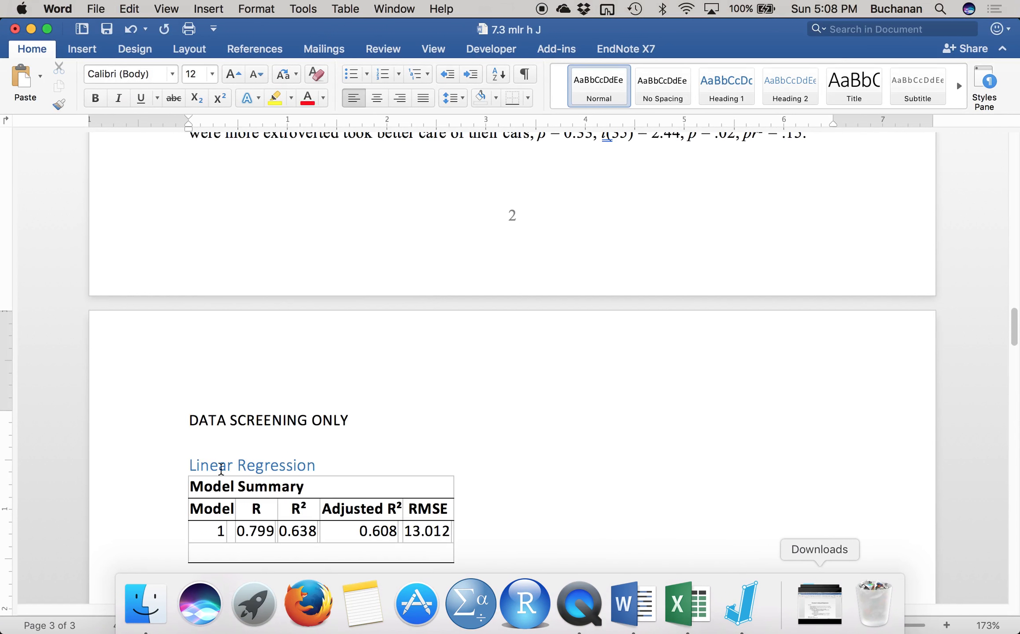
# Set the height of the pasted Q-Q plot picture to 4 inches.
pyautogui.click(468, 304)
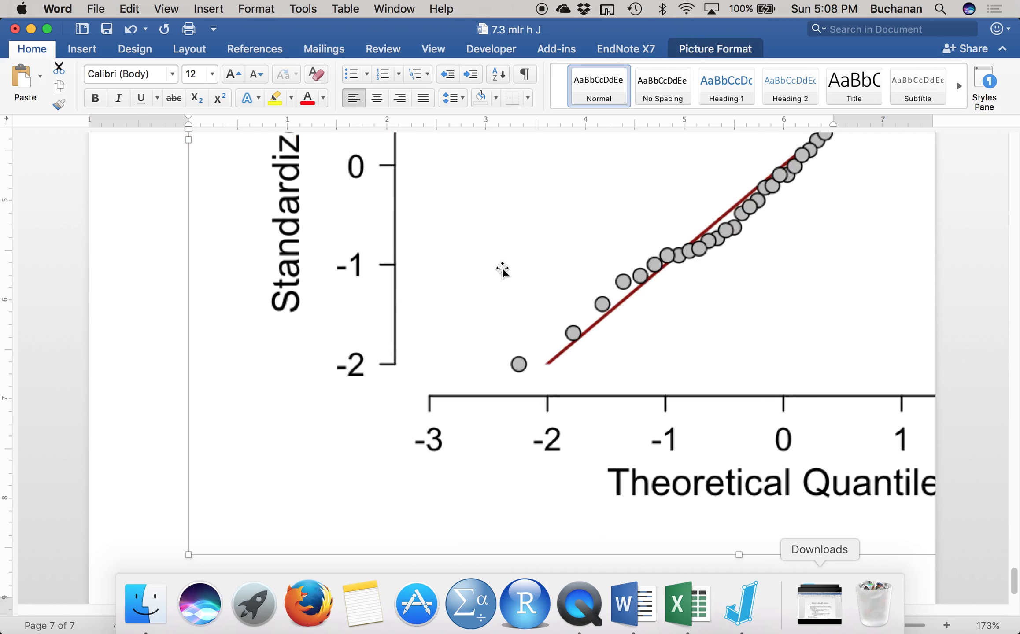
pyautogui.click(688, 52)
pyautogui.click(834, 73)
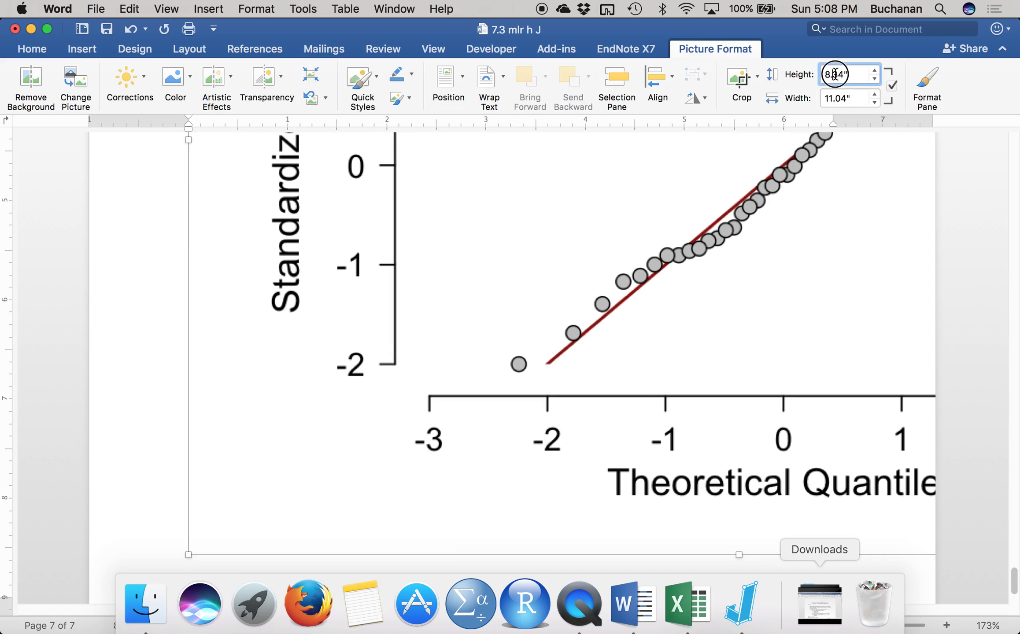
pyautogui.moveTo(824, 74); pyautogui.dragTo(847, 73)
pyautogui.write('3')
pyautogui.press('BackSpace')
pyautogui.write('4')
pyautogui.press('Return')
# Set the height of the standardized residuals histogram picture to 4 inches.
pyautogui.scroll(15, 736, 257)
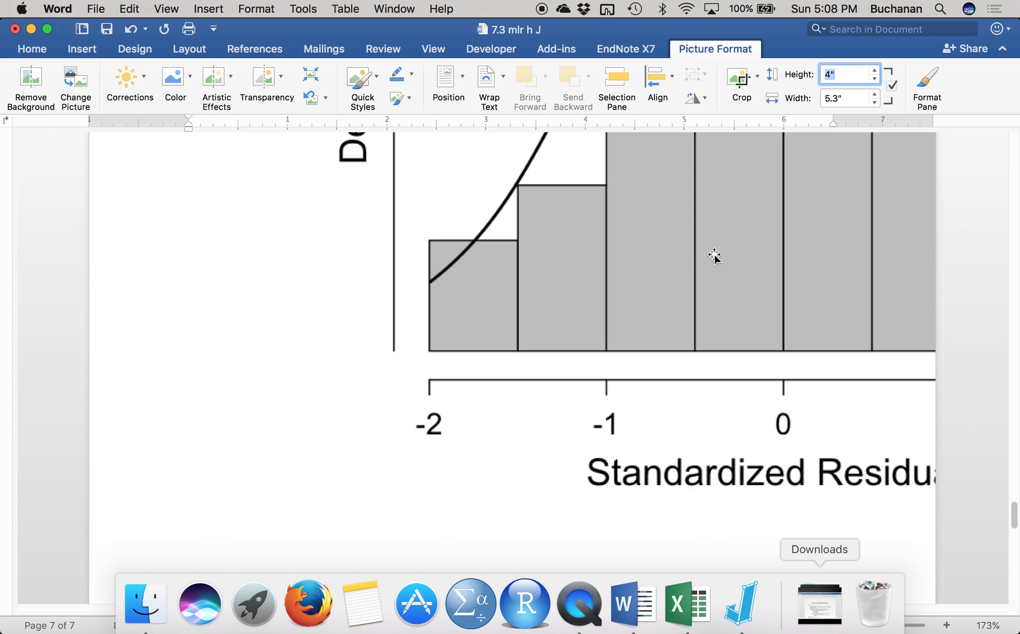
pyautogui.click(714, 255)
pyautogui.moveTo(823, 74); pyautogui.dragTo(847, 74)
pyautogui.write('4')
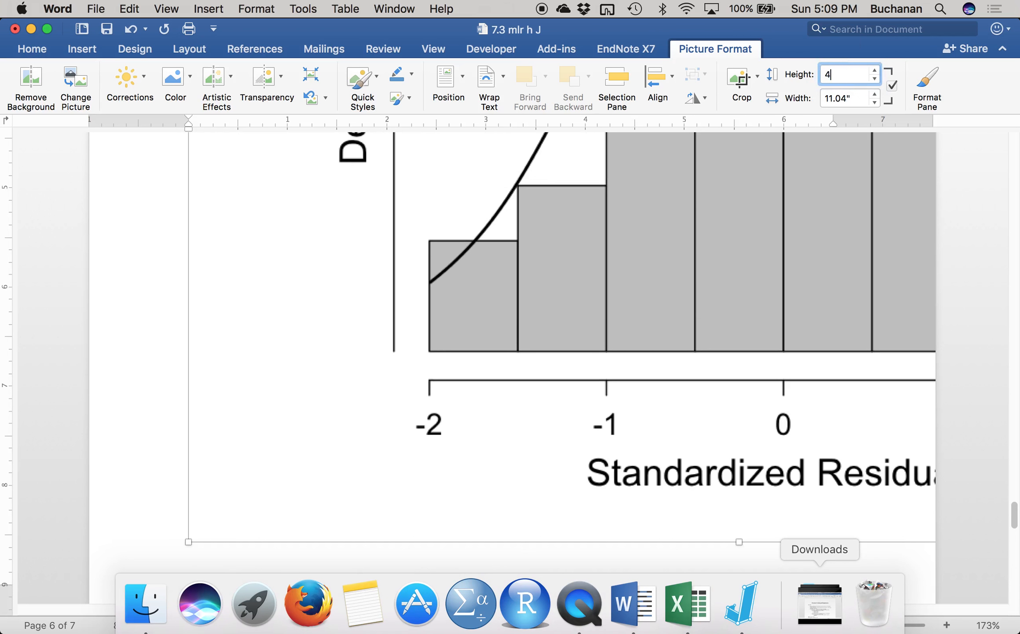
pyautogui.press('Return')
# Set the height of the residuals vs. predicted plot picture to 4 inches.
pyautogui.scroll(10, 500, 467)
pyautogui.click(540, 399)
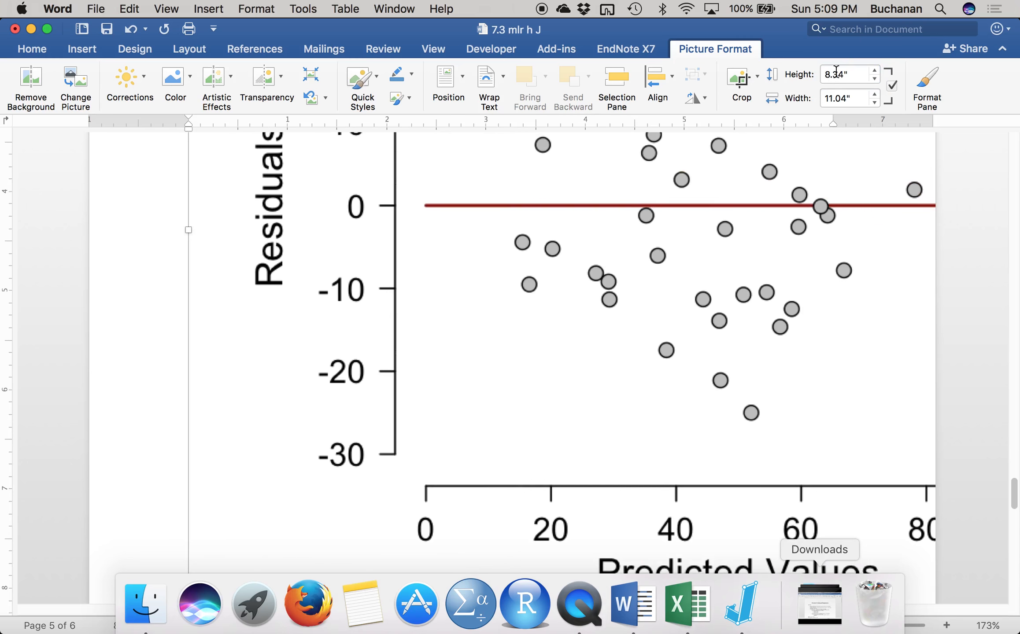
pyautogui.doubleClick(836, 74)
pyautogui.write('4')
pyautogui.press('Return')
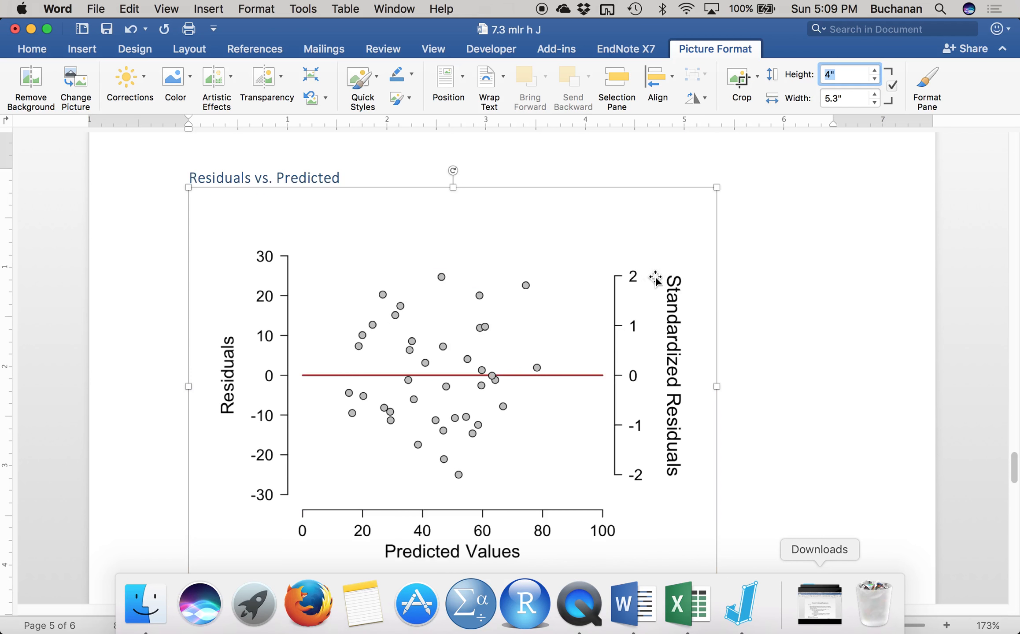
# Add the heading HIERARCHICAL REGRESSION TIME! below the Q-Q plot at the end of the document.
pyautogui.scroll(15, 797, 369)
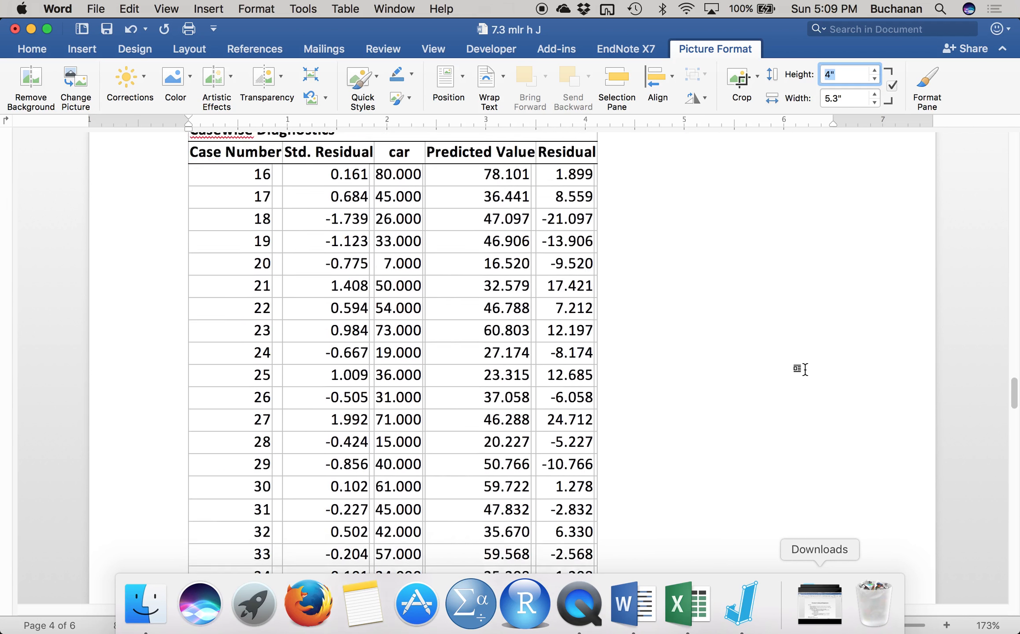
pyautogui.scroll(-15, 800, 369)
pyautogui.scroll(-20, 809, 374)
pyautogui.scroll(-10, 729, 416)
pyautogui.click(663, 325)
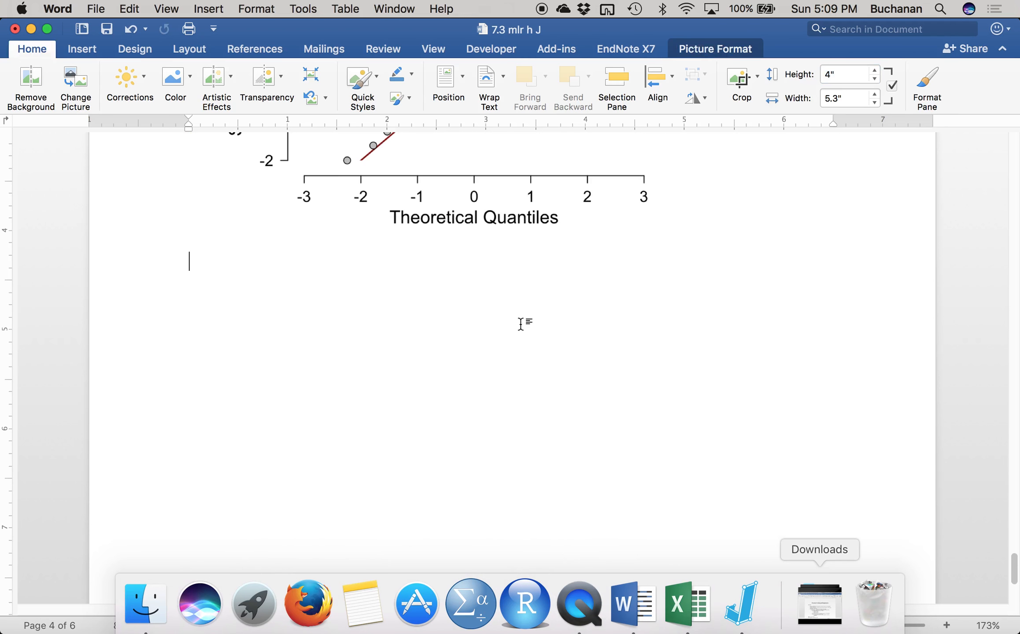
pyautogui.press('Return')
pyautogui.write('her')
pyautogui.press('BackSpace')
pyautogui.press('BackSpace')
pyautogui.press('BackSpace')
pyautogui.write('H')
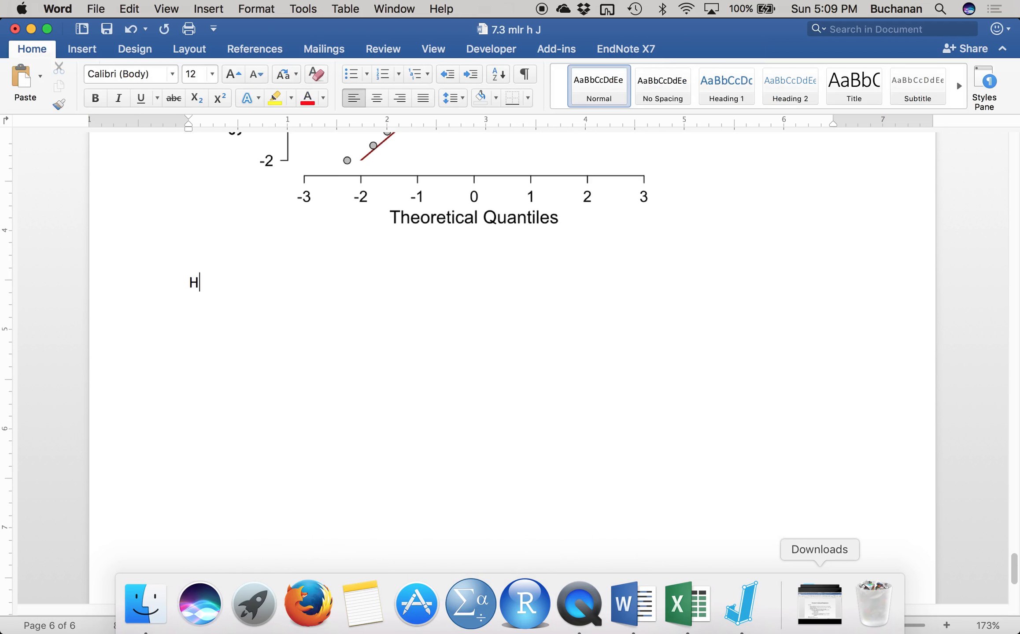
pyautogui.write('IERARCH')
pyautogui.press('BackSpace')
pyautogui.write('CHICAL REGRESSION TIME!')
pyautogui.press('Return')
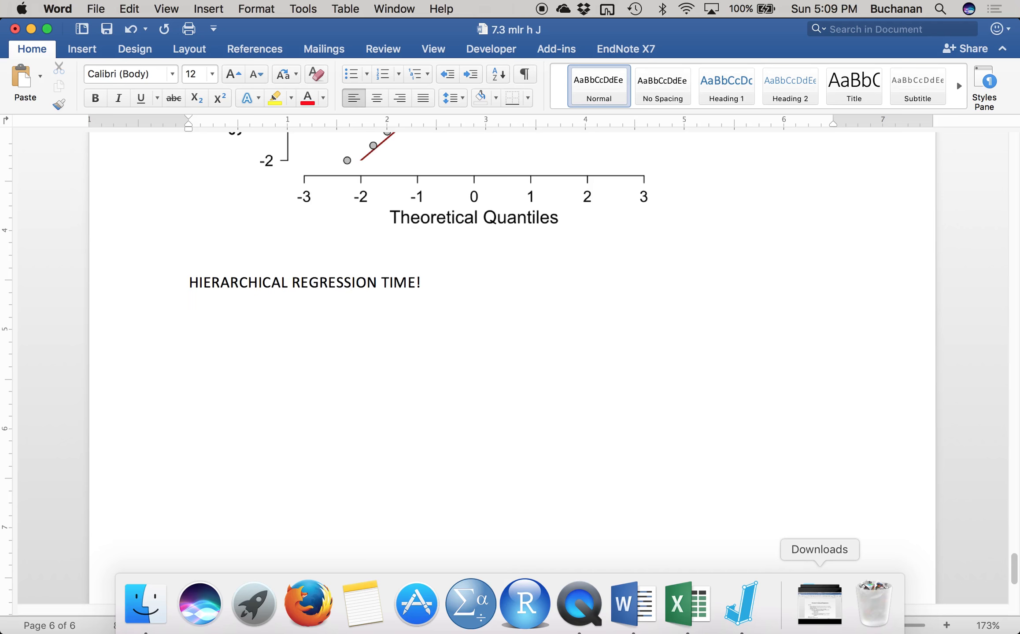
# Switch back to JASP, close the regression options and remove all analyses from the results.
pyautogui.click(741, 606)
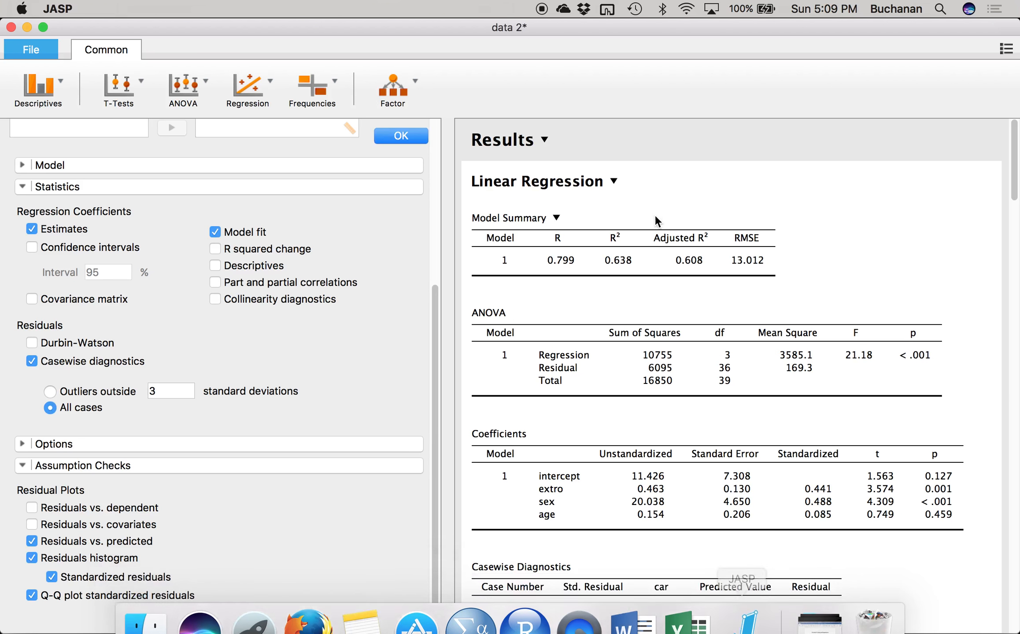
pyautogui.scroll(-5, 558, 187)
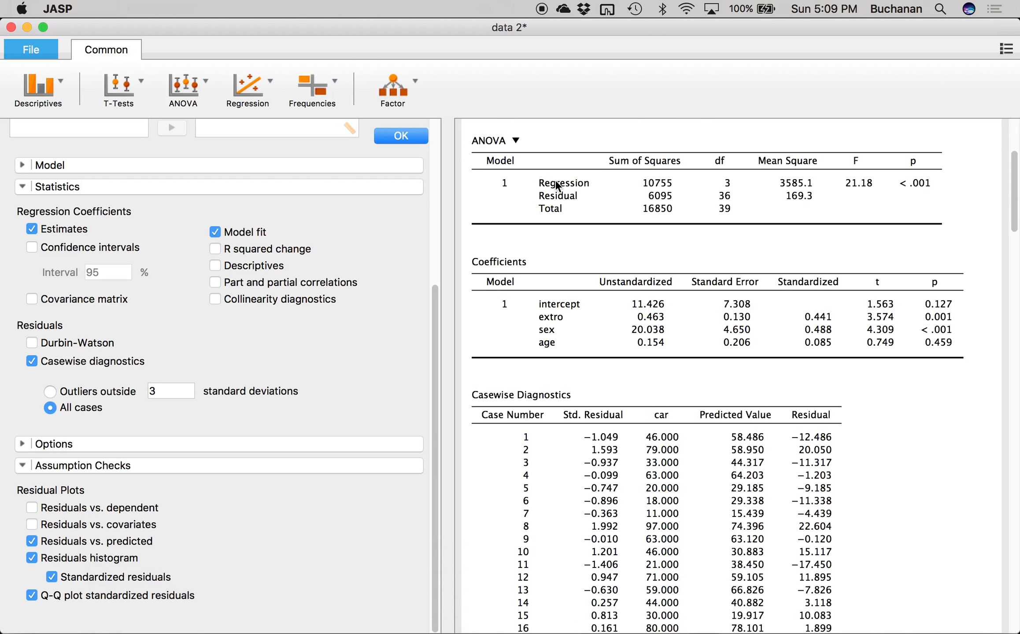
pyautogui.scroll(3, 553, 269)
pyautogui.scroll(-15, 553, 269)
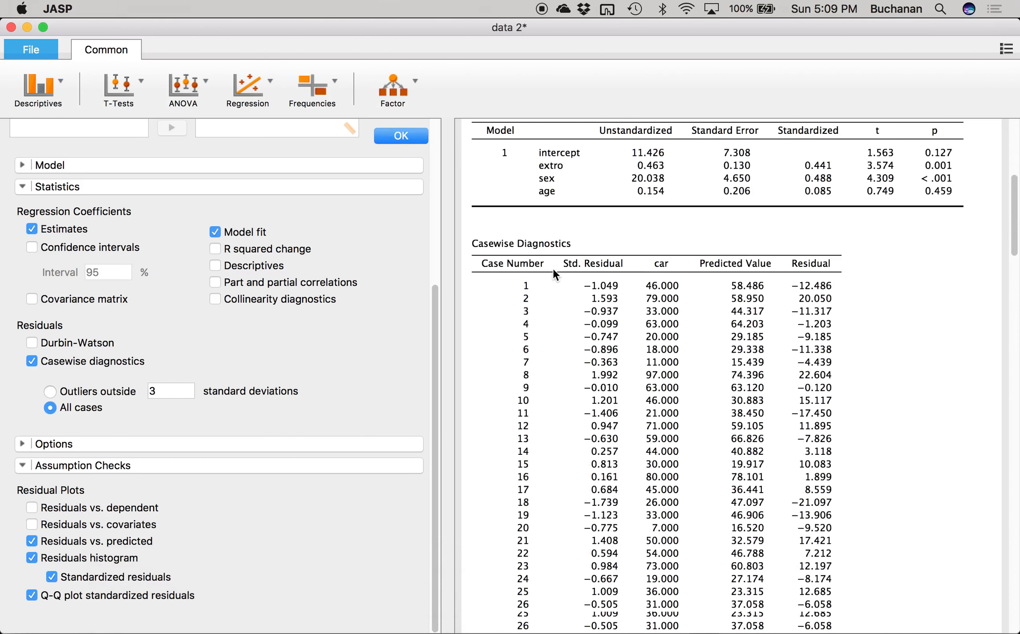
pyautogui.scroll(-15, 553, 271)
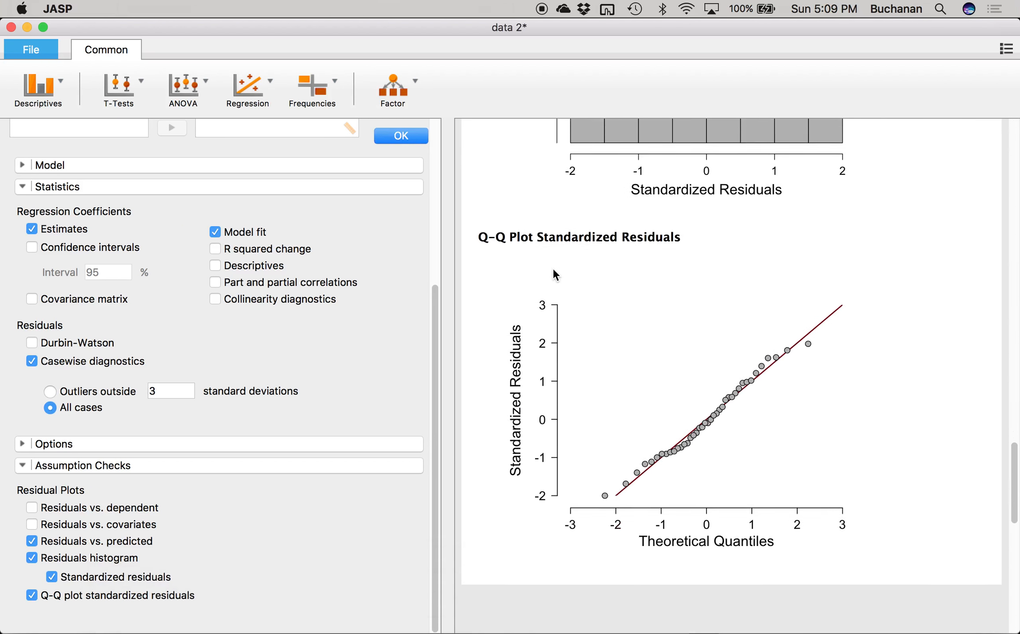
pyautogui.scroll(20, 553, 271)
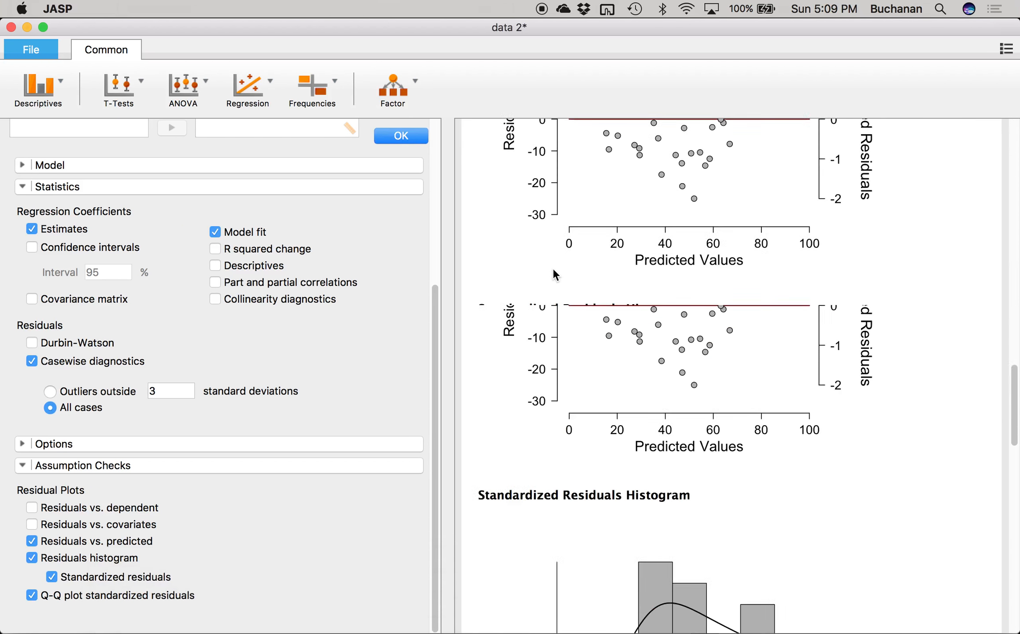
pyautogui.click(407, 137)
pyautogui.scroll(10, 511, 265)
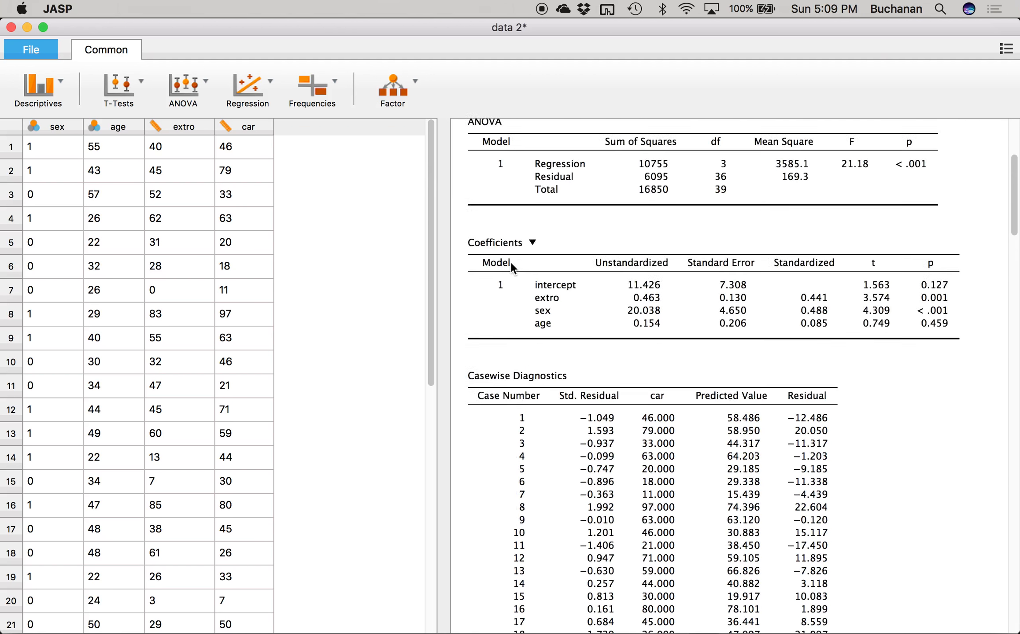
pyautogui.click(546, 138)
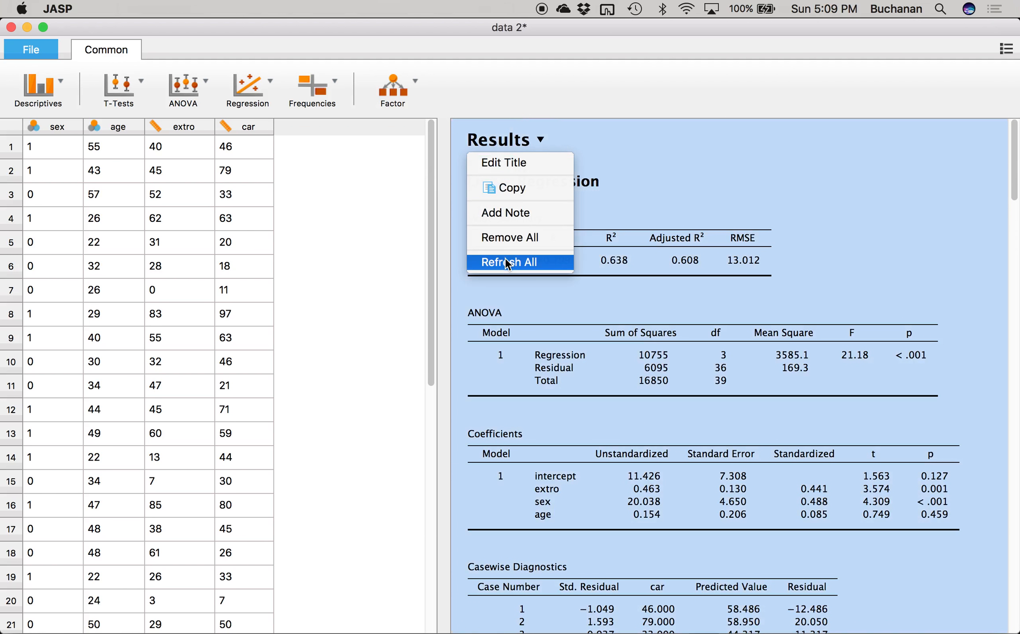
pyautogui.click(511, 238)
pyautogui.press('Return')
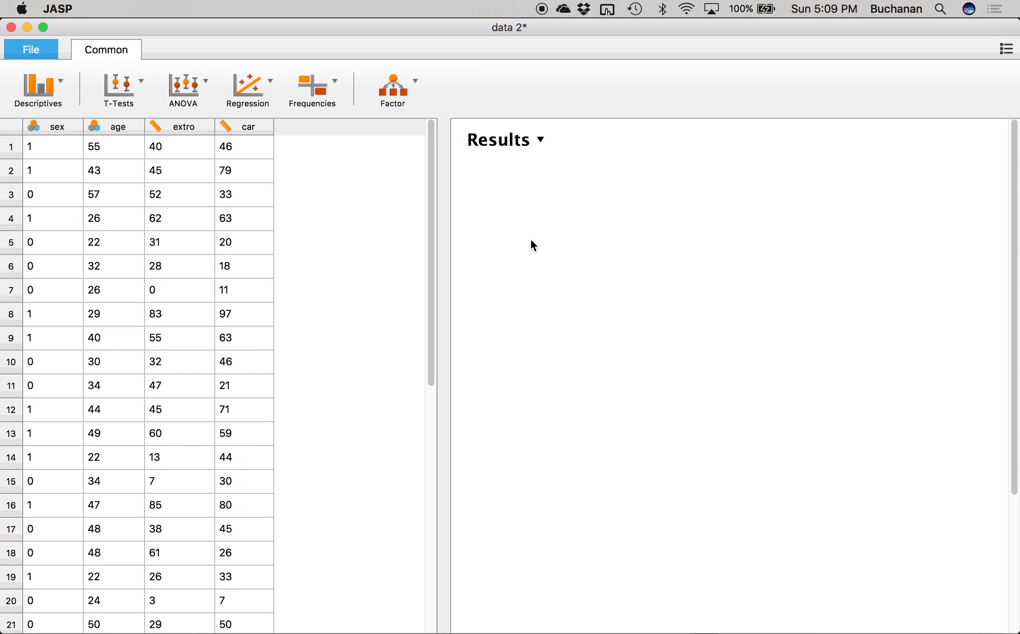
# Start a new linear regression with car as the dependent and take extro out of the covariates, keeping sex and age.
pyautogui.click(251, 90)
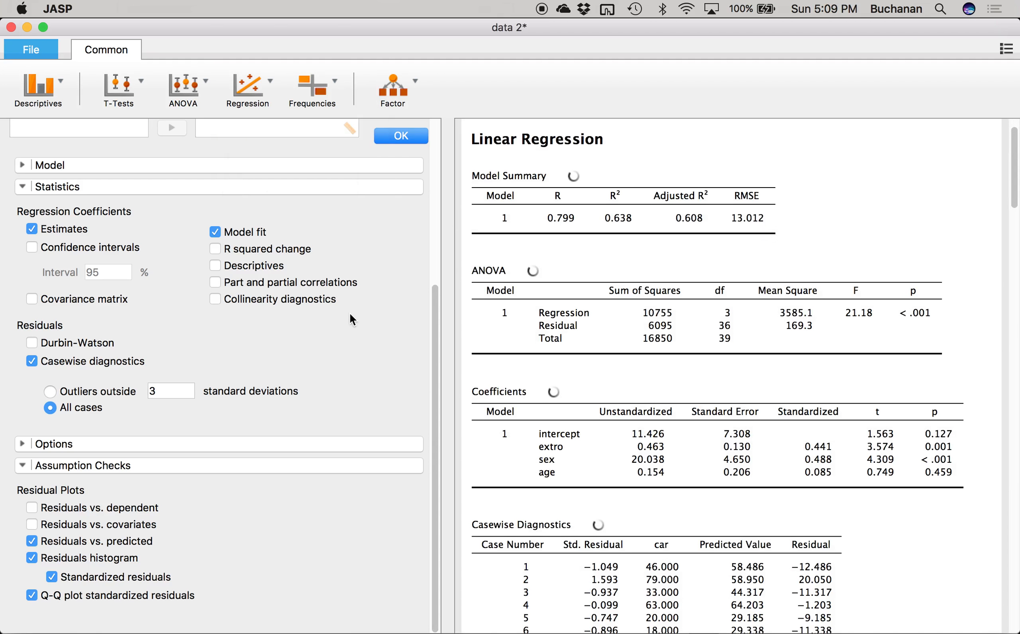
pyautogui.scroll(10, 371, 329)
pyautogui.click(230, 215)
pyautogui.click(173, 214)
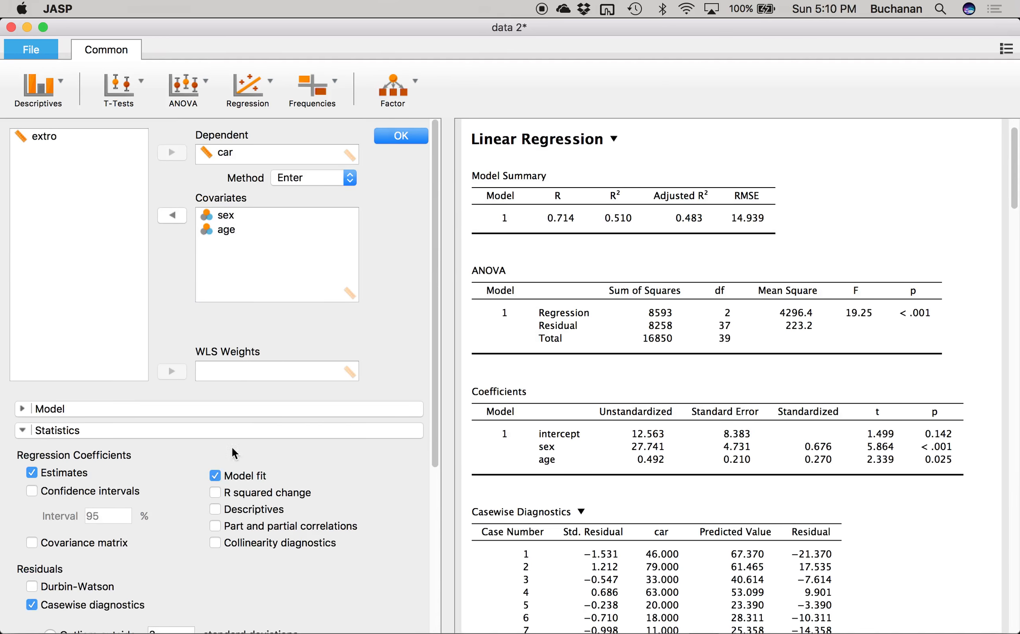
# Turn off the residuals vs. predicted plot, residuals histogram, Q-Q plot and casewise diagnostics, and collapse the assumption checks.
pyautogui.scroll(-10, 231, 449)
pyautogui.click(32, 541)
pyautogui.click(32, 558)
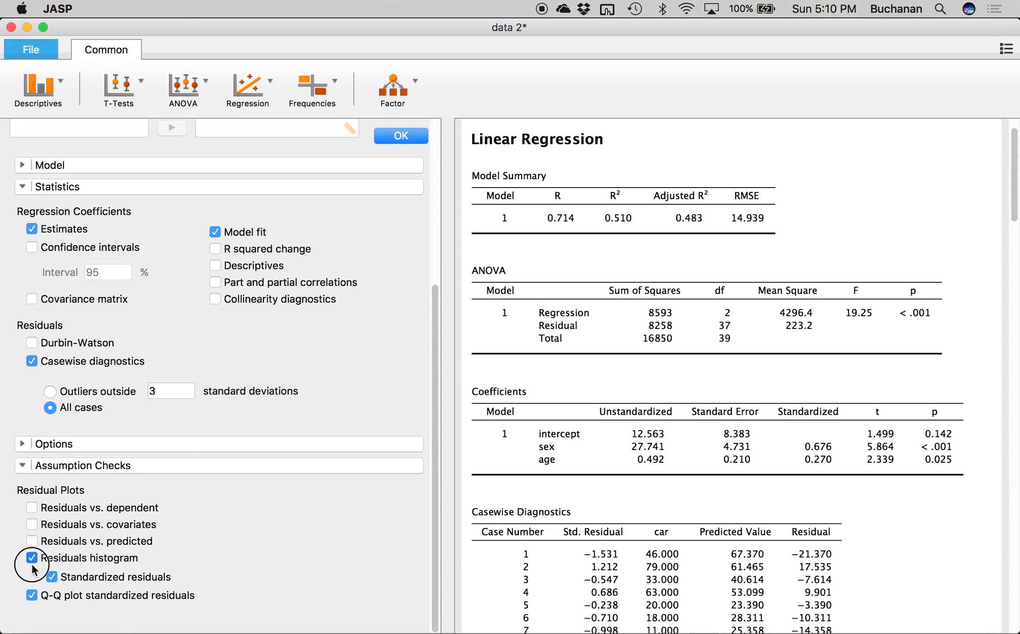
pyautogui.click(32, 596)
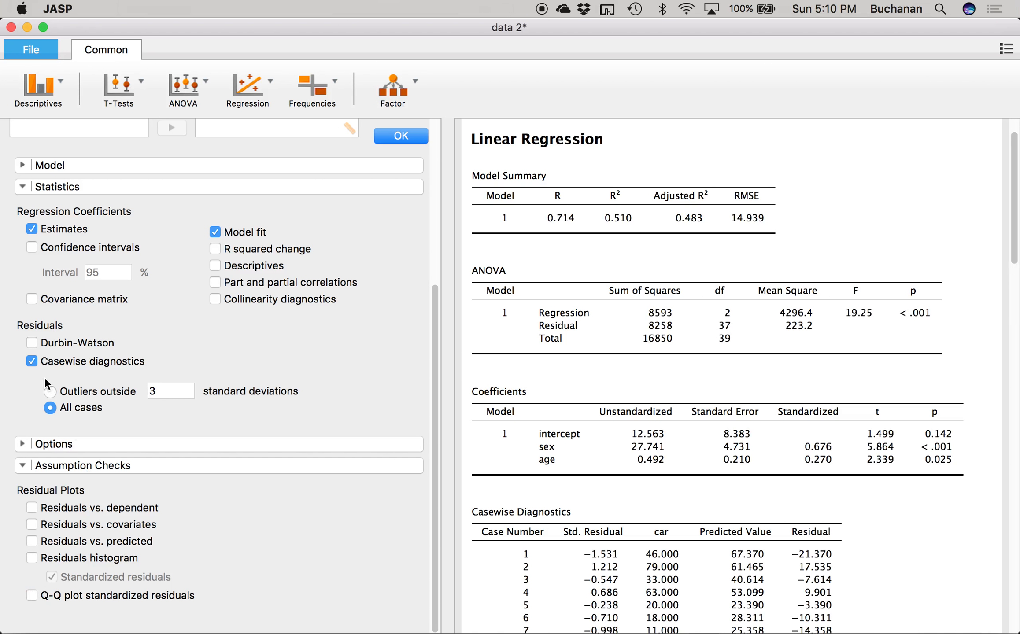
pyautogui.click(32, 362)
pyautogui.click(28, 467)
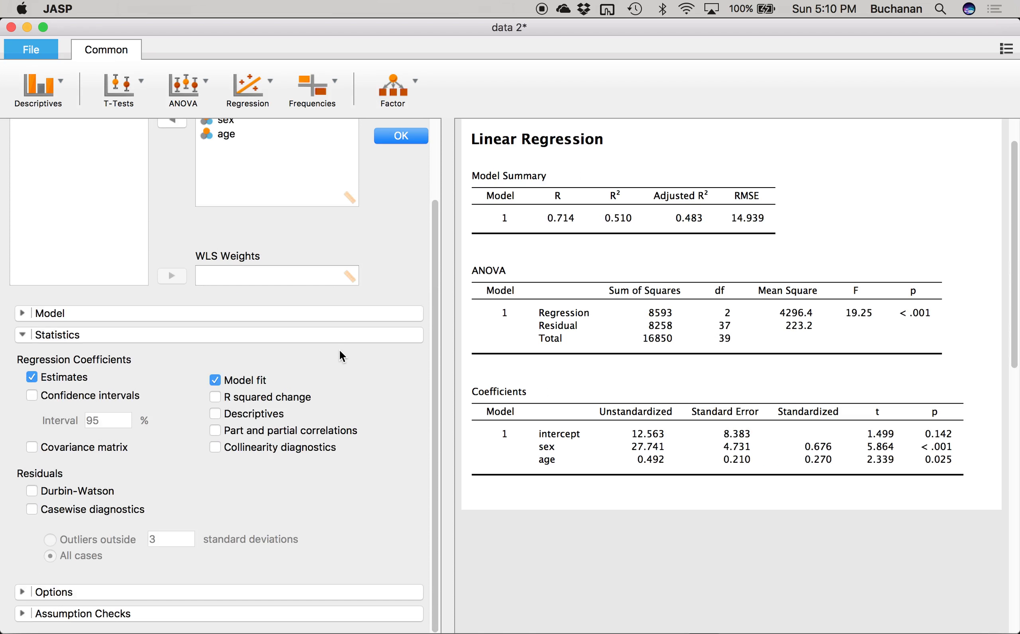
# Turn on R squared change and part and partial correlations for the regression of car on sex and age.
pyautogui.scroll(5, 340, 356)
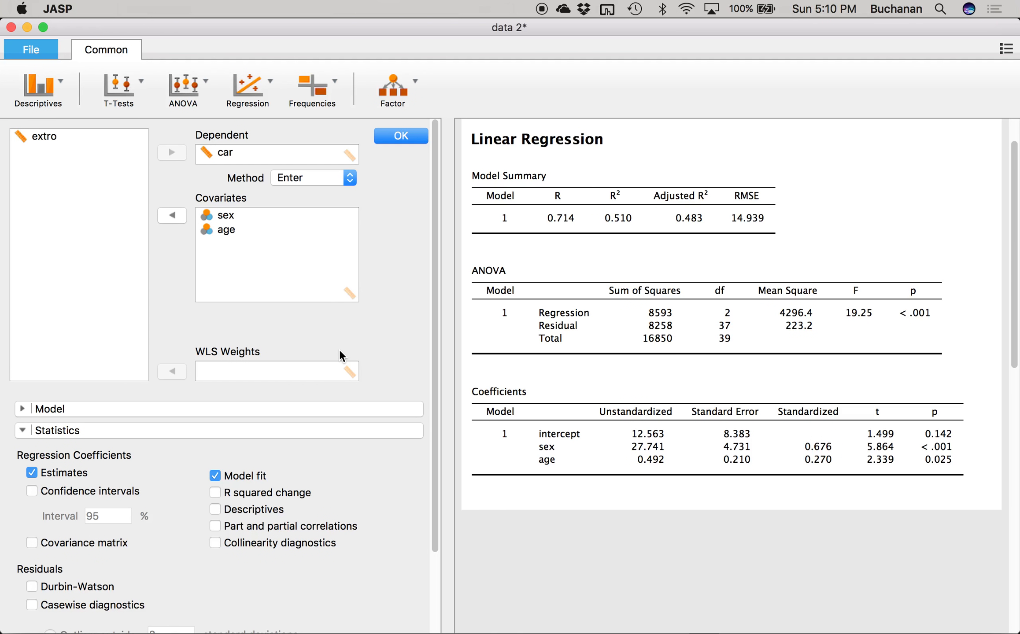
pyautogui.click(225, 498)
pyautogui.click(301, 525)
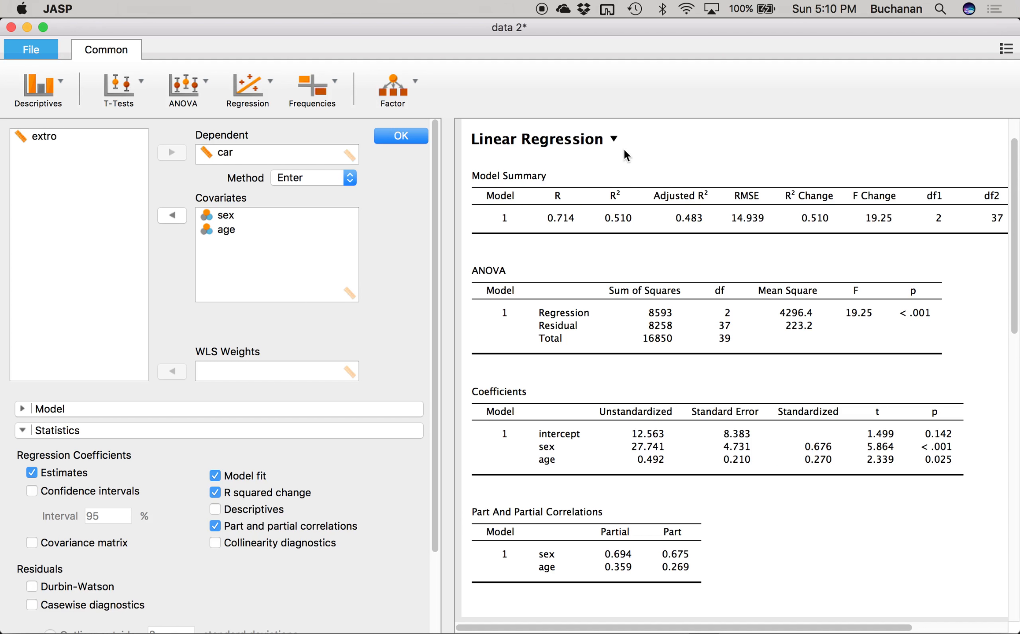
# Copy the complete Linear Regression output for the sex and age model and switch to the Word document.
pyautogui.click(614, 139)
pyautogui.click(554, 166)
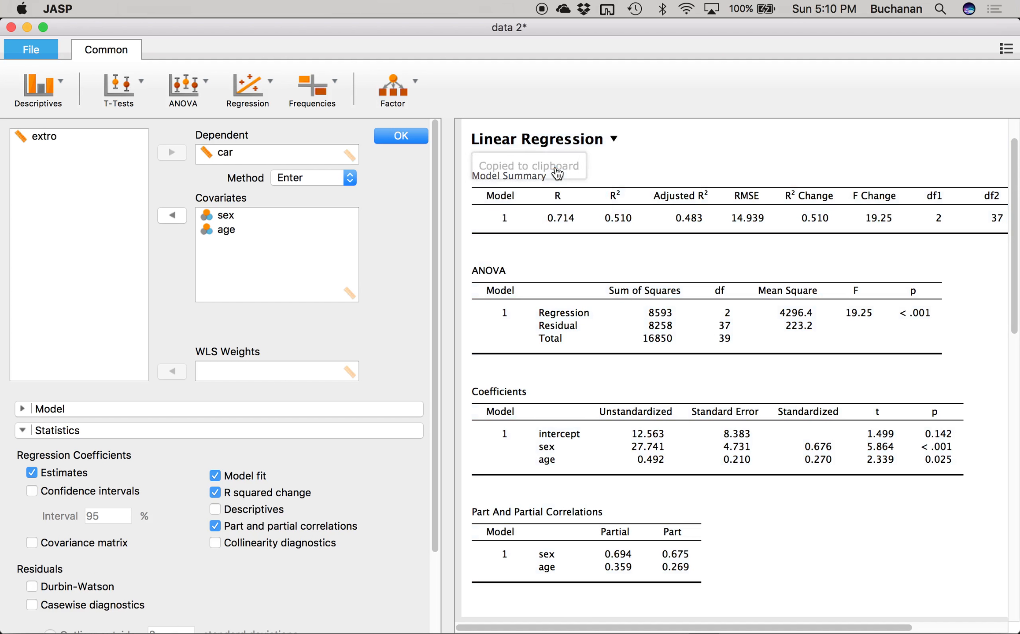
pyautogui.moveTo(2, 632)
pyautogui.click(695, 404)
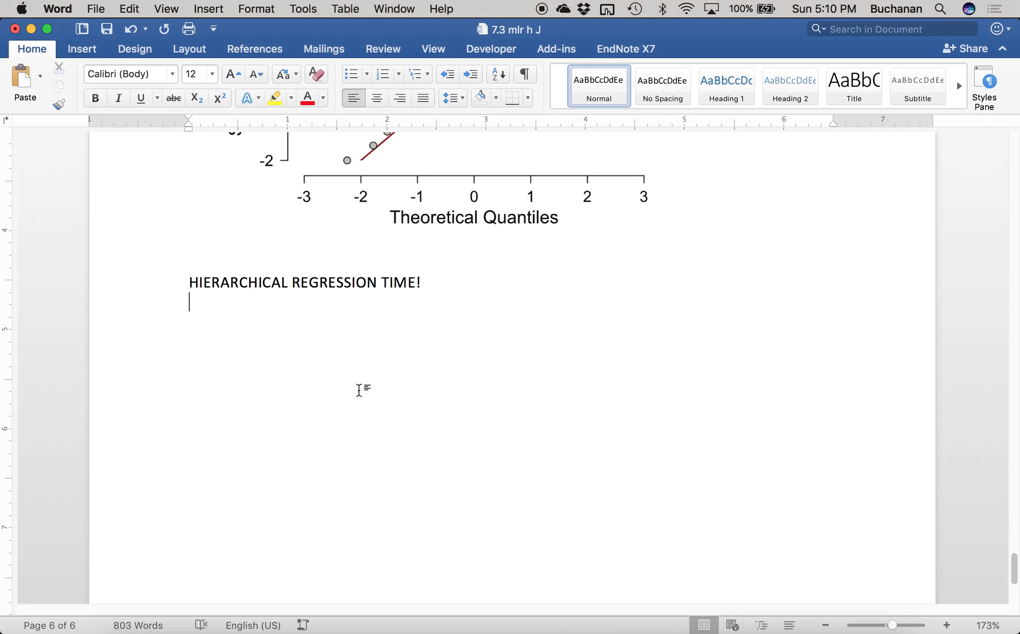
# Add the label STEP 1 under the hierarchical regression heading and paste the copied output below it.
pyautogui.press('Return')
pyautogui.write('STEP 1')
pyautogui.press('Return')
pyautogui.press('BackSpace')
pyautogui.press('BackSpace')
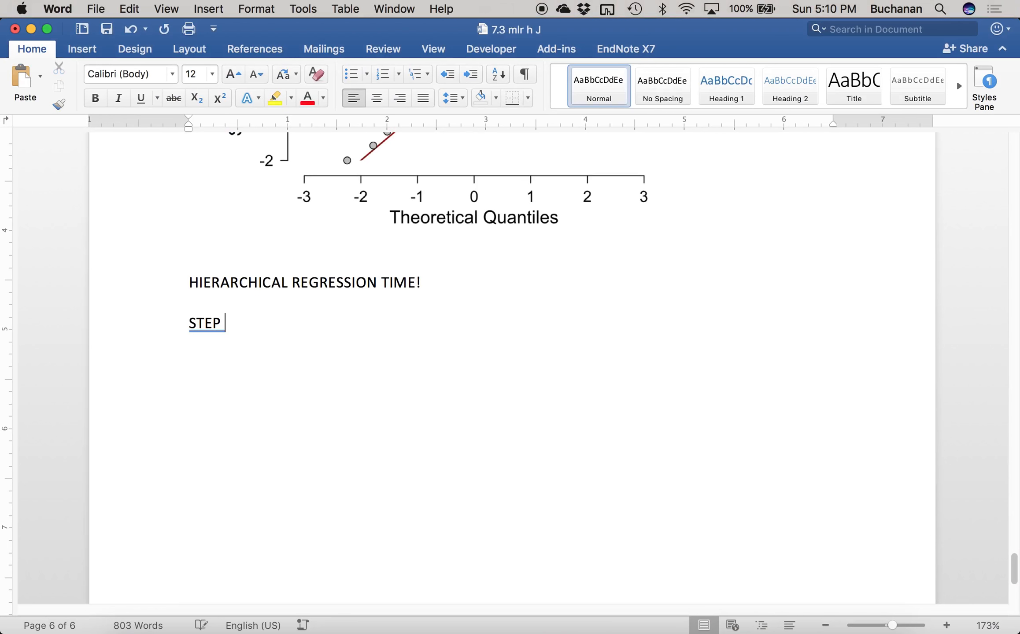
pyautogui.write('1')
pyautogui.press('Return')
pyautogui.press('super+v')
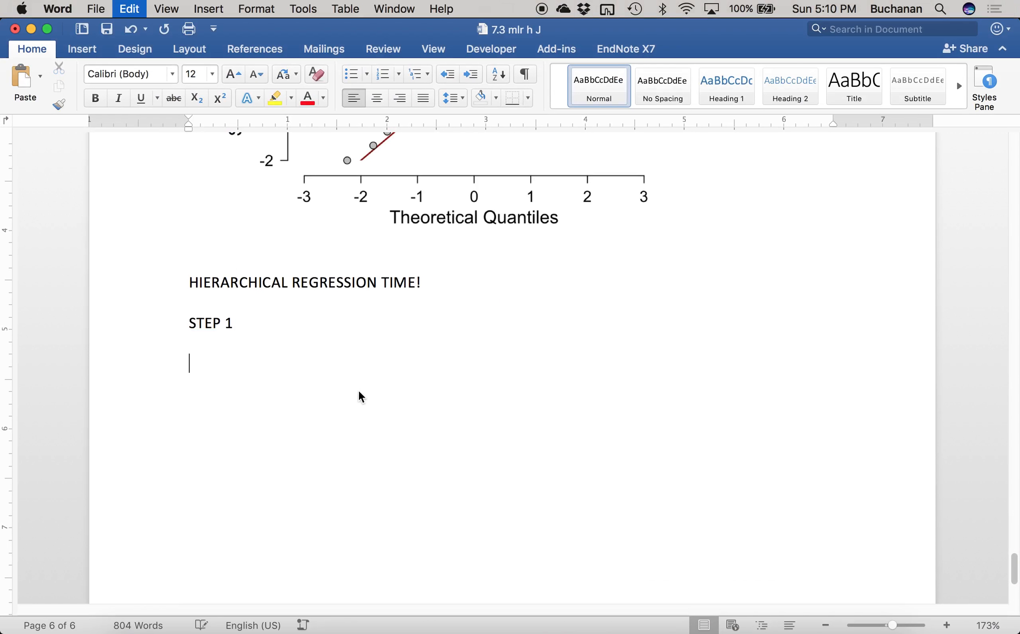
# Add blank lines below the STEP 1 Model Summary table and begin a results line with an italic F and a regular opening parenthesis.
pyautogui.scroll(10, 358, 393)
pyautogui.scroll(-7, 358, 393)
pyautogui.click(786, 370)
pyautogui.press('Return')
pyautogui.press('Return')
pyautogui.press('Return')
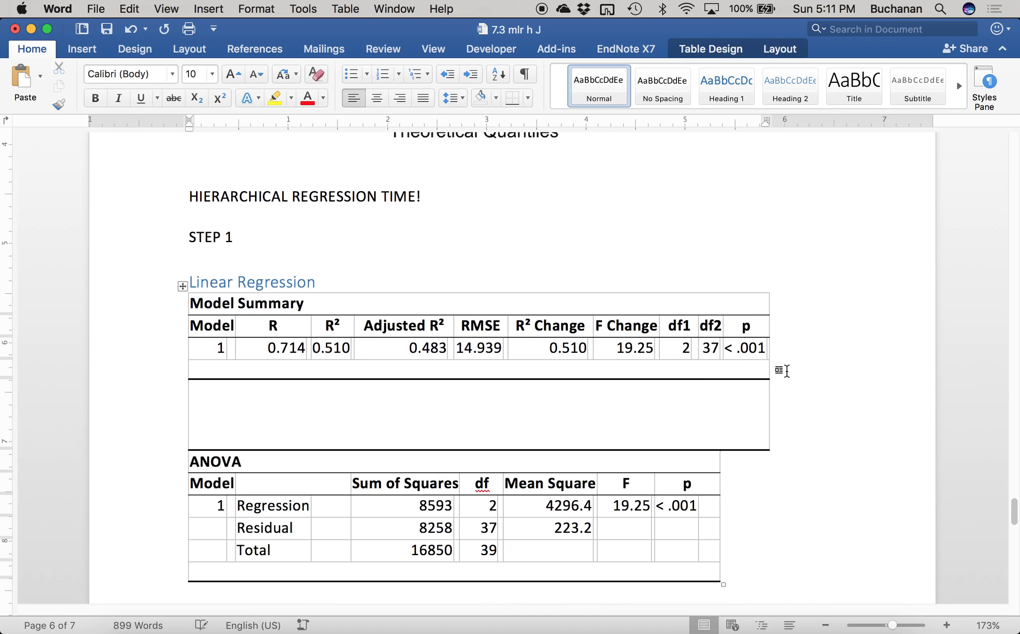
pyautogui.press('super+i')
pyautogui.write('F')
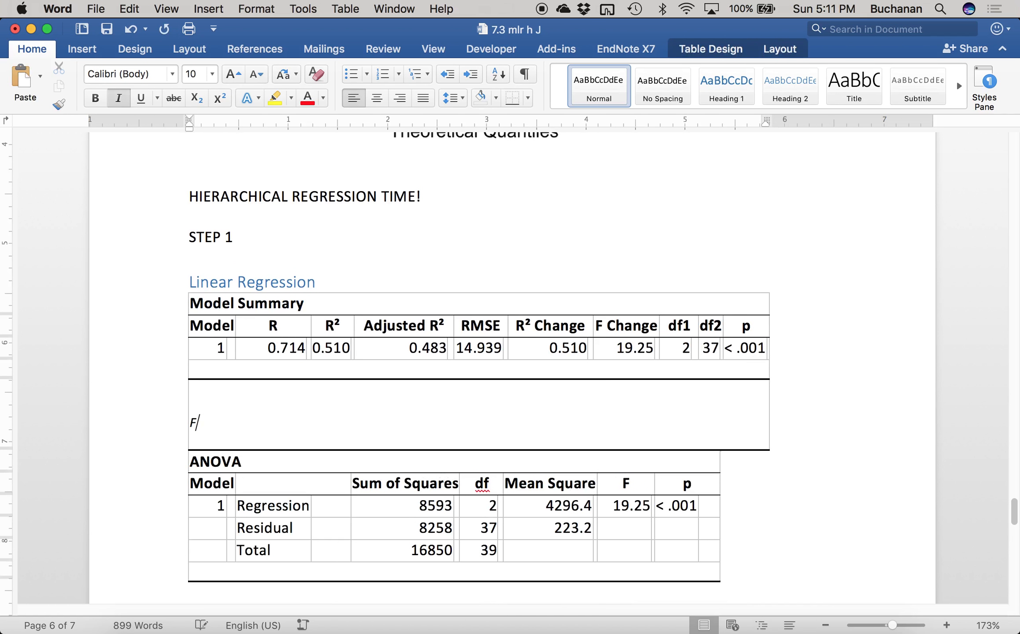
pyautogui.press('super+i')
pyautogui.write('(')
# Highlight the R² Change through p values in yellow and extend the results line to read F(2, 37) =.
pyautogui.moveTo(533, 350); pyautogui.dragTo(733, 352)
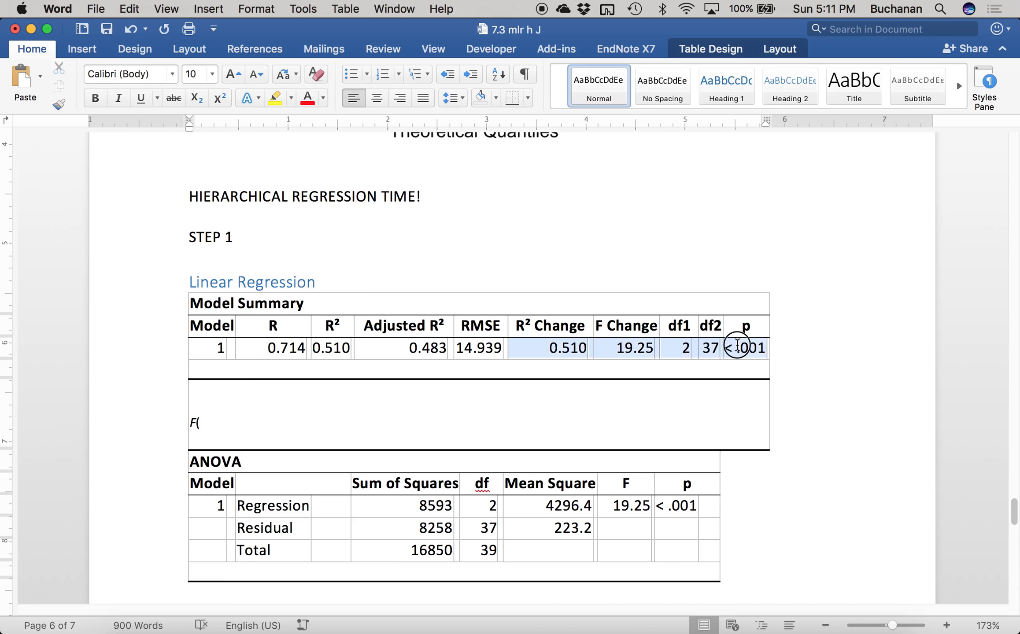
pyautogui.click(274, 98)
pyautogui.click(227, 431)
pyautogui.write('2,37')
pyautogui.press('BackSpace')
pyautogui.press('BackSpace')
pyautogui.write('37) =')
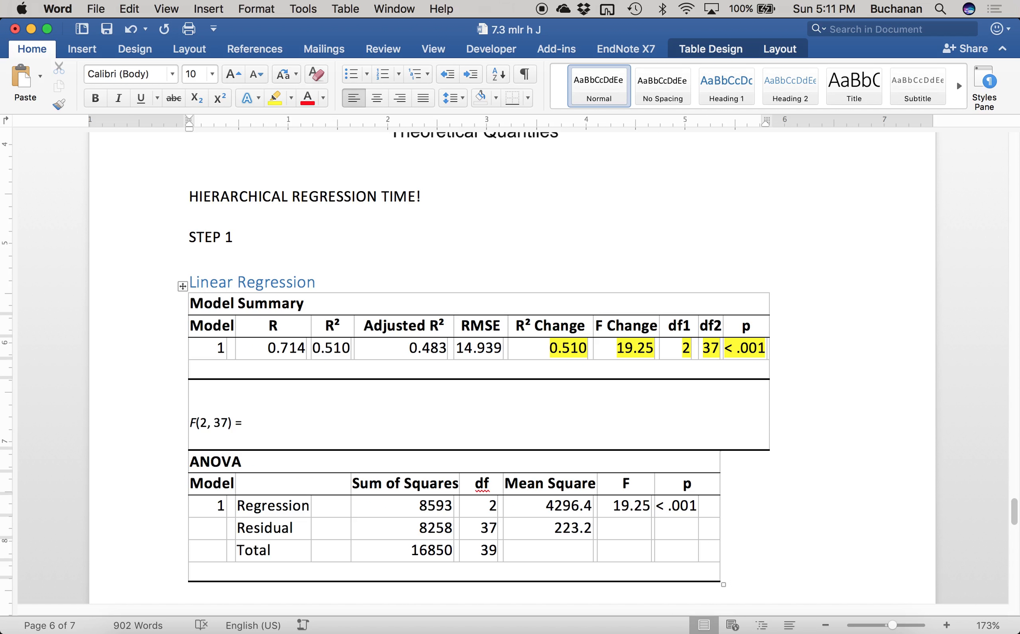
# Add the F value 19.25 and an italic P followed by < .001 to the Model Summary results line.
pyautogui.write(' 19.25,')
pyautogui.press('super+i')
pyautogui.write('P')
pyautogui.press('super+i')
pyautogui.write('< ..0')
pyautogui.press('BackSpace')
pyautogui.press('BackSpace')
pyautogui.write('001')
# Change the P in the F results line to a lowercase p and put a comma after .001.
pyautogui.hotkey('shift', 'Right')
pyautogui.write('p')
pyautogui.press('super+Right')
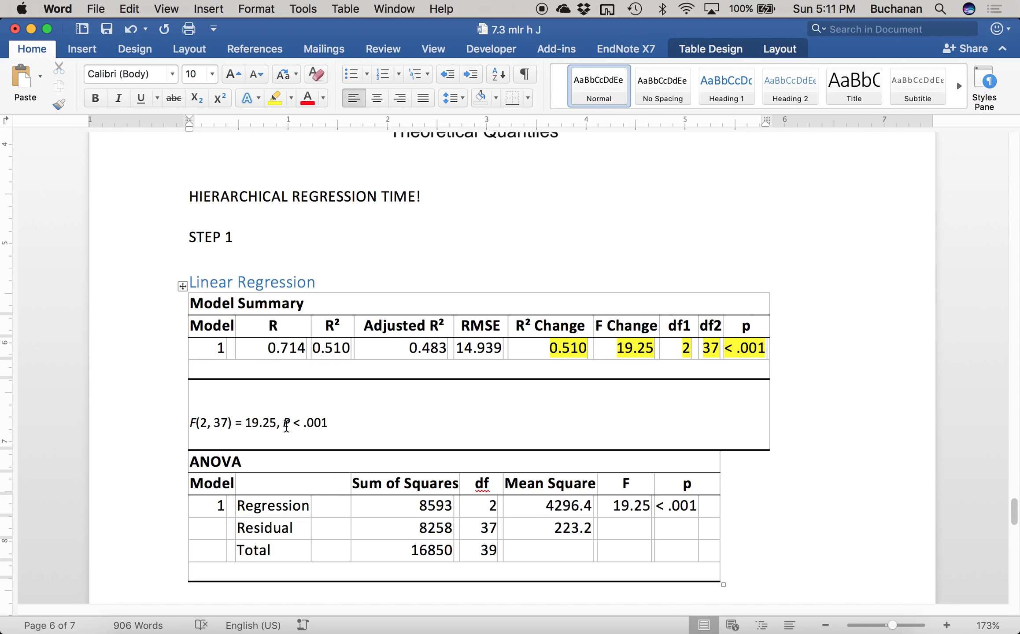
pyautogui.click(288, 425)
pyautogui.press('BackSpace')
pyautogui.write('p')
pyautogui.press('super+Right')
pyautogui.write(',')
# Copy R² from the R² Change heading to the end of the F line, make it italic and not bold, and add = .51.
pyautogui.click(524, 326)
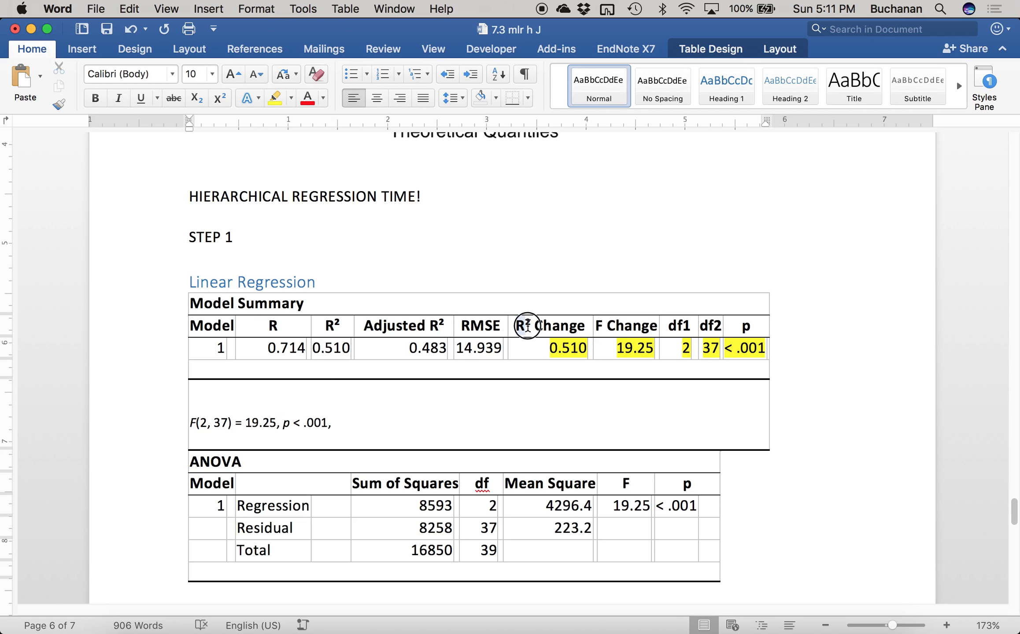
pyautogui.click(357, 417)
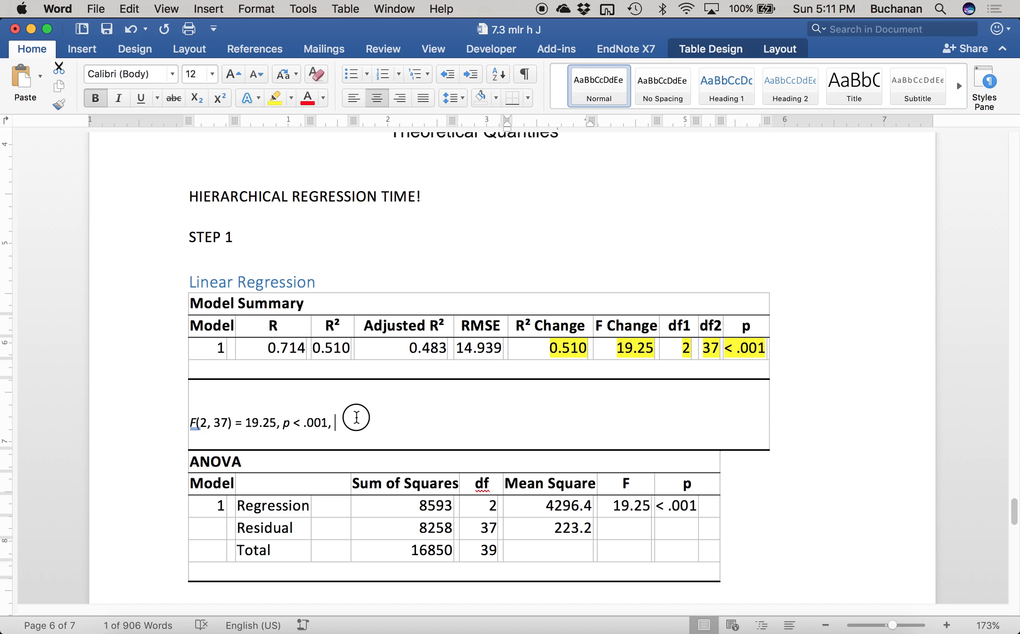
pyautogui.press('super+v')
pyautogui.hotkey('shift', 'Left')
pyautogui.hotkey('shift', 'Left')
pyautogui.press('super+i')
pyautogui.press('super+b')
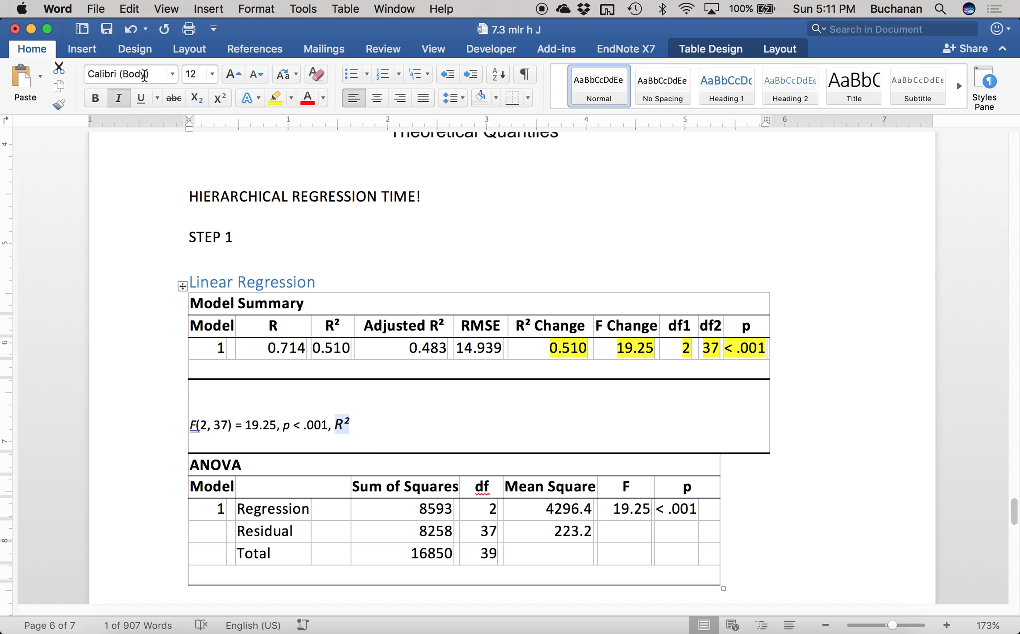
pyautogui.click(372, 425)
pyautogui.press('super+i')
pyautogui.write('= .51')
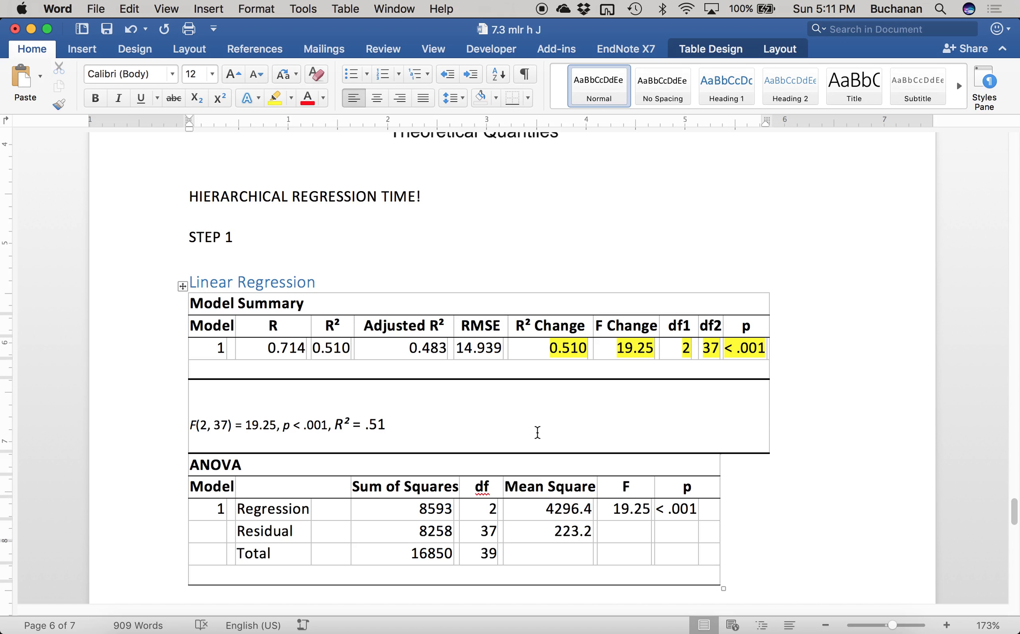
# Add an empty row below age in the Coefficients table and blank lines in the full-width row beneath it.
pyautogui.scroll(2, 538, 431)
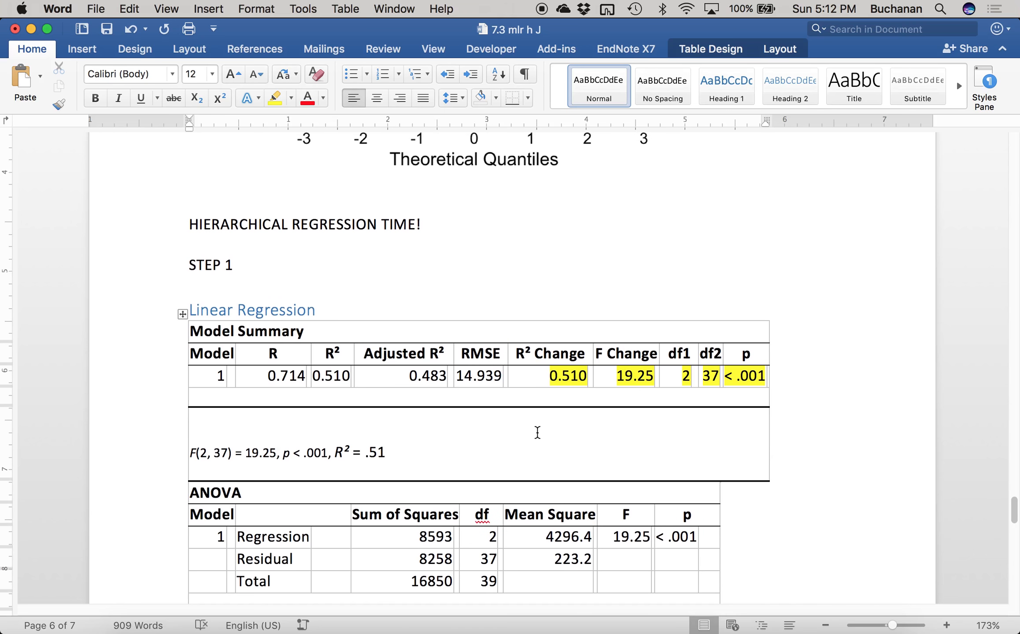
pyautogui.scroll(-10, 537, 432)
pyautogui.scroll(-20, 537, 432)
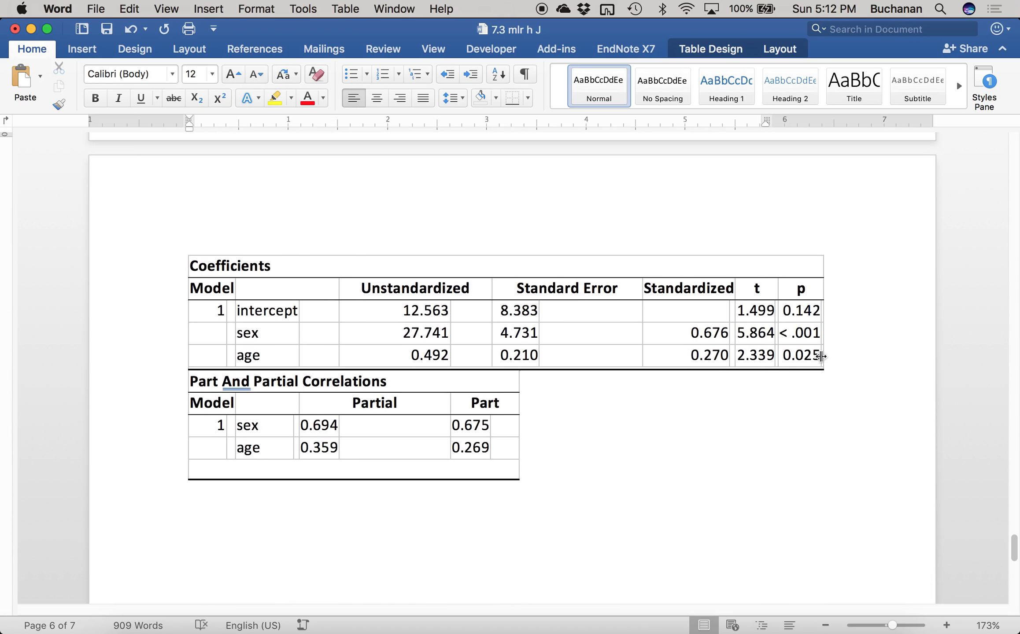
pyautogui.click(821, 355)
pyautogui.press('Tab')
pyautogui.press('Return')
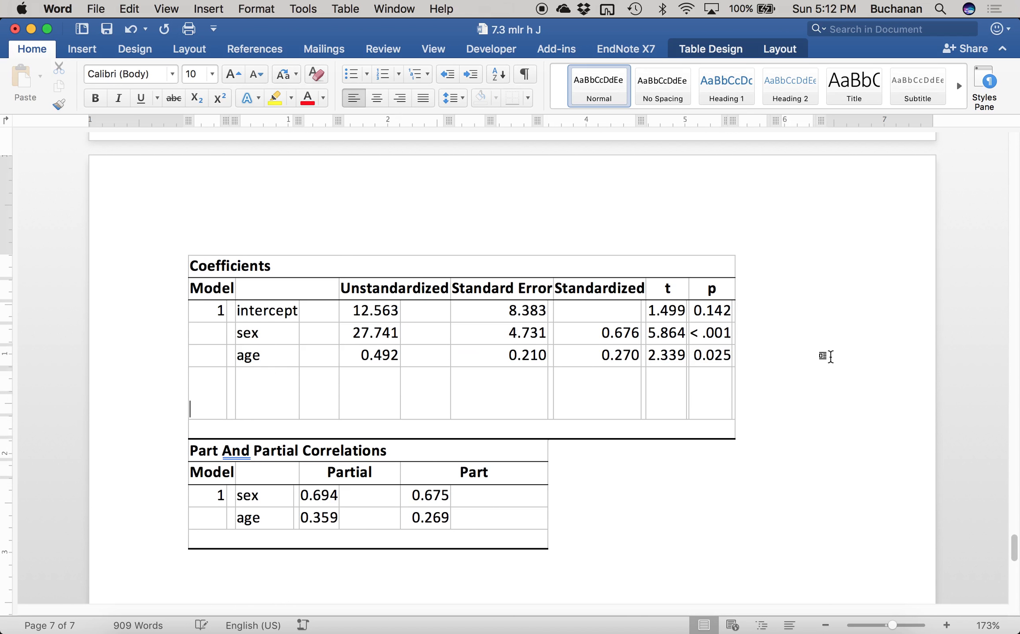
pyautogui.press('BackSpace')
pyautogui.press('Down')
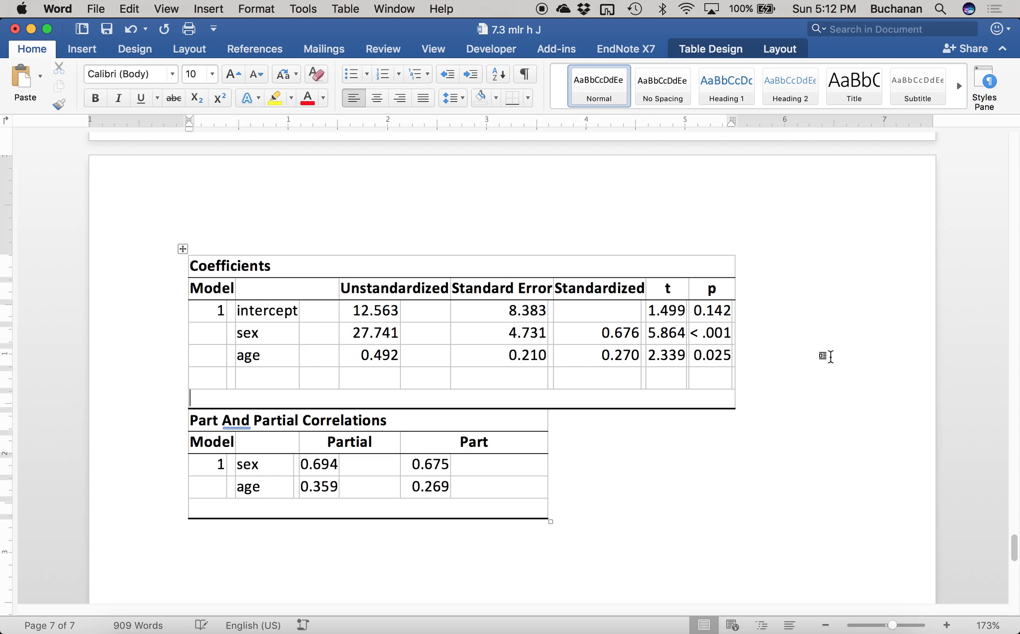
pyautogui.press('Return')
pyautogui.press('Return')
pyautogui.press('Up')
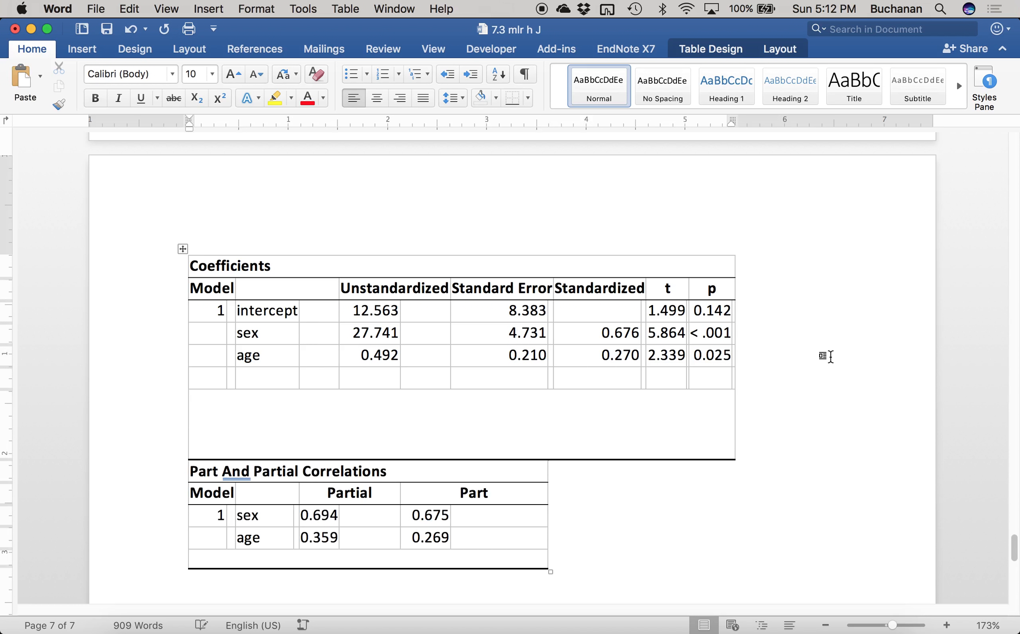
# Begin a results line under the Coefficients table with Sex, followed by an italic t and an opening parenthesis.
pyautogui.write('Sex,')
pyautogui.press('super+i')
pyautogui.write('t')
pyautogui.press('super+i')
pyautogui.write('(')
# Look up the residual degrees of freedom in the F line and extend the sex line with 37) = 5.86 and an italic p.
pyautogui.scroll(10, 506, 286)
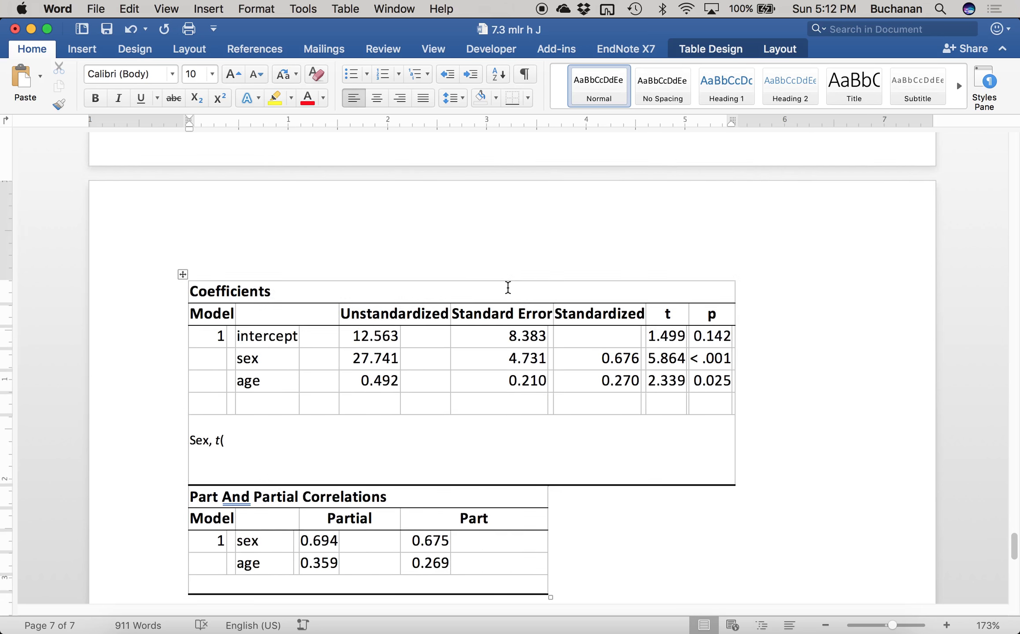
pyautogui.scroll(4, 507, 288)
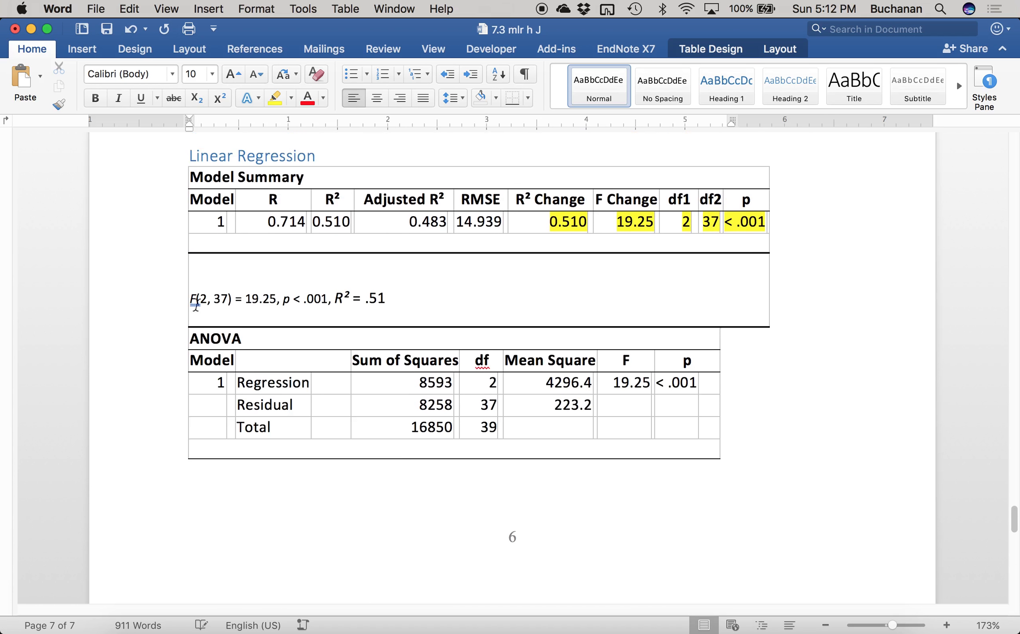
pyautogui.doubleClick(229, 297)
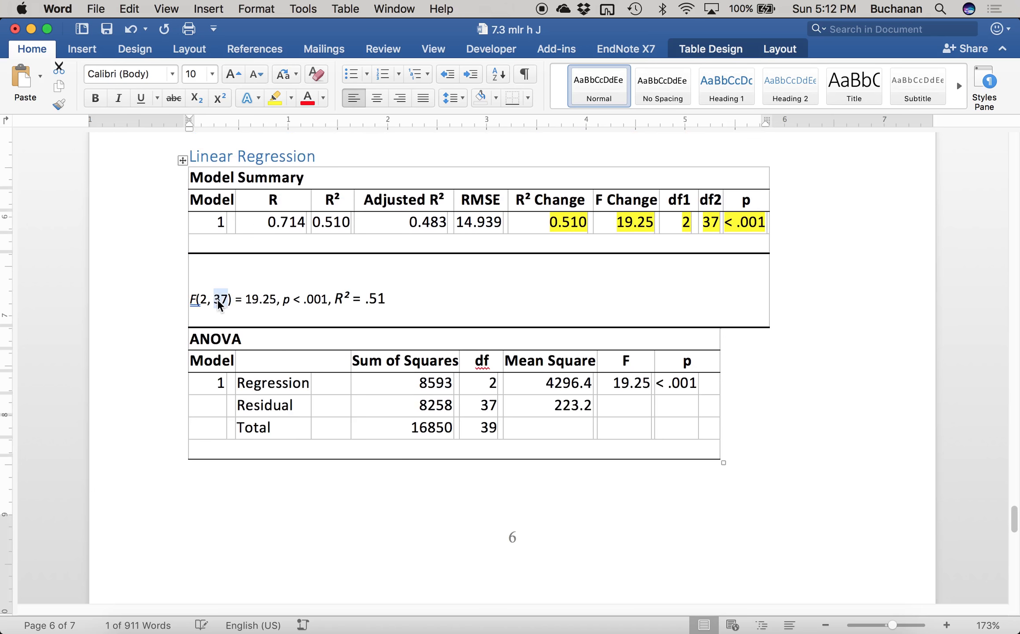
pyautogui.scroll(-15, 225, 304)
pyautogui.scroll(4, 227, 303)
pyautogui.click(229, 282)
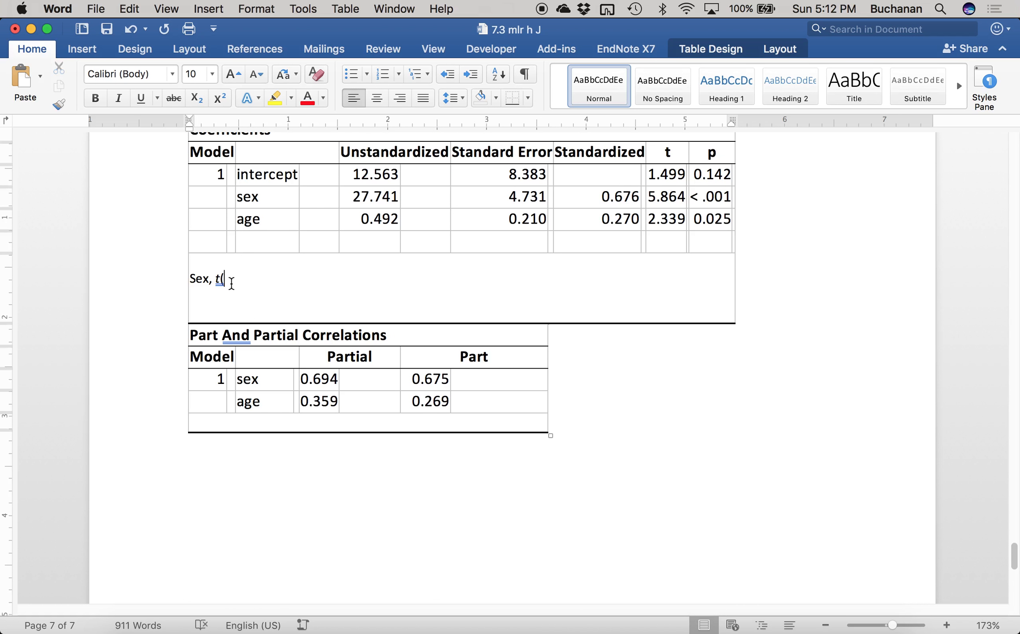
pyautogui.write('37) = 5.86,')
pyautogui.press('super+i')
pyautogui.write('p')
pyautogui.press('super+i')
pyautogui.press('super+space')
pyautogui.write('< .')
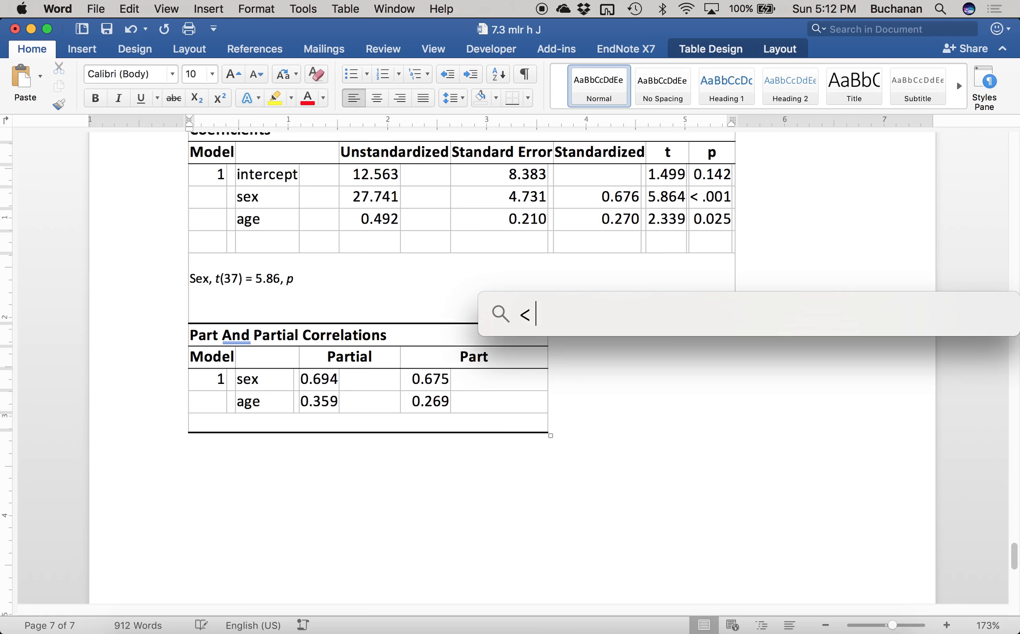
pyautogui.press('Escape')
pyautogui.press('Escape')
pyautogui.press('Up')
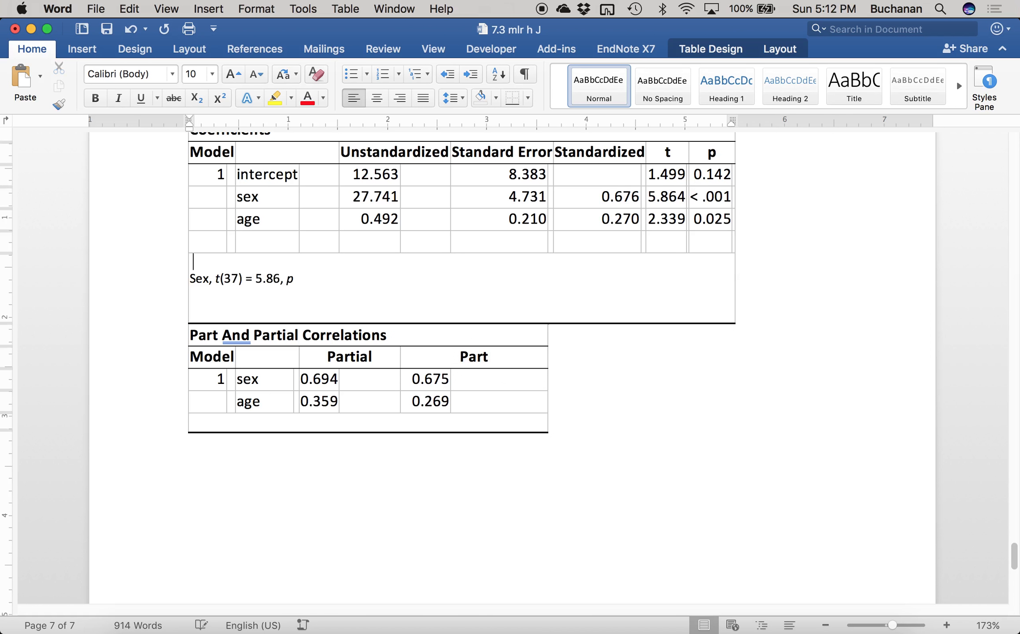
# Add < .001 after the p in the sex results line and remove the italics from that added text.
pyautogui.click(329, 279)
pyautogui.press('super+i')
pyautogui.write('< .001')
pyautogui.keyDown('shift'); pyautogui.click(299, 279); pyautogui.keyUp('shift')
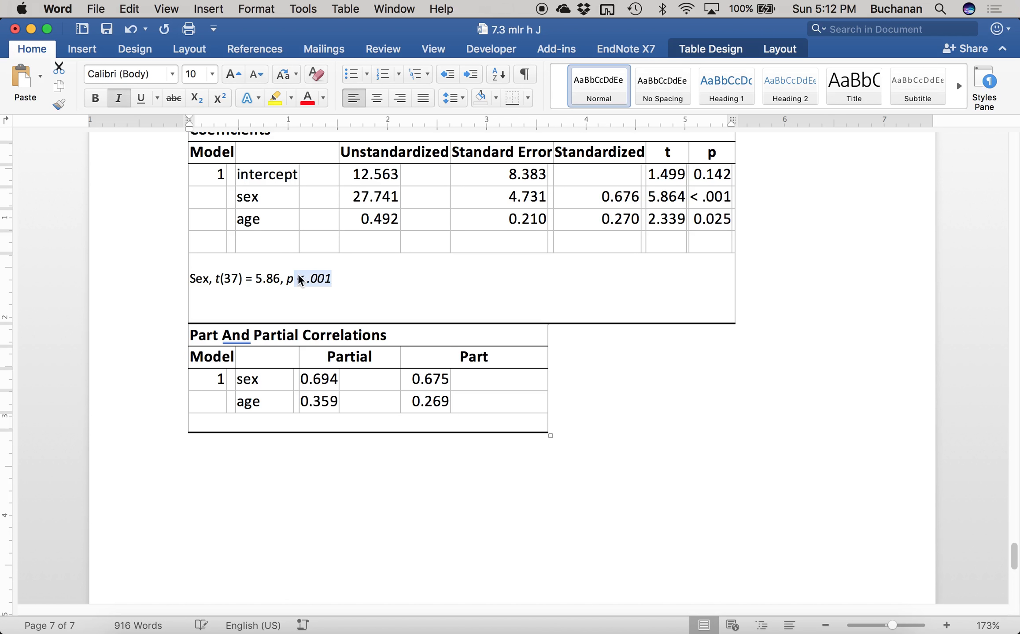
pyautogui.press('super+i')
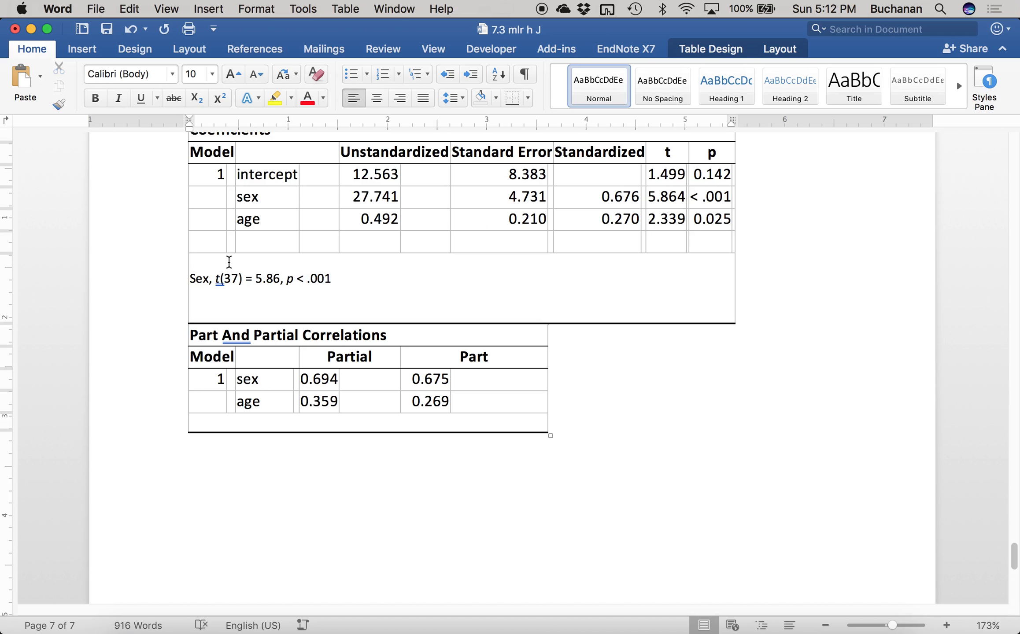
# Insert b = 27.74 before the t statistic in the sex line, with only the b in italics.
pyautogui.click(215, 278)
pyautogui.write('b')
pyautogui.press('super+i')
pyautogui.write('=')
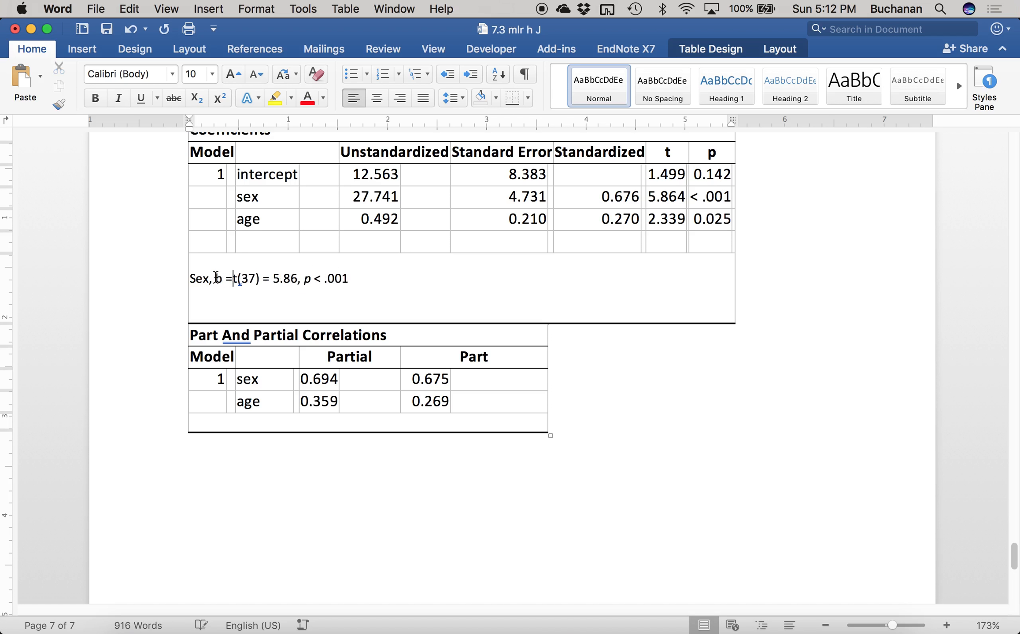
pyautogui.click(216, 278)
pyautogui.hotkey('shift', 'Right')
pyautogui.press('super+i')
pyautogui.press('Right')
pyautogui.press('Right')
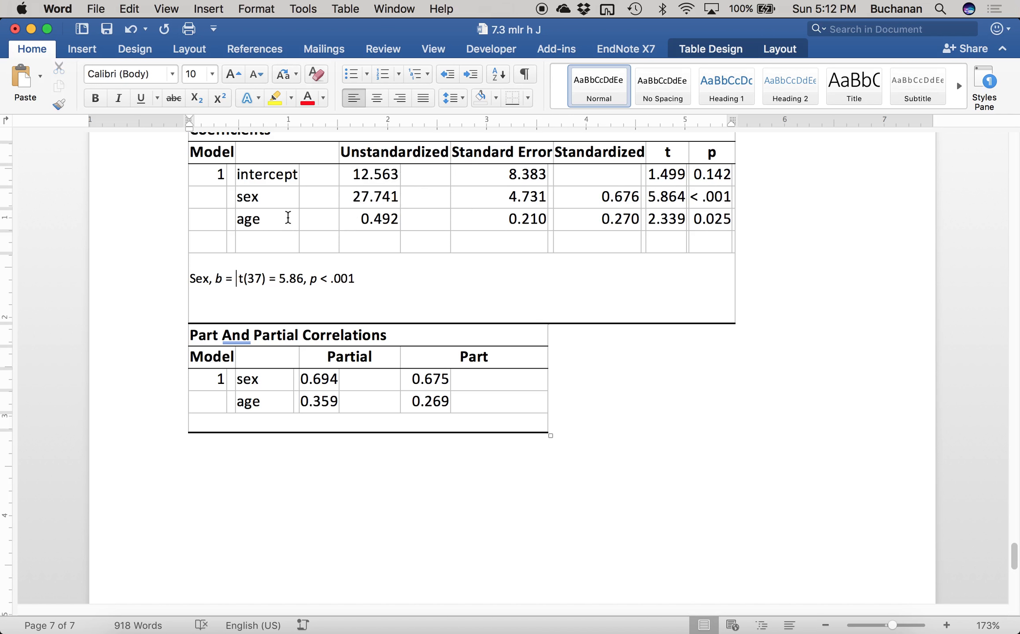
pyautogui.write('27.')
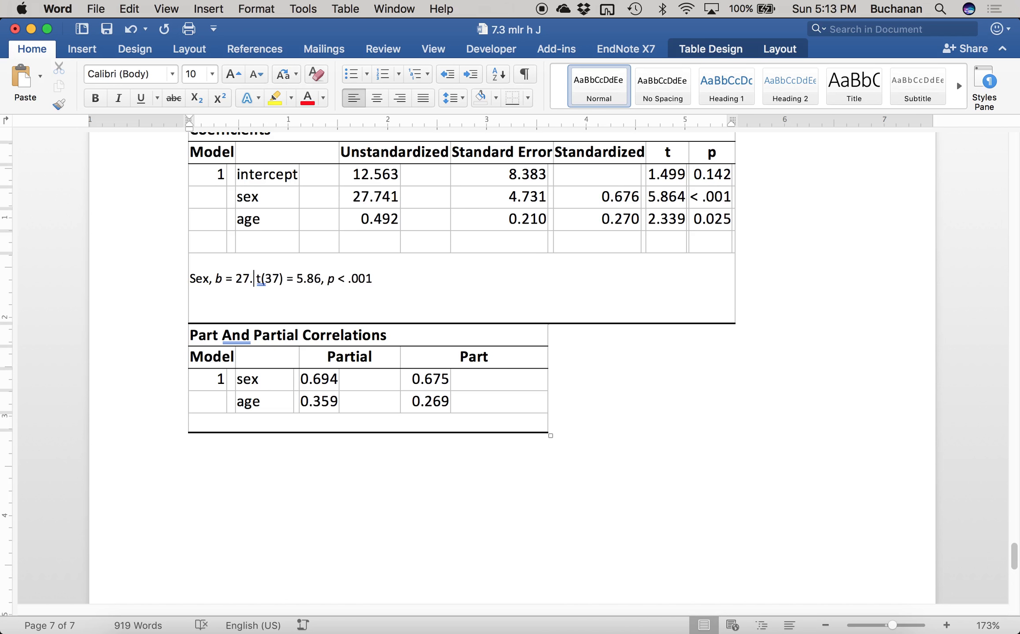
pyautogui.write('74,')
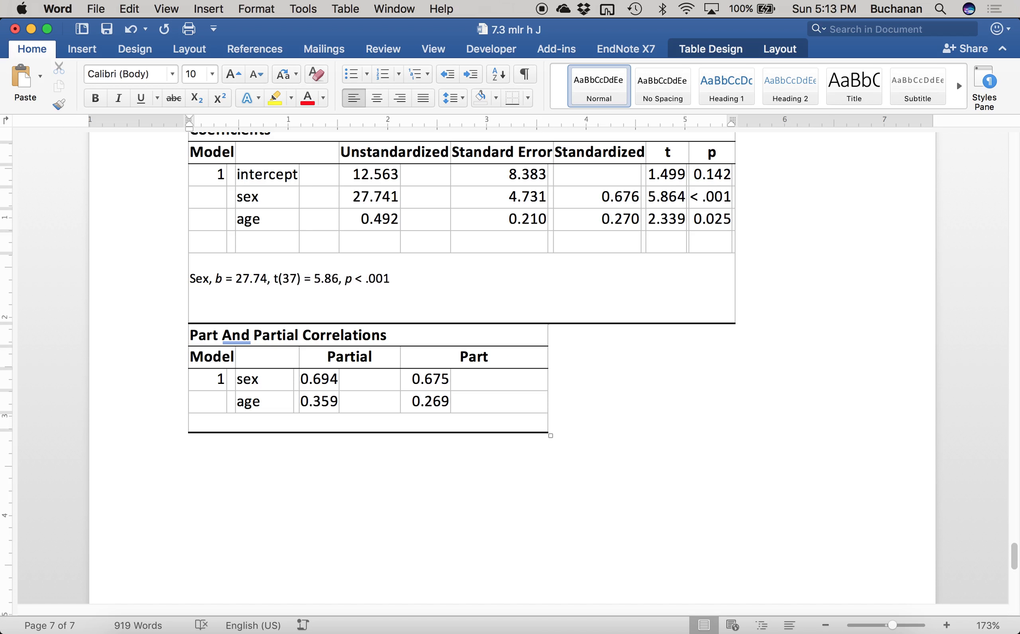
# Add the coding note "0 female, 1 male" on a new line below the sex results and save the document.
pyautogui.press('End')
pyautogui.press('Return')
pyautogui.write('o')
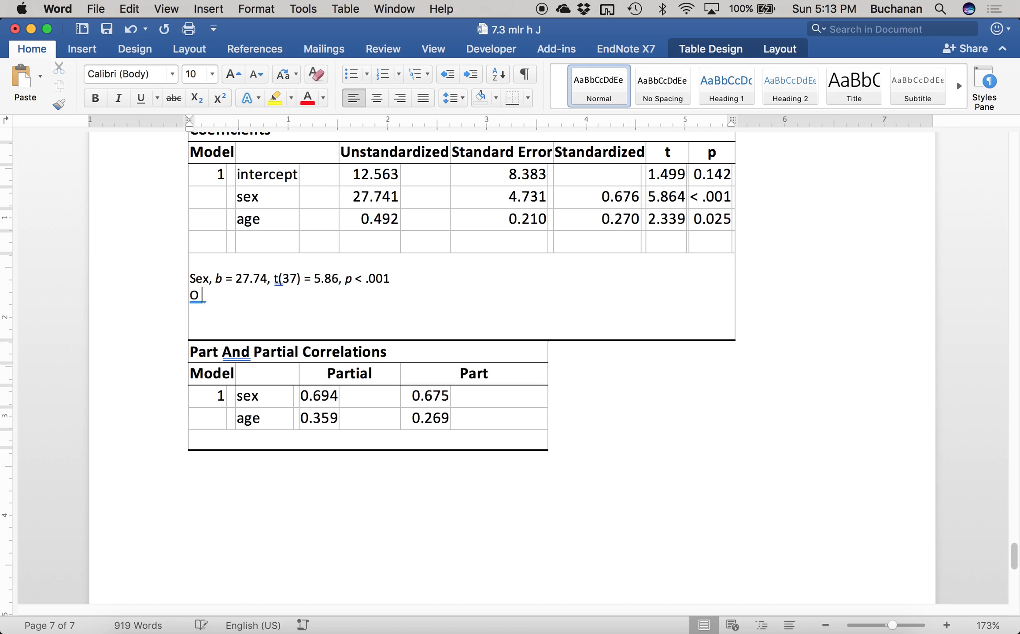
pyautogui.press('BackSpace')
pyautogui.press('BackSpace')
pyautogui.write('-')
pyautogui.press('BackSpace')
pyautogui.press('BackSpace')
pyautogui.write('0 female, 1 male')
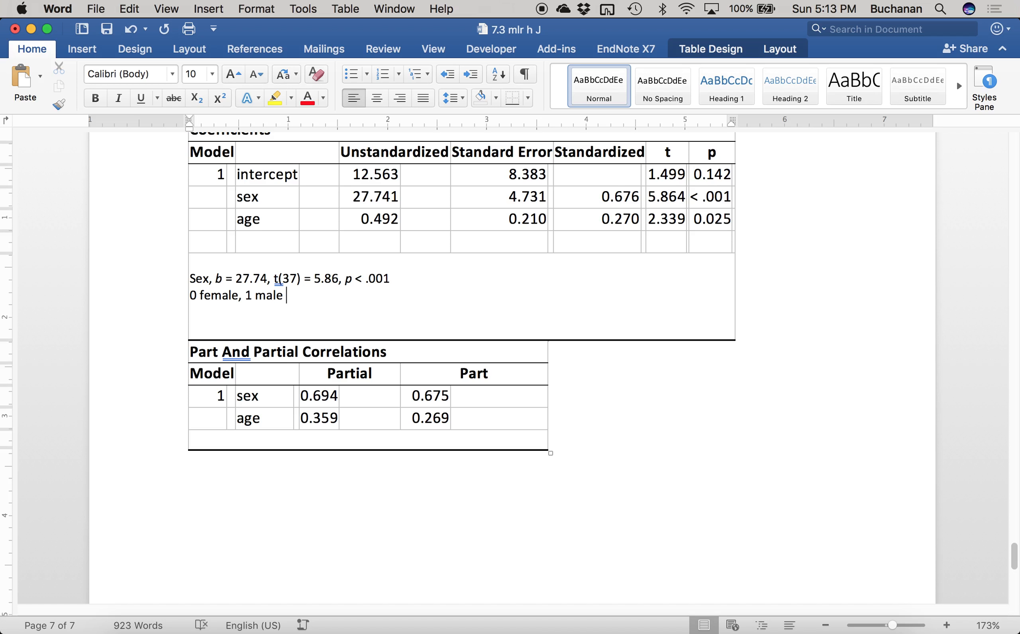
pyautogui.press('super+s')
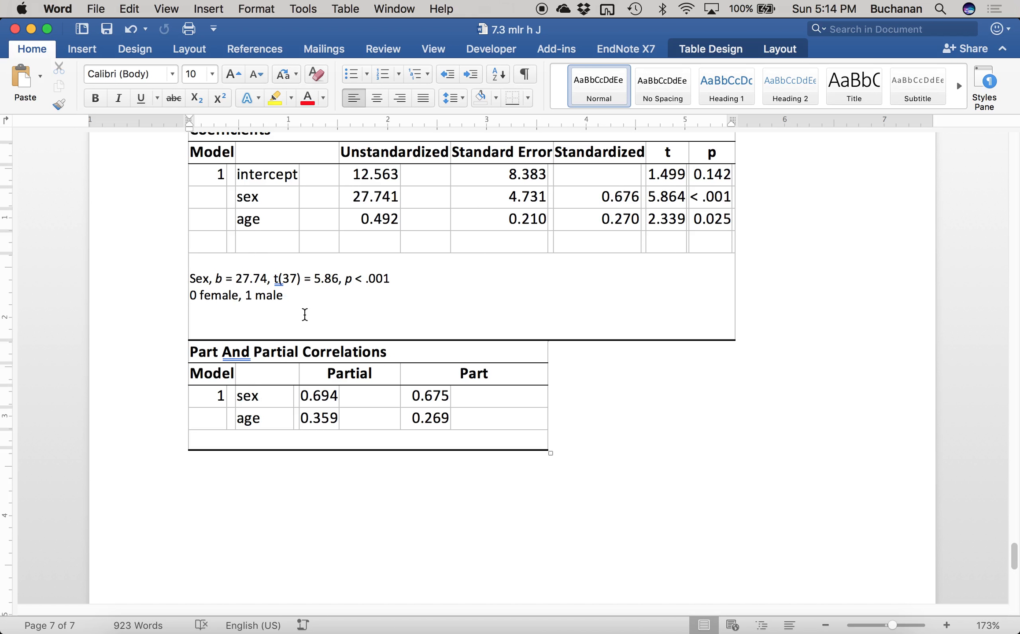
# Append a comma and pr² = to the sex results line, with pr² in italics and the 2 as superscript.
pyautogui.click(395, 281)
pyautogui.write(',')
pyautogui.press('super+i')
pyautogui.write('pr')
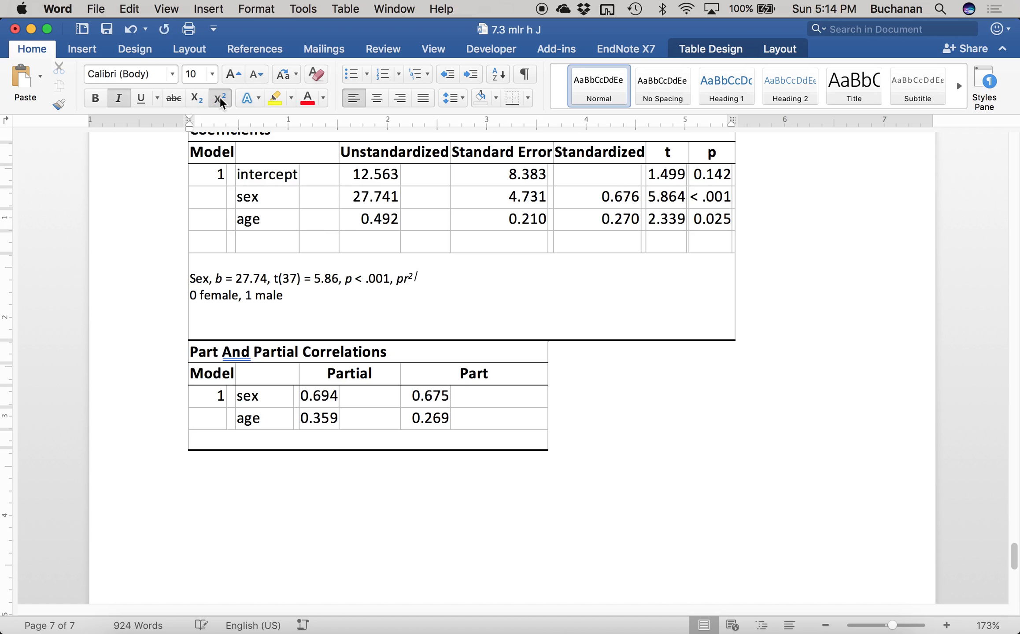
pyautogui.write('2')
pyautogui.press('super+i')
pyautogui.write('=')
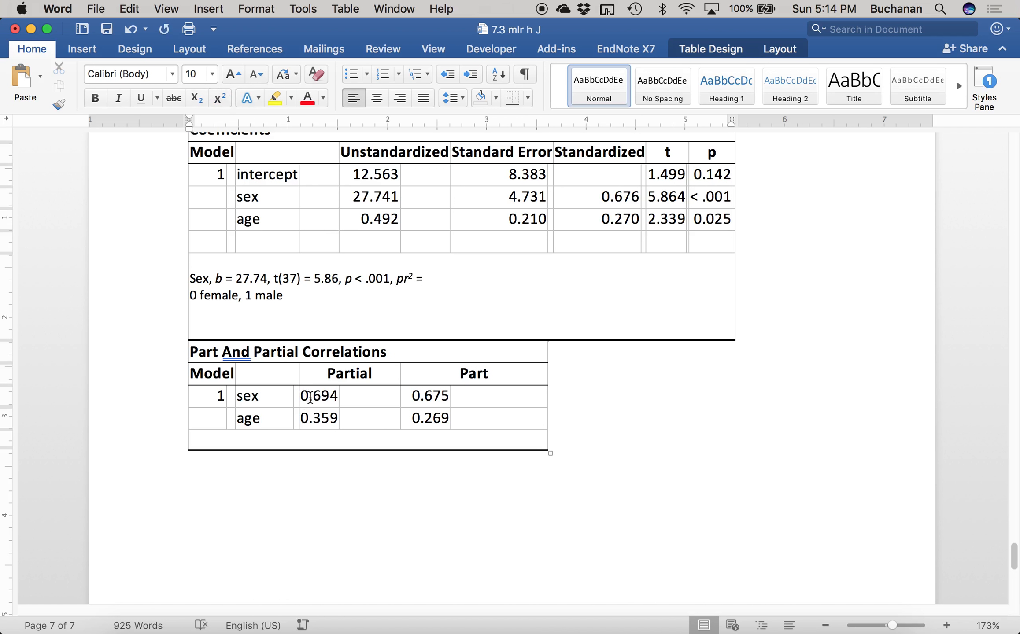
# Calculate .69 * .69 in Spotlight and enter .38 as the pr² value in the sex results line.
pyautogui.click(940, 9)
pyautogui.write('.')
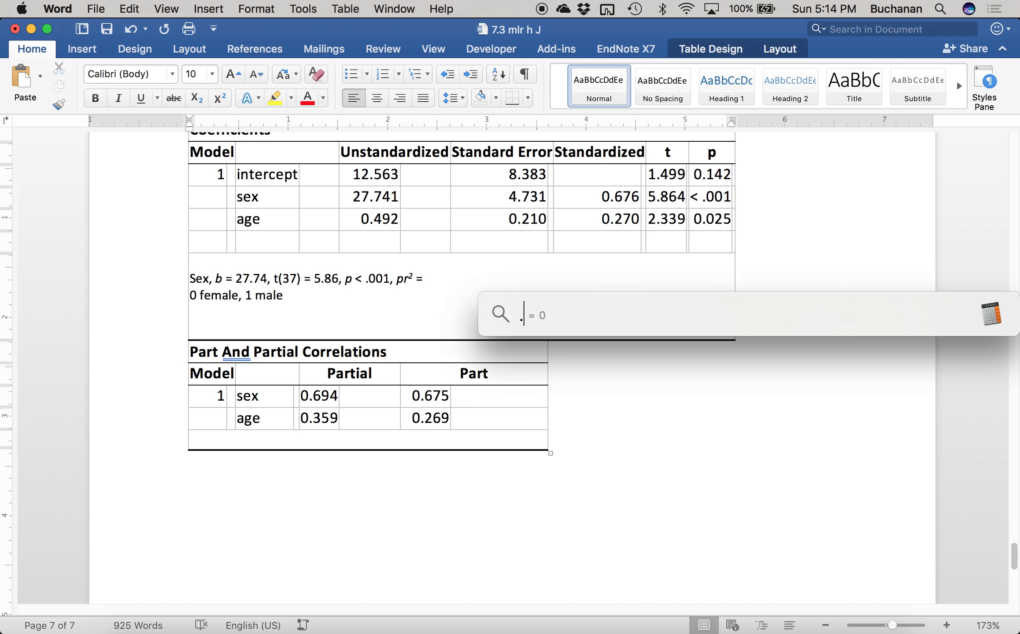
pyautogui.write('69 * 69')
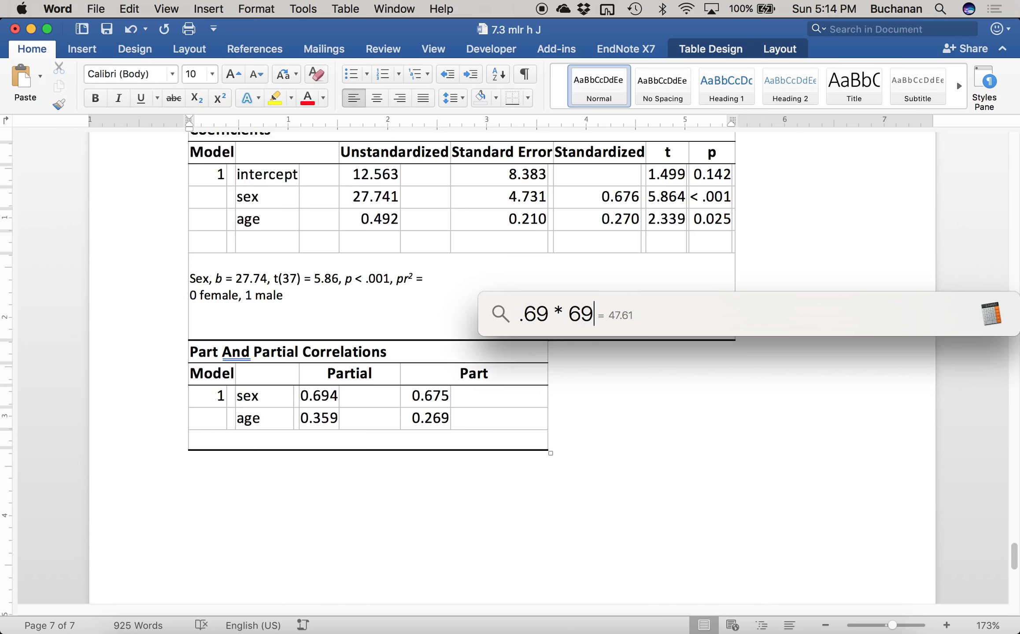
pyautogui.click(569, 313)
pyautogui.write('.')
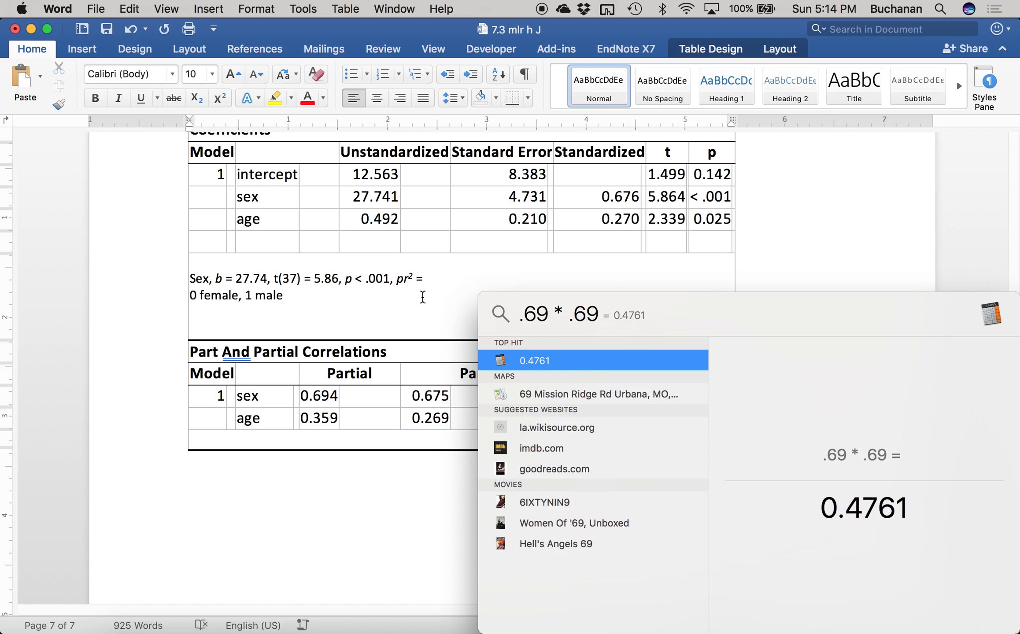
pyautogui.click(443, 279)
pyautogui.write('.38')
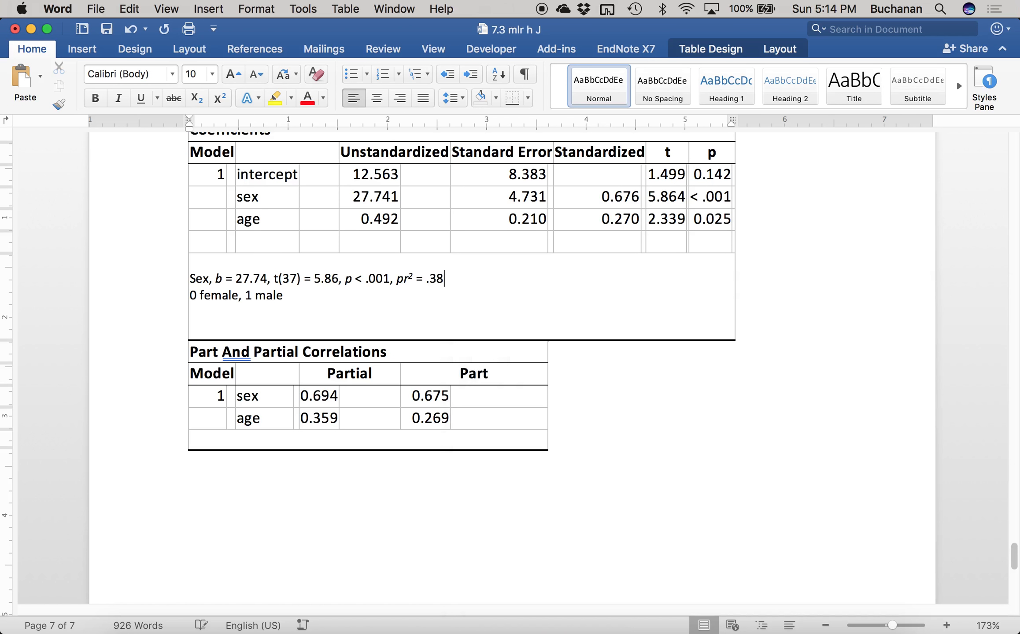
# Correct the pr² value in the sex results line to .48.
pyautogui.press('BackSpace')
pyautogui.press('BackSpace')
pyautogui.write('48')
# Start a results line below the coding note reading "Age, b = 0.49, t(", with the b and t in italics.
pyautogui.press('Down')
pyautogui.press('Down')
pyautogui.write('Age,')
pyautogui.press('super+i')
pyautogui.write('b')
pyautogui.press('super+i')
pyautogui.write('= .4')
pyautogui.press('BackSpace')
pyautogui.press('BackSpace')
pyautogui.write('0.49,')
pyautogui.press('super+i')
pyautogui.write('t')
pyautogui.press('super+i')
pyautogui.write('(')
# Italicize the t in the sex results line and return to the end of the age line.
pyautogui.doubleClick(274, 279)
pyautogui.press('super+i')
pyautogui.press('Down')
pyautogui.press('Down')
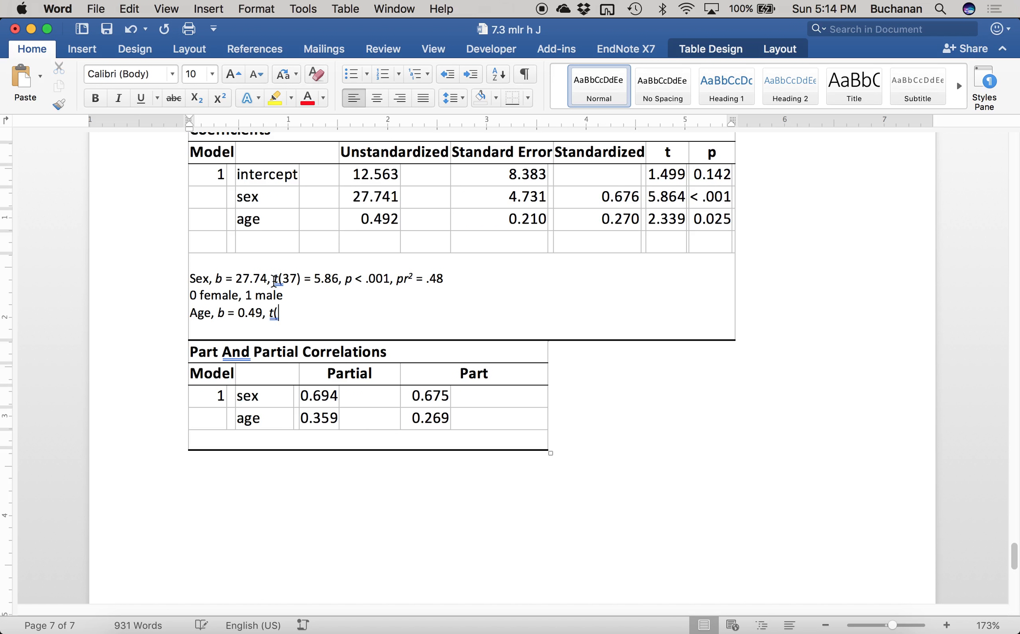
# Continue the age results line with 37) = 2.34, p = .03, and a trailing comma, with only the p in italics.
pyautogui.write('37')
pyautogui.moveTo(892, 625); pyautogui.dragTo(897, 626)
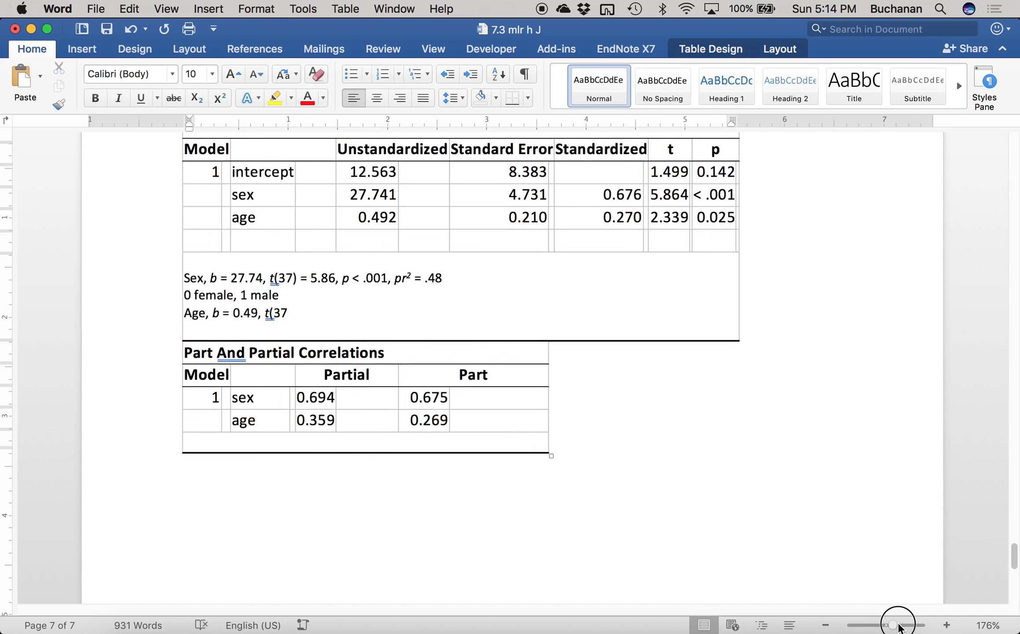
pyautogui.scroll(3, 374, 303)
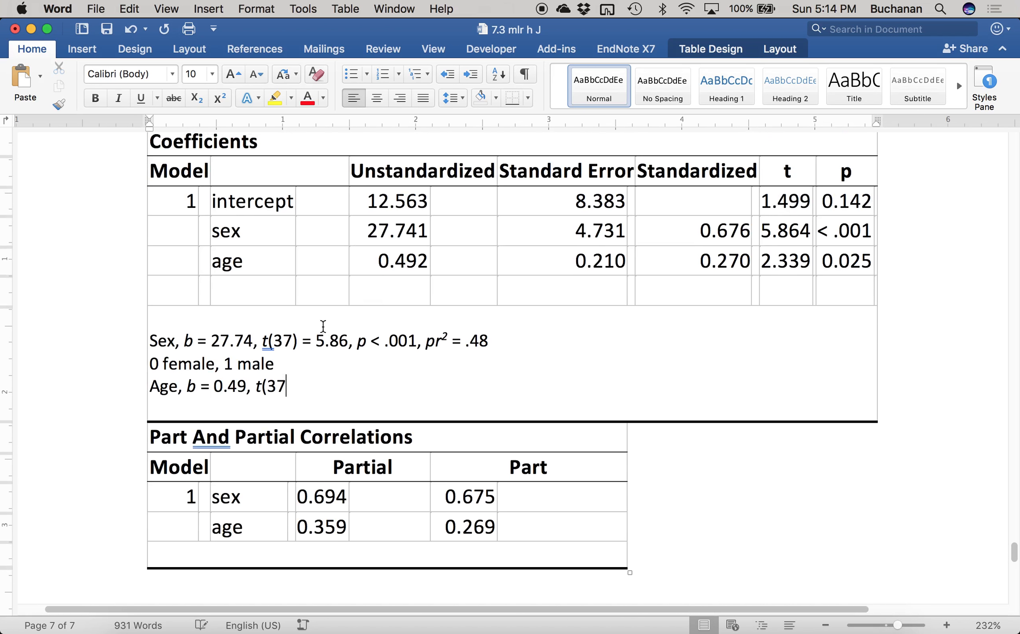
pyautogui.write(') =')
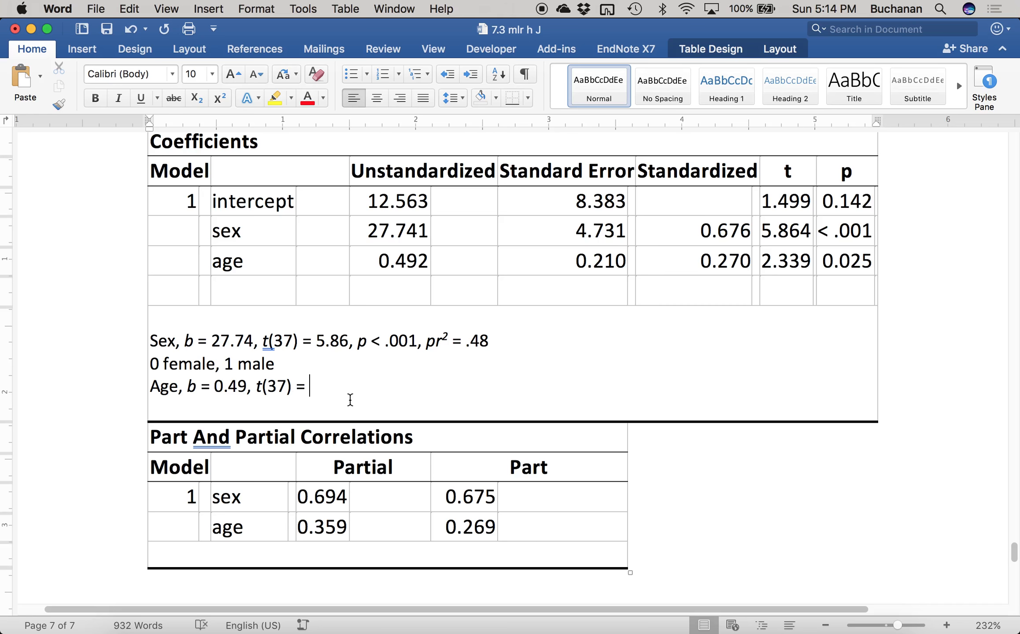
pyautogui.write('2.34,')
pyautogui.press('super+i')
pyautogui.write('p')
pyautogui.press('super+i')
pyautogui.write('= .03,')
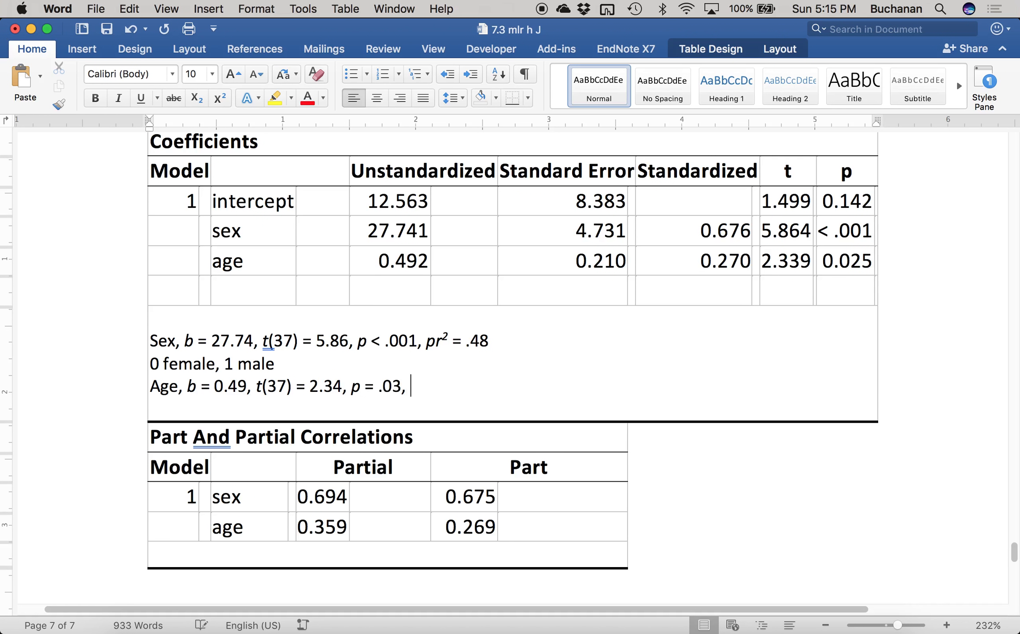
# Append pr² = to the age results line by copying the formatted text from the sex line.
pyautogui.press('super+i')
pyautogui.write('pr')
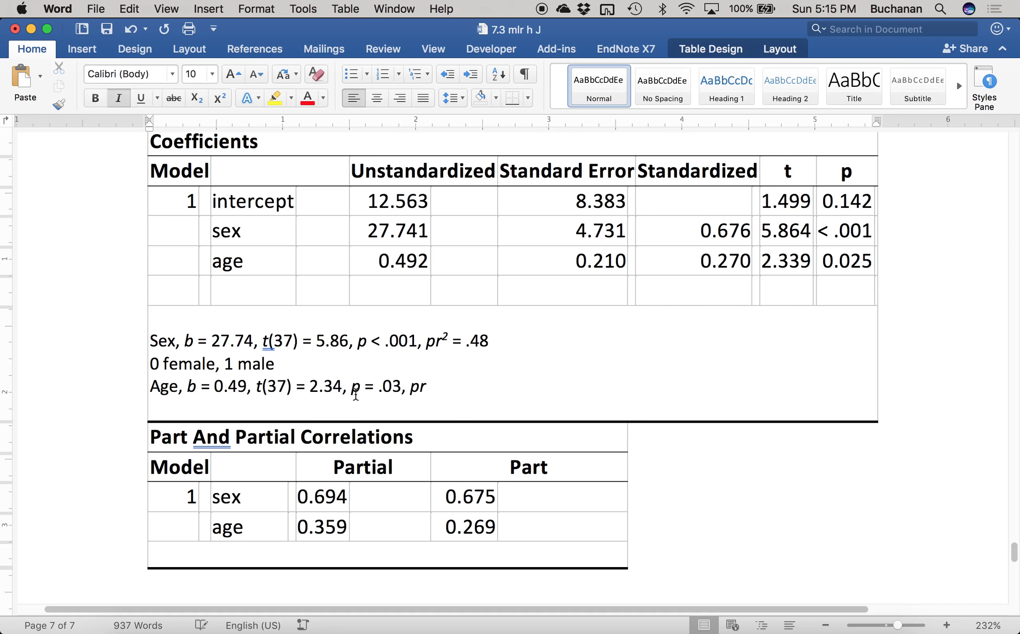
pyautogui.moveTo(425, 343); pyautogui.dragTo(469, 343)
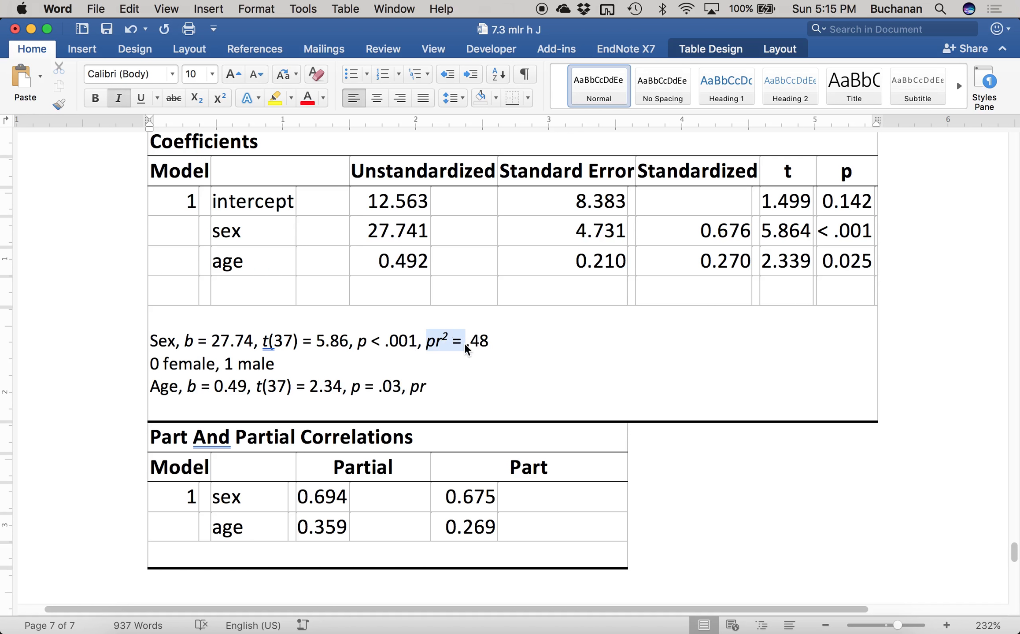
pyautogui.press('super+c')
pyautogui.doubleClick(420, 387)
pyautogui.press('super+v')
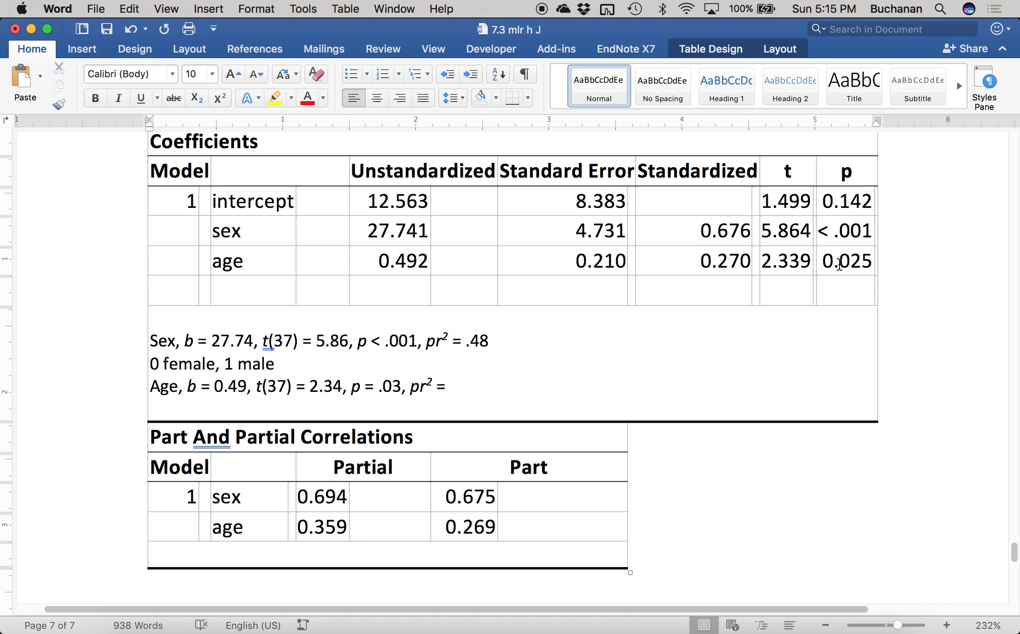
# Calculate .36*.36 in Spotlight and enter .13 as the pr² value in the age results line.
pyautogui.click(940, 9)
pyautogui.write('.46')
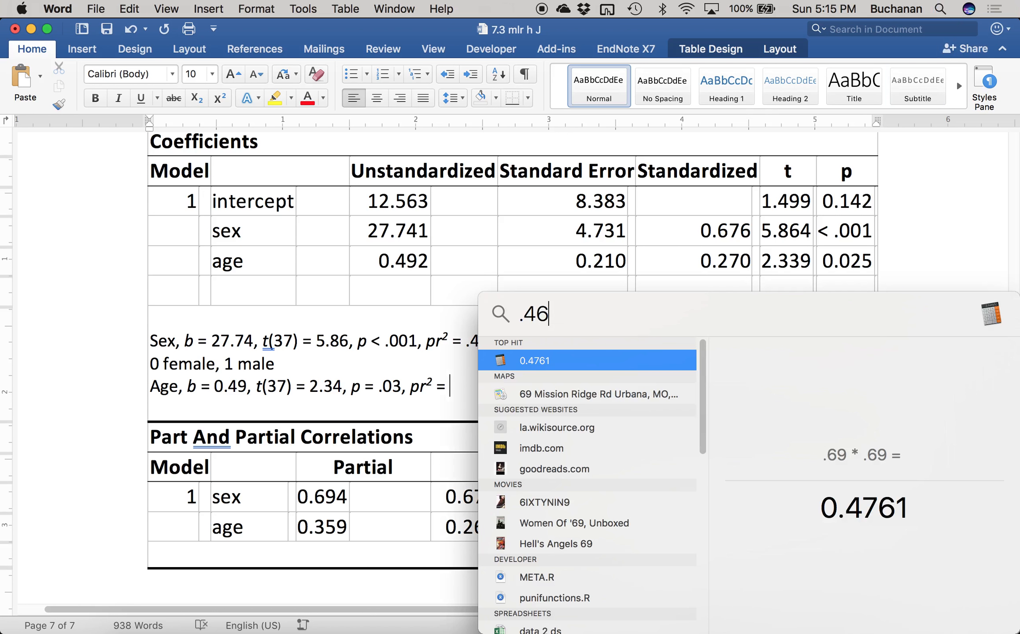
pyautogui.press('BackSpace')
pyautogui.press('BackSpace')
pyautogui.write('36*.36')
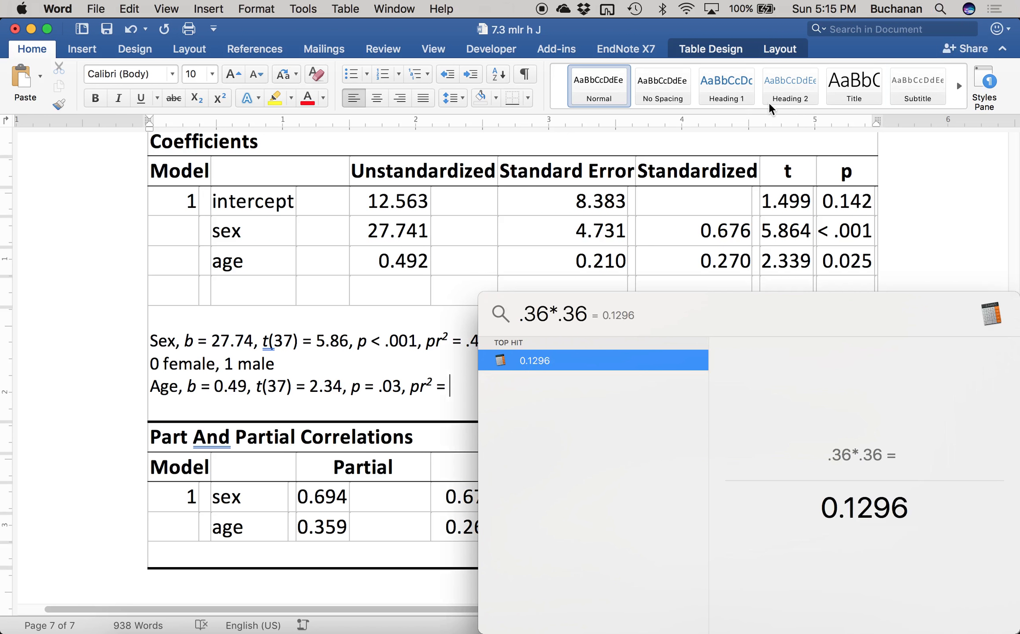
pyautogui.press('Escape')
pyautogui.press('Return')
pyautogui.write('.')
pyautogui.press('BackSpace')
pyautogui.press('BackSpace')
pyautogui.write('.14')
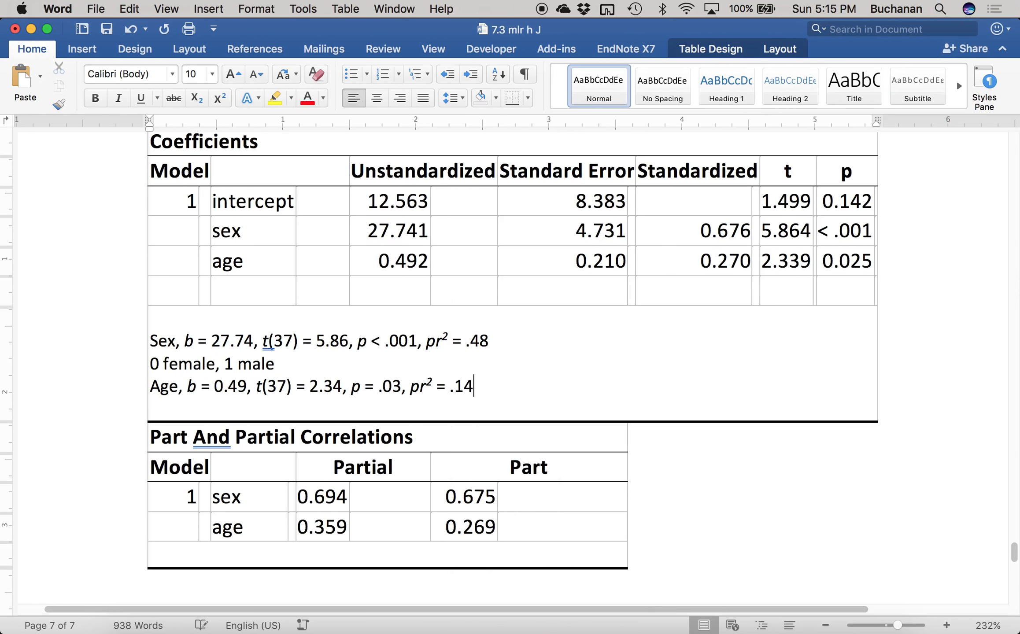
pyautogui.press('BackSpace')
pyautogui.write('3')
# Select R² = .51 in the overall model results line under the Model Summary and save the document.
pyautogui.scroll(10, 453, 391)
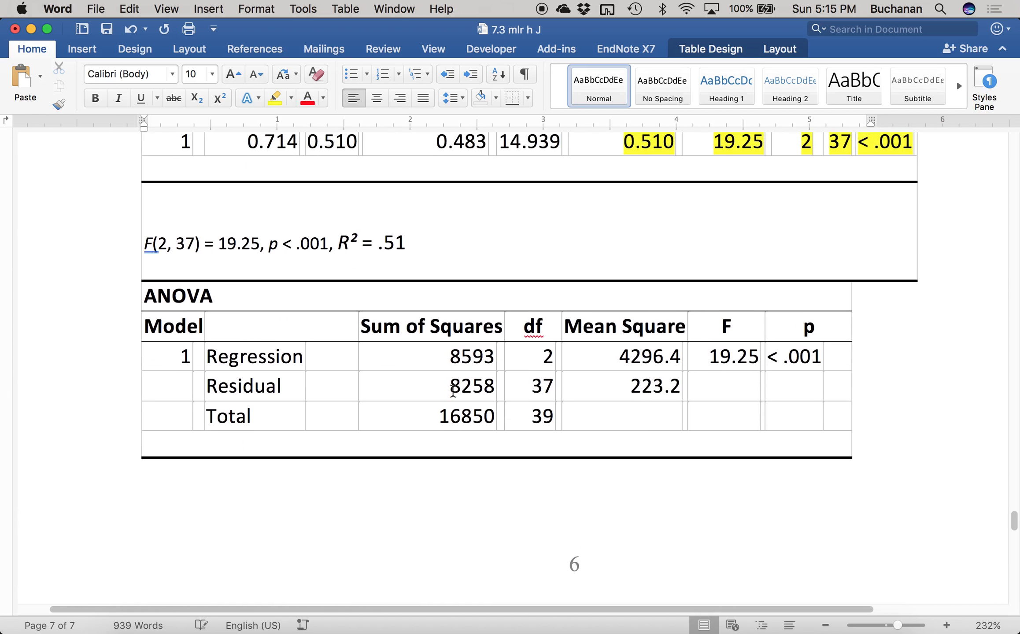
pyautogui.scroll(3, 453, 391)
pyautogui.moveTo(405, 328); pyautogui.dragTo(347, 330)
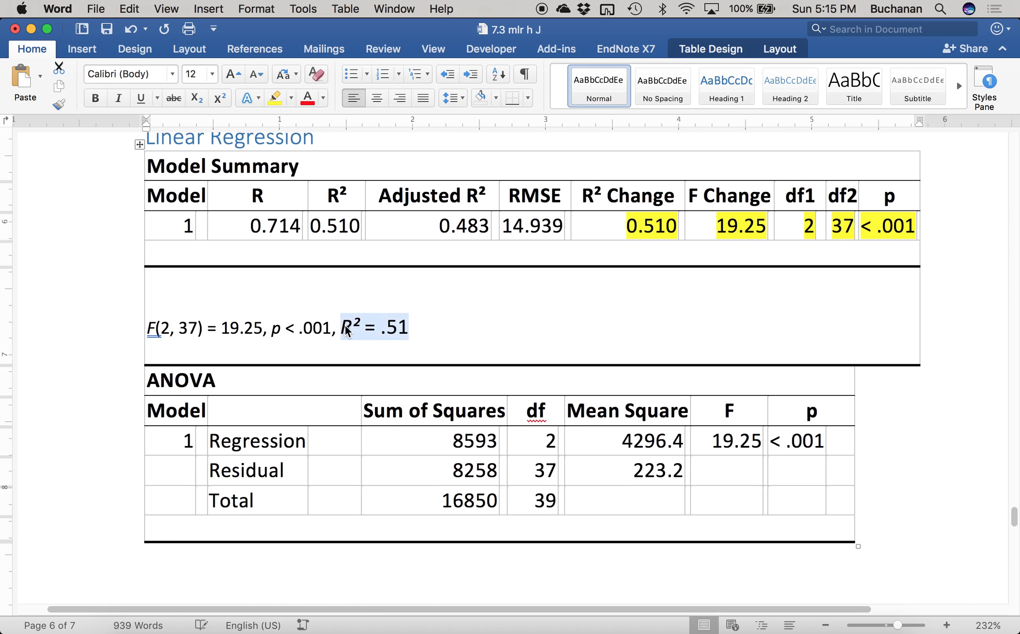
pyautogui.press('super+s')
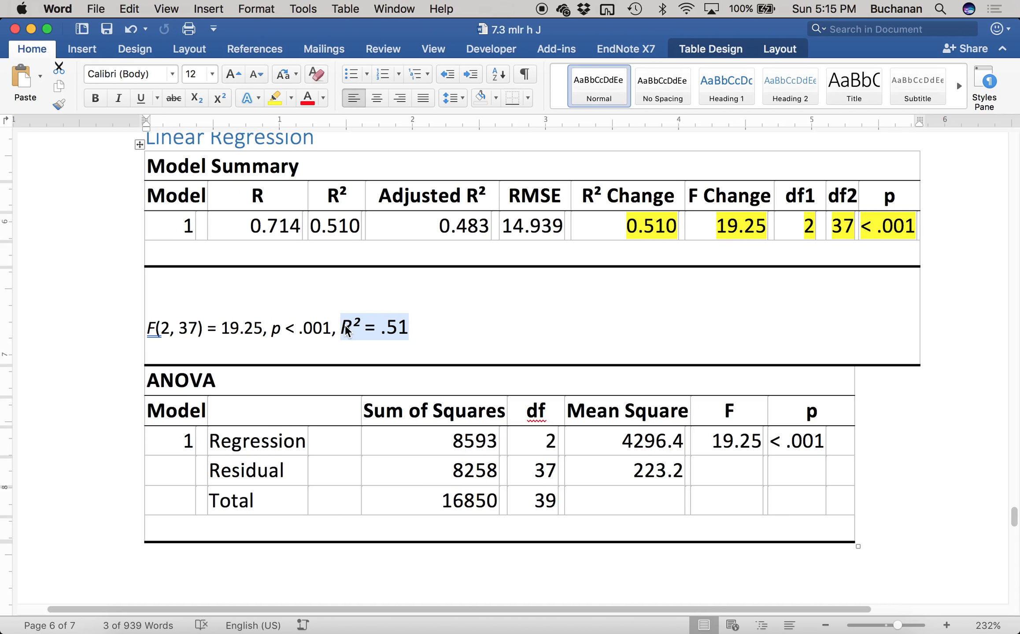
# Review the sex and age results lines and select their standardized coefficients in the Coefficients table.
pyautogui.scroll(-10, 346, 330)
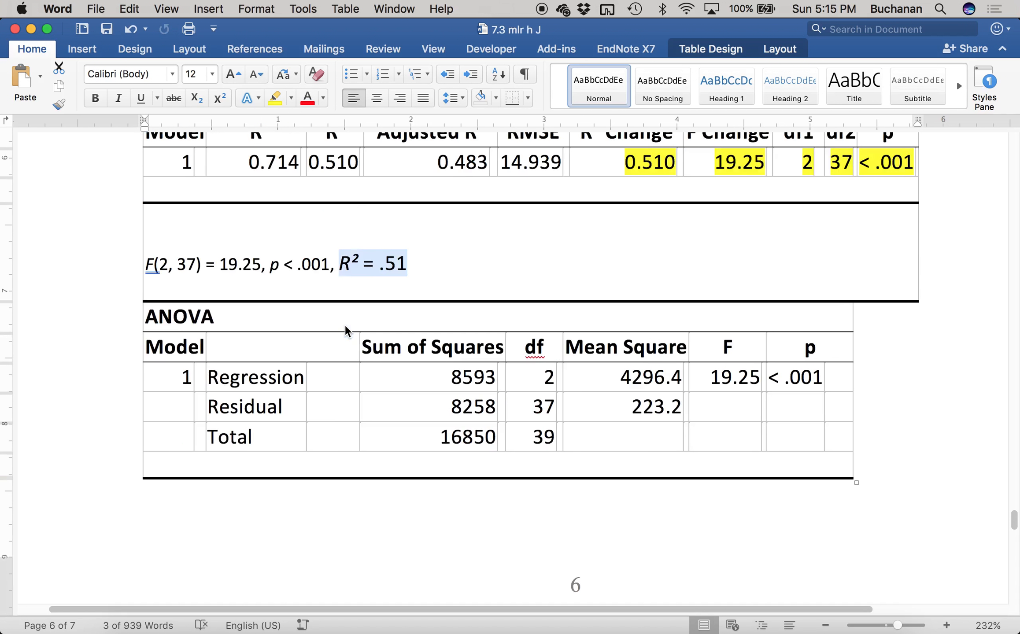
pyautogui.click(336, 283)
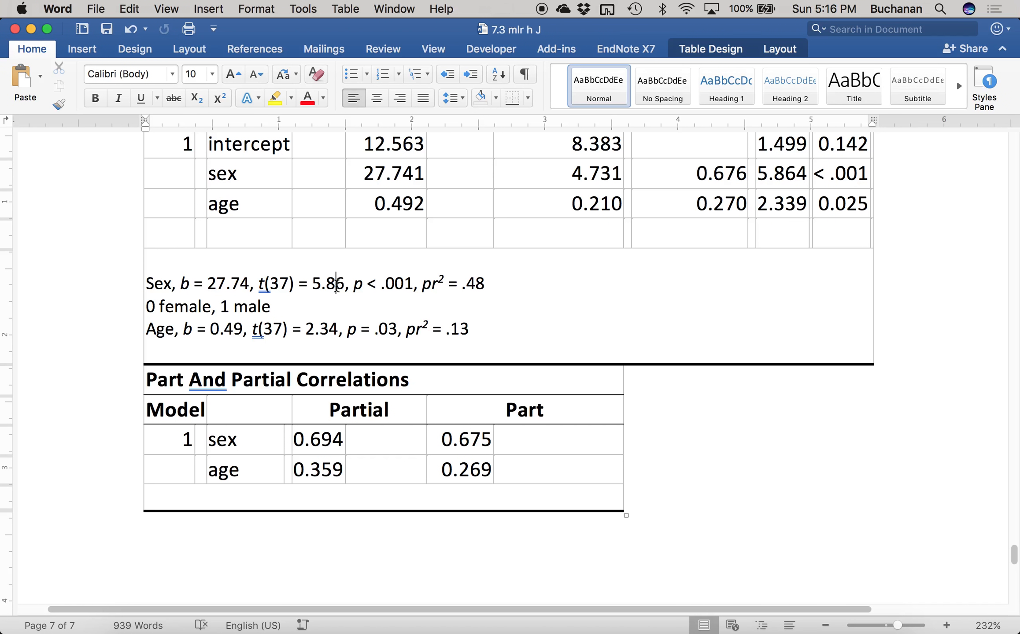
pyautogui.scroll(3, 685, 276)
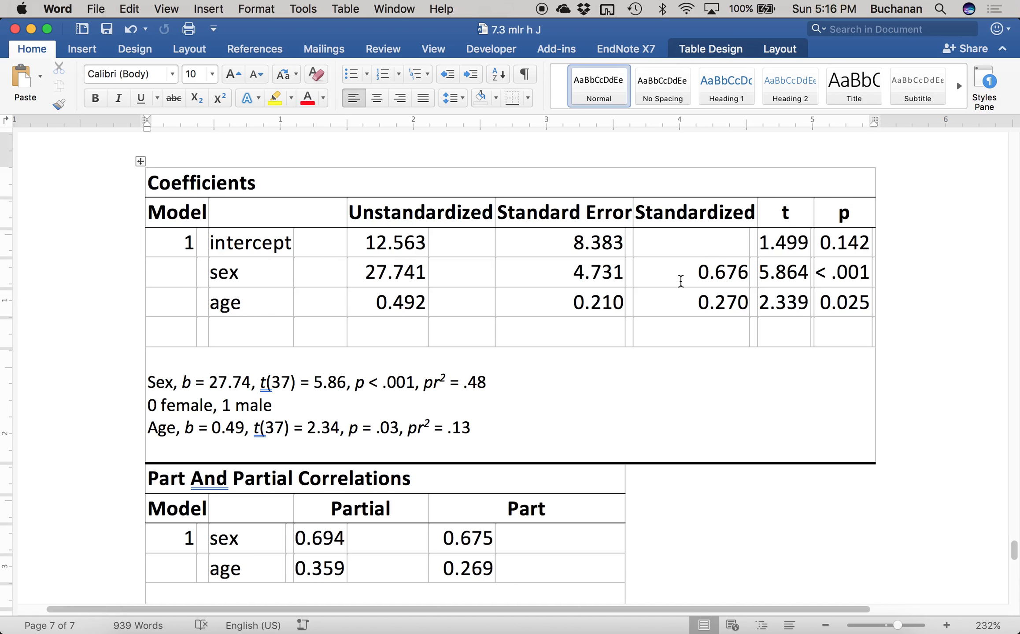
pyautogui.moveTo(695, 271); pyautogui.dragTo(724, 305)
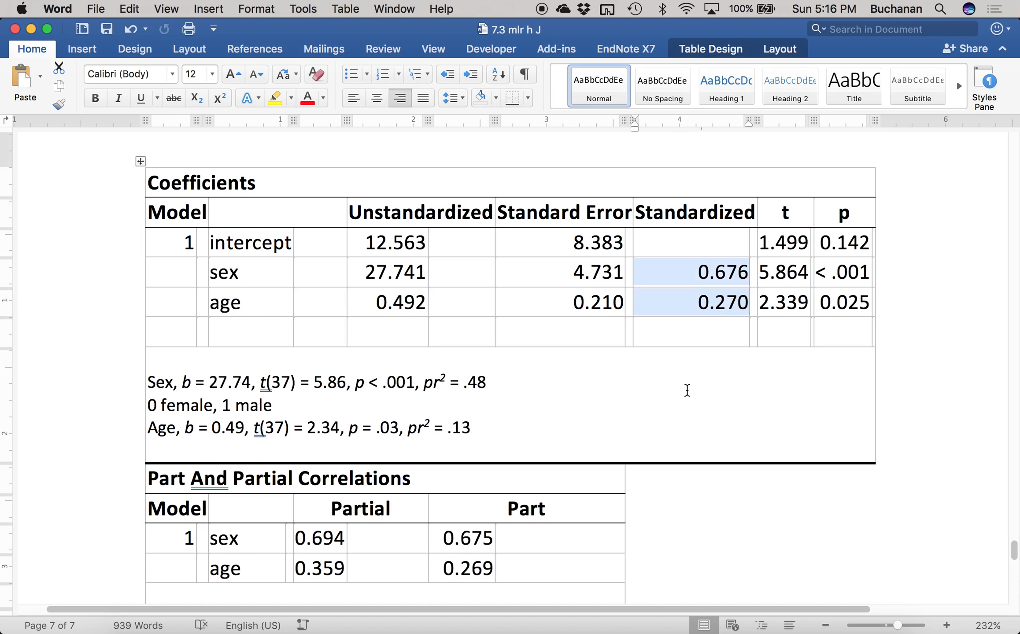
# Add the heading STEP 2 below the Part And Partial Correlations table, followed by a new line.
pyautogui.scroll(-15, 687, 390)
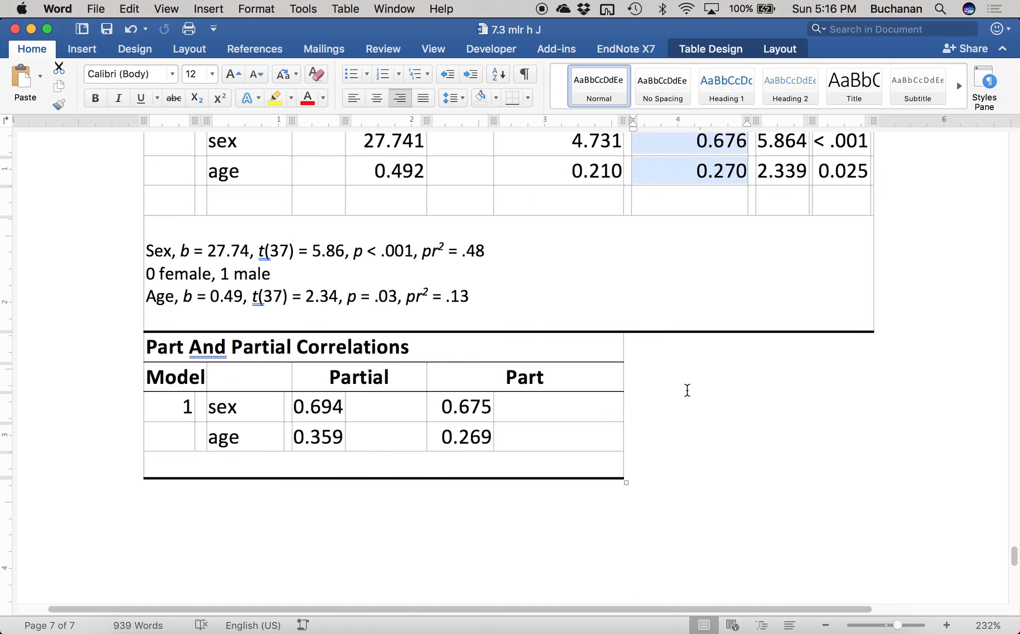
pyautogui.scroll(10, 686, 390)
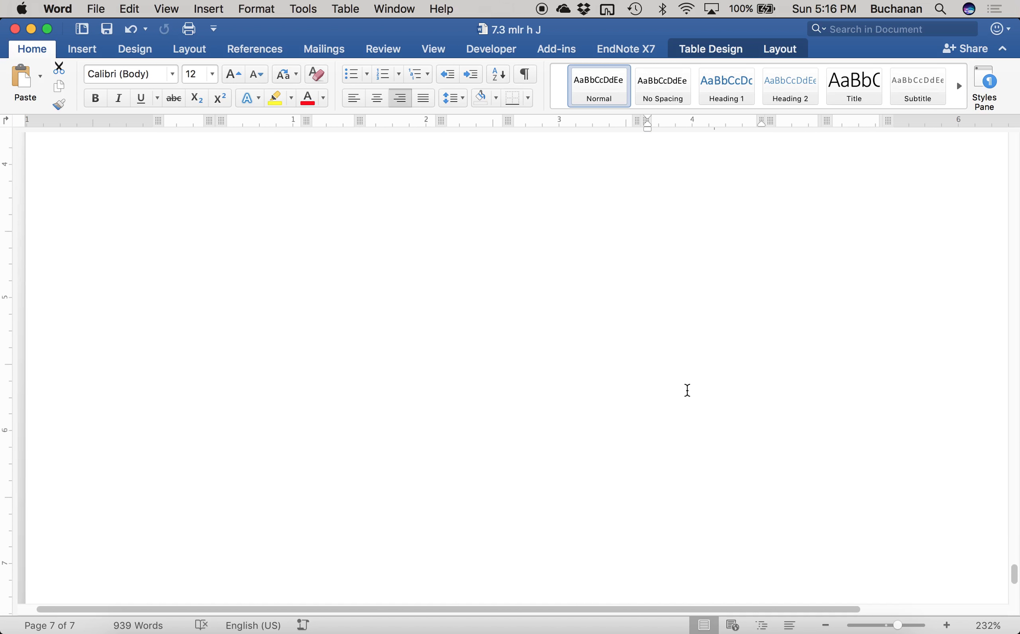
pyautogui.click(246, 364)
pyautogui.press('Return')
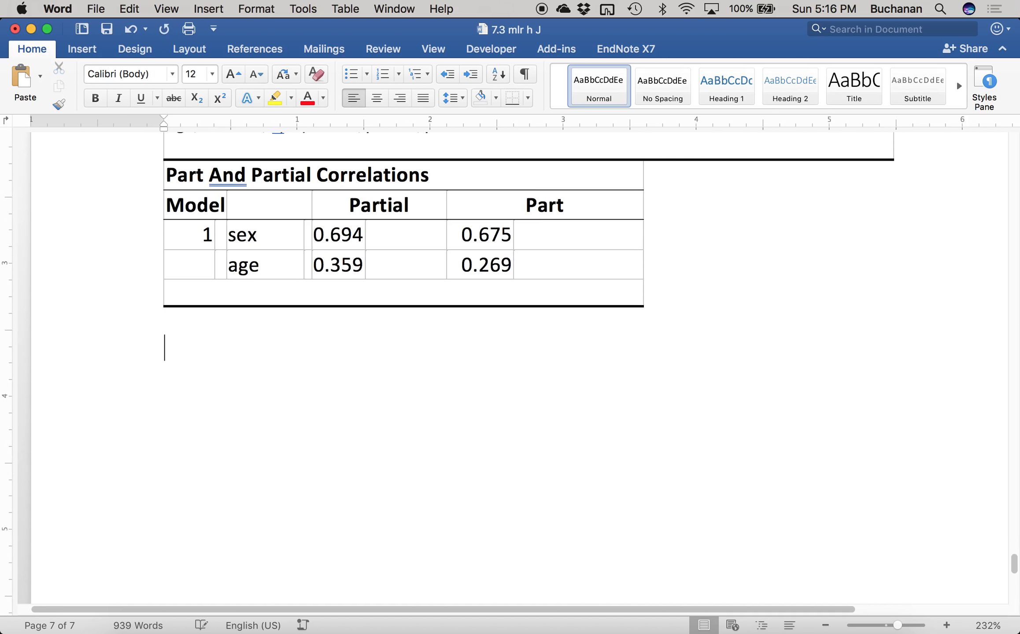
pyautogui.write('STEP 3')
pyautogui.press('BackSpace')
pyautogui.write('2')
pyautogui.press('Return')
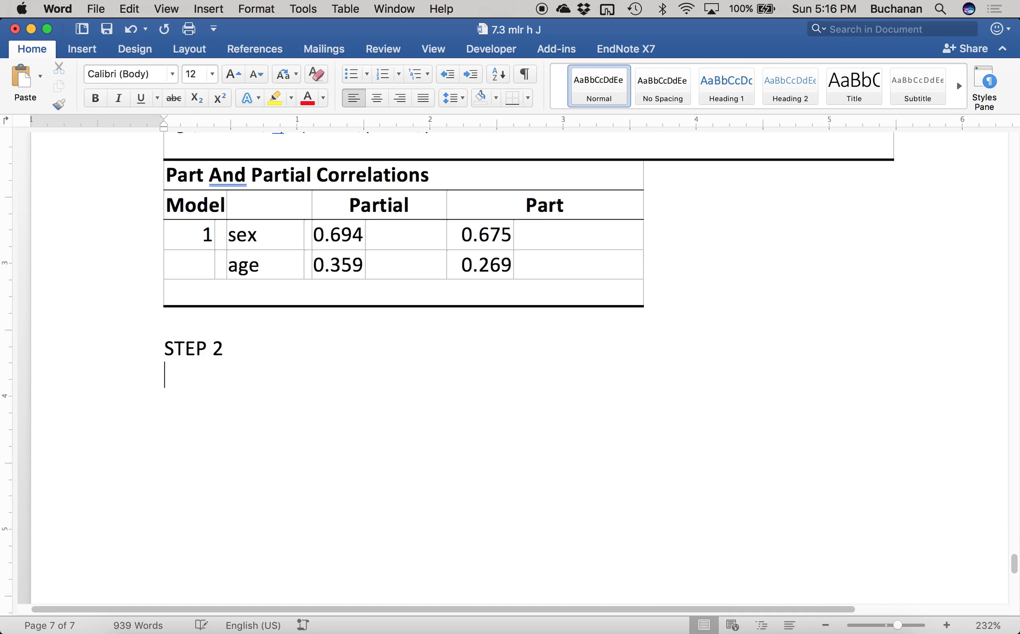
# Switch to JASP, close the finished step 1 analysis options and start a new Linear Regression.
pyautogui.hotkey('ctrl', 'Up')
pyautogui.click(641, 224)
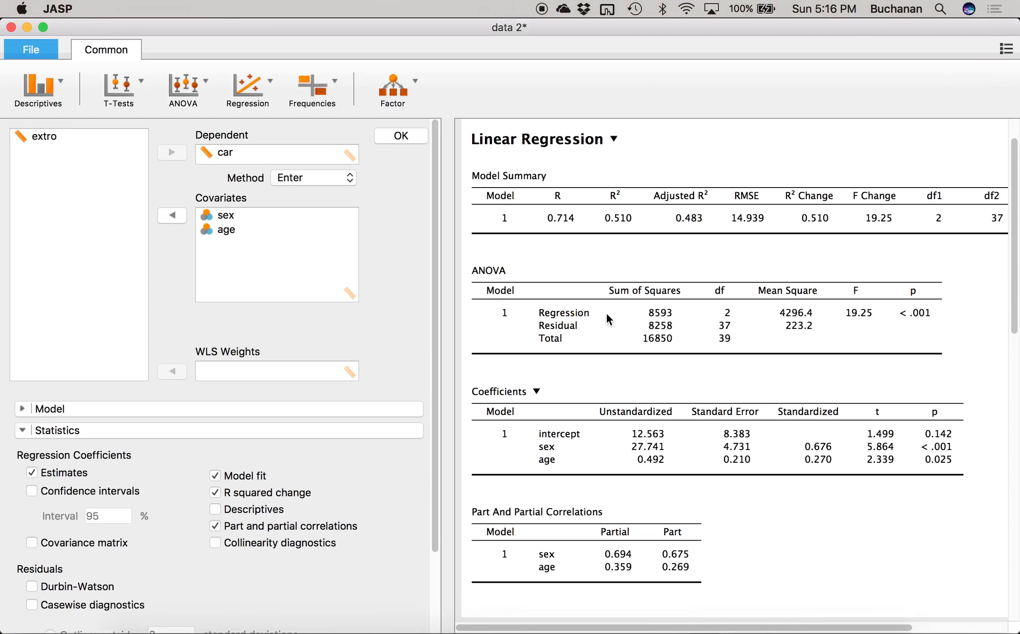
pyautogui.scroll(-5, 600, 302)
pyautogui.scroll(6, 599, 302)
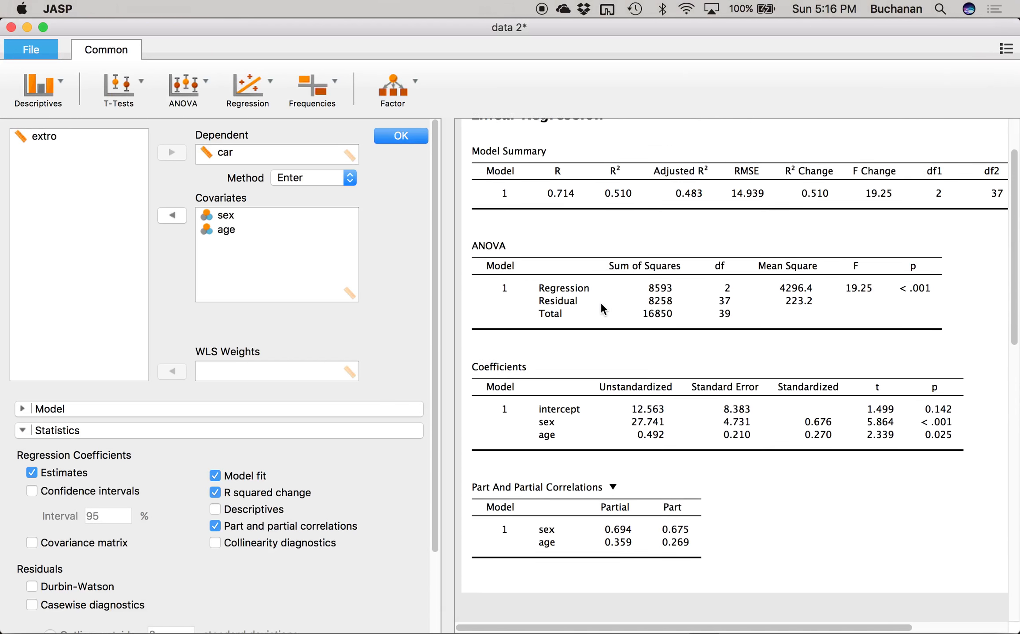
pyautogui.click(395, 137)
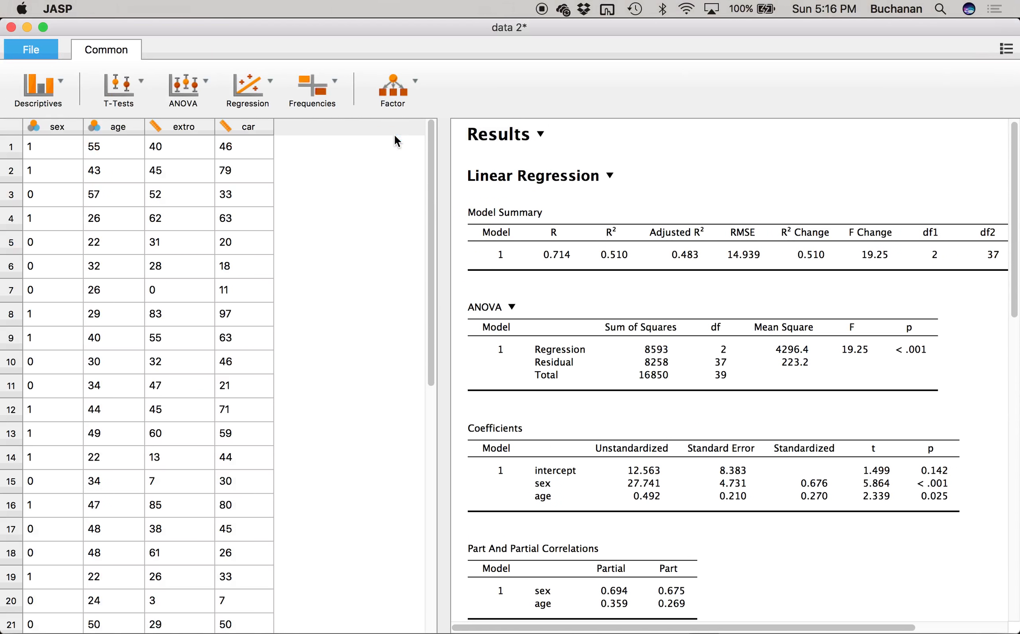
pyautogui.click(247, 91)
pyautogui.click(251, 140)
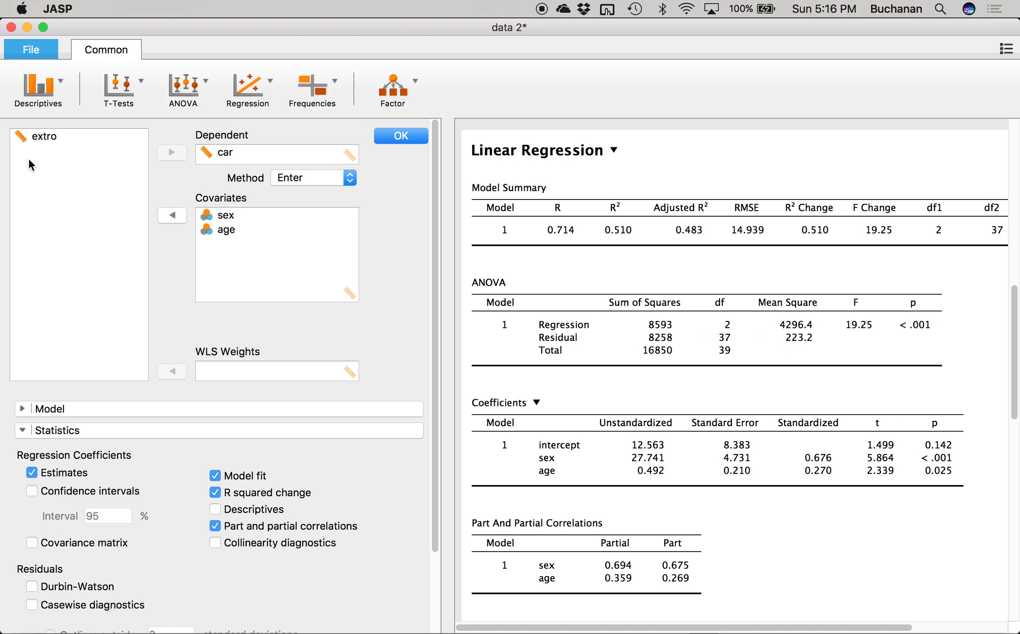
# Add extro to the covariates of the new regression and enable casewise diagnostics.
pyautogui.click(39, 135)
pyautogui.click(159, 218)
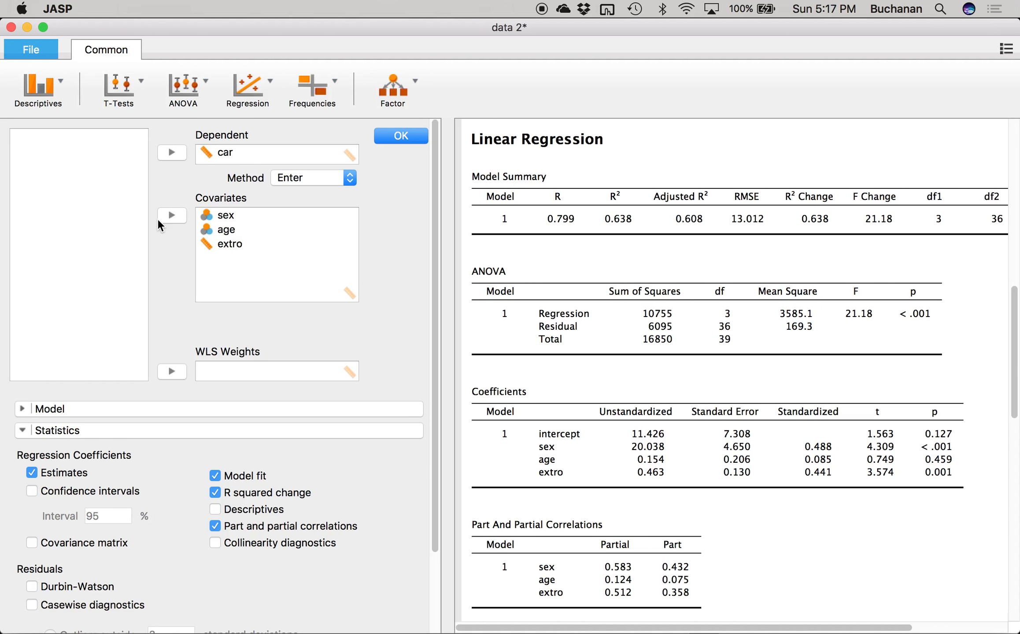
pyautogui.scroll(-3, 172, 524)
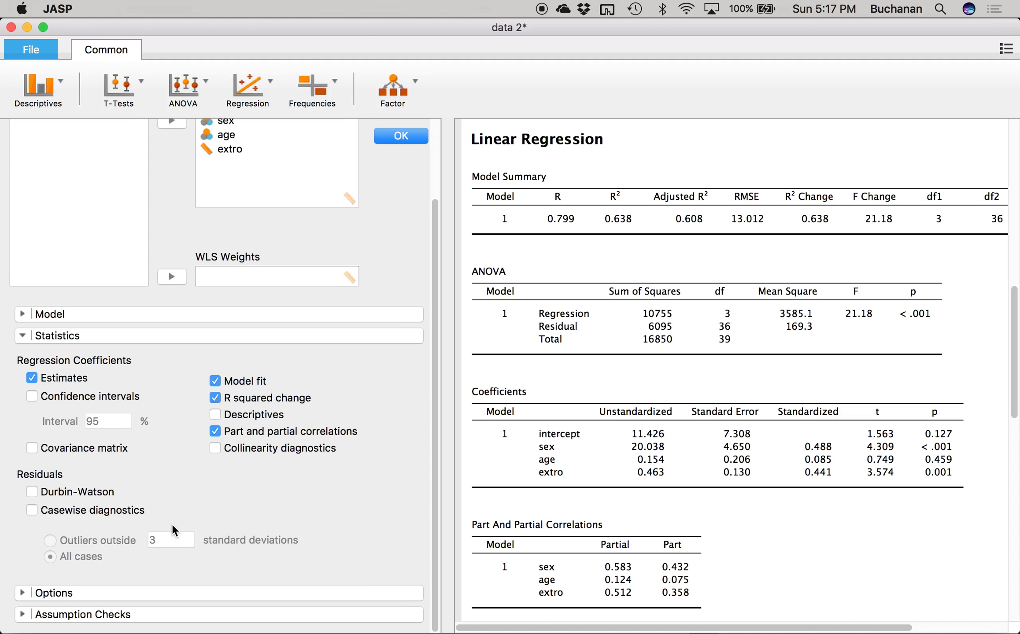
pyautogui.click(32, 512)
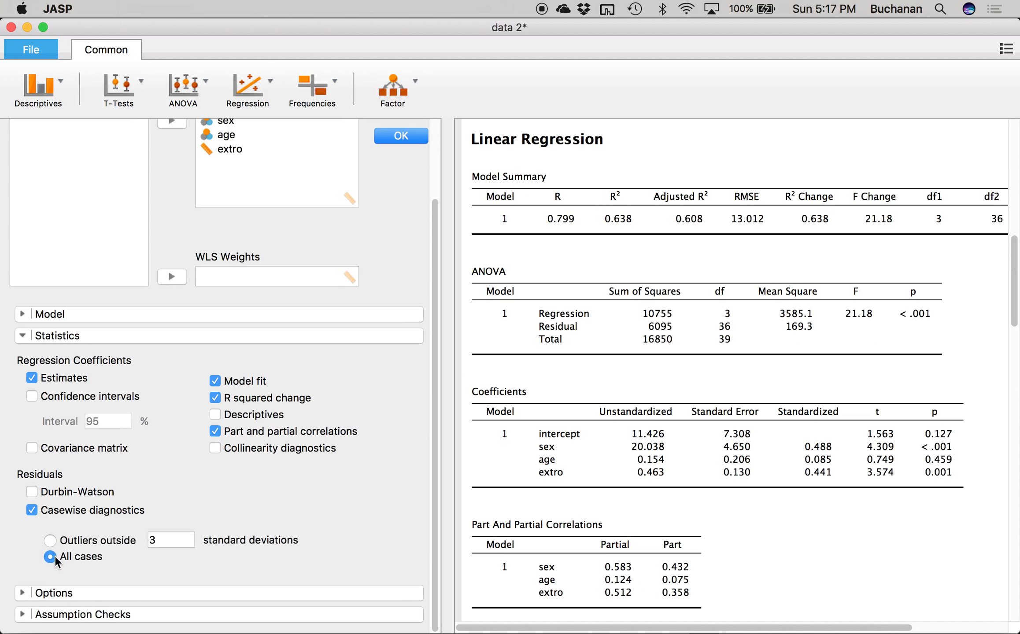
# Copy the entire output of the second Linear Regression and paste it below the STEP 2 heading in the Word document.
pyautogui.scroll(-10, 720, 432)
pyautogui.scroll(-2, 720, 432)
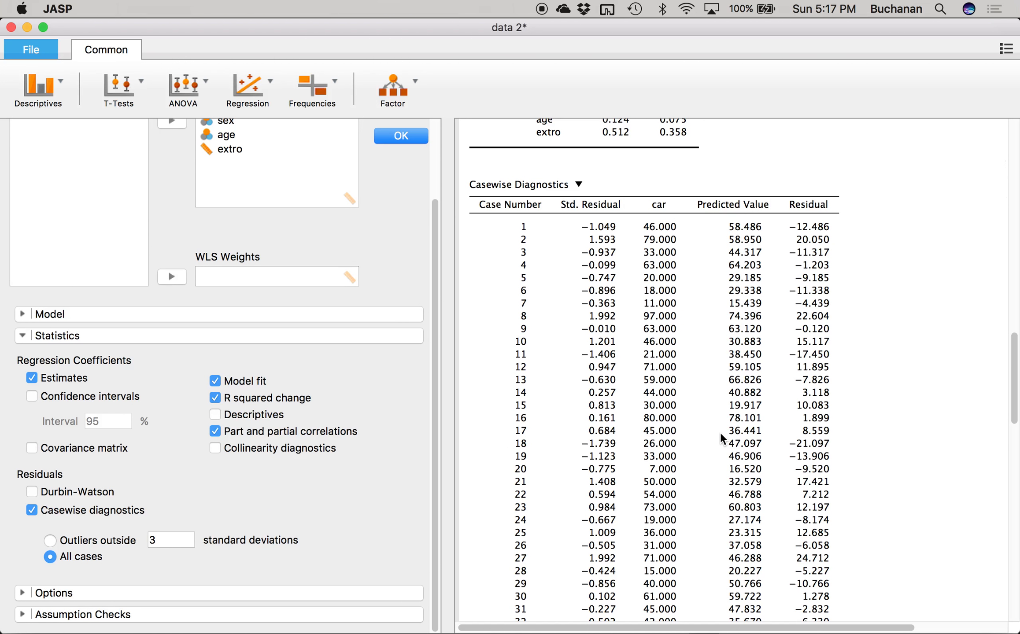
pyautogui.scroll(-3, 720, 432)
pyautogui.scroll(15, 720, 432)
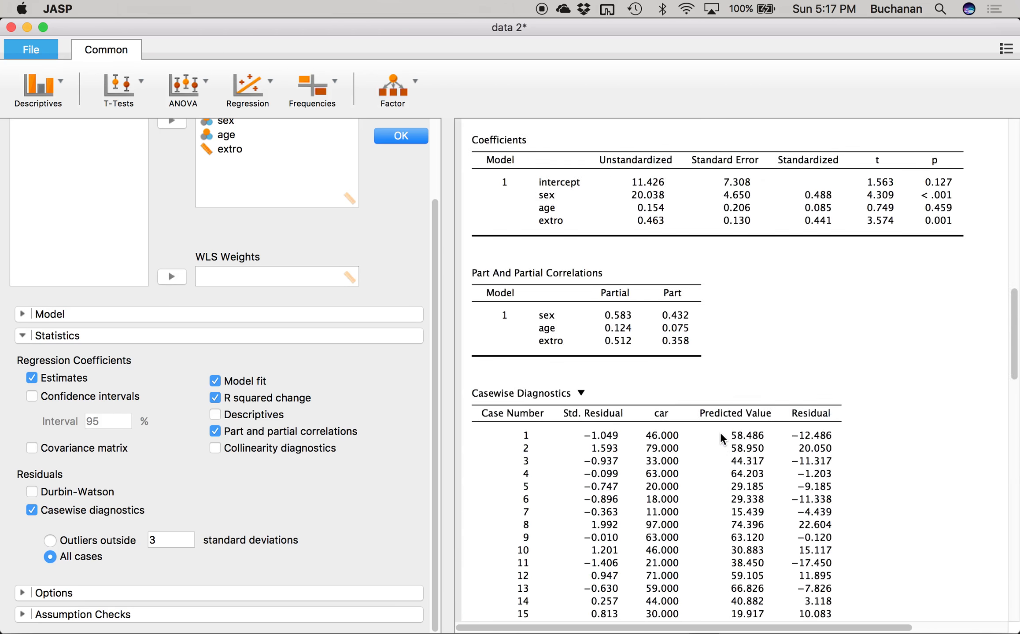
pyautogui.scroll(-5, 728, 443)
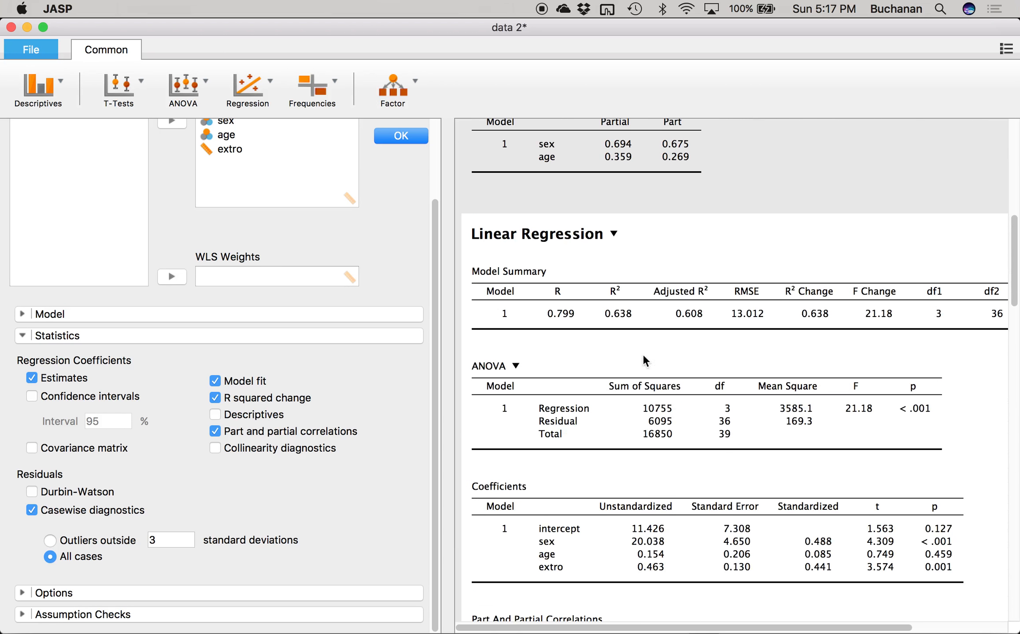
pyautogui.click(612, 236)
pyautogui.click(574, 260)
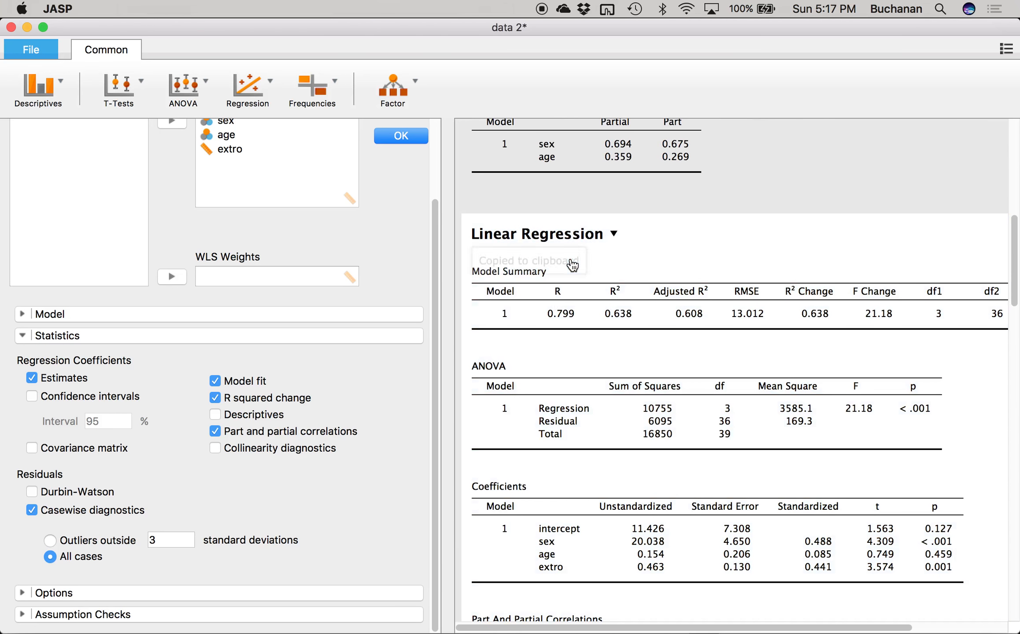
pyautogui.moveTo(8, 631)
pyautogui.click(676, 474)
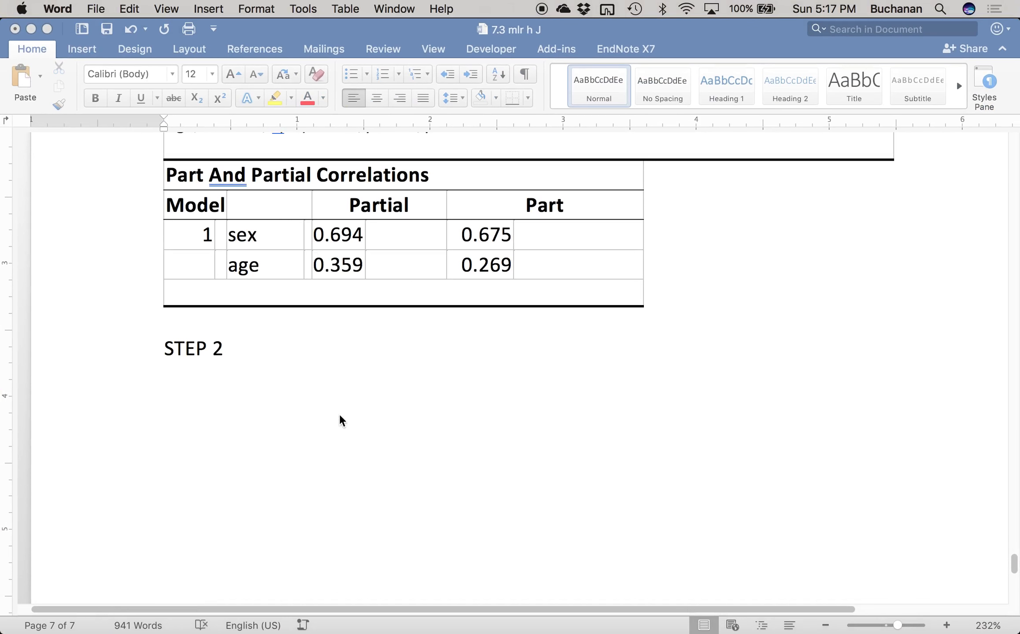
pyautogui.press('super+v')
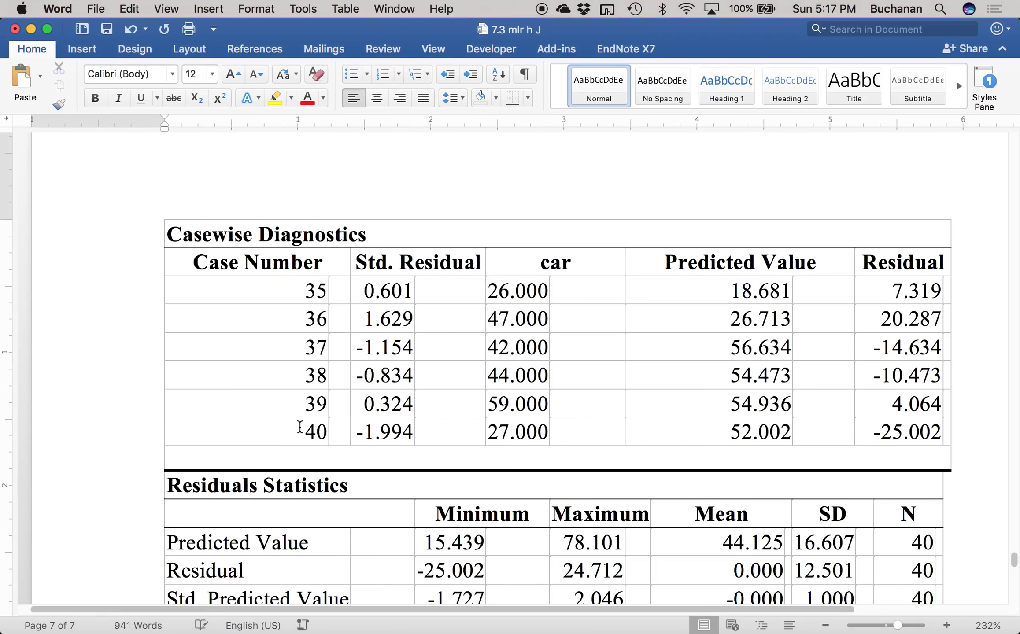
# Add a line below the step 2 Model Summary table and begin the statistic with an italic F and an opening parenthesis.
pyautogui.scroll(15, 300, 427)
pyautogui.scroll(10, 300, 427)
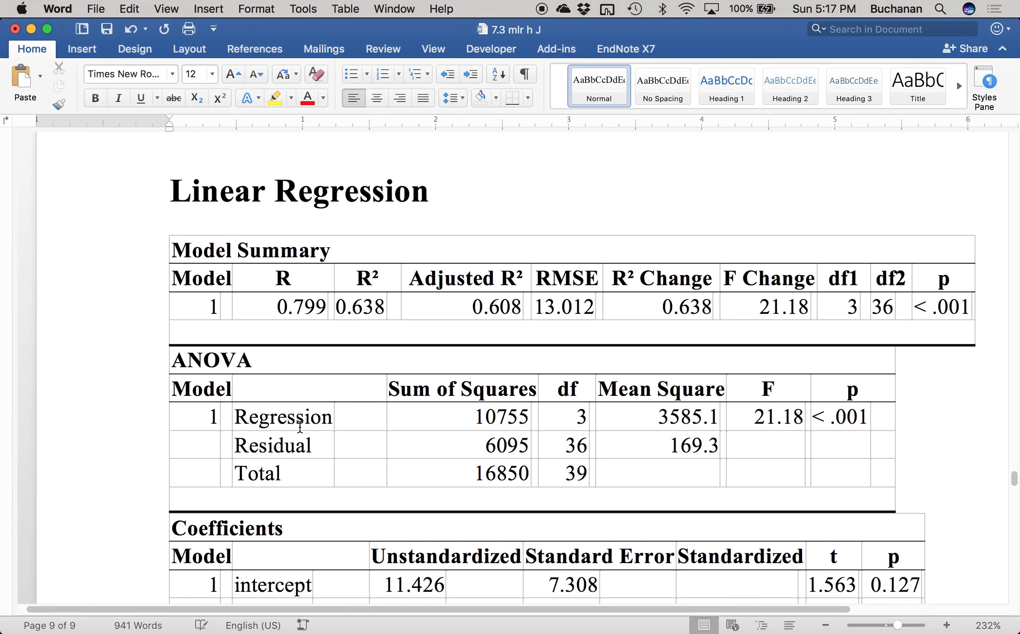
pyautogui.scroll(5, 299, 427)
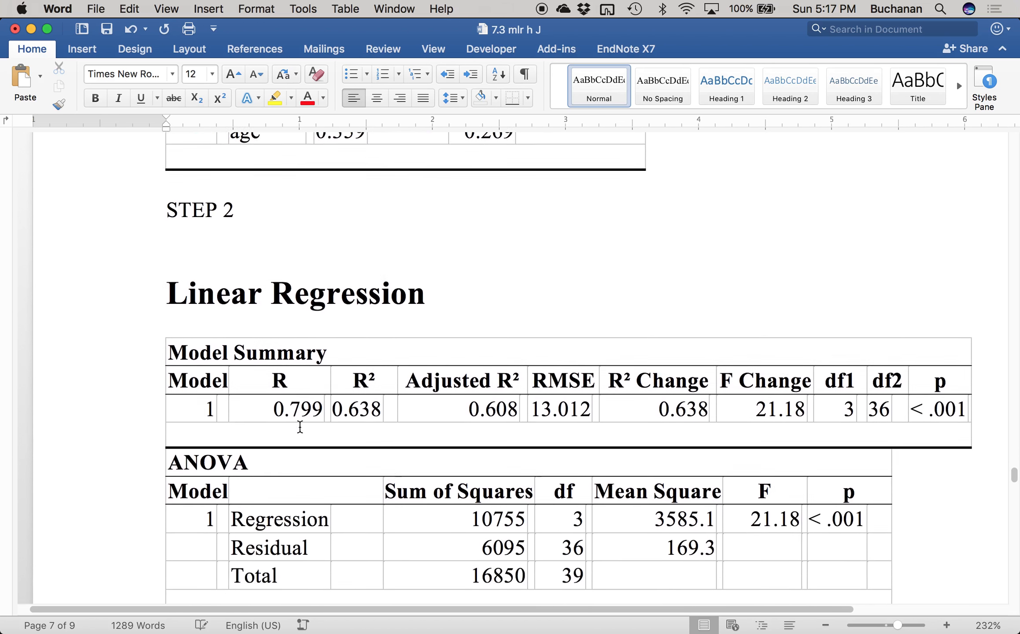
pyautogui.scroll(-3, 299, 427)
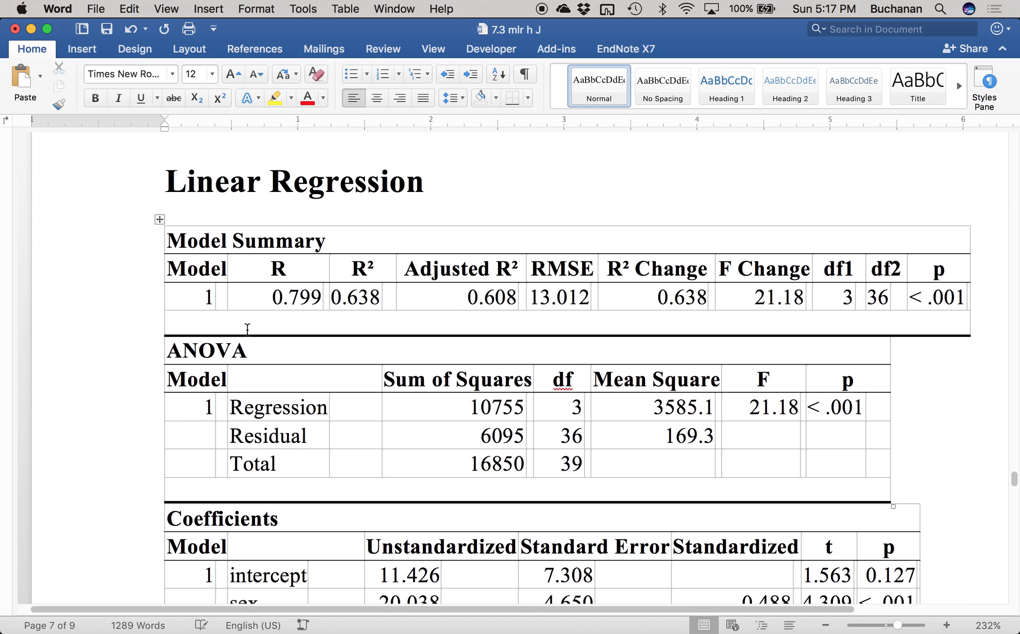
pyautogui.click(247, 328)
pyautogui.press('Return')
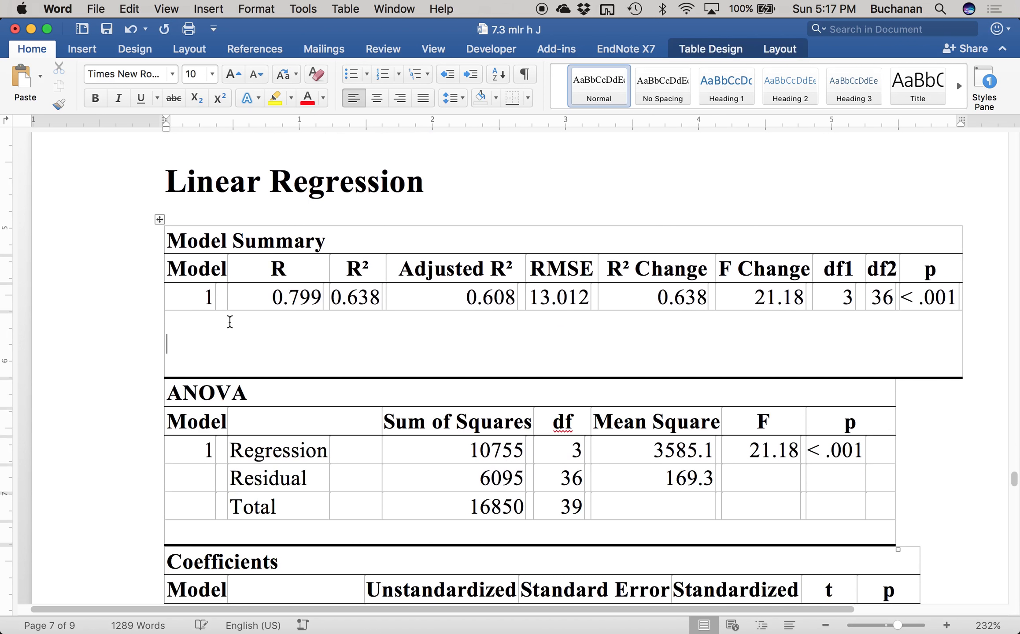
pyautogui.write('f')
pyautogui.press('BackSpace')
pyautogui.press('super+i')
pyautogui.write('f')
pyautogui.press('BackSpace')
pyautogui.write('F')
pyautogui.press('super+i')
pyautogui.write('(')
# Highlight the step 2 Model Summary values from R² Change through p in yellow and return to the statistic line.
pyautogui.moveTo(647, 294); pyautogui.dragTo(909, 299)
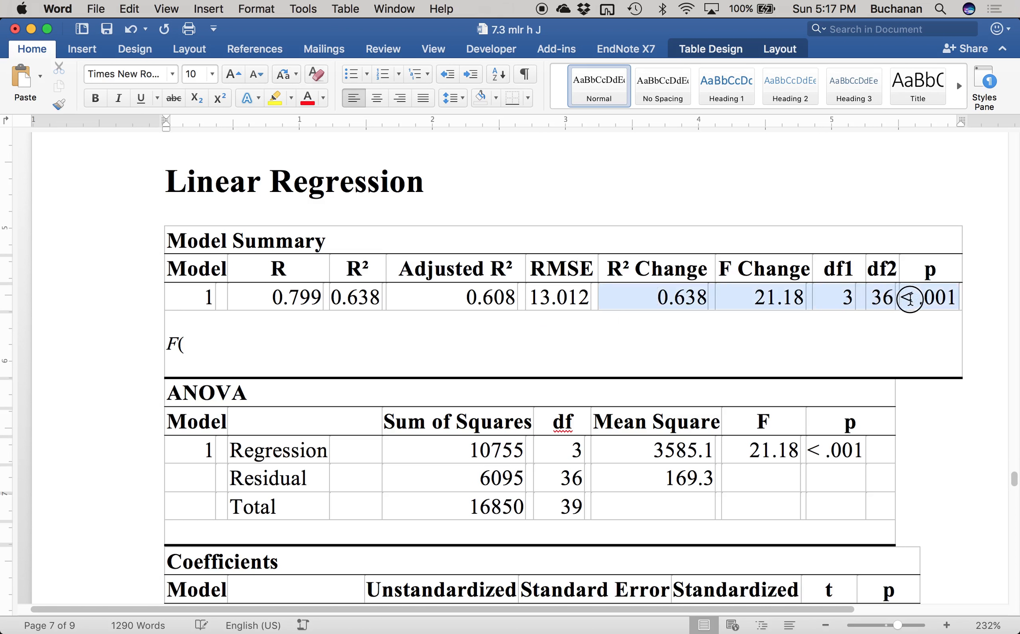
pyautogui.click(275, 98)
pyautogui.click(198, 340)
# Continue the F statistic with 3,36) = 21.18, p <.001, setting the p in italics.
pyautogui.write('2,')
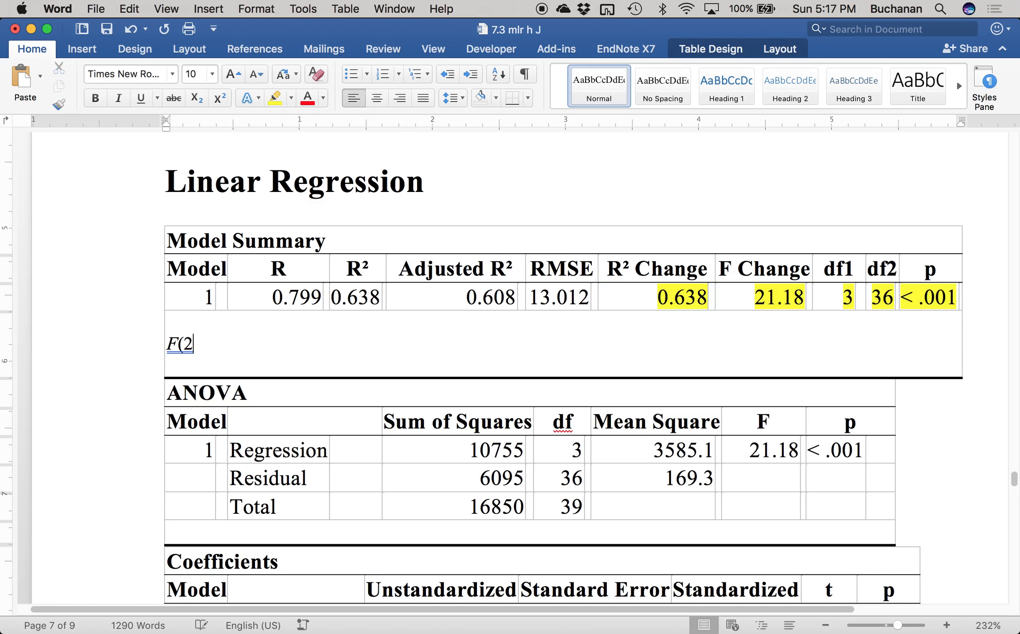
pyautogui.press('BackSpace')
pyautogui.press('BackSpace')
pyautogui.write('3,36')
pyautogui.press('BackSpace')
pyautogui.write('6) = 21.18,')
pyautogui.press('super+i')
pyautogui.write('p')
pyautogui.press('super+i')
pyautogui.write('<.')
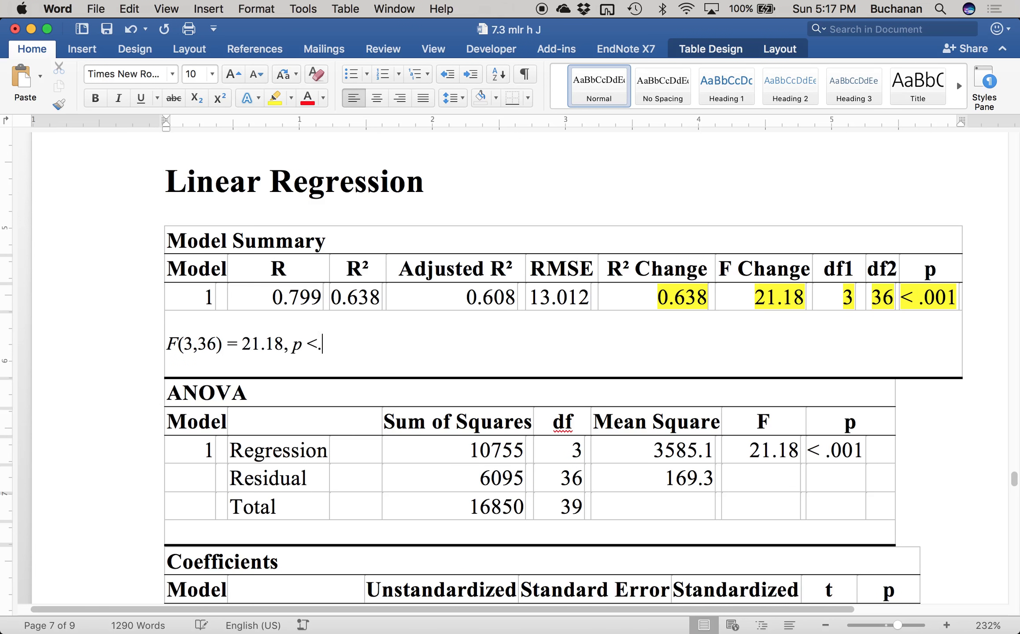
pyautogui.write('001,')
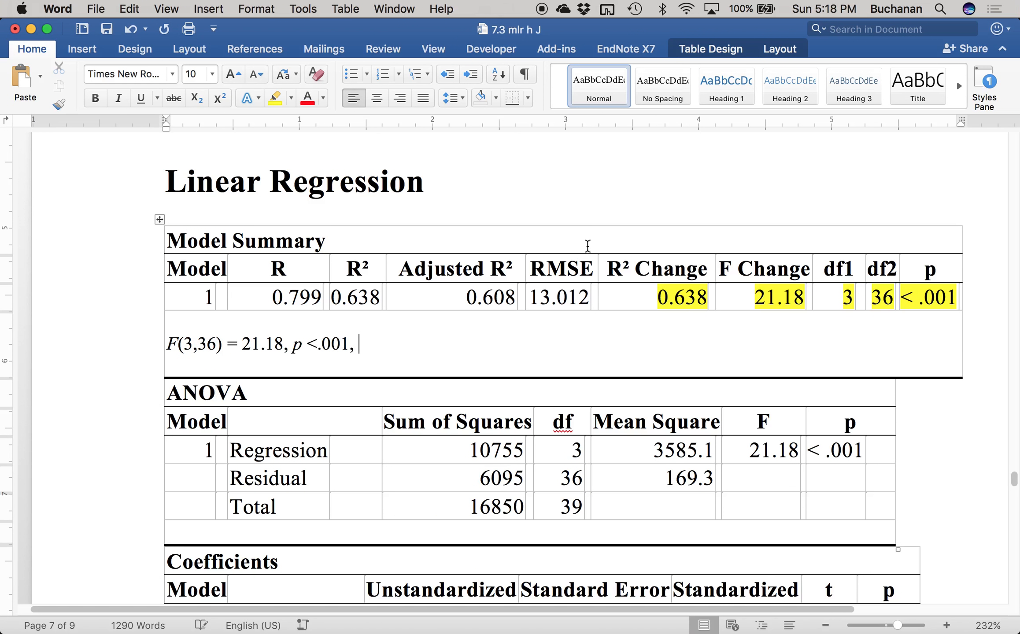
# Append R² = .64, to the statistic line, with an italic R and a superscript 2.
pyautogui.press('super+i')
pyautogui.write('R2')
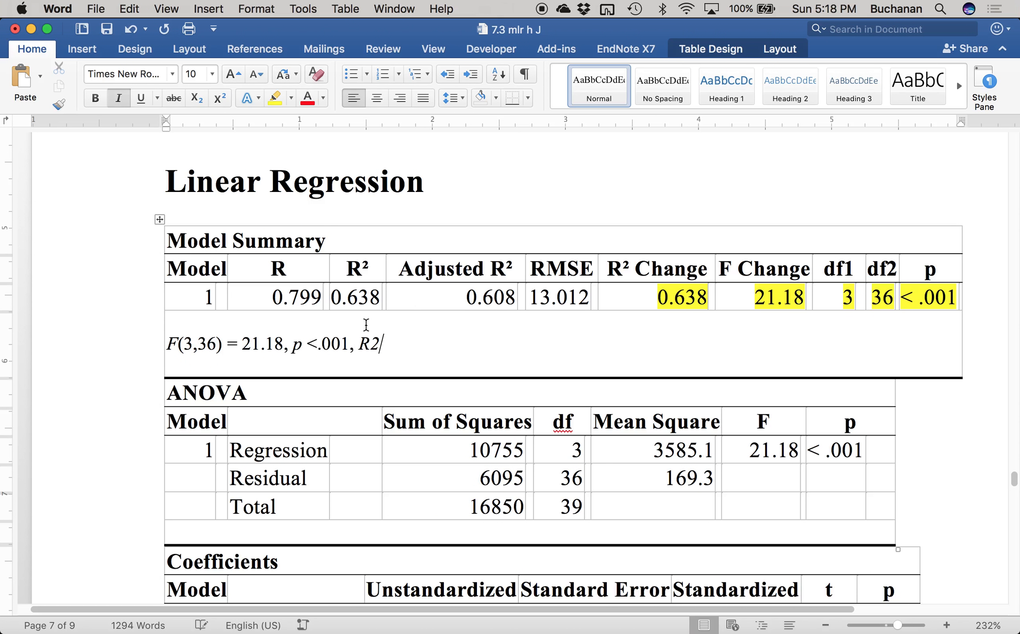
pyautogui.hotkey('shift', 'Left')
pyautogui.click(219, 98)
pyautogui.press('Right')
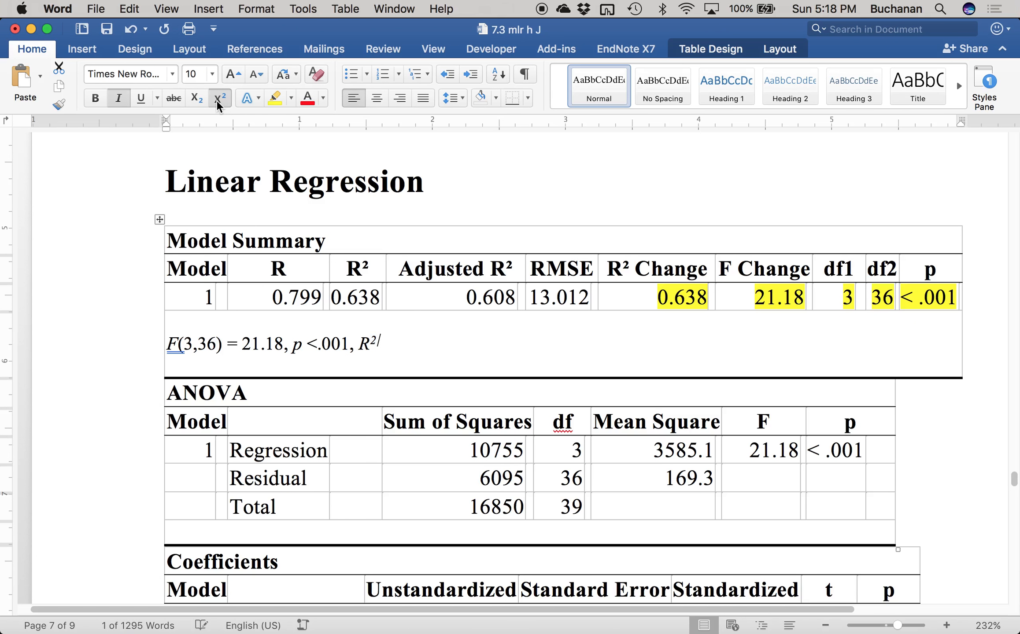
pyautogui.write('=')
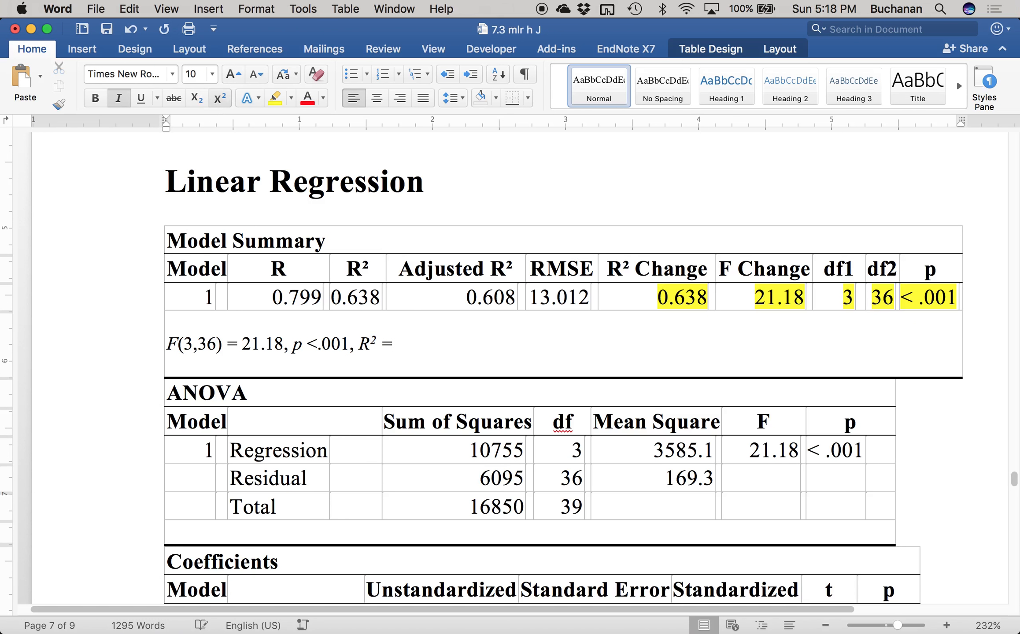
pyautogui.press('super+i')
pyautogui.write('.64,')
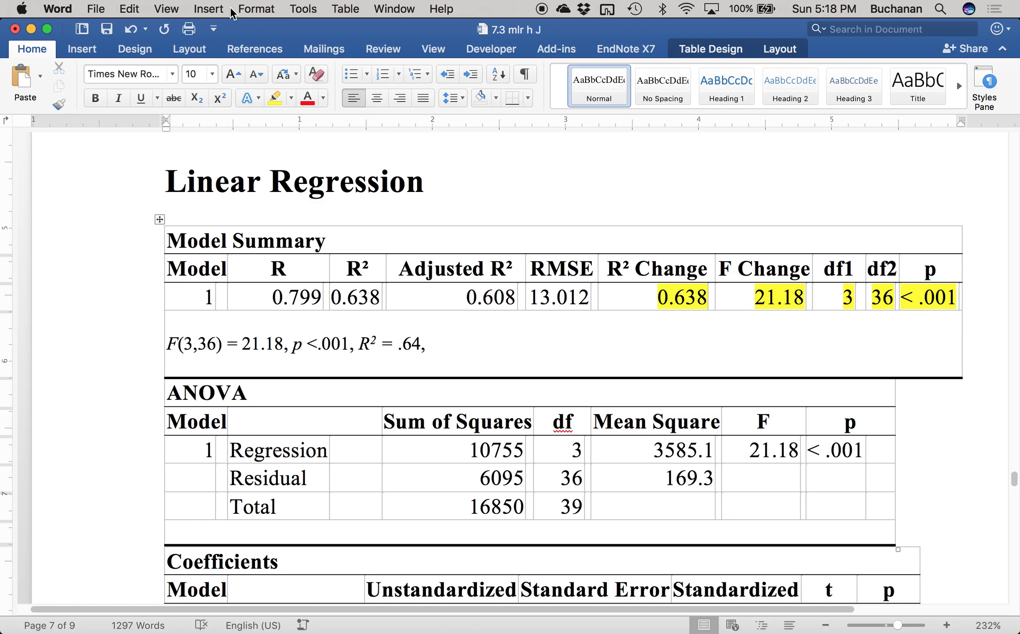
# Insert the Δ character from the Symbol font after .64, and remove stray characters around it.
pyautogui.click(207, 9)
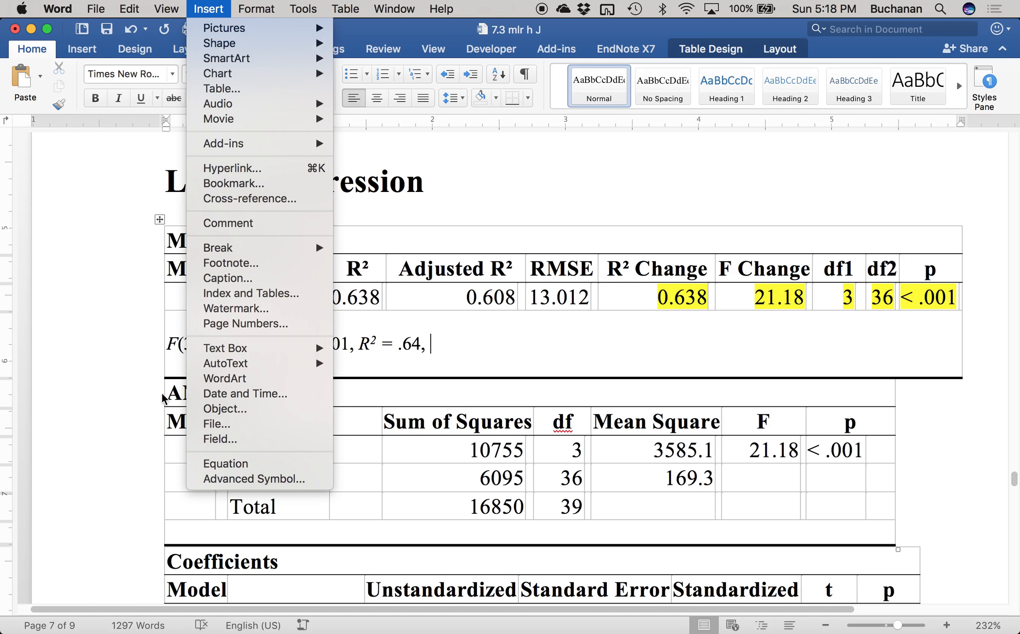
pyautogui.click(204, 480)
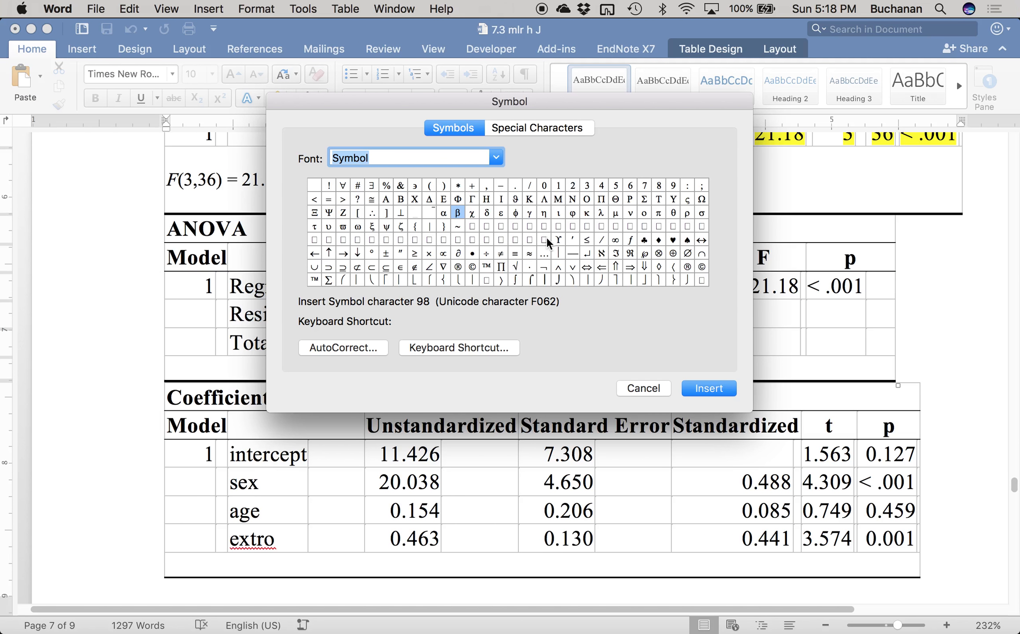
pyautogui.click(431, 200)
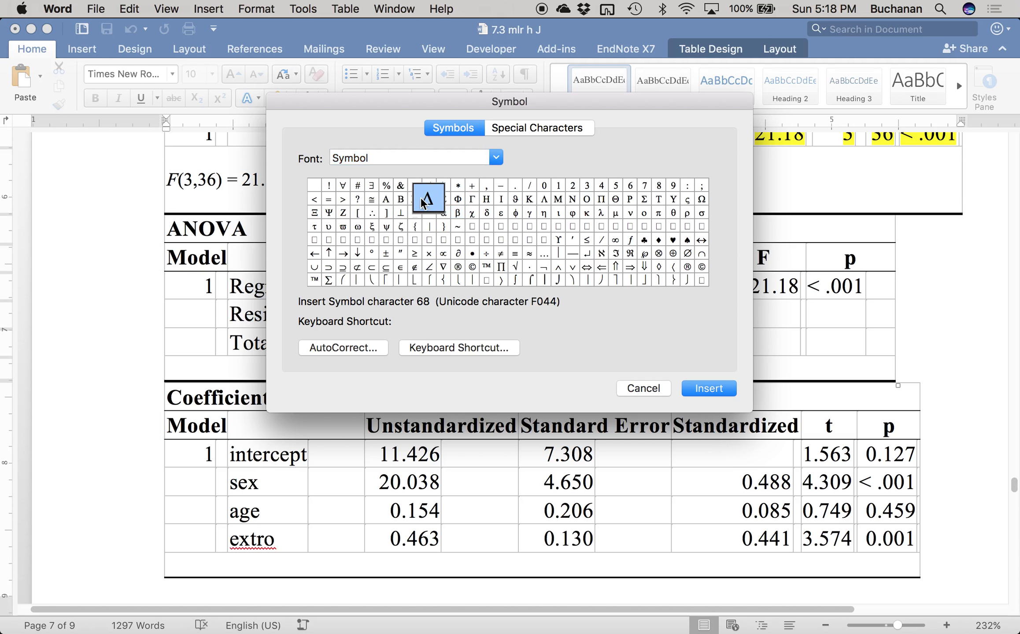
pyautogui.doubleClick(421, 196)
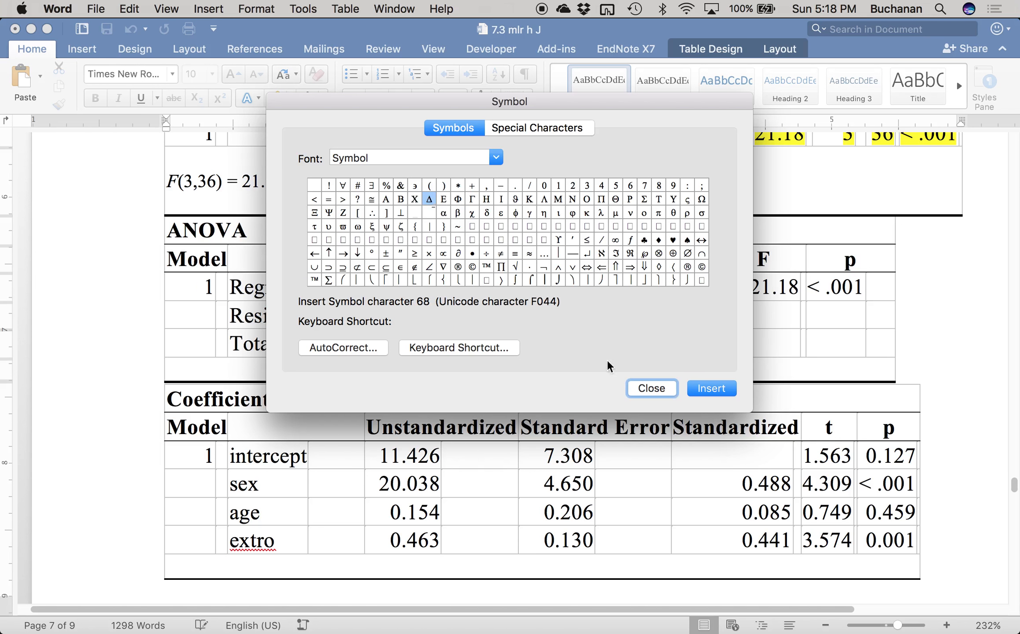
pyautogui.click(665, 385)
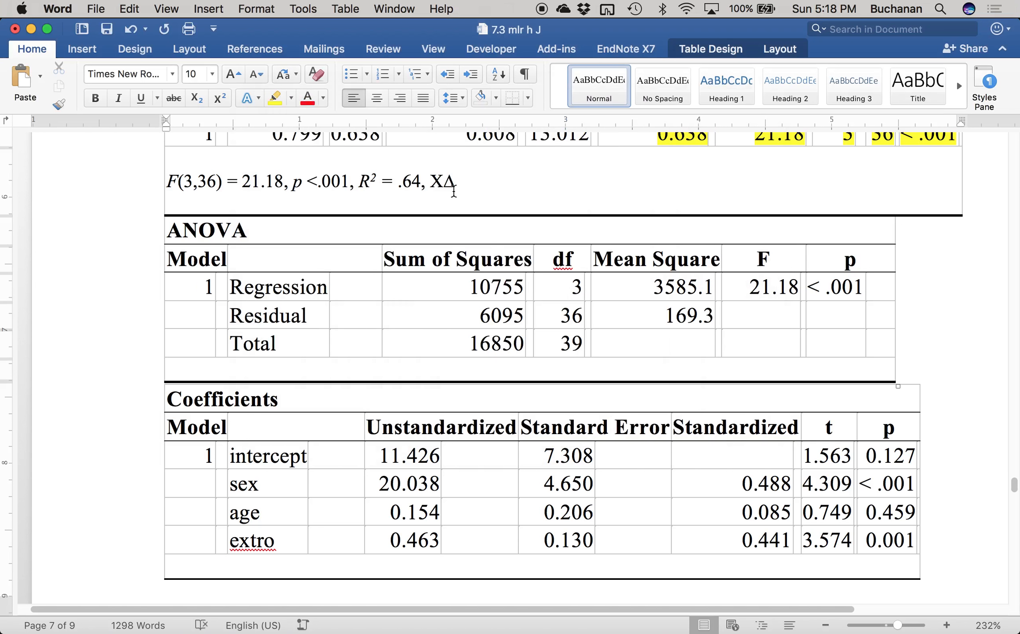
pyautogui.press('BackSpace')
pyautogui.click(468, 178)
pyautogui.write('=')
pyautogui.press('BackSpace')
pyautogui.press('BackSpace')
# Copy the formatted R² from the statistic line and paste it directly after the Δ without a space.
pyautogui.moveTo(358, 181); pyautogui.dragTo(377, 180)
pyautogui.press('super+c')
pyautogui.click(465, 195)
pyautogui.press('super+v')
pyautogui.press('Left')
pyautogui.press('Left')
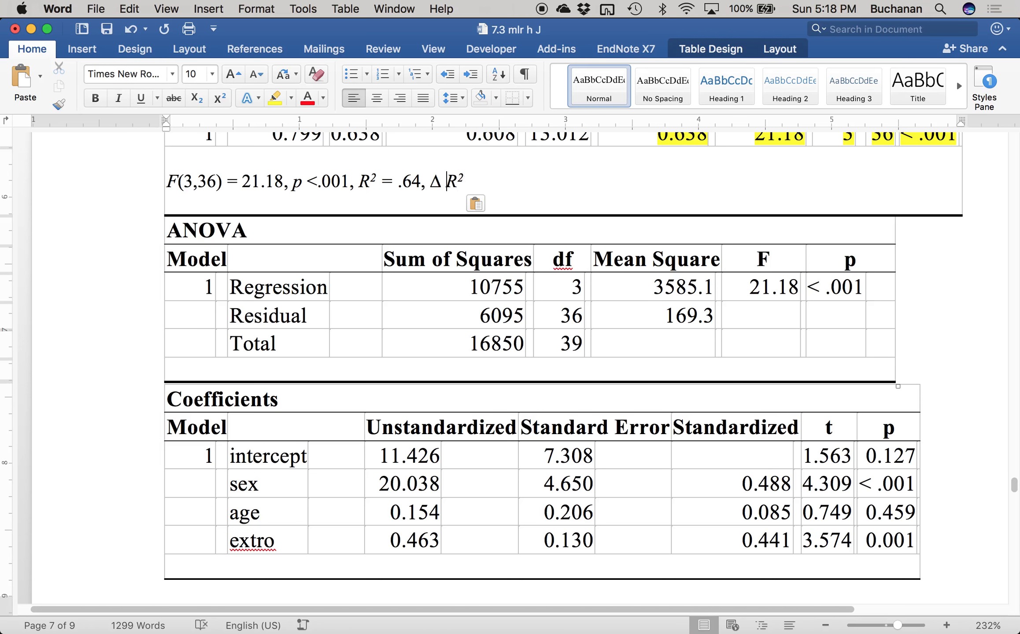
pyautogui.press('BackSpace')
# Add an equals sign after ΔR² and remove its superscript formatting.
pyautogui.press('End')
pyautogui.press('super+i')
pyautogui.write('=')
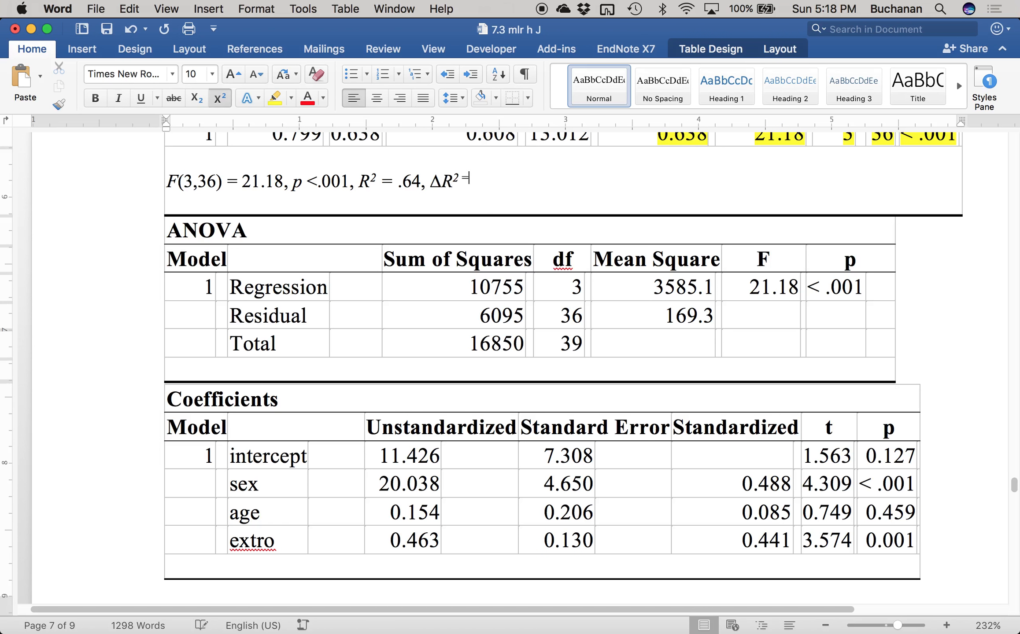
pyautogui.hotkey('shift', 'Left')
pyautogui.hotkey('shift', 'Left')
pyautogui.click(220, 99)
# Check the step 1 results and complete the R² change as (.64 - .51) = .13.
pyautogui.scroll(15, 372, 222)
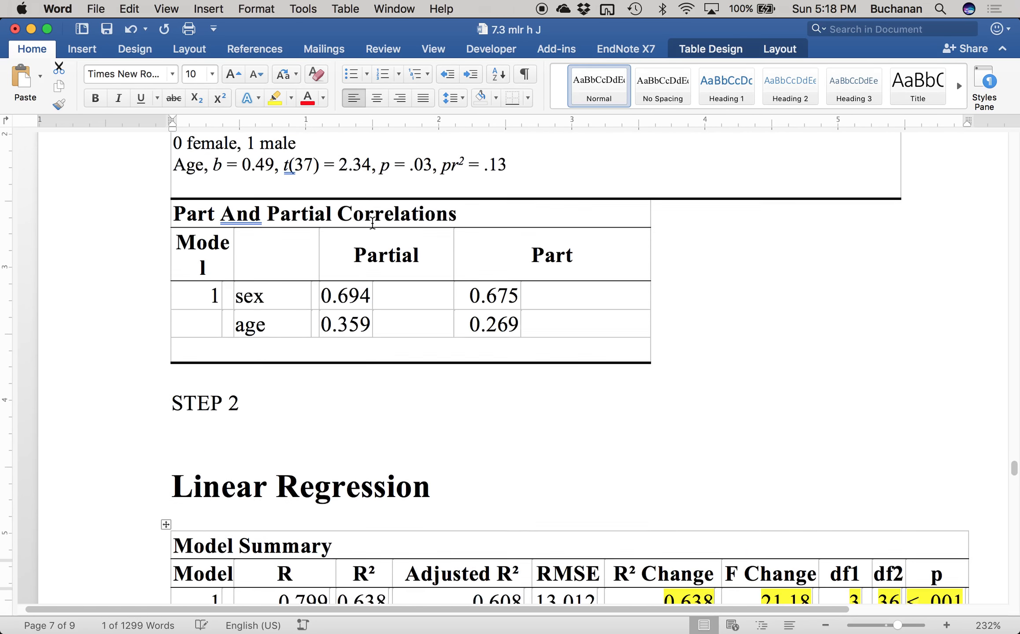
pyautogui.scroll(10, 372, 222)
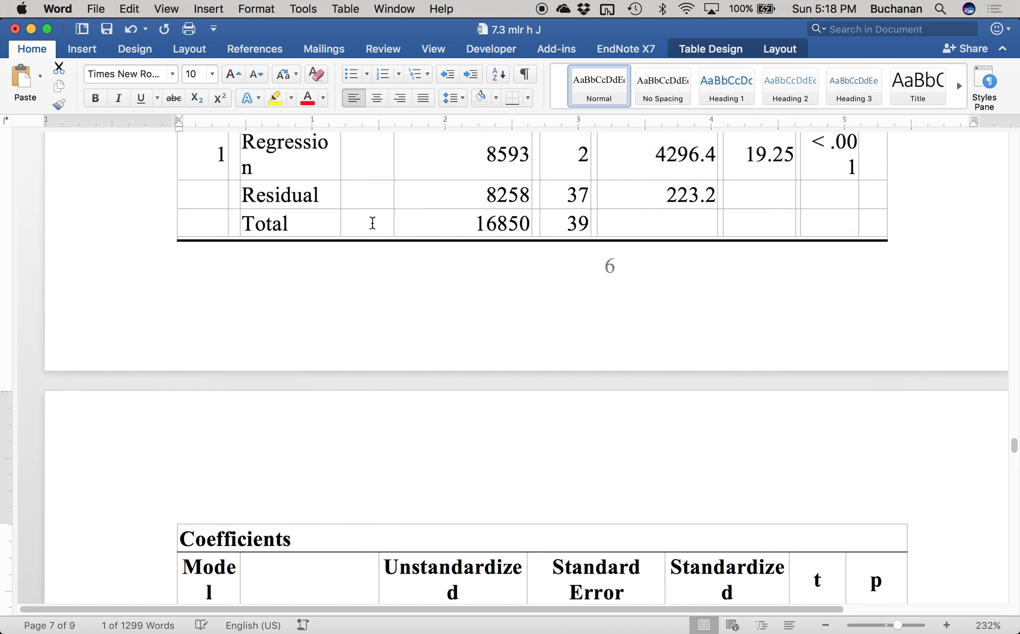
pyautogui.scroll(-3, 372, 222)
pyautogui.moveTo(379, 266); pyautogui.dragTo(493, 269)
pyautogui.scroll(-10, 491, 275)
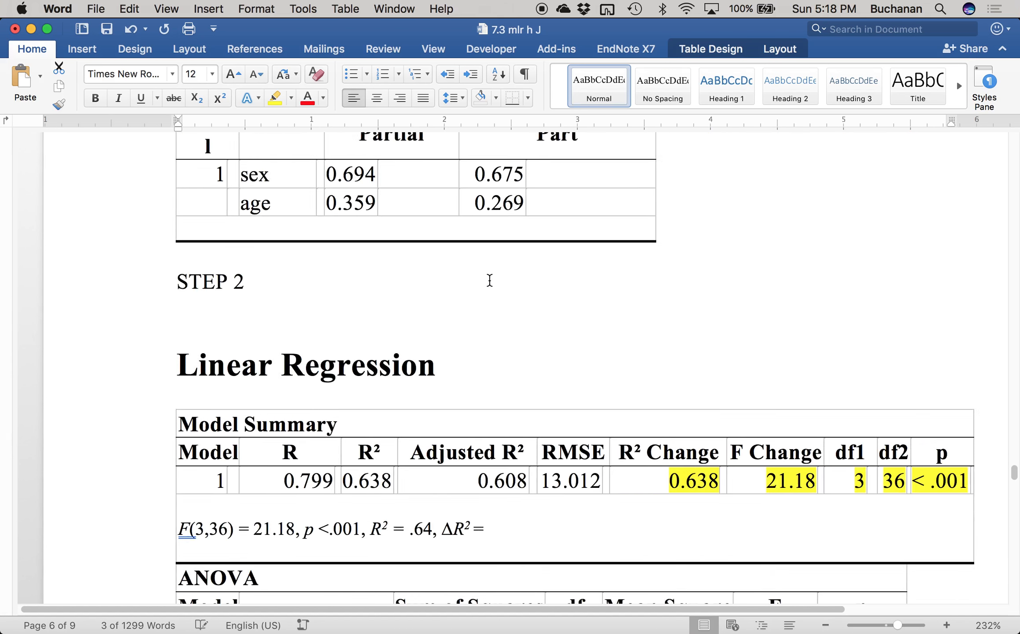
pyautogui.click(505, 256)
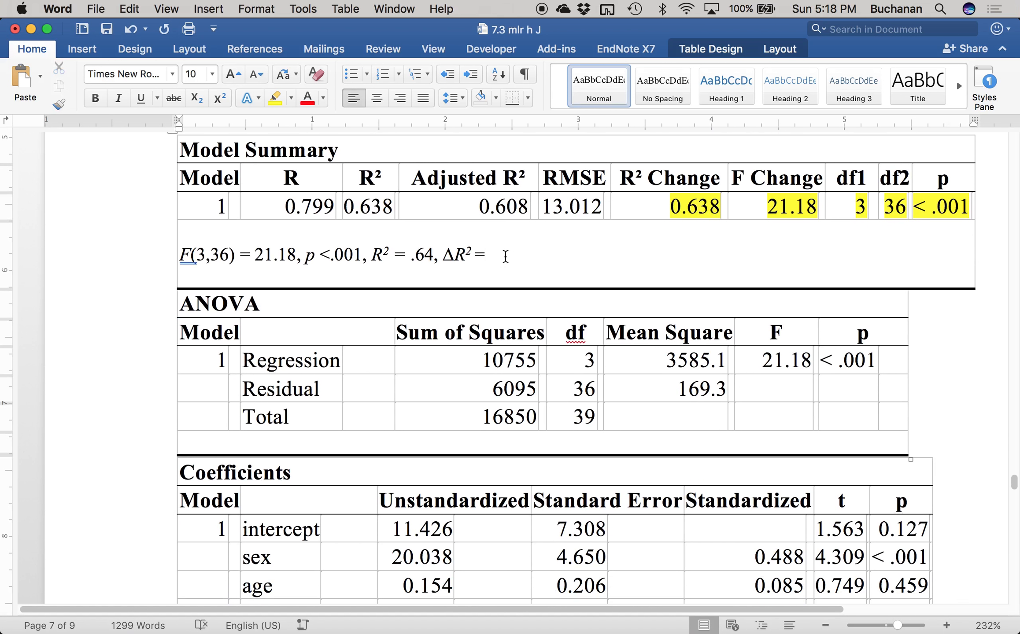
pyautogui.write('(6')
pyautogui.press('BackSpace')
pyautogui.write('.64 - .51) = .3')
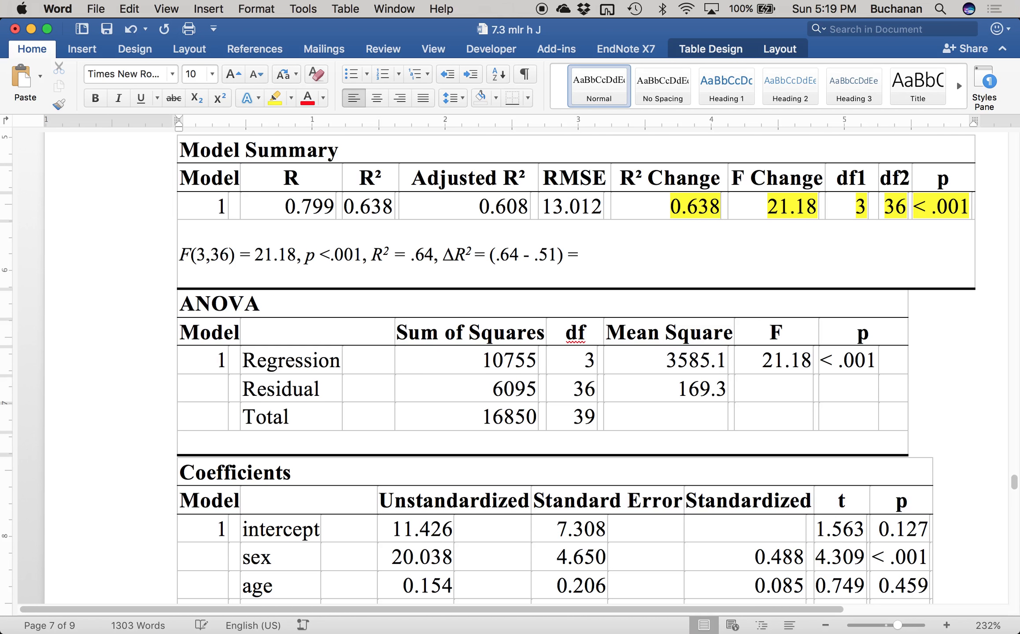
pyautogui.press('BackSpace')
pyautogui.write('13')
# Save the document and add a space before 36 in the F statistic's degrees of freedom.
pyautogui.press('super+s')
pyautogui.click(212, 250)
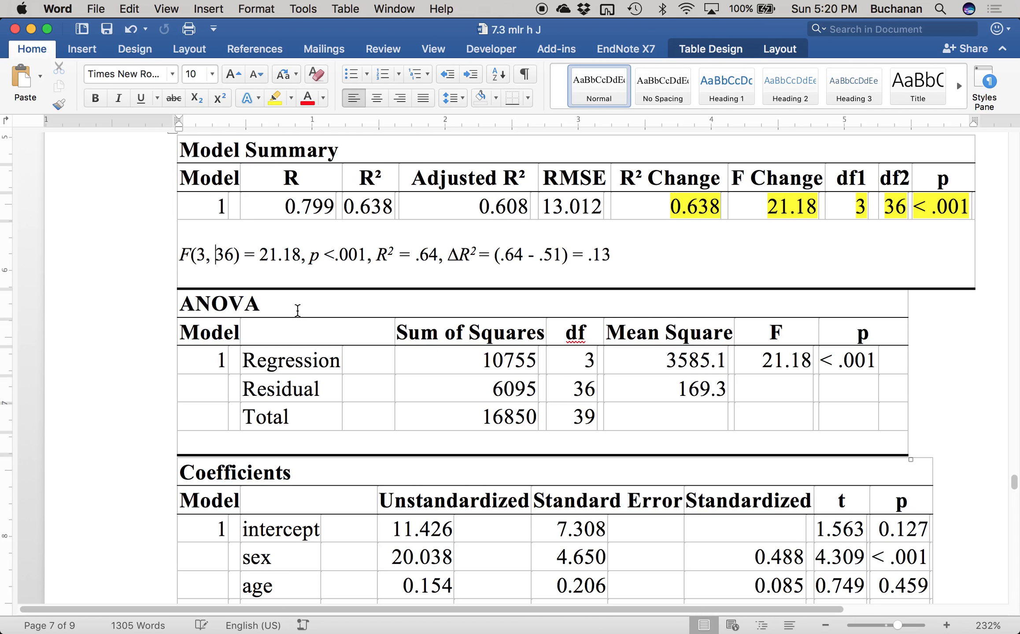
pyautogui.scroll(-5, 296, 308)
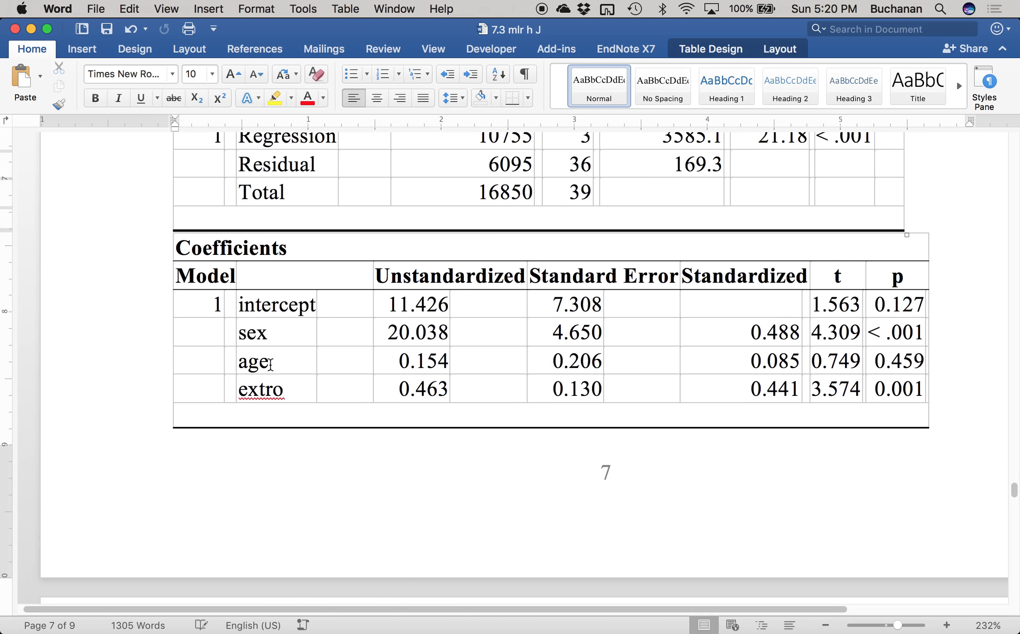
pyautogui.click(234, 421)
pyautogui.press('Return')
pyautogui.press('super+z')
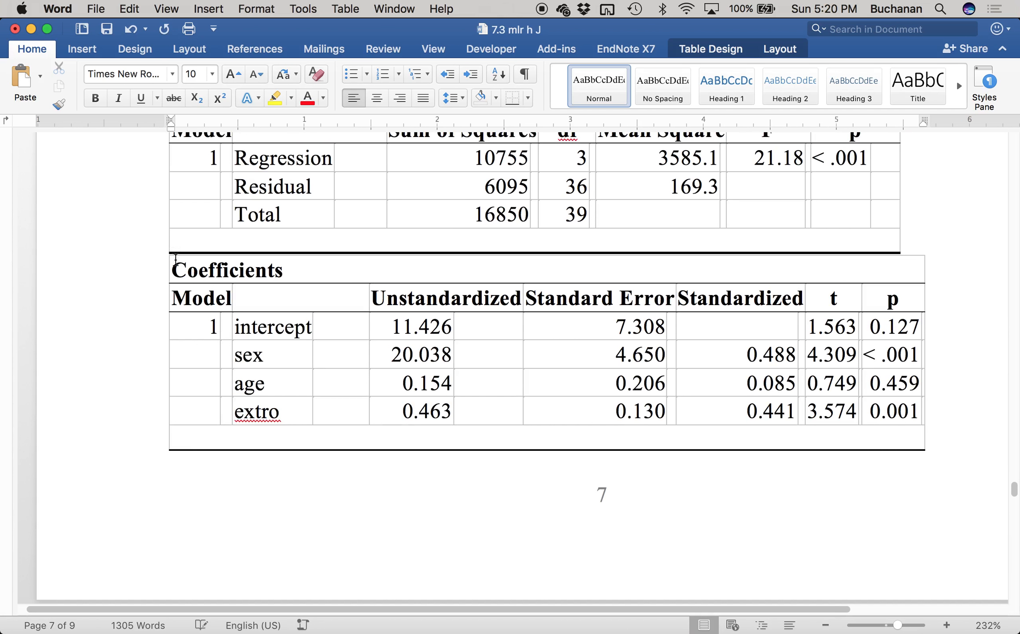
# Try to insert a page break before the step 2 Coefficients table.
pyautogui.click(172, 270)
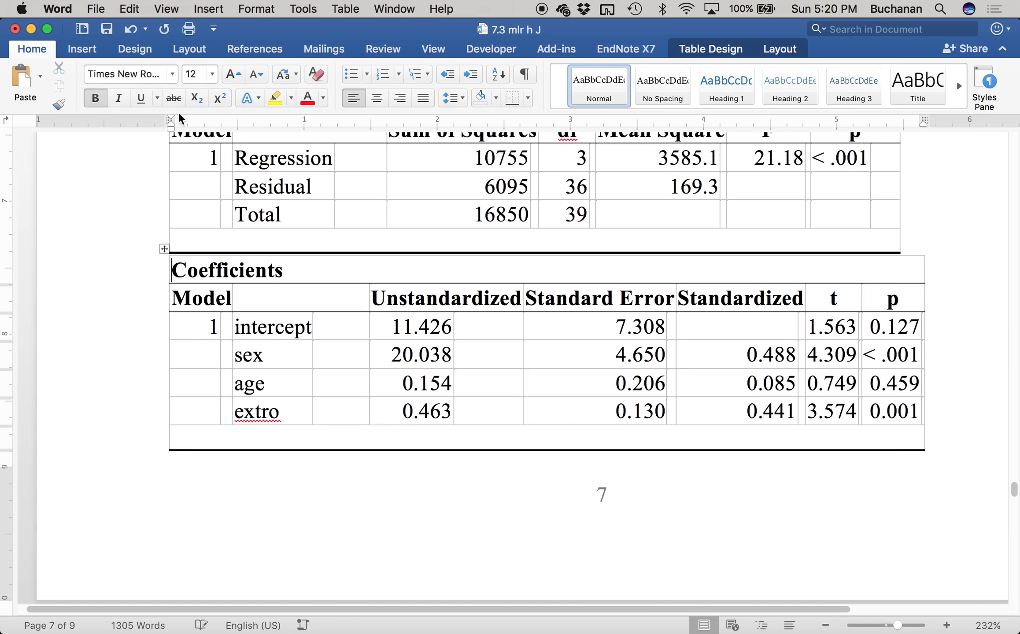
pyautogui.click(82, 49)
pyautogui.click(24, 86)
pyautogui.click(106, 149)
pyautogui.scroll(15, 241, 329)
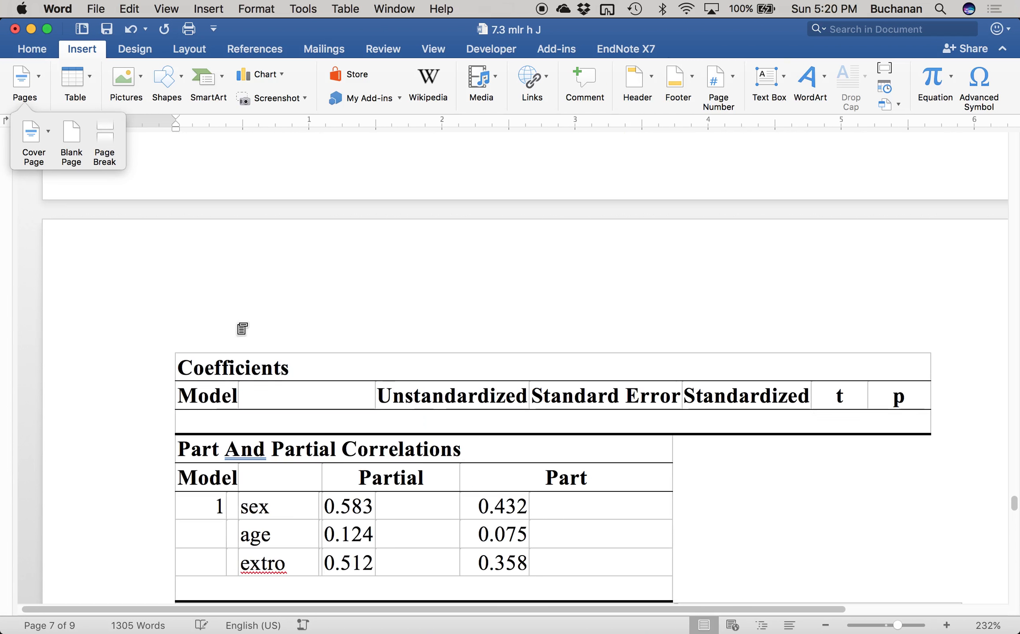
pyautogui.scroll(-3, 241, 328)
pyautogui.click(293, 464)
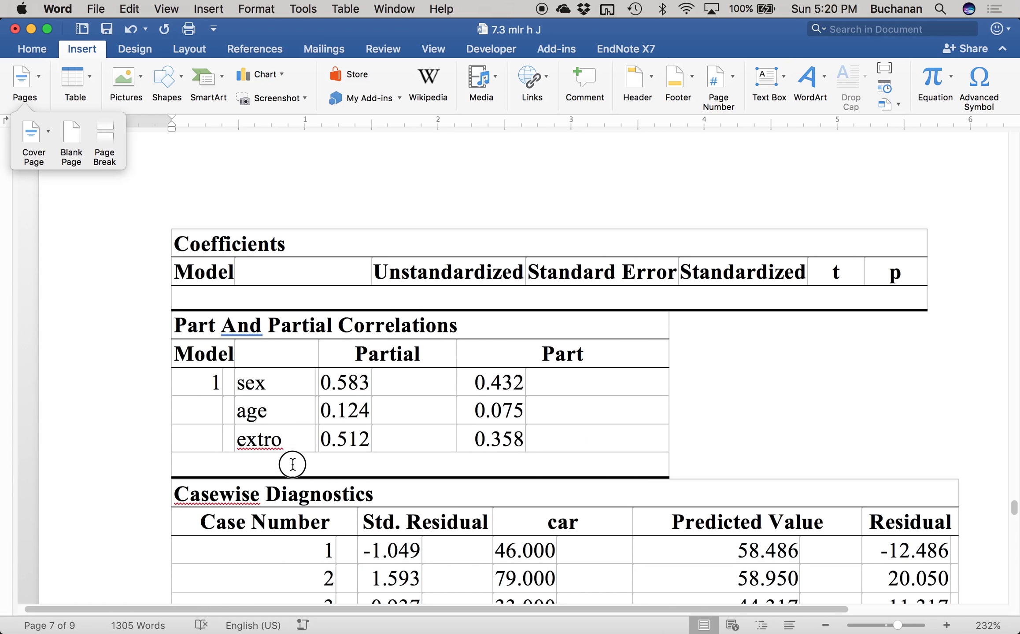
# Try an extra line below the Coefficients table, remove it, and undo the recent layout edits.
pyautogui.scroll(10, 291, 417)
pyautogui.click(220, 506)
pyautogui.press('Return')
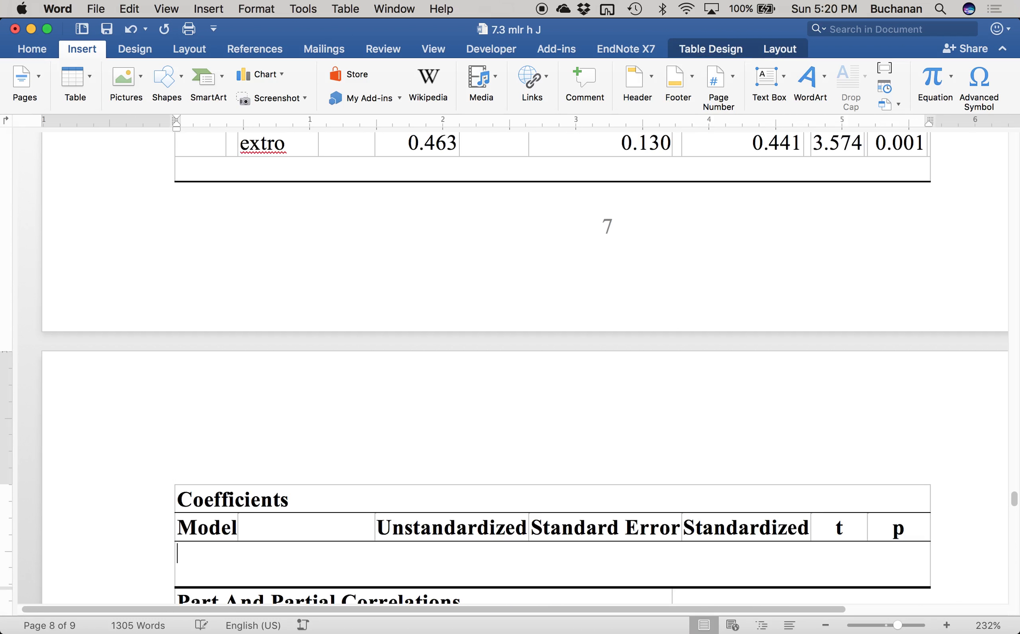
pyautogui.press('BackSpace')
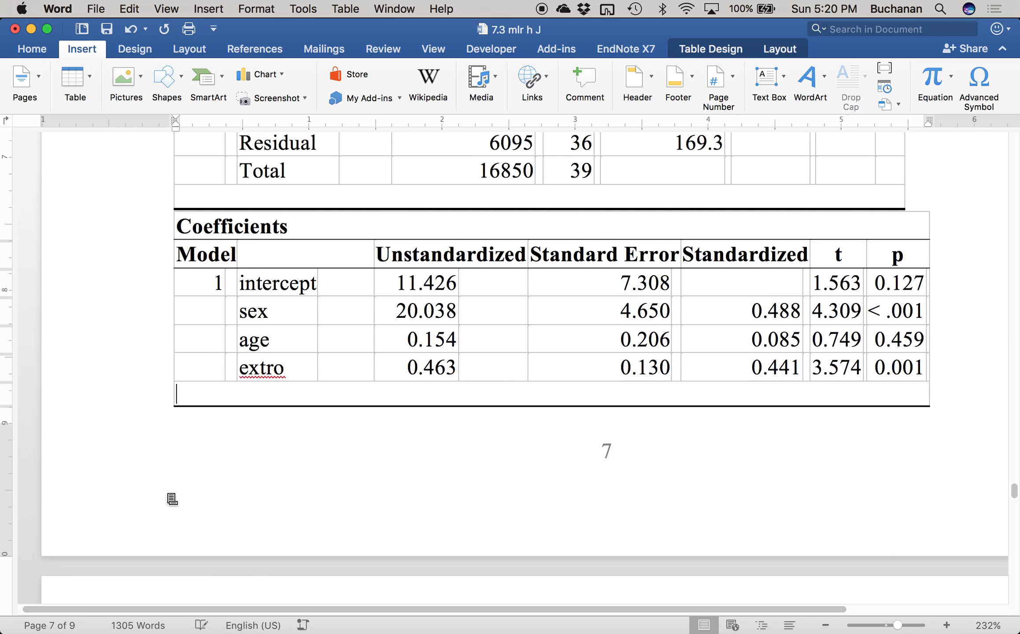
pyautogui.click(179, 226)
pyautogui.press('super+z')
pyautogui.press('super+z')
pyautogui.press('super+s')
pyautogui.press('super+z')
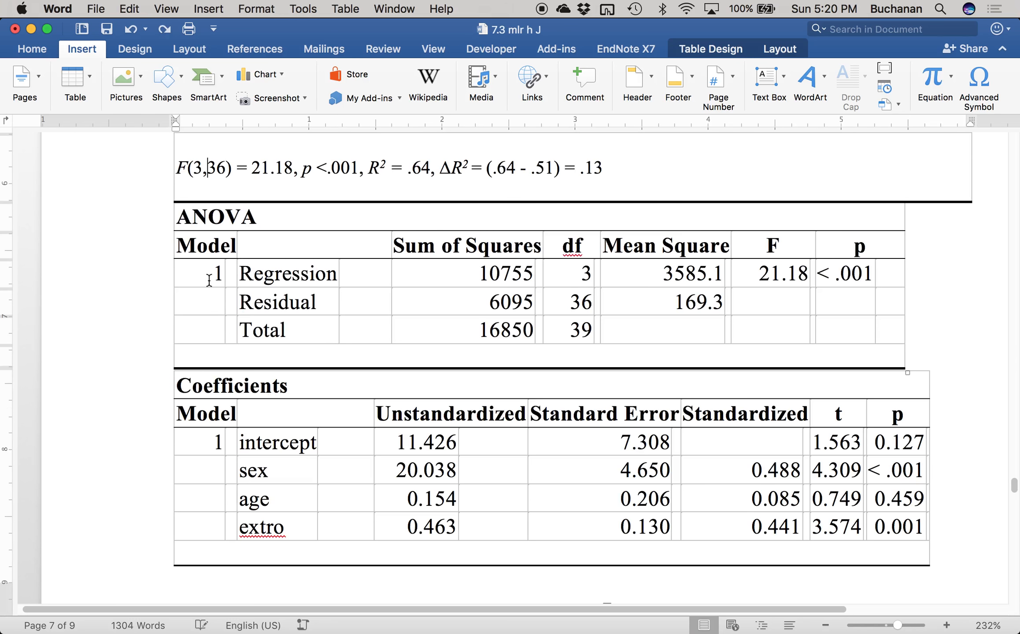
# Add blank lines before the step 2 Coefficients title to push the table onto the next page.
pyautogui.click(182, 389)
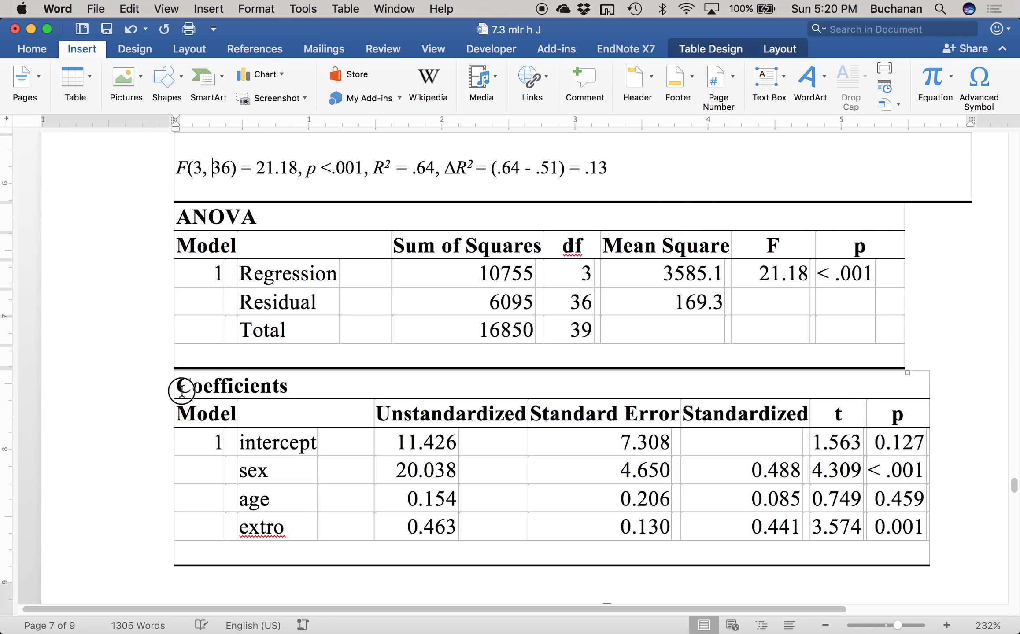
pyautogui.press('Return')
pyautogui.press('Return')
pyautogui.press('Return')
pyautogui.press('Return')
pyautogui.press('Return')
pyautogui.press('Return')
pyautogui.press('Return')
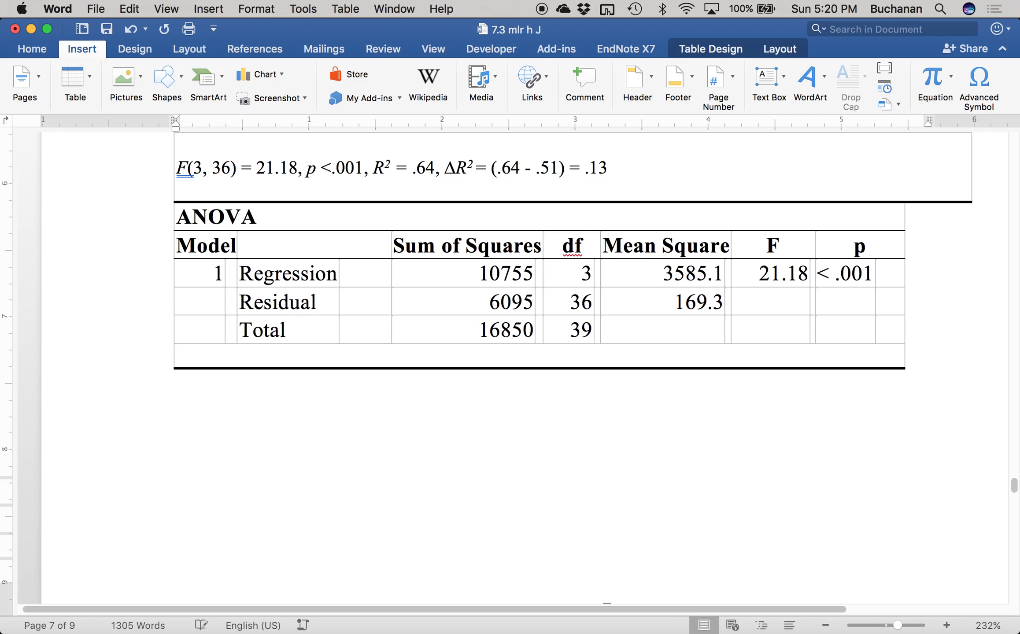
# Add a blank line below the step 2 Coefficients table, highlight its sex and age rows in black, and save.
pyautogui.scroll(-5, 244, 348)
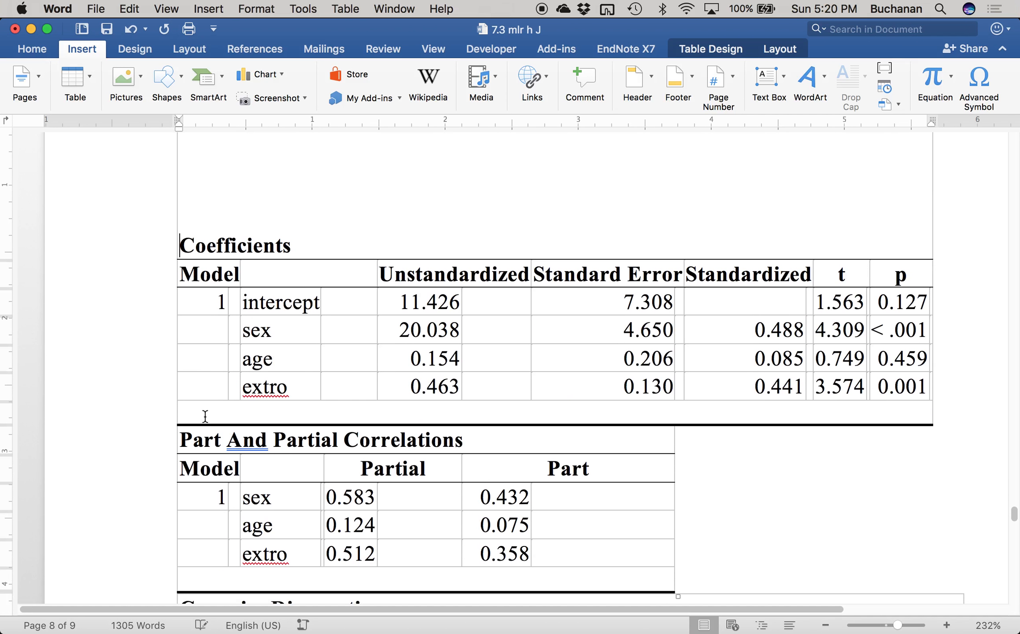
pyautogui.press('Return')
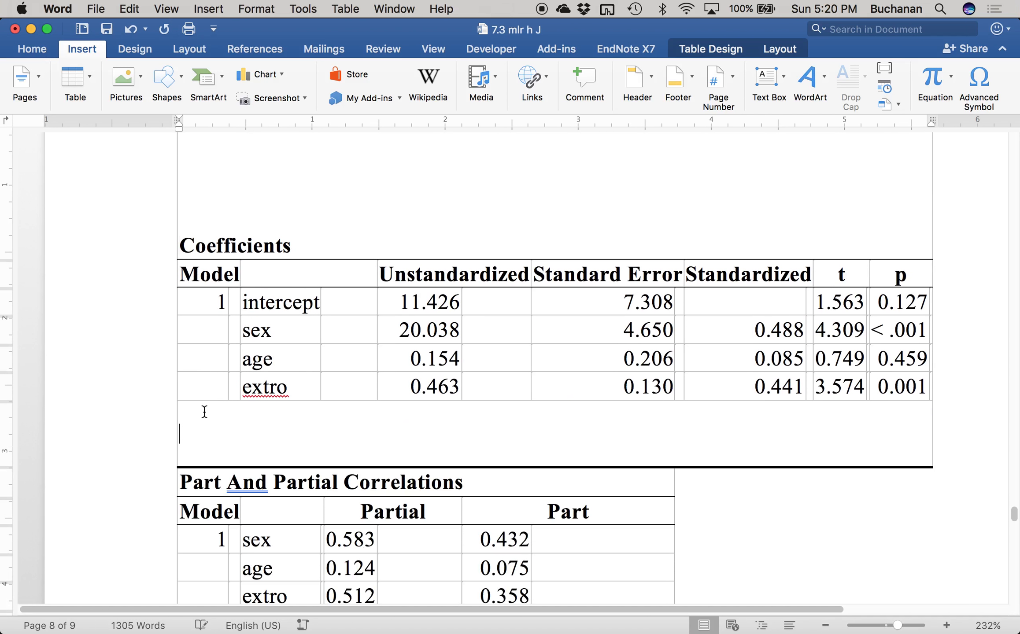
pyautogui.click(211, 328)
pyautogui.moveTo(210, 328); pyautogui.dragTo(894, 356)
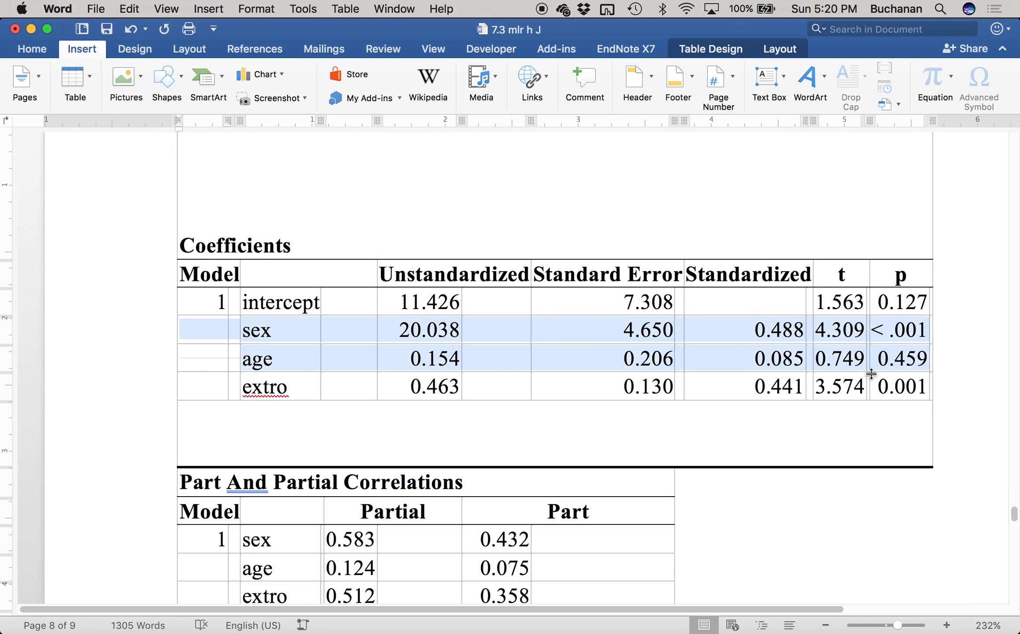
pyautogui.click(35, 48)
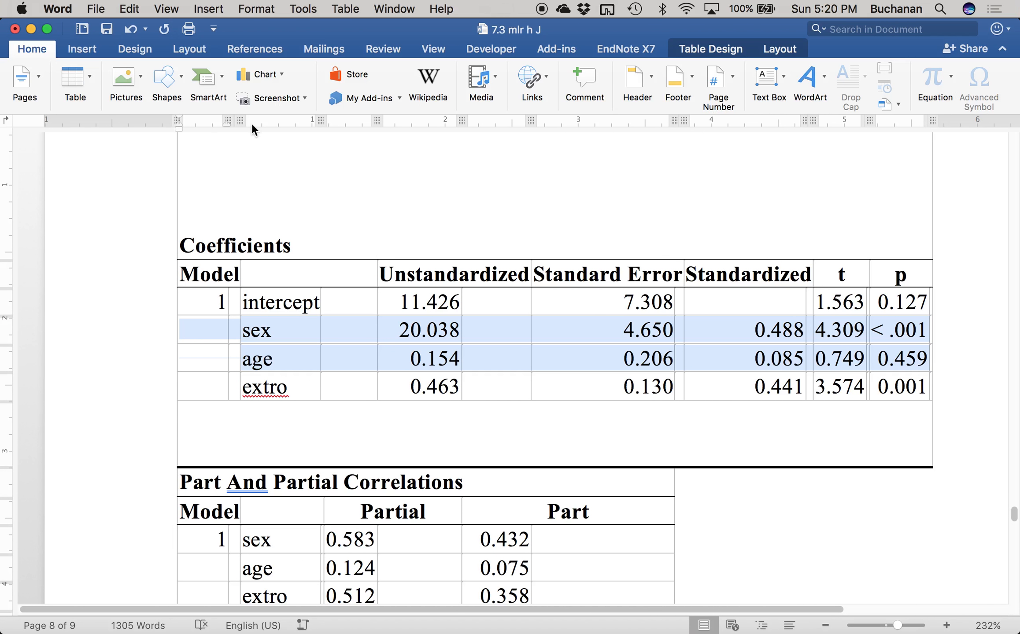
pyautogui.click(291, 98)
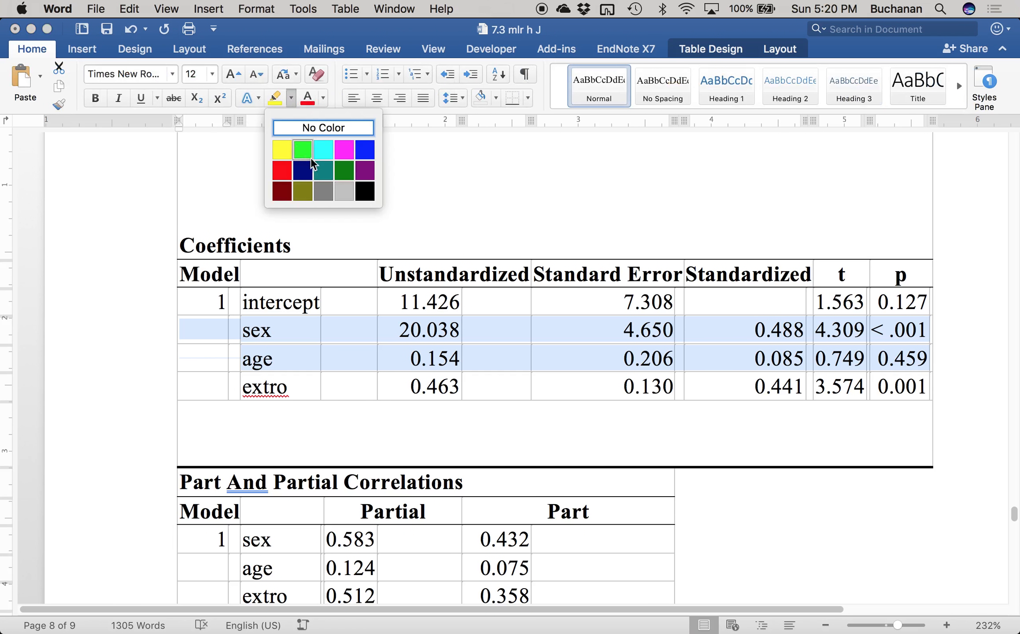
pyautogui.click(365, 191)
pyautogui.click(205, 452)
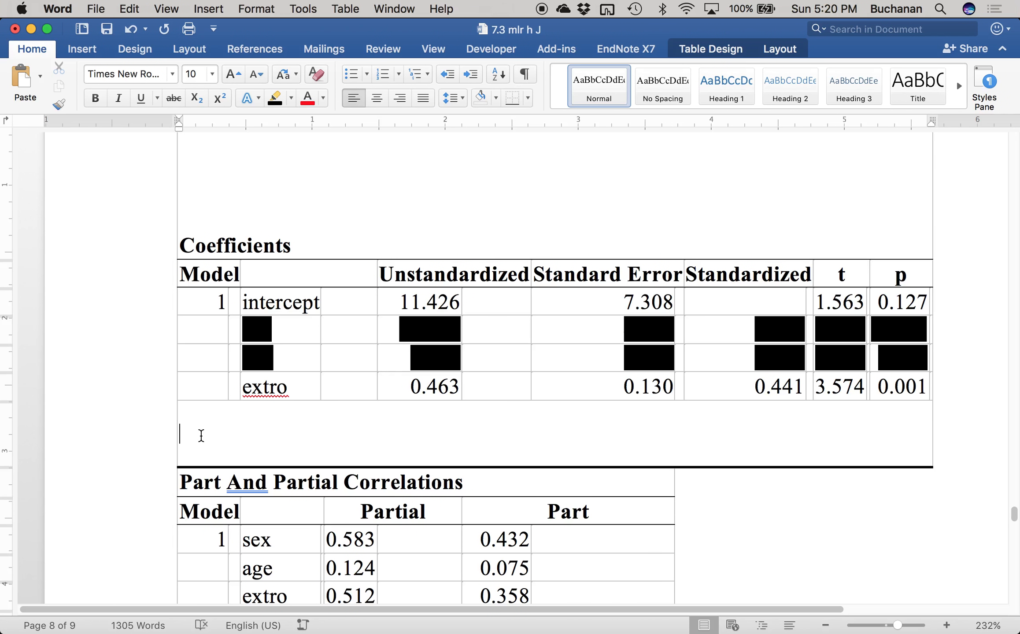
pyautogui.press('super+s')
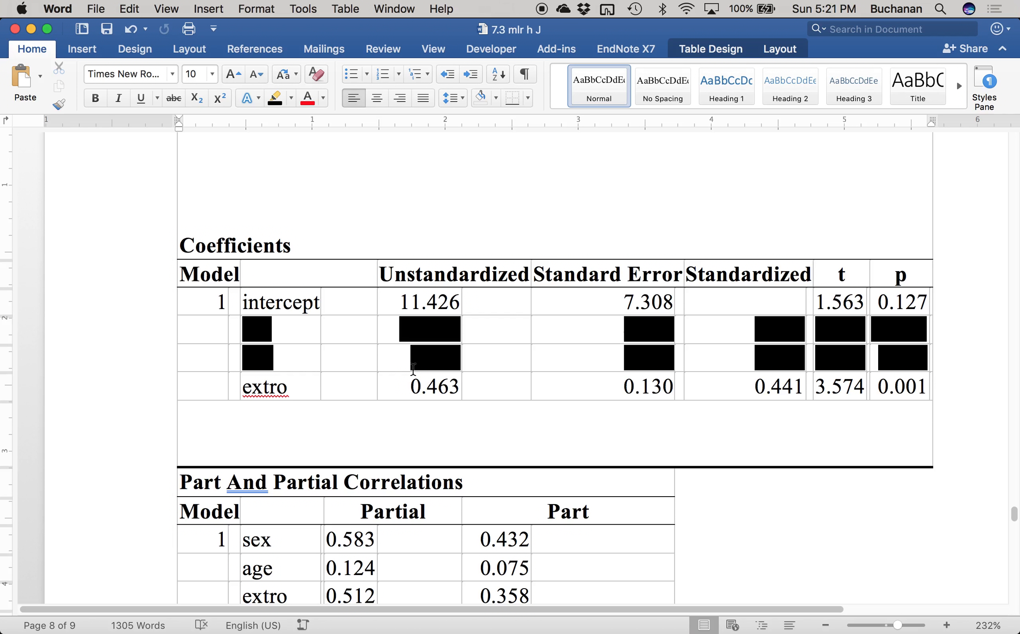
# Write "Extroversion, b = 0.46," with an italic b below the step 2 Coefficients table and save the document.
pyautogui.write('Extroversioan')
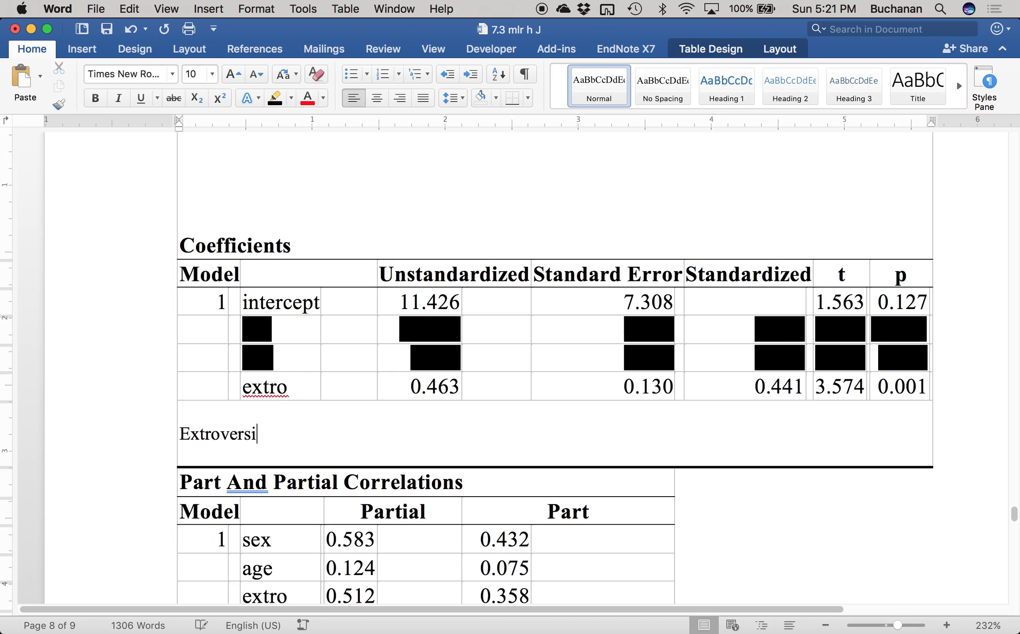
pyautogui.press('BackSpace')
pyautogui.press('BackSpace')
pyautogui.write('n, b')
pyautogui.press('super+i')
pyautogui.write('b = 0.46,')
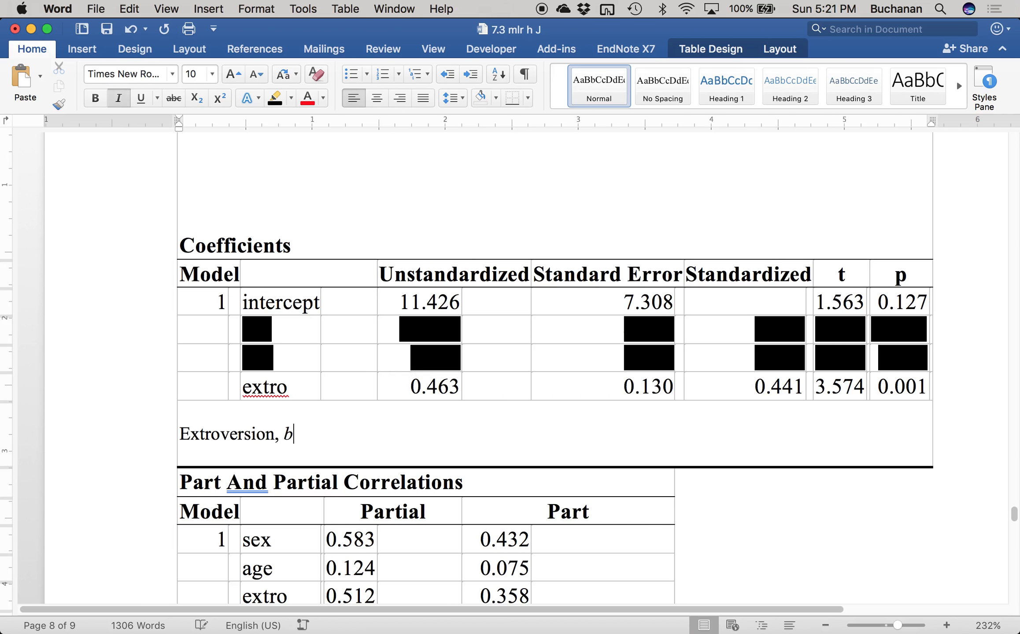
pyautogui.press('super+i')
pyautogui.write('= 0.46,')
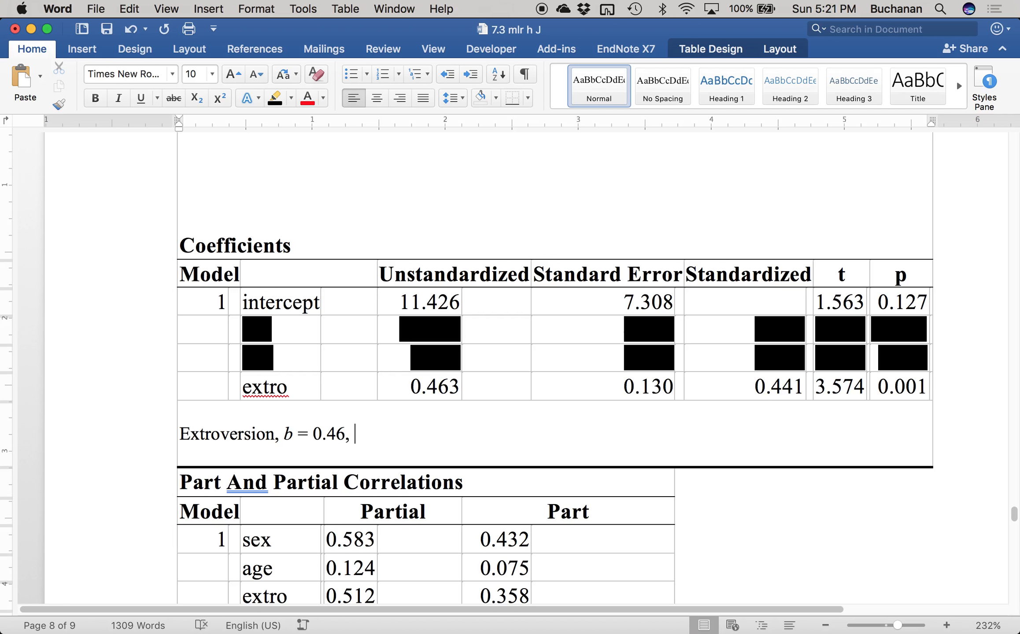
pyautogui.press('super+s')
# Continue the extroversion line with "t(36) =" in which t is italic, checking the degrees of freedom in the step 2 F statistic.
pyautogui.press('super+i')
pyautogui.write('t')
pyautogui.press('super+i')
pyautogui.write('(')
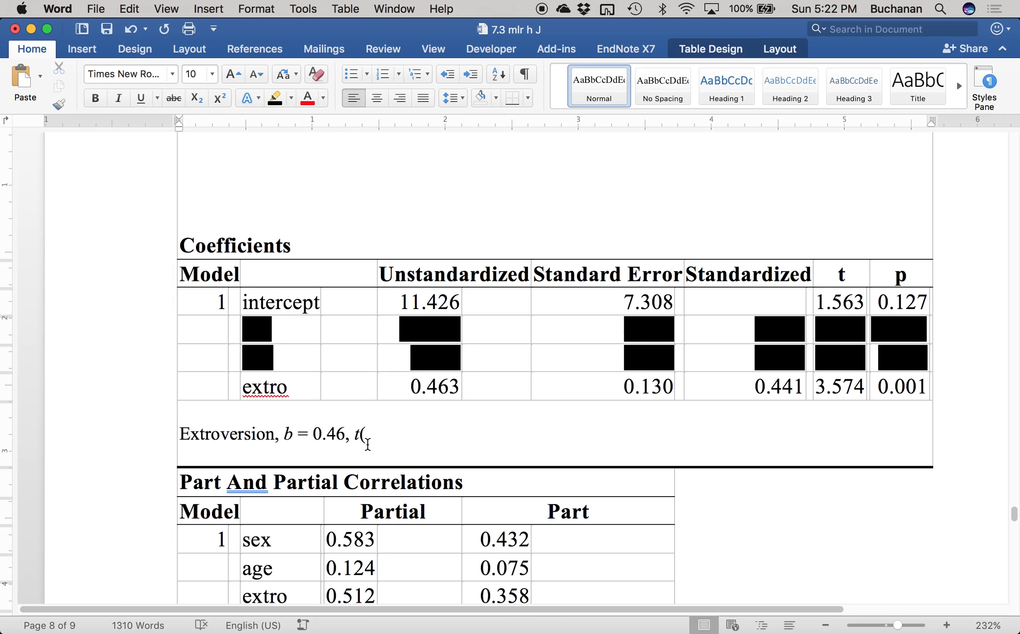
pyautogui.scroll(15, 367, 443)
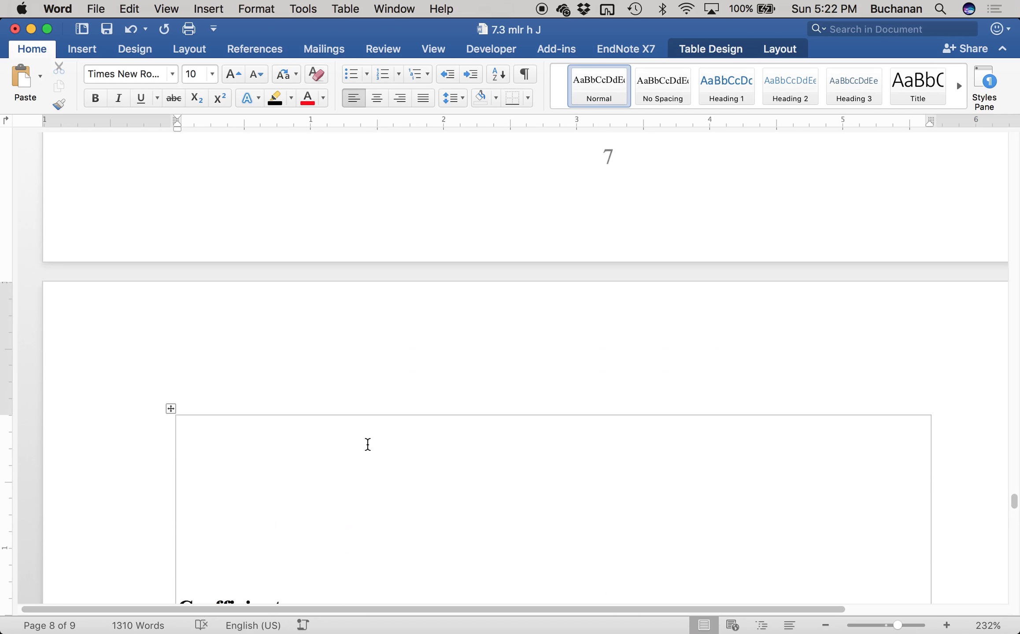
pyautogui.scroll(8, 368, 444)
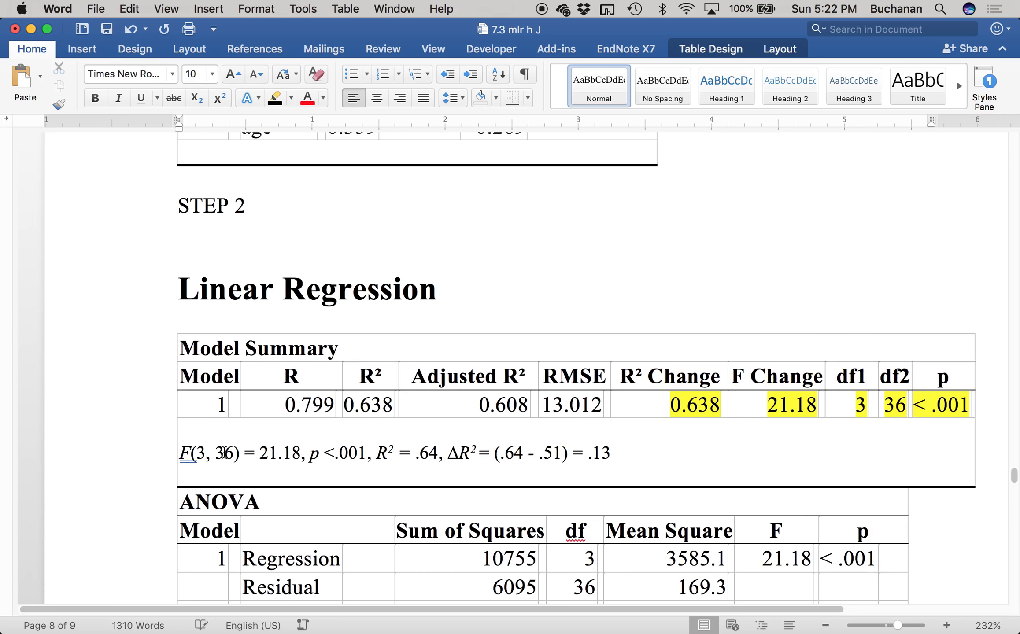
pyautogui.click(224, 453)
pyautogui.doubleClick(225, 453)
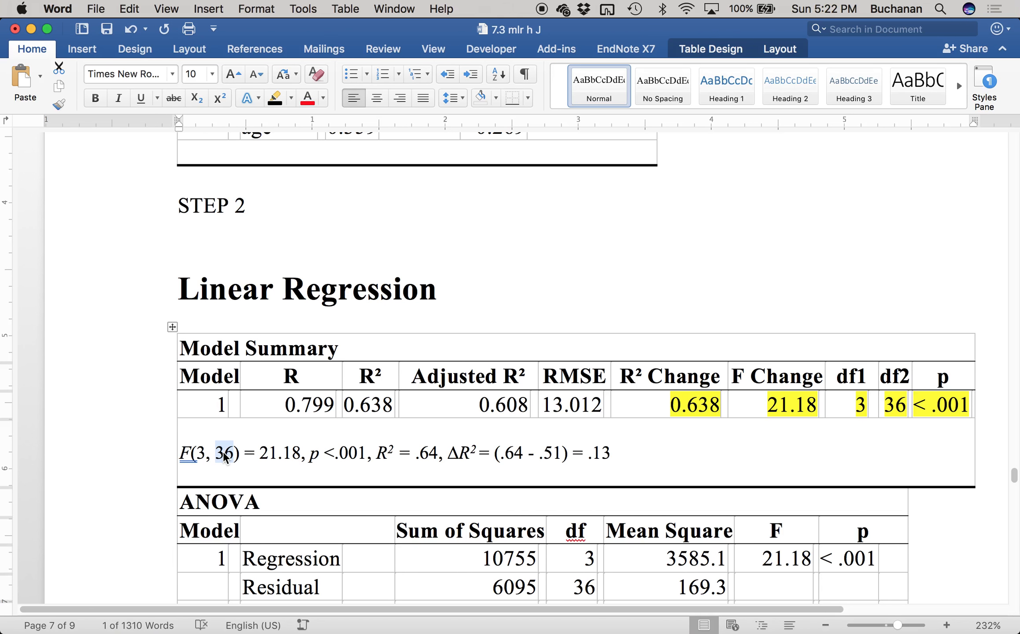
pyautogui.scroll(-20, 224, 453)
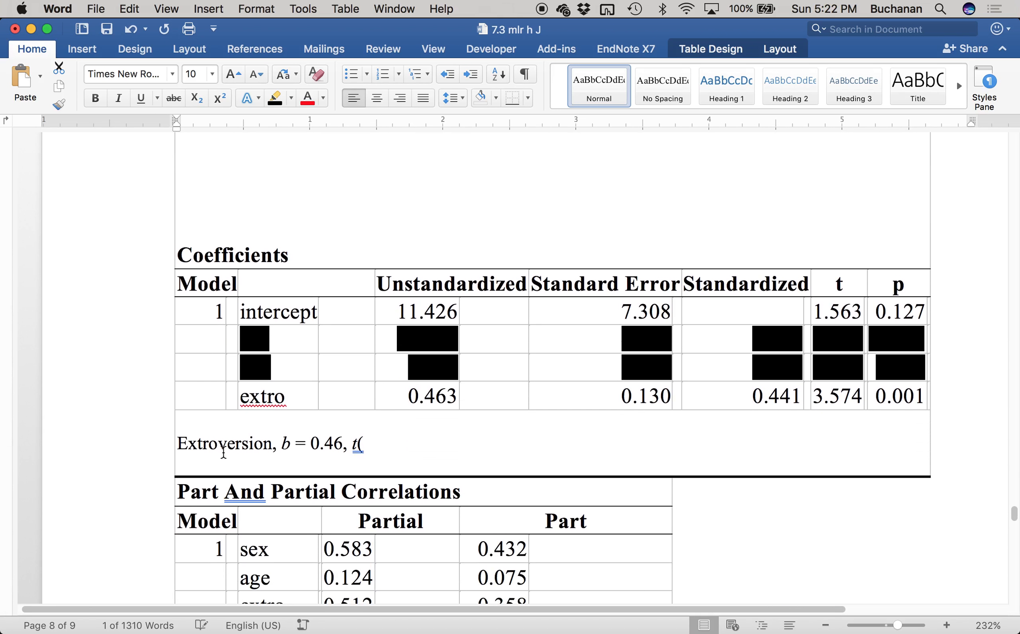
pyautogui.click(369, 443)
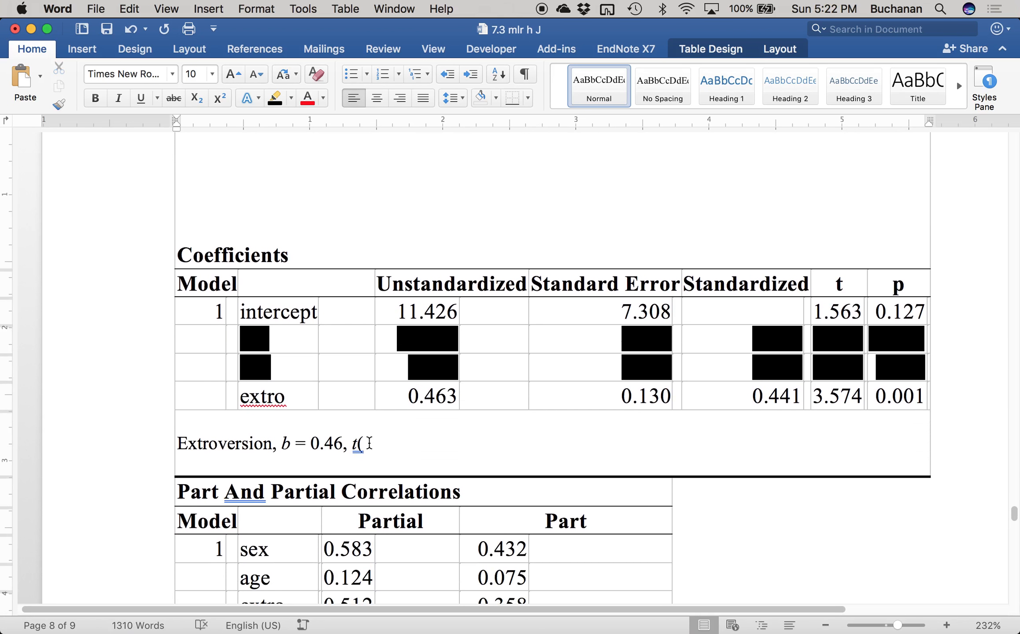
pyautogui.write('36) =')
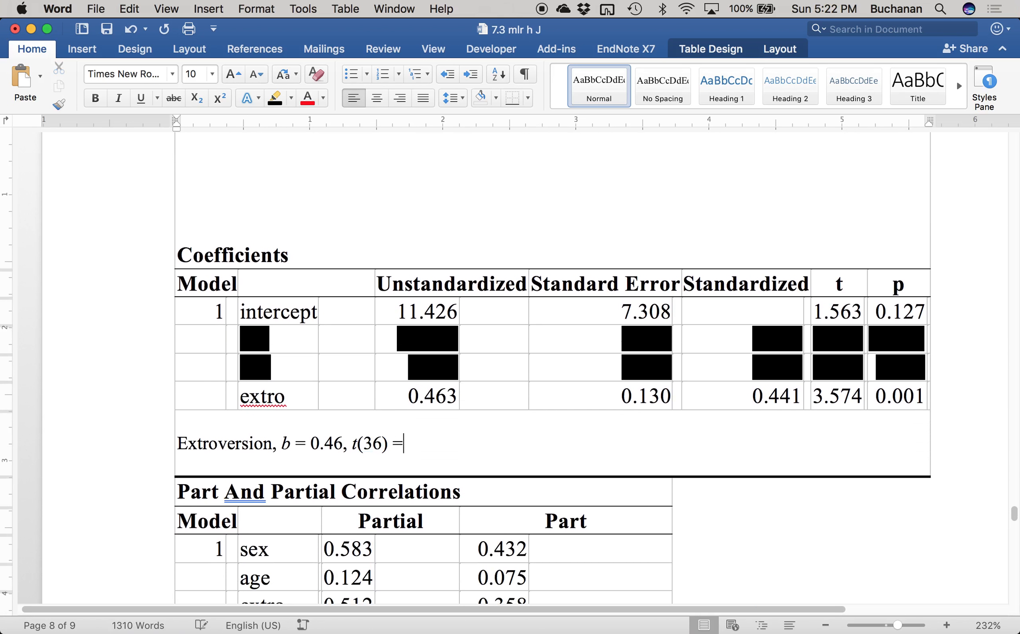
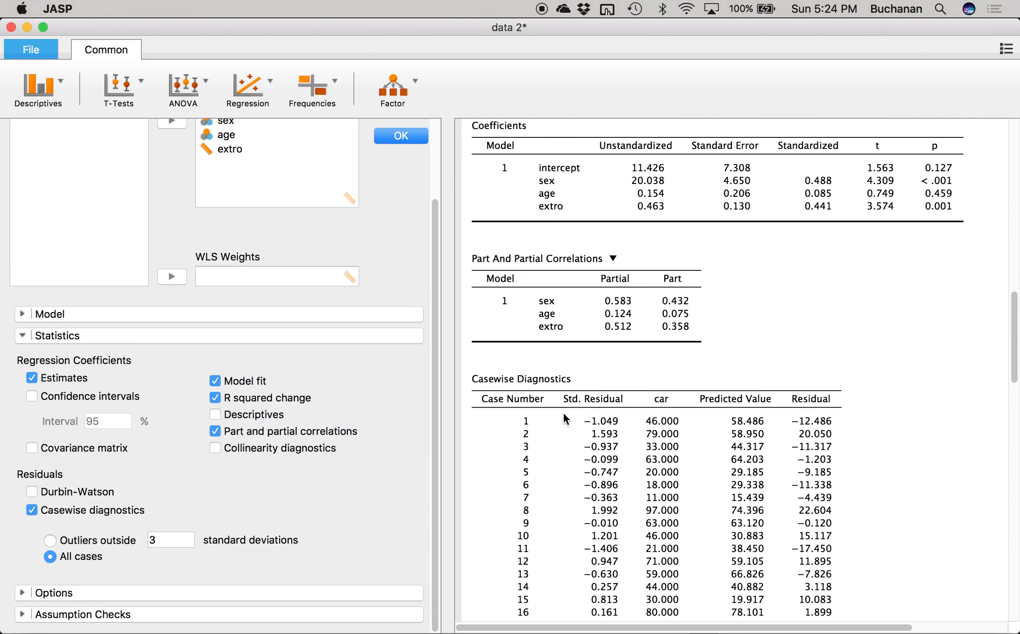
# Copy the Casewise Diagnostics table from JASP into a new sheet of the Excel workbook data 2 ds and enlarge the view to 146%.
pyautogui.click(581, 377)
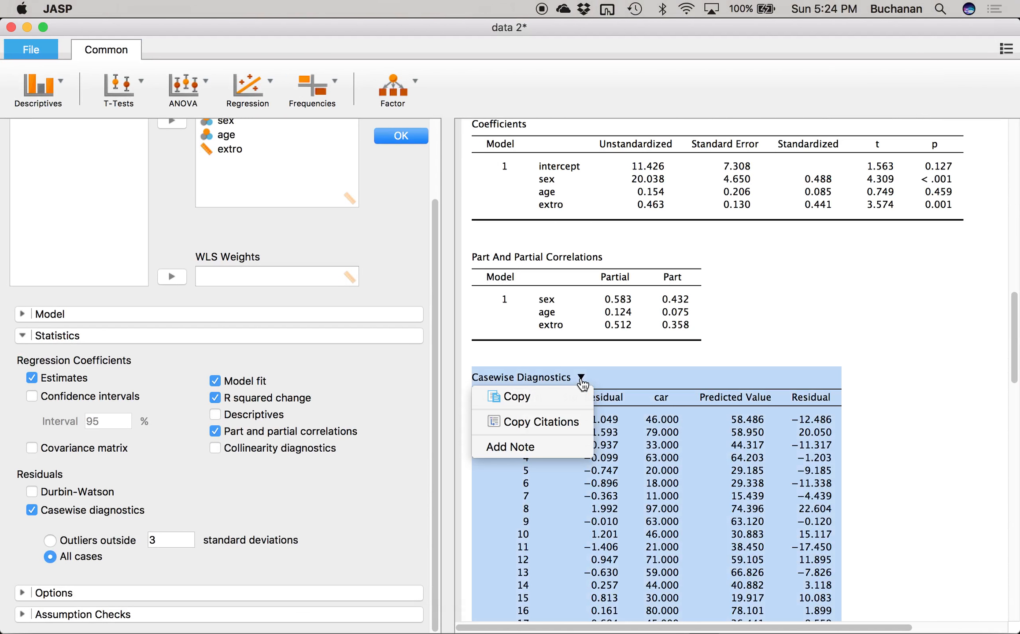
pyautogui.click(545, 399)
pyautogui.hotkey('ctrl', 'Up')
pyautogui.click(271, 452)
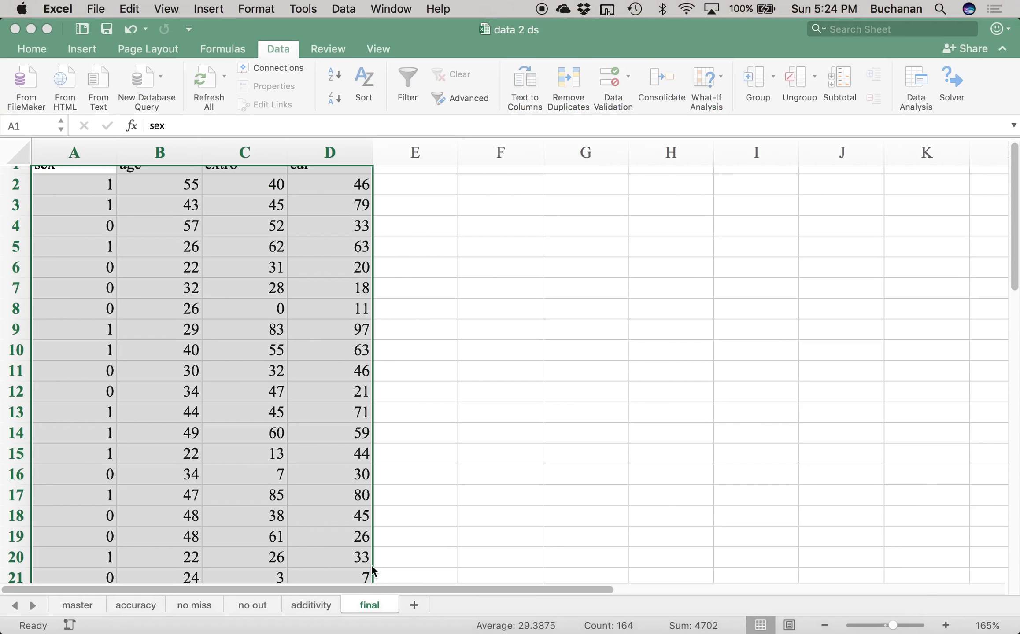
pyautogui.click(411, 602)
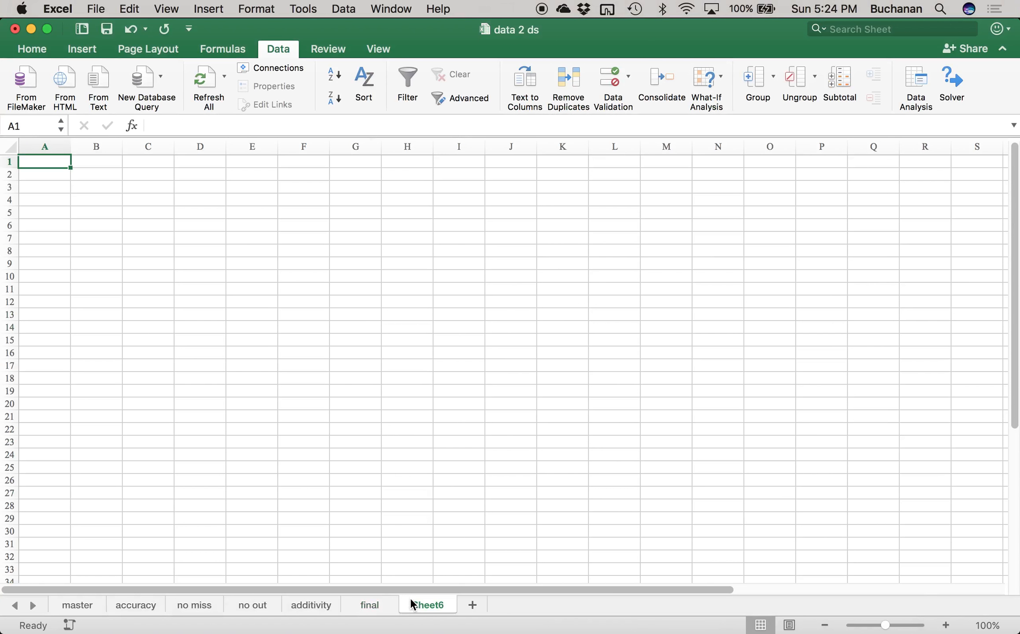
pyautogui.press('super+v')
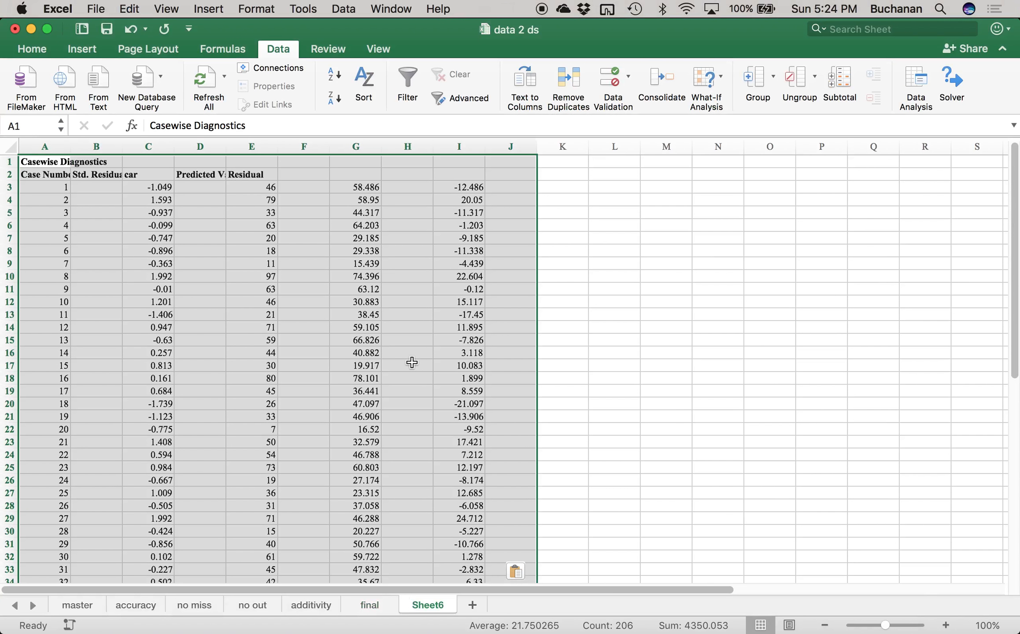
pyautogui.moveTo(890, 629); pyautogui.dragTo(894, 629)
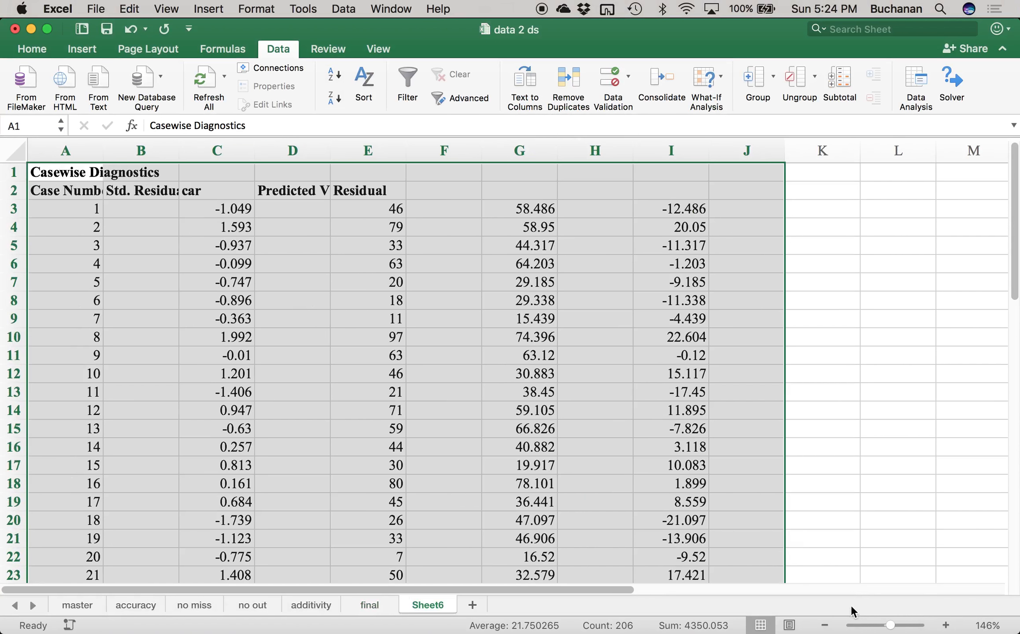
# Compare the pasted columns in Excel with the JASP Casewise Diagnostics headings to identify the car and predicted value columns.
pyautogui.click(289, 214)
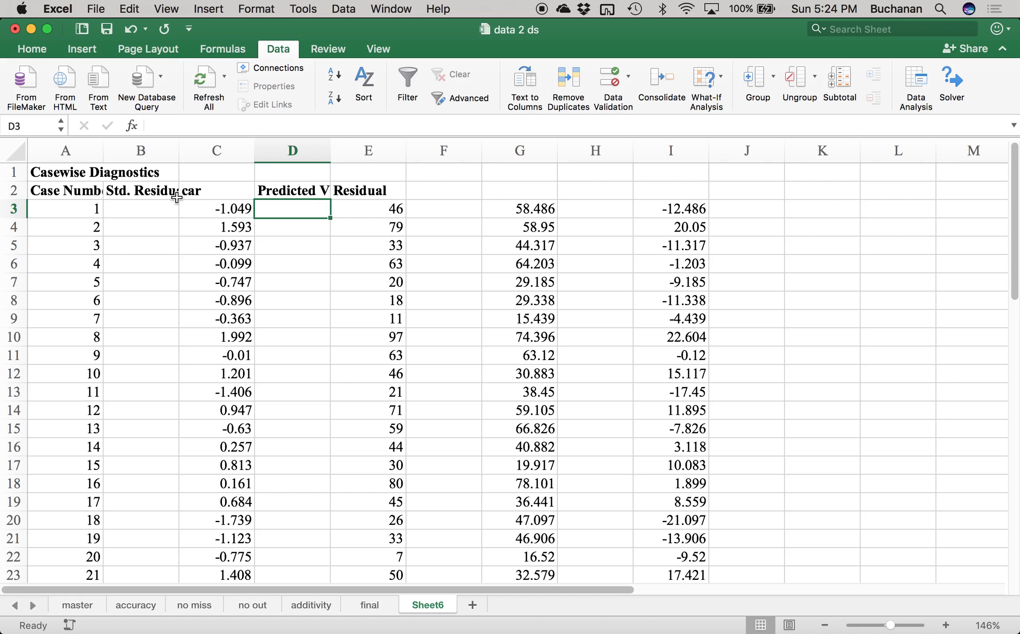
pyautogui.click(396, 207)
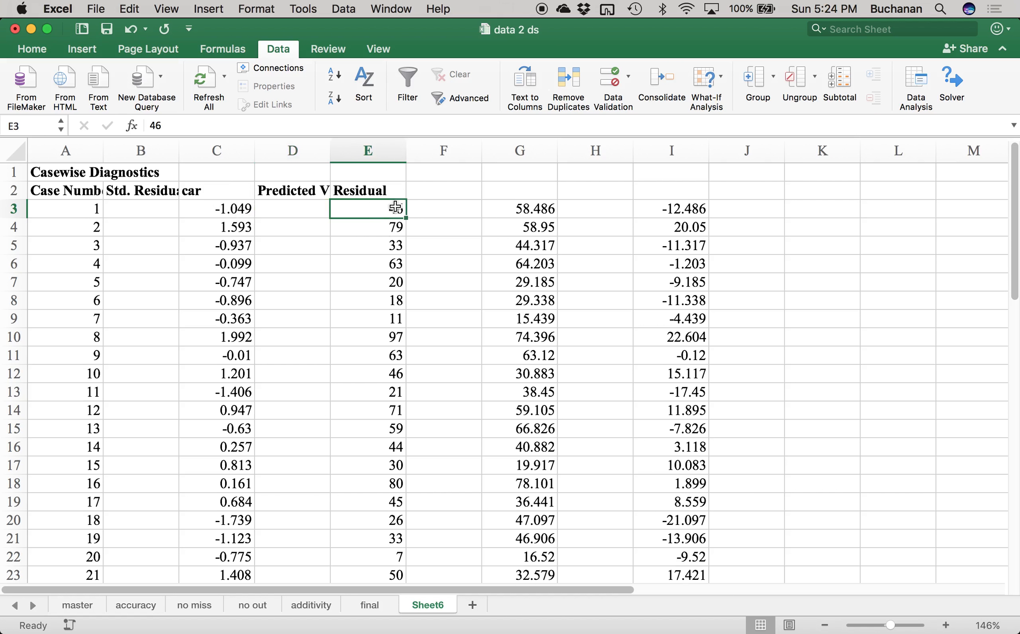
pyautogui.click(518, 207)
pyautogui.hotkey('ctrl', 'Up')
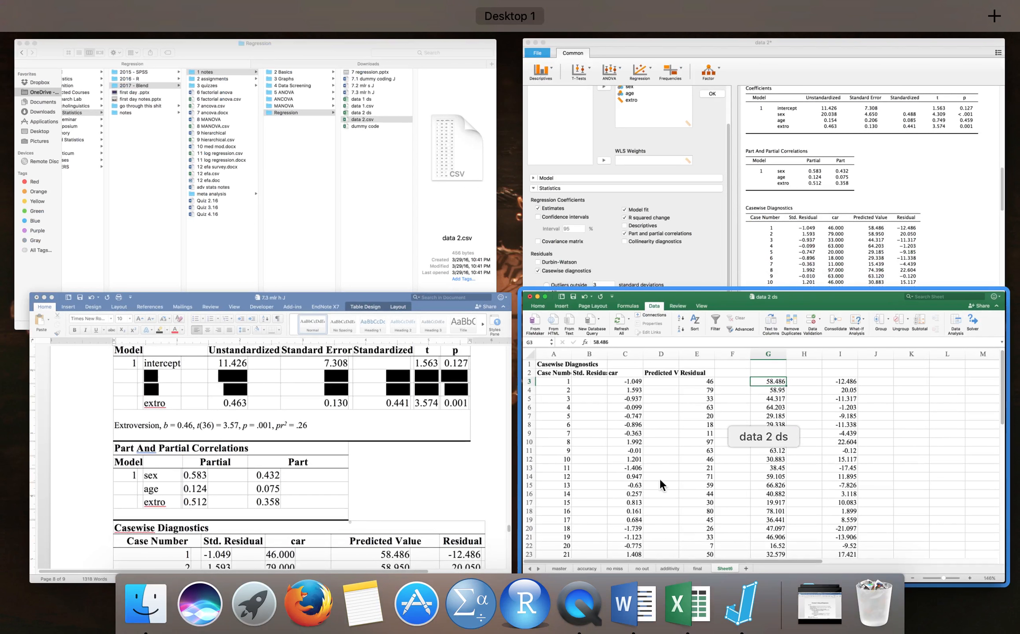
pyautogui.click(725, 225)
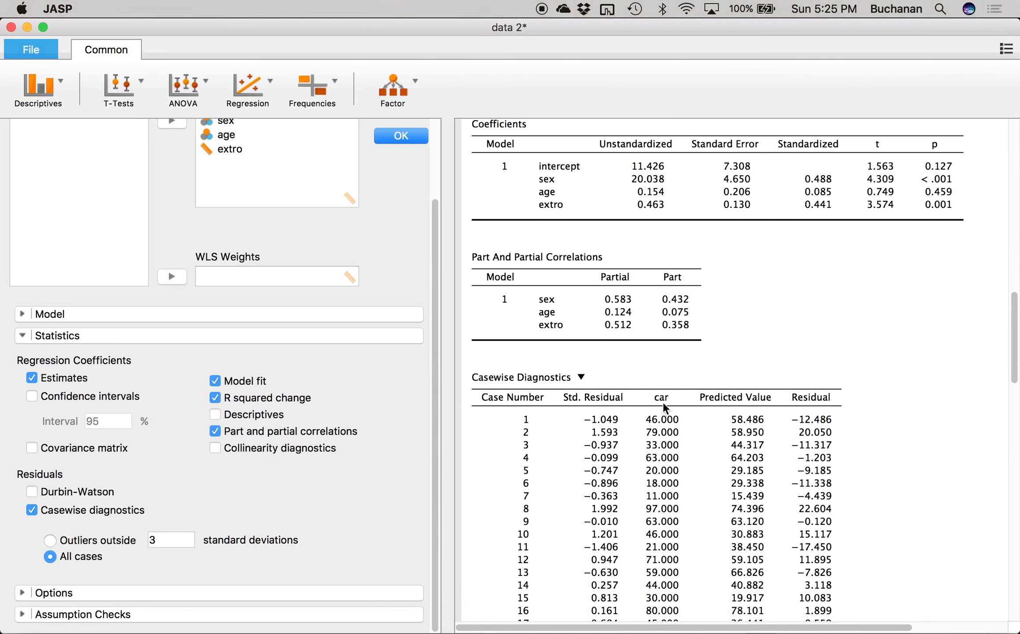
pyautogui.hotkey('ctrl', 'Up')
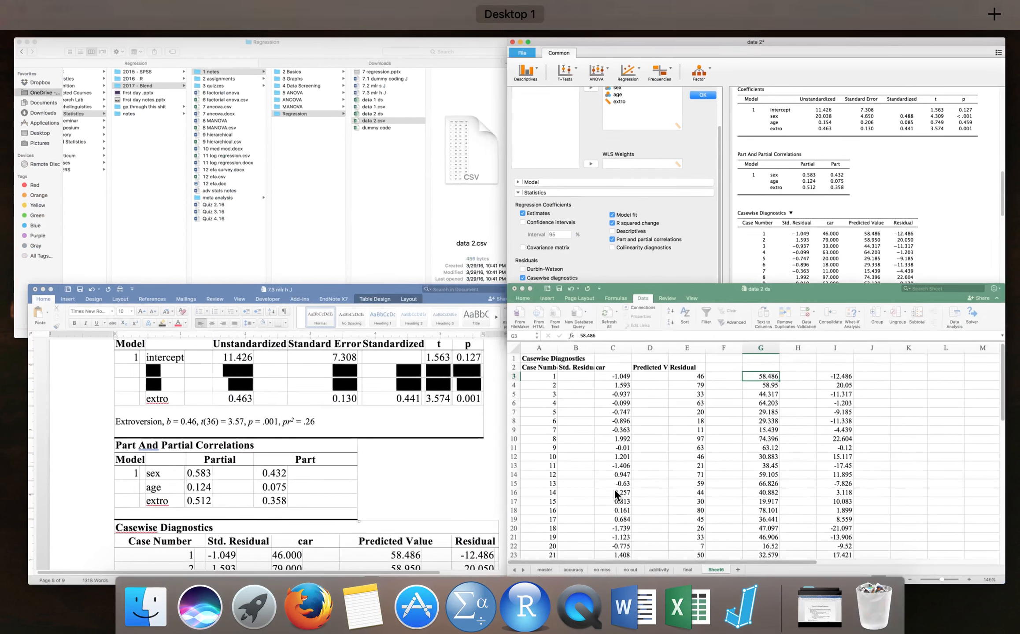
pyautogui.click(614, 488)
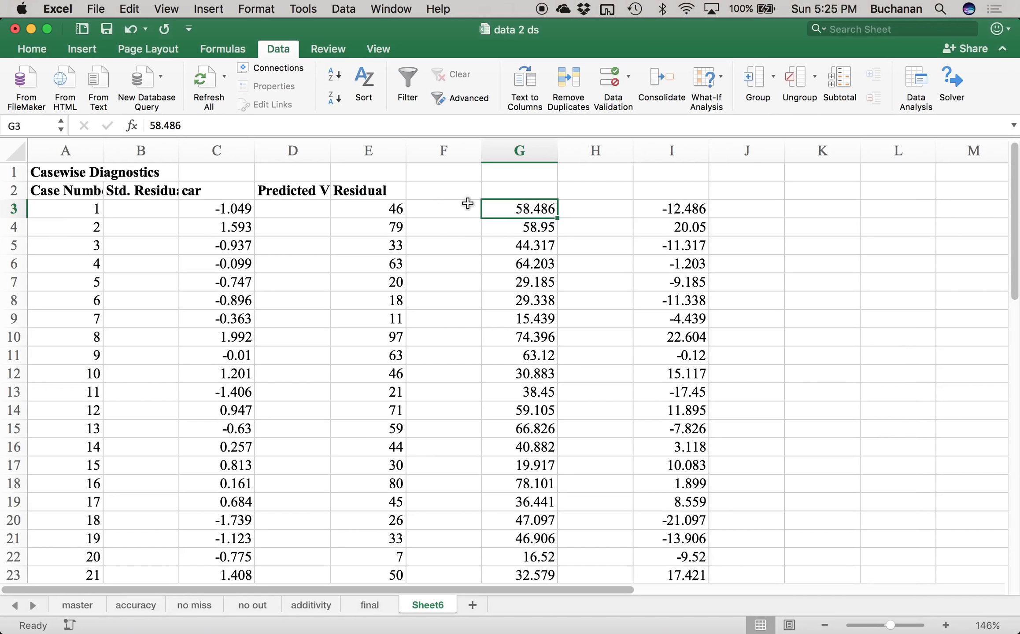
# Copy the predicted values in G3:G42 and paste them into a new sheet starting at A2.
pyautogui.hotkey('ctrl', 'shift', 'Down')
pyautogui.press('super+c')
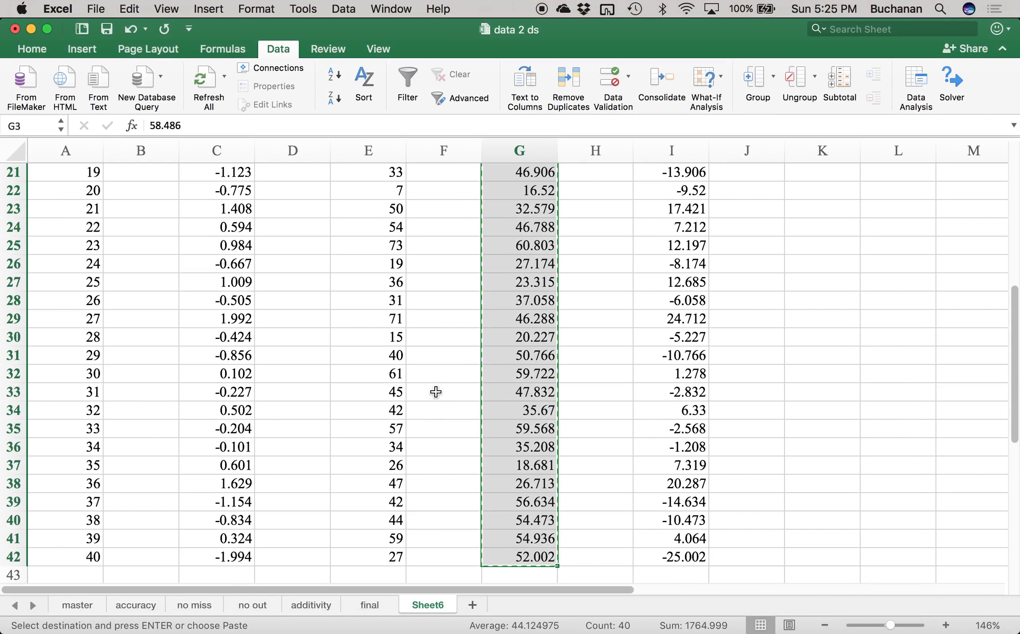
pyautogui.click(472, 605)
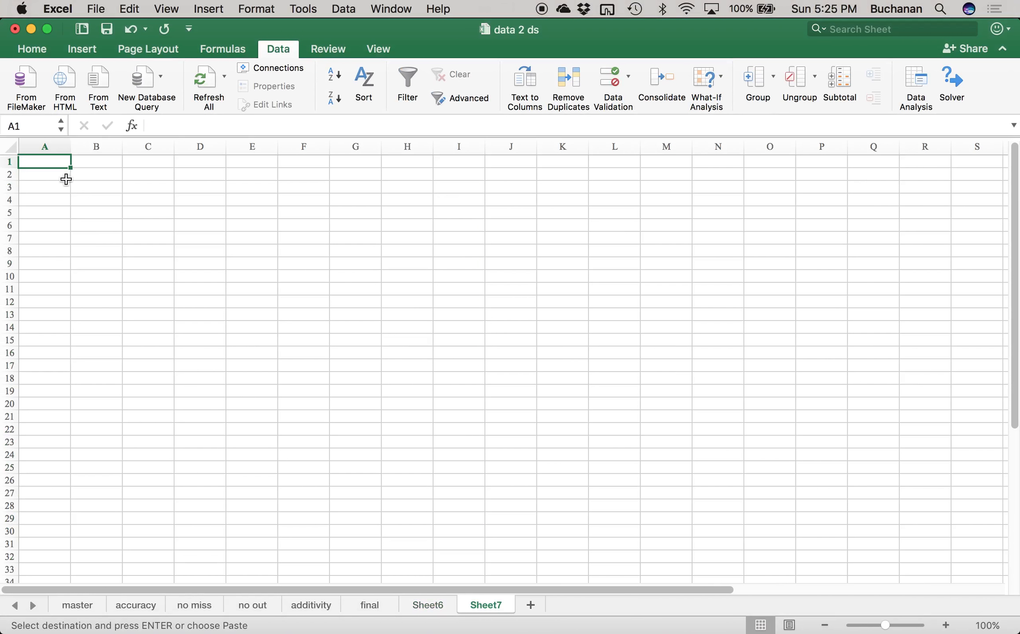
pyautogui.click(46, 177)
pyautogui.press('super+v')
# Label the new sheet's columns with "Predicted" in A1 and "Car" in B1.
pyautogui.click(46, 161)
pyautogui.write('P')
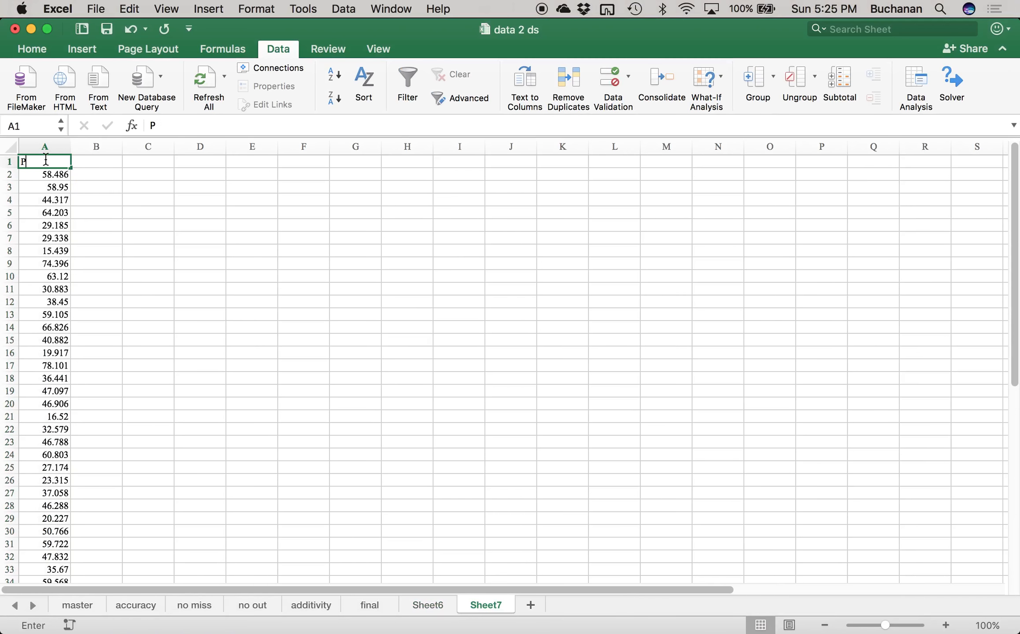
pyautogui.write('redicted')
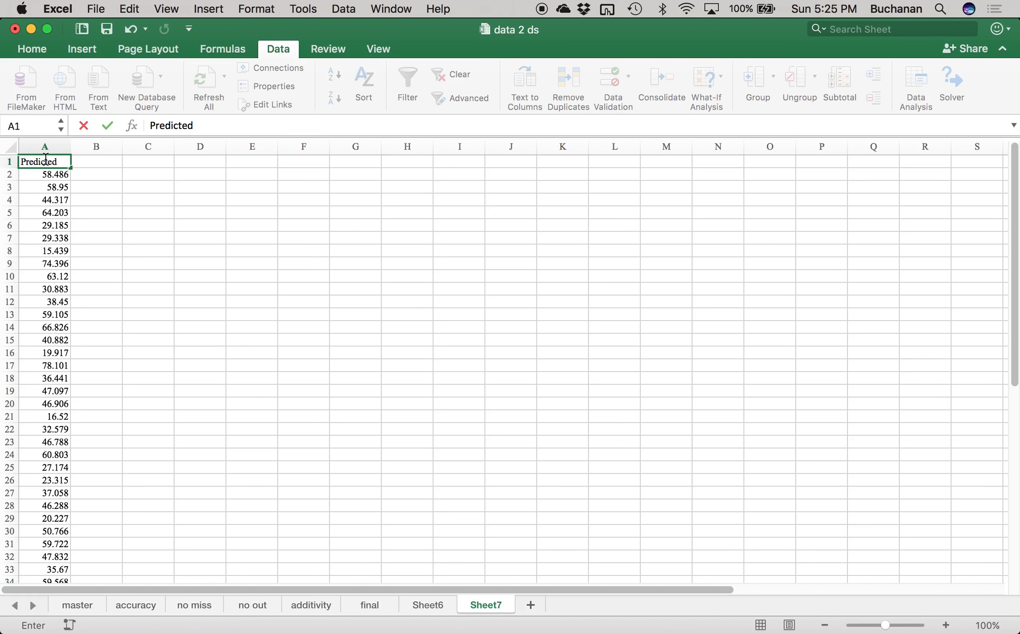
pyautogui.press('Tab')
pyautogui.write('Car')
pyautogui.press('Return')
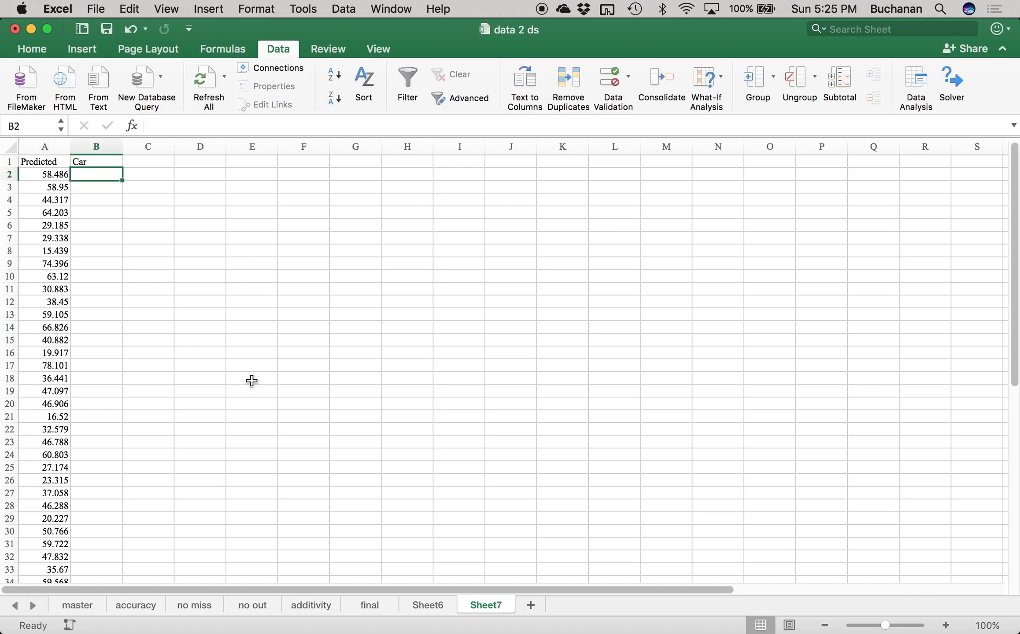
# Copy the actual car values in E3:E42 of Sheet6 and paste them under the Car heading in Sheet7, starting at B2.
pyautogui.click(415, 611)
pyautogui.click(380, 208)
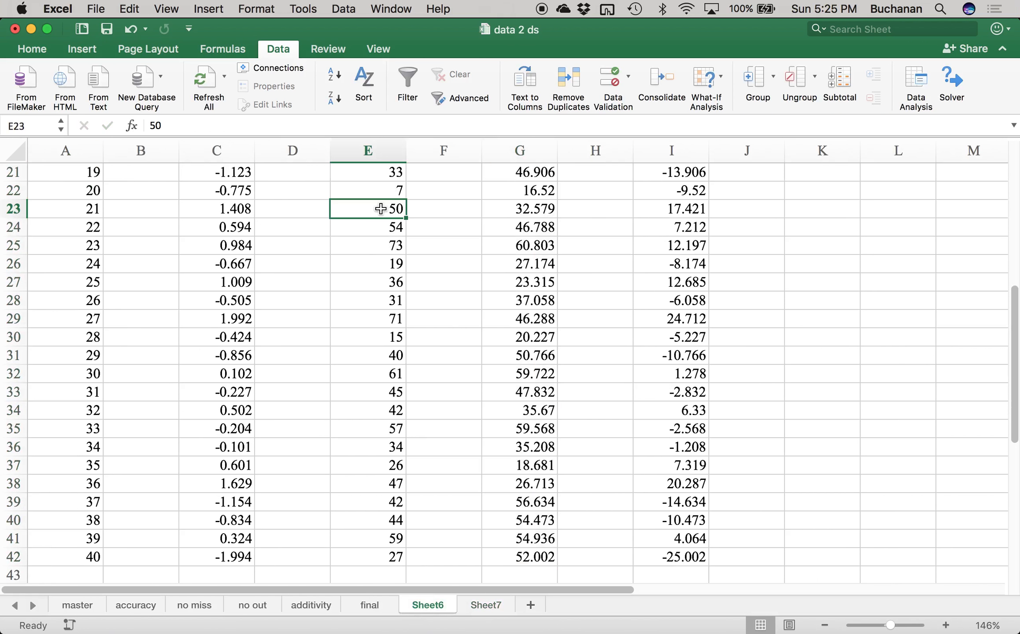
pyautogui.press('super+Up')
pyautogui.press('Down')
pyautogui.press('super+shift+Down')
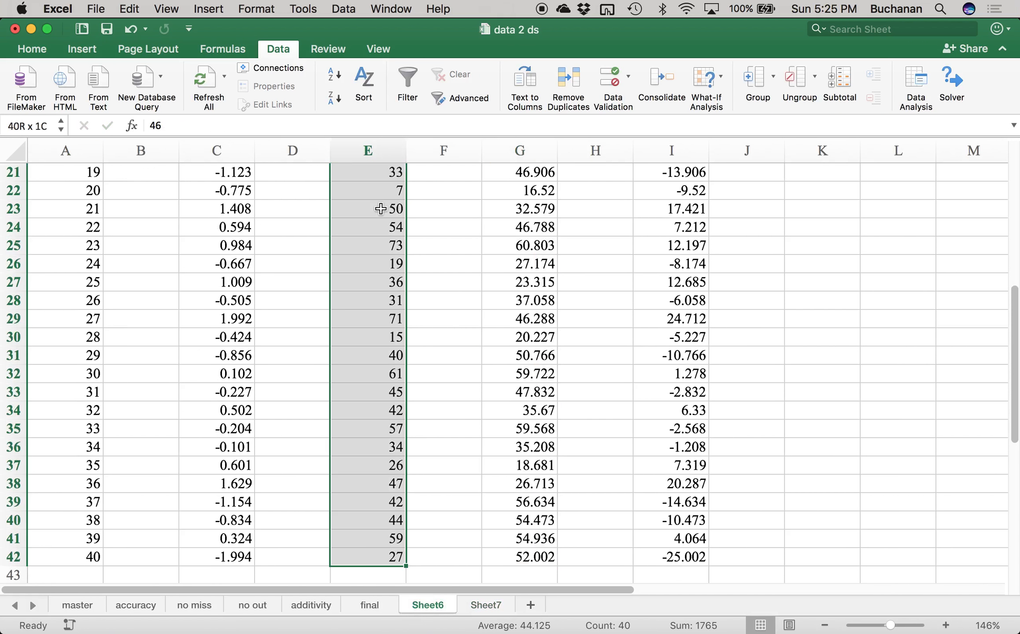
pyautogui.press('super+c')
pyautogui.click(485, 606)
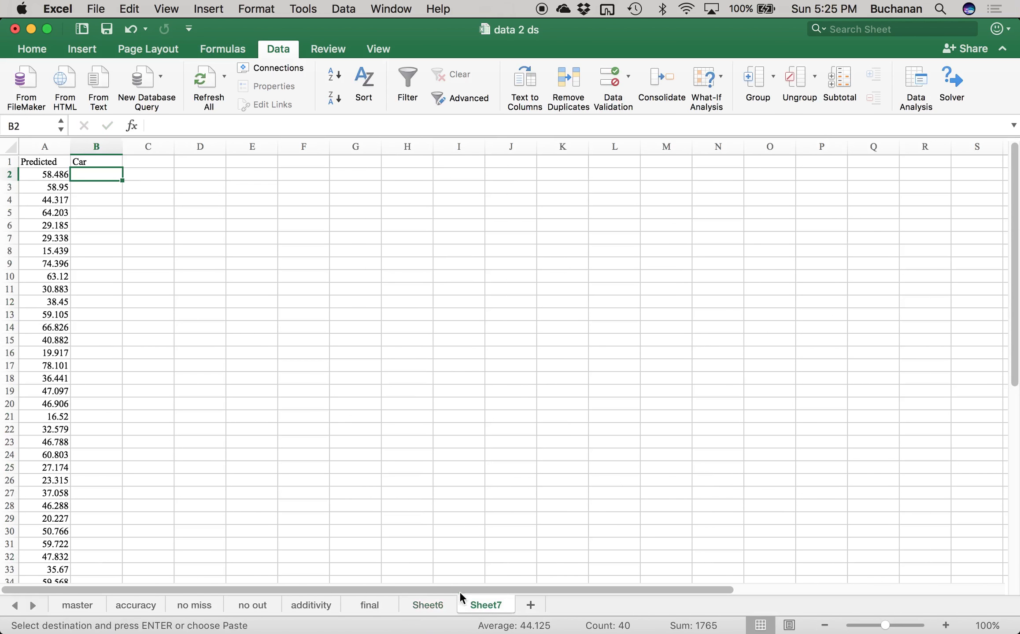
pyautogui.press('super+v')
# Rename Sheet7 as "graph" and enlarge its view to 183%.
pyautogui.doubleClick(485, 606)
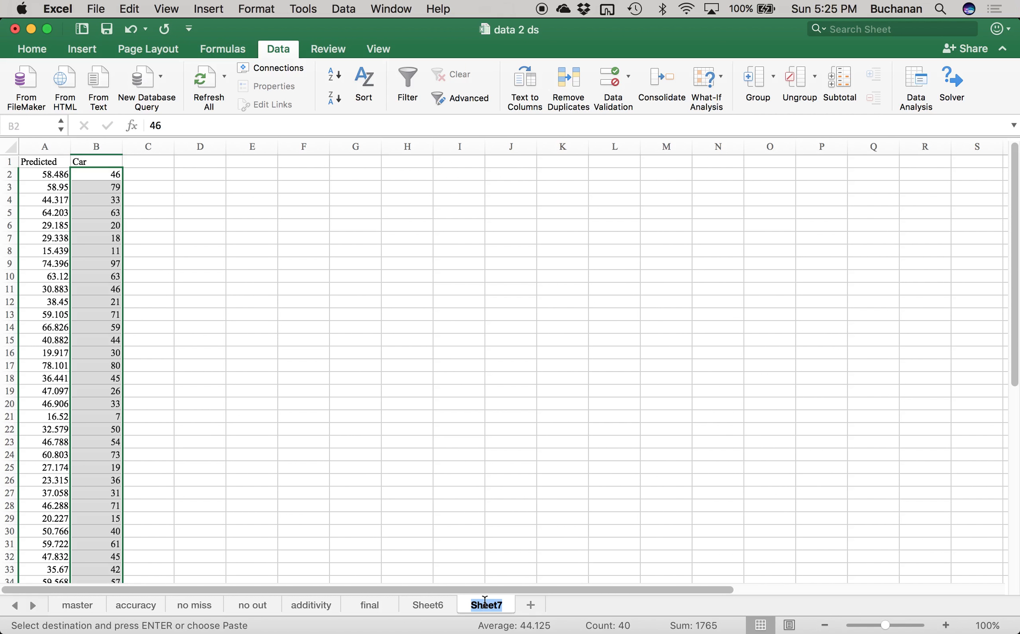
pyautogui.write('graph')
pyautogui.press('Return')
pyautogui.moveTo(884, 626); pyautogui.dragTo(896, 628)
pyautogui.scroll(1, 476, 335)
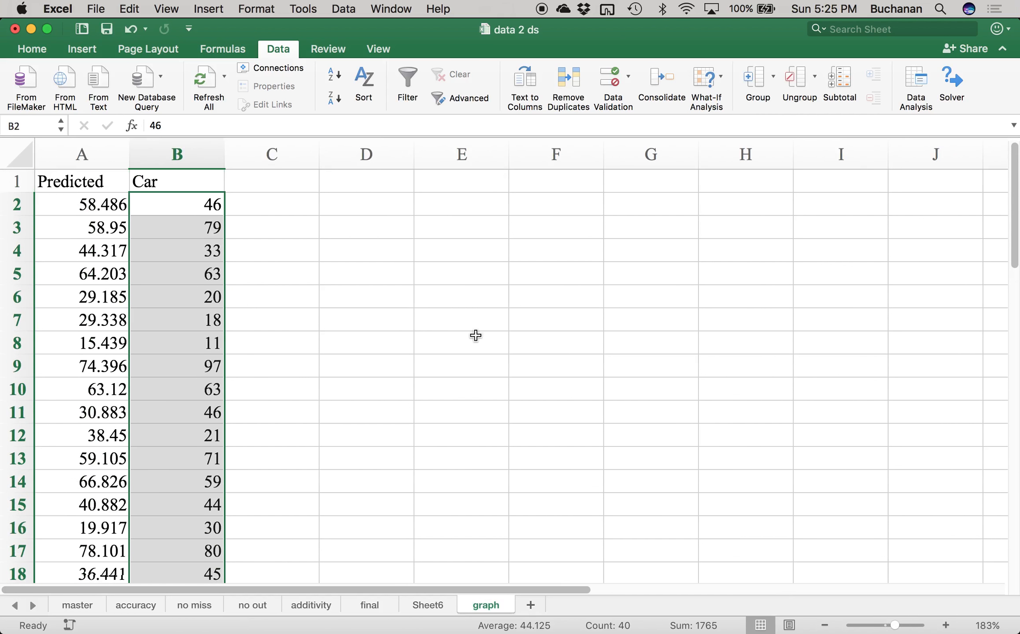
# Insert a markers-only scatter chart of the Predicted and Car columns (A and B).
pyautogui.click(69, 162)
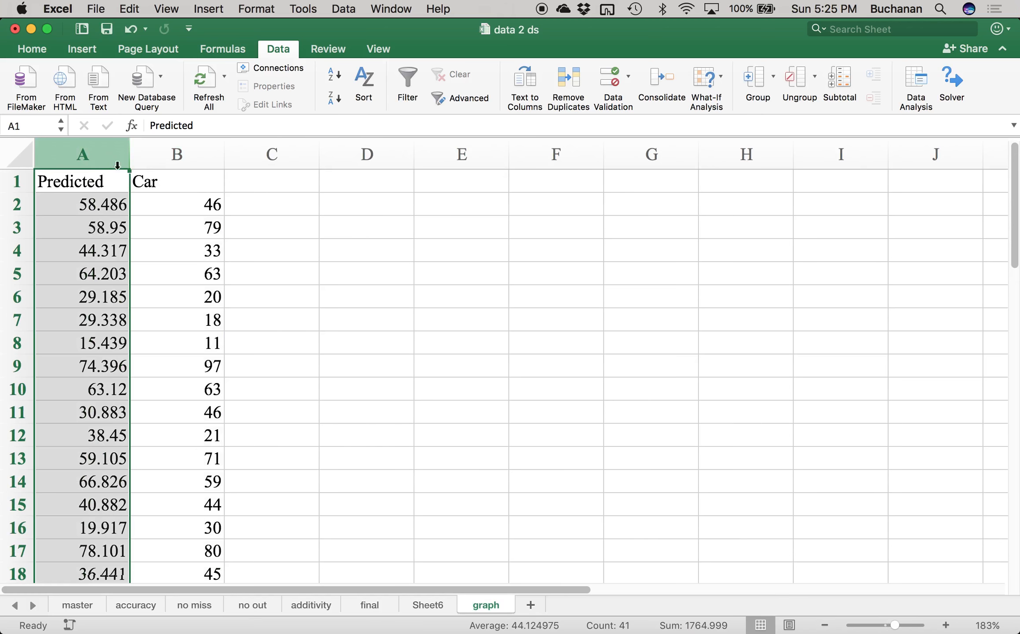
pyautogui.click(146, 183)
pyautogui.moveTo(83, 145); pyautogui.dragTo(141, 145)
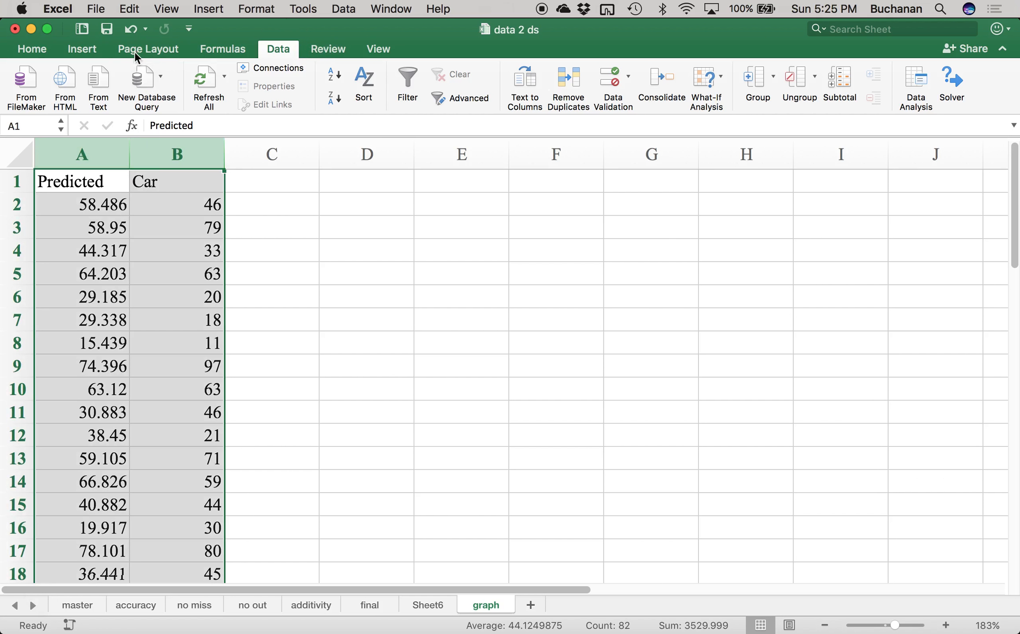
pyautogui.click(76, 49)
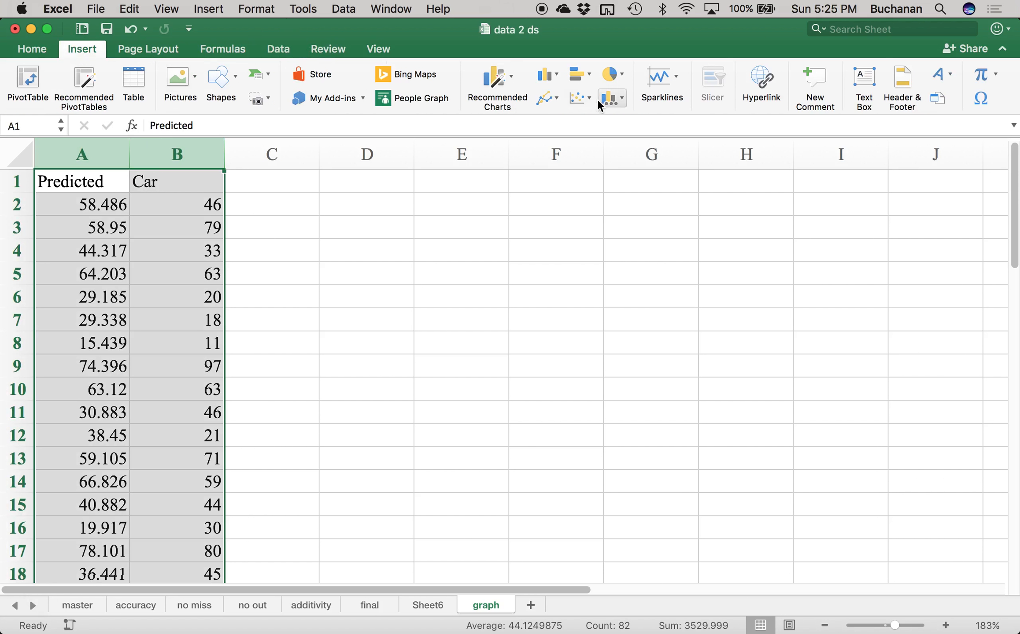
pyautogui.click(579, 97)
pyautogui.click(601, 185)
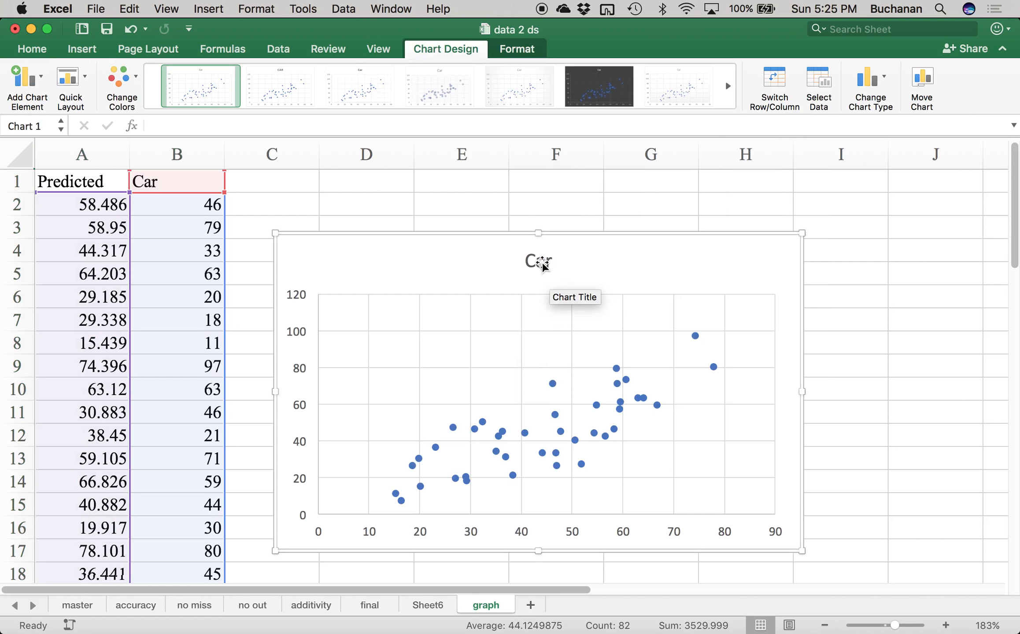
# Delete the scatter chart's title and both its vertical and horizontal gridlines.
pyautogui.click(541, 264)
pyautogui.press('Delete')
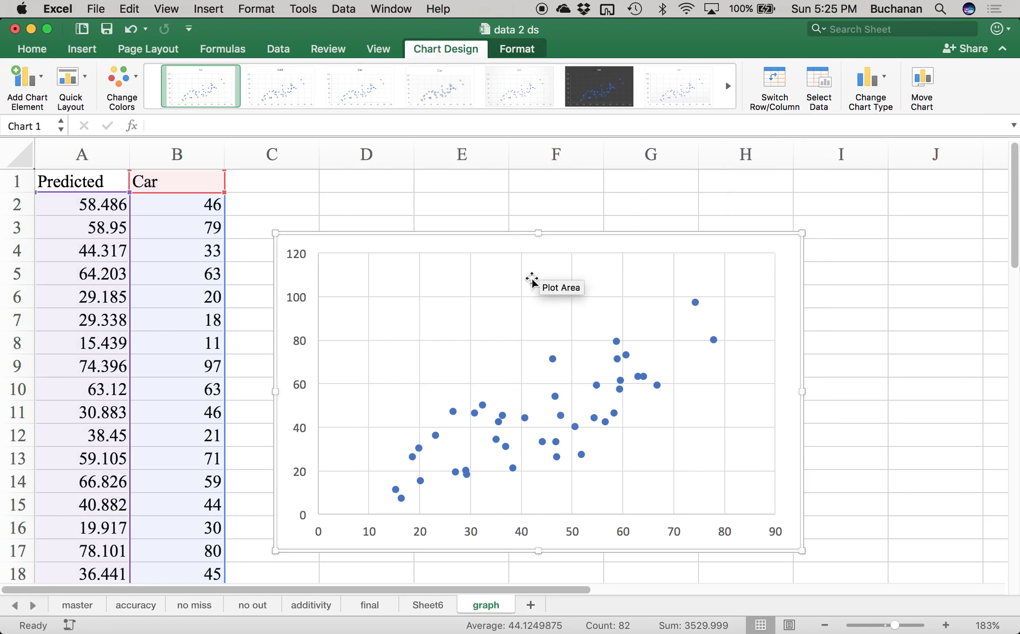
pyautogui.click(521, 295)
pyautogui.press('Delete')
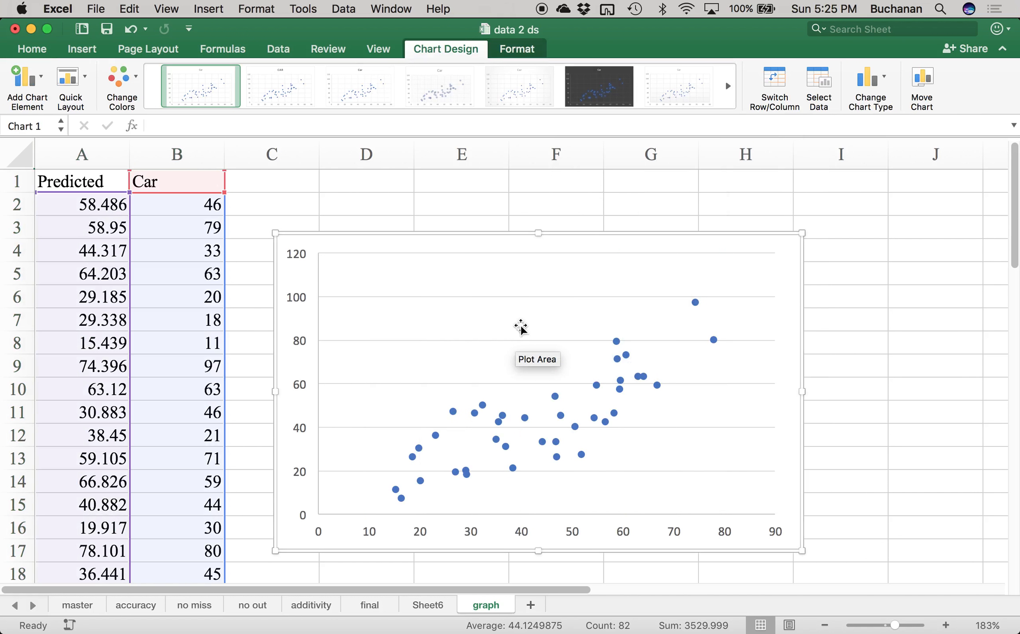
pyautogui.click(527, 302)
pyautogui.press('Delete')
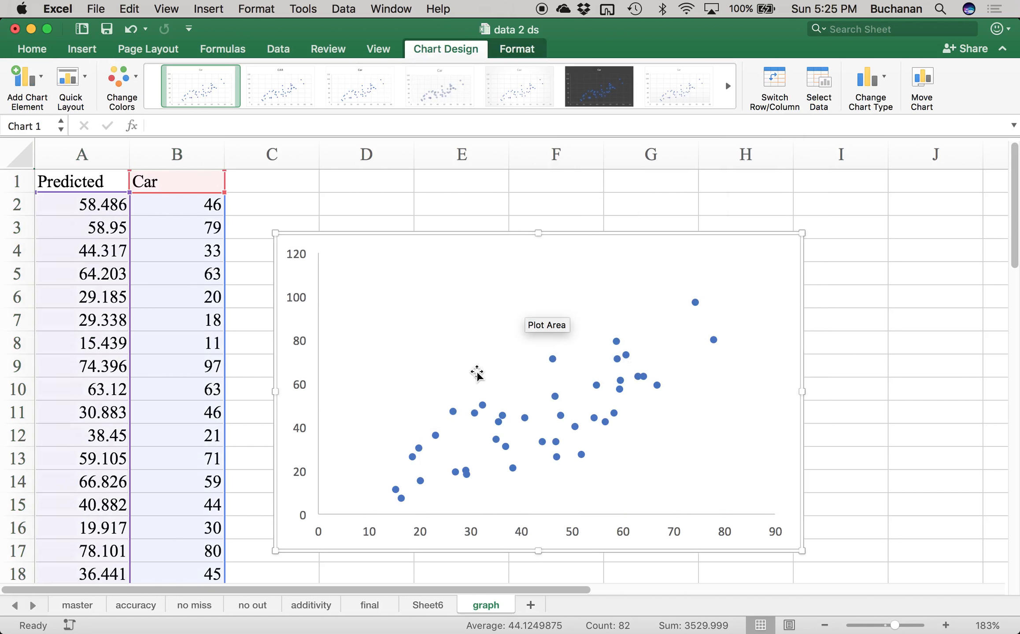
# Add primary horizontal and primary vertical axis titles to the scatter chart.
pyautogui.click(27, 78)
pyautogui.moveTo(90, 124)
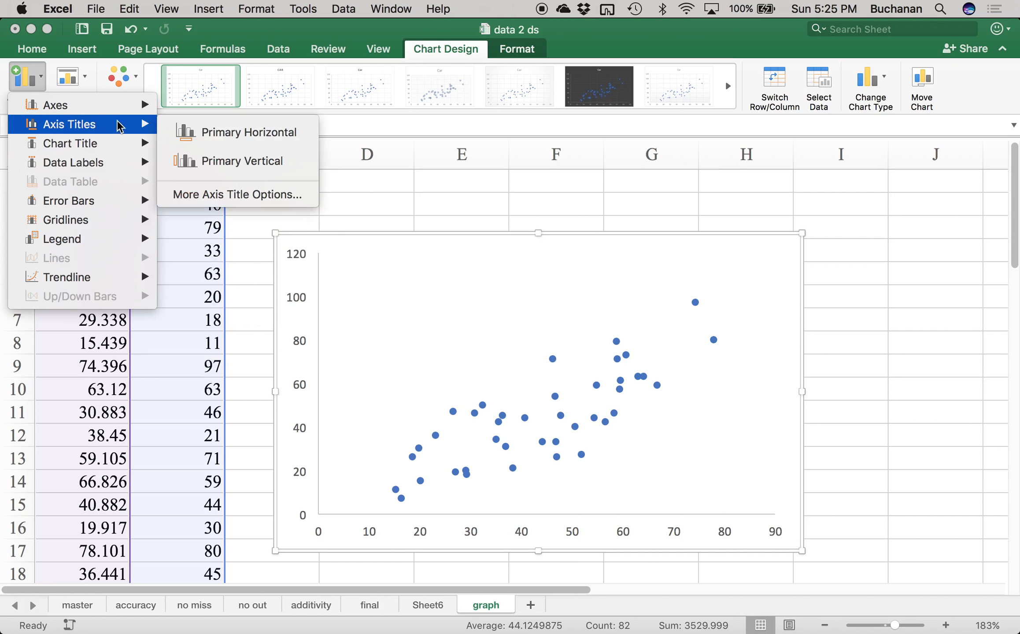
pyautogui.click(185, 133)
pyautogui.click(26, 78)
pyautogui.moveTo(66, 143)
pyautogui.moveTo(88, 125)
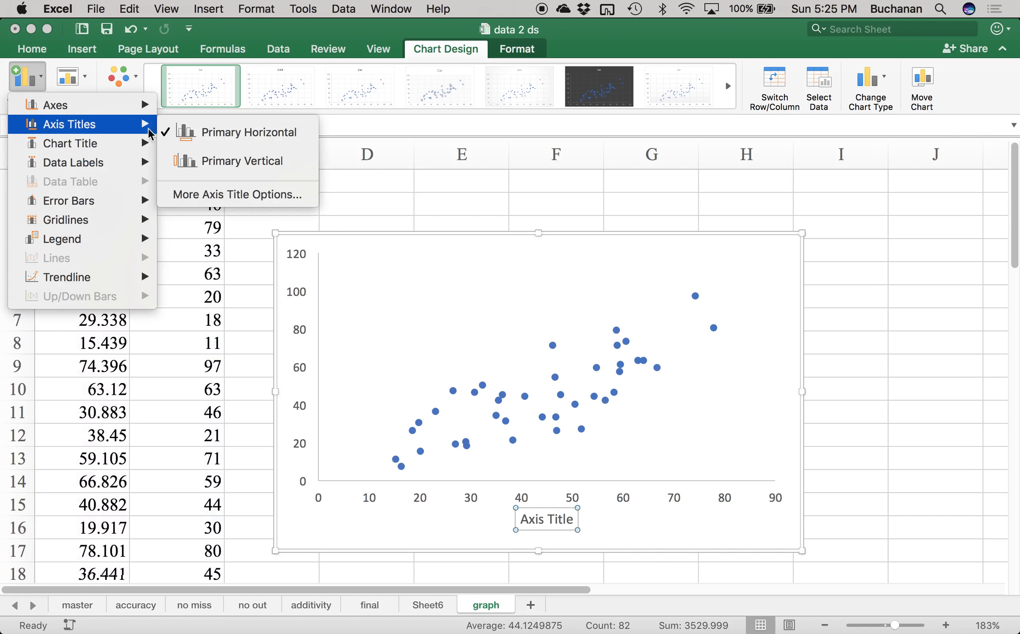
pyautogui.click(207, 162)
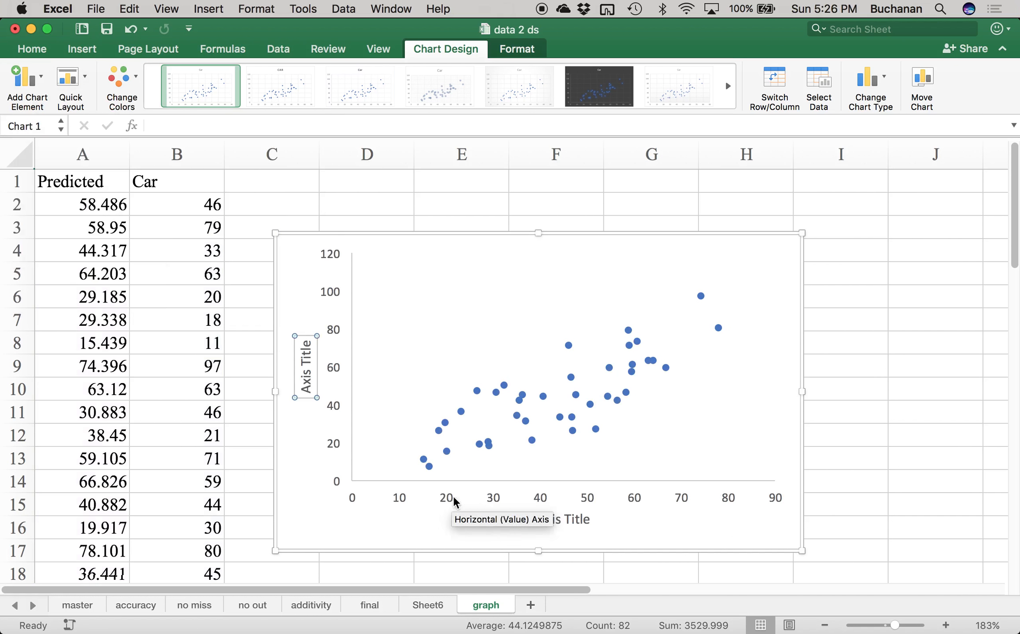
# Change the horizontal axis title to "Predicted Car Score (Age + Sex + Extroversion)".
pyautogui.click(553, 522)
pyautogui.doubleClick(564, 514)
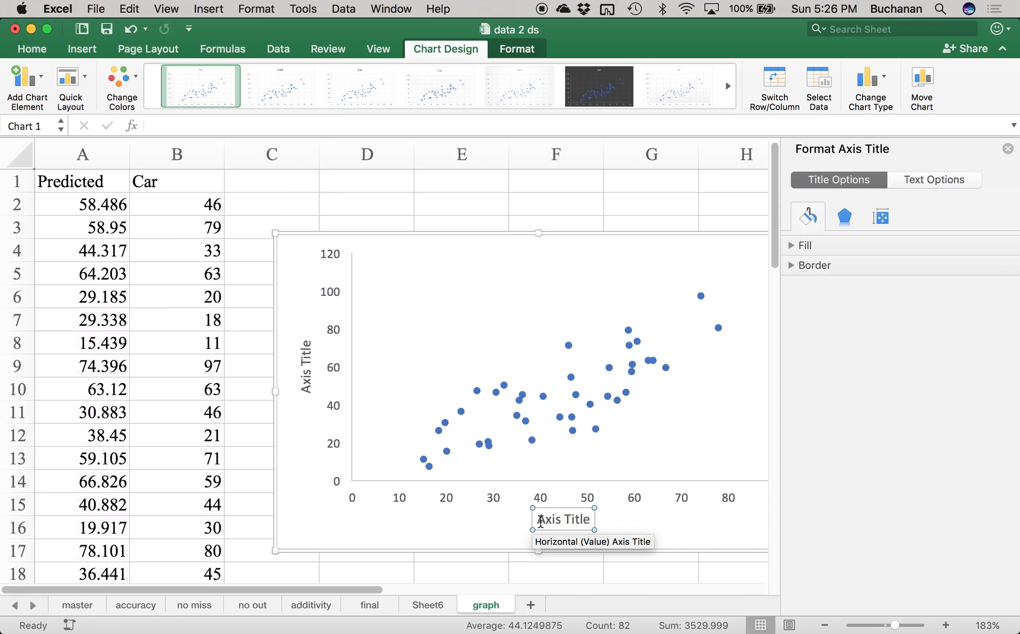
pyautogui.moveTo(538, 519); pyautogui.dragTo(596, 521)
pyautogui.write('P')
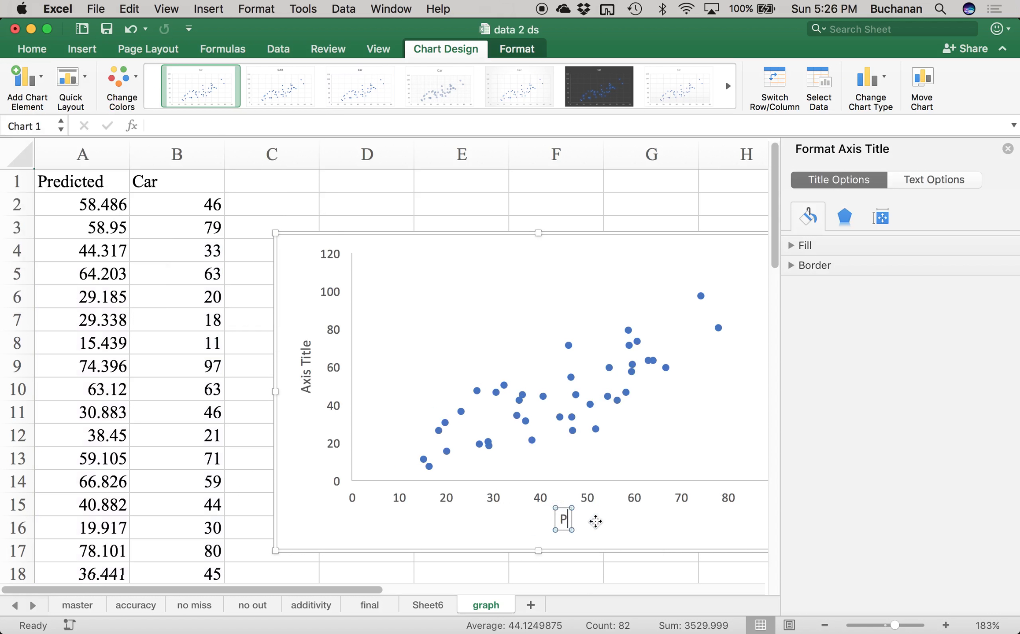
pyautogui.write('redicted Car')
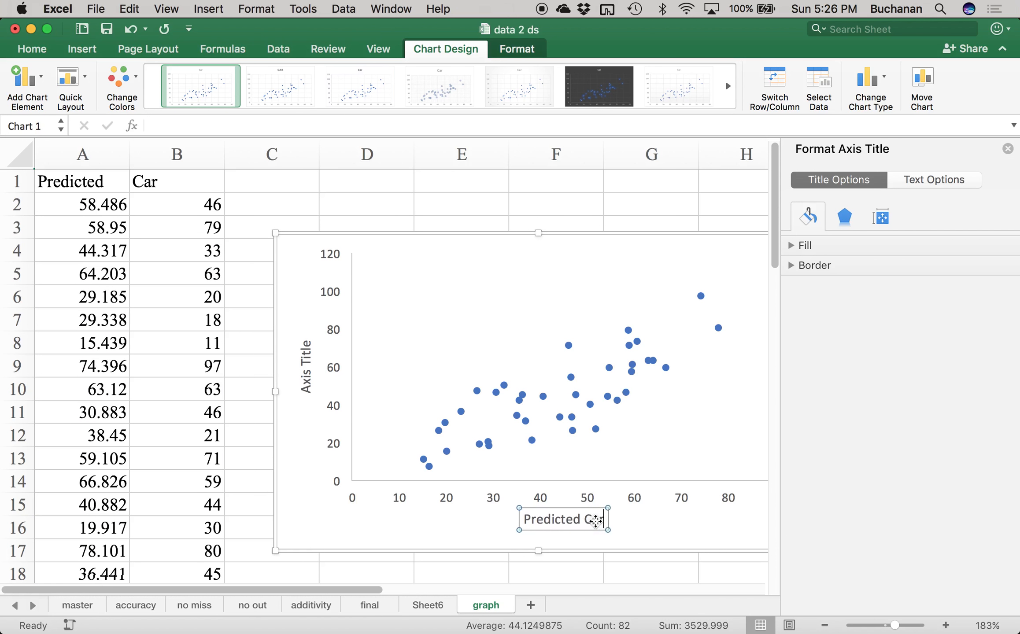
pyautogui.write(' Score (')
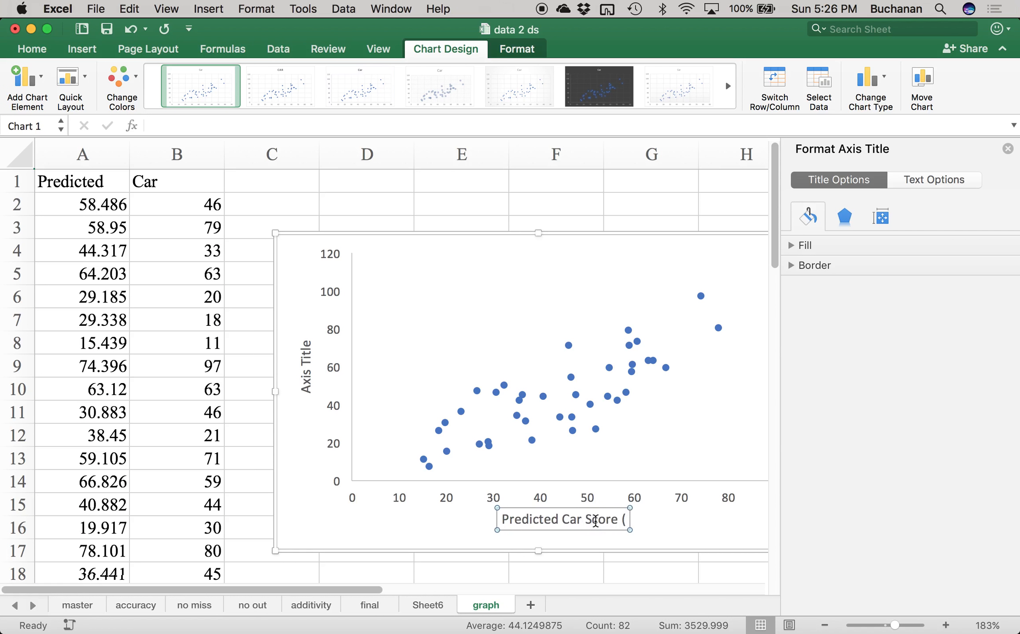
pyautogui.write('Age +')
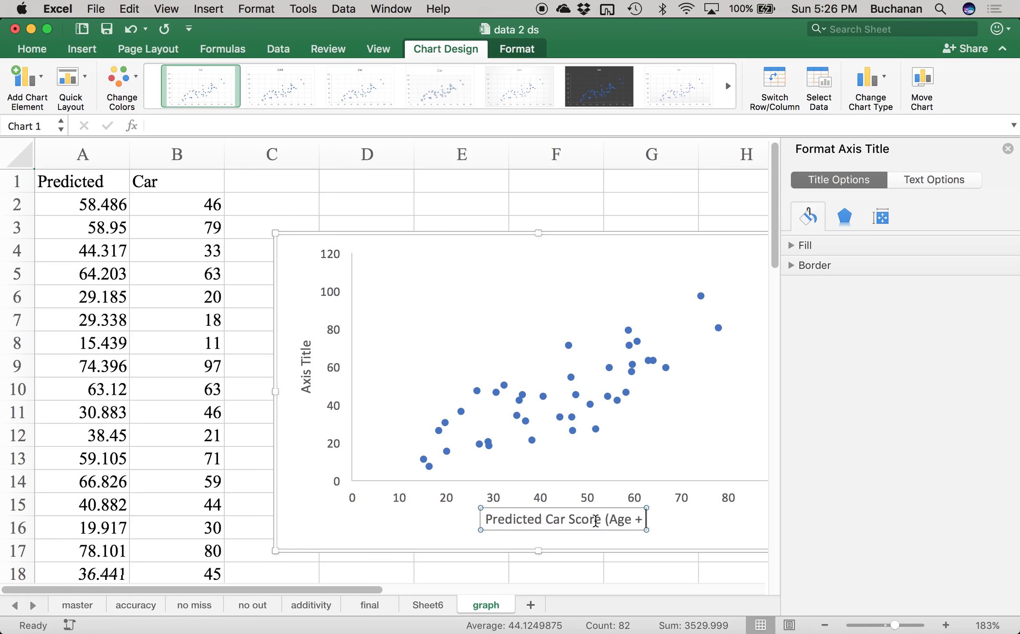
pyautogui.write(' Sex +')
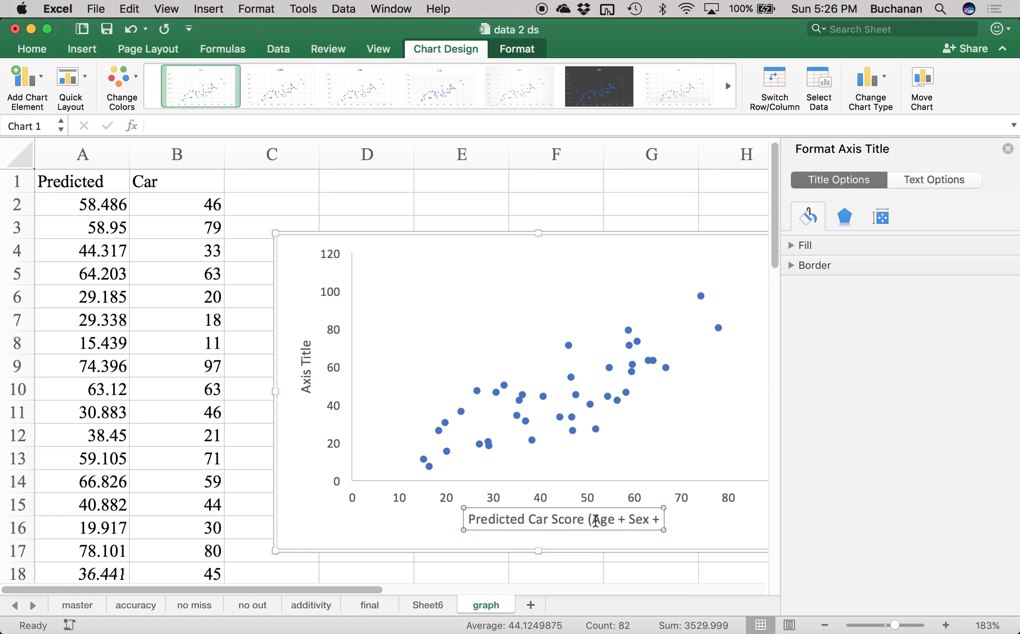
pyautogui.write(' Extro')
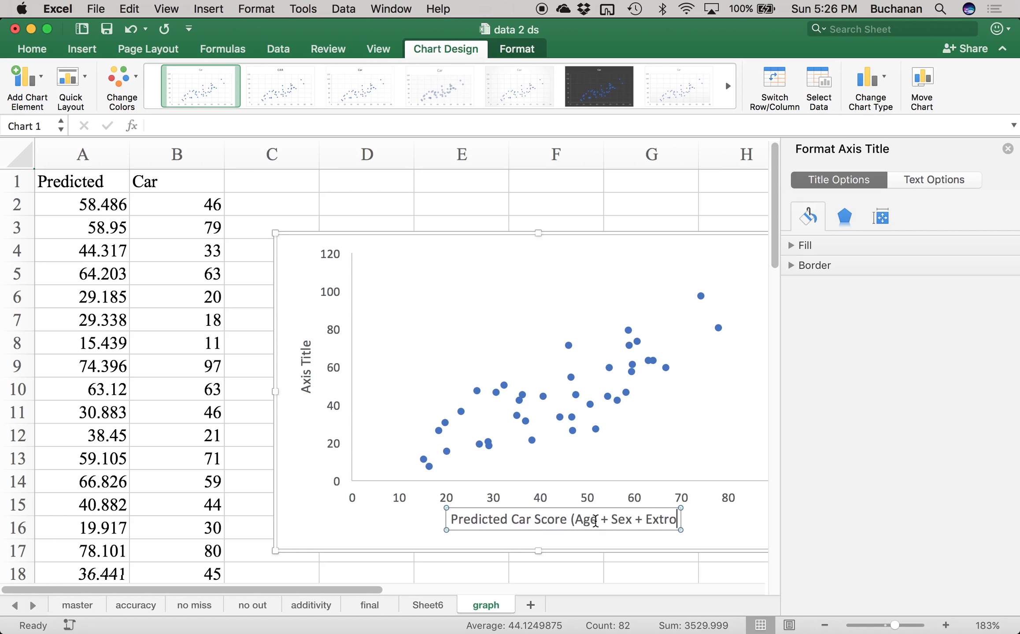
pyautogui.write('version)')
# Replace the vertical axis title with "Actual Car Score".
pyautogui.click(308, 362)
pyautogui.doubleClick(309, 364)
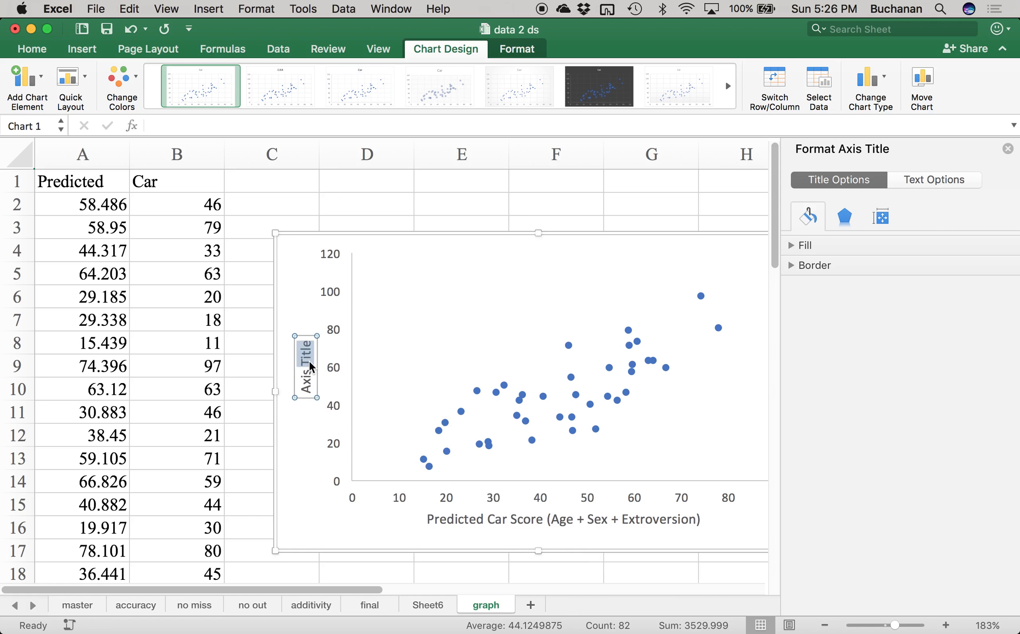
pyautogui.press('BackSpace')
pyautogui.press('BackSpace')
pyautogui.press('BackSpace')
pyautogui.press('BackSpace')
pyautogui.press('BackSpace')
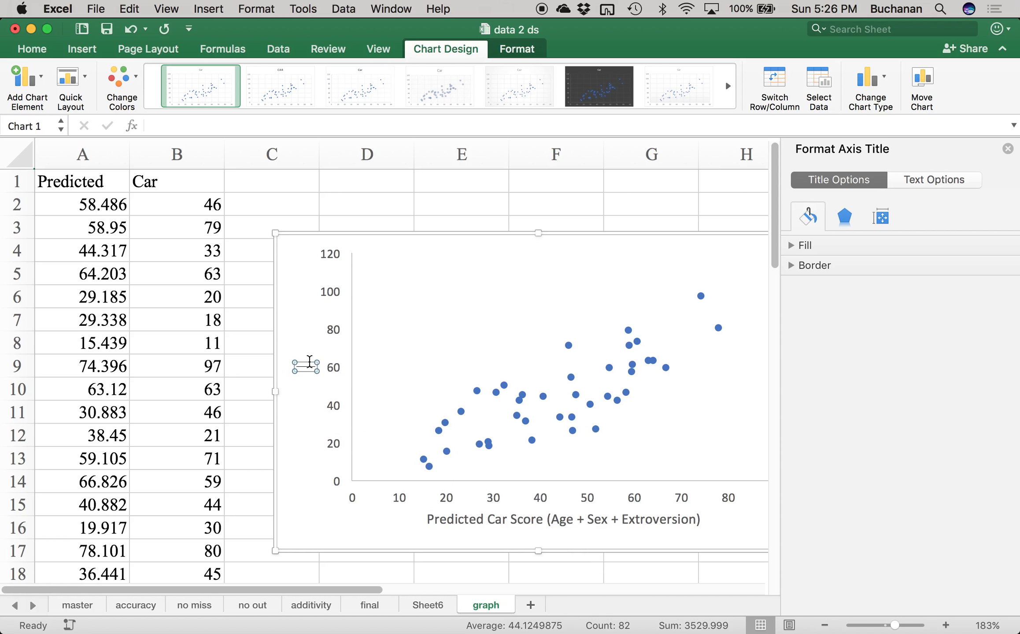
pyautogui.write('Actual Car Score')
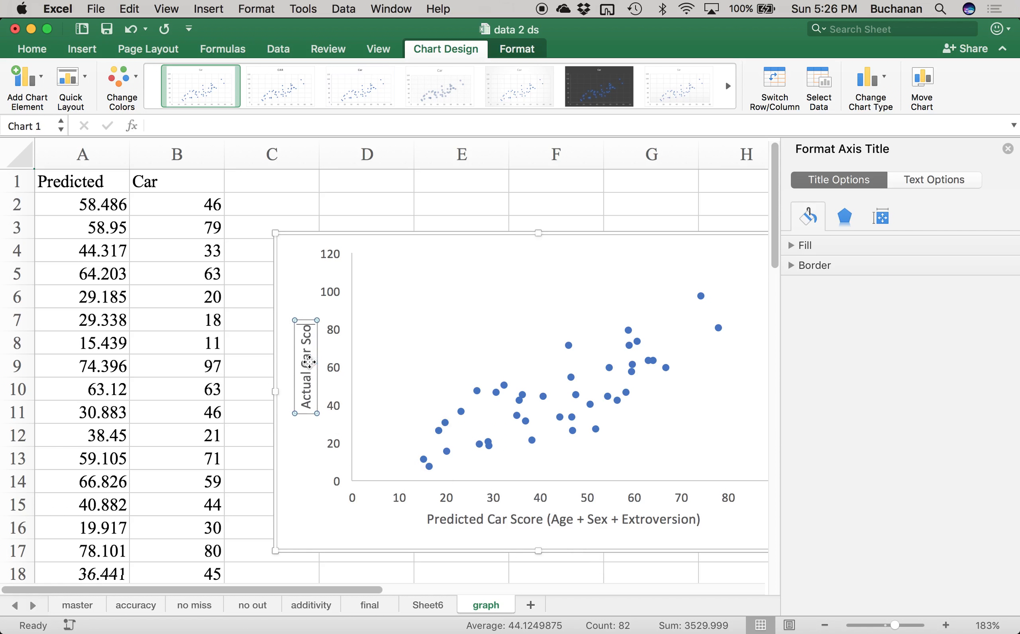
# Add a linear trendline to the car data series and colour the line black.
pyautogui.click(526, 420)
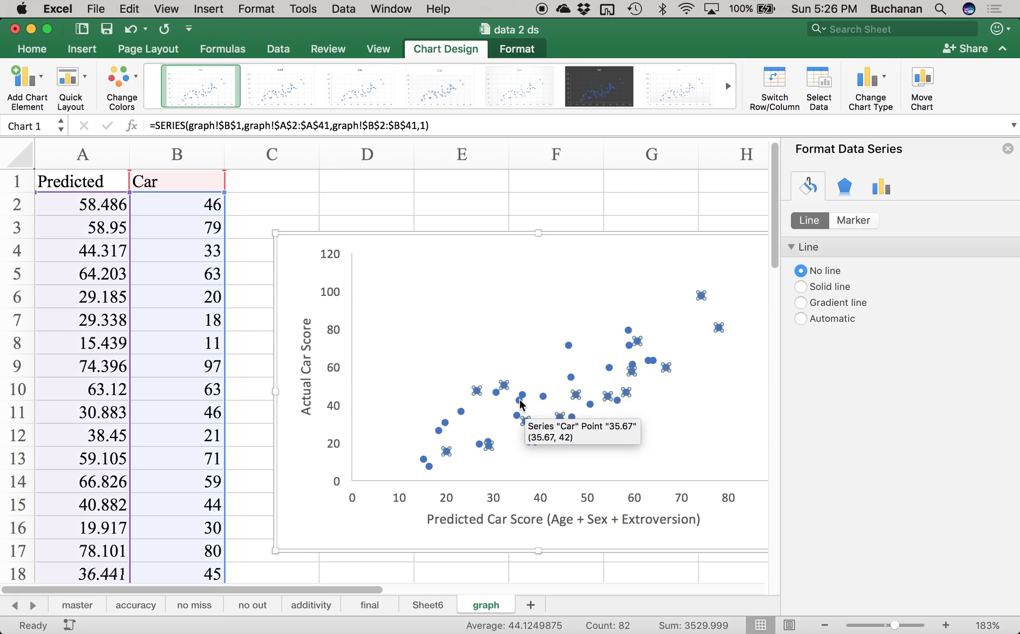
pyautogui.rightClick(520, 404)
pyautogui.click(575, 519)
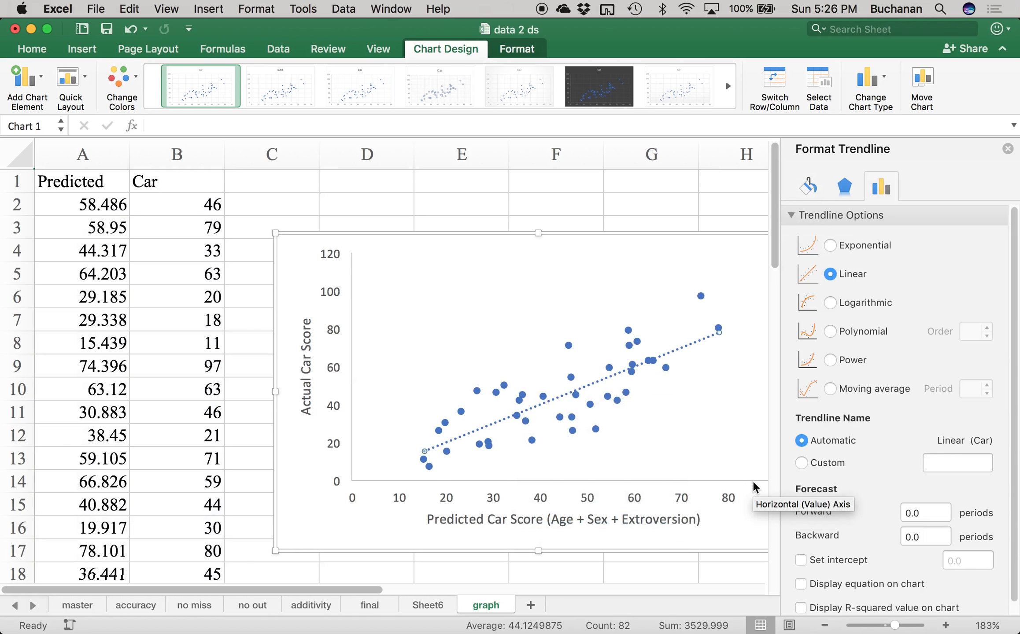
pyautogui.click(808, 185)
pyautogui.click(998, 314)
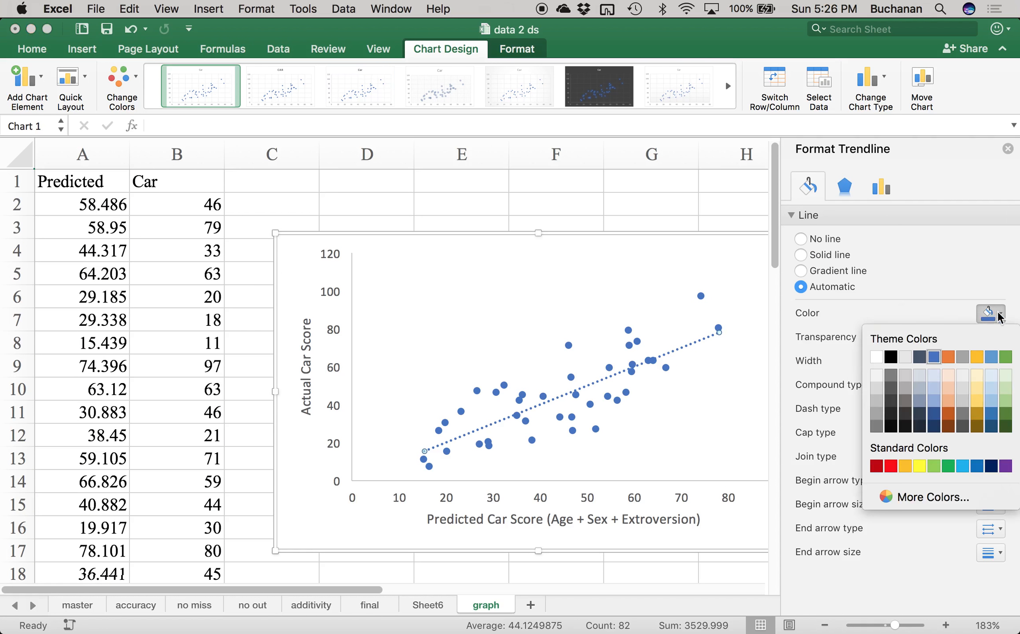
pyautogui.click(891, 357)
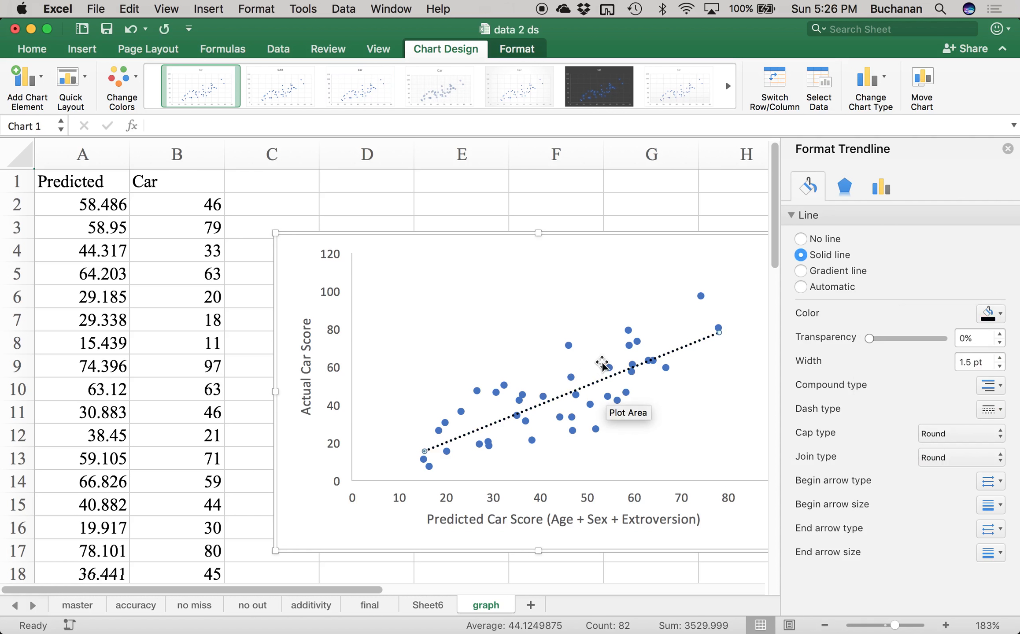
pyautogui.click(569, 345)
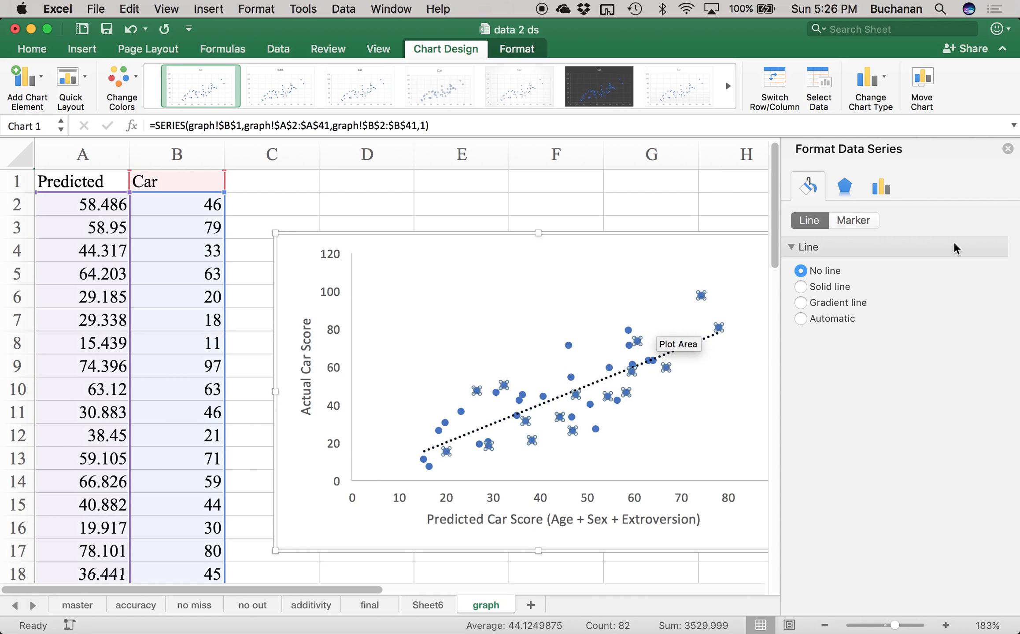
pyautogui.click(629, 330)
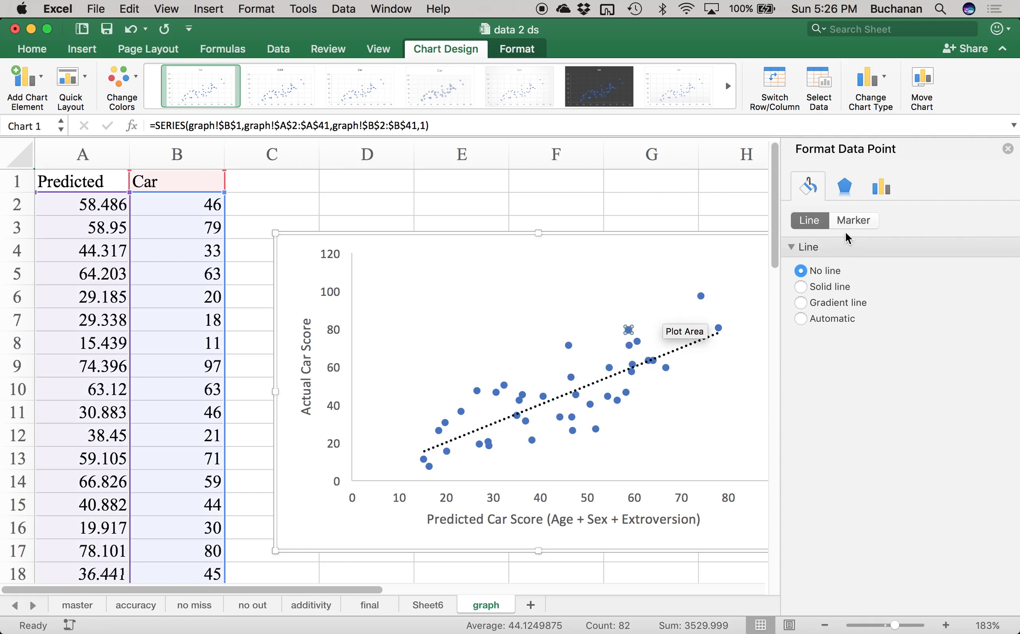
pyautogui.click(504, 385)
pyautogui.click(462, 365)
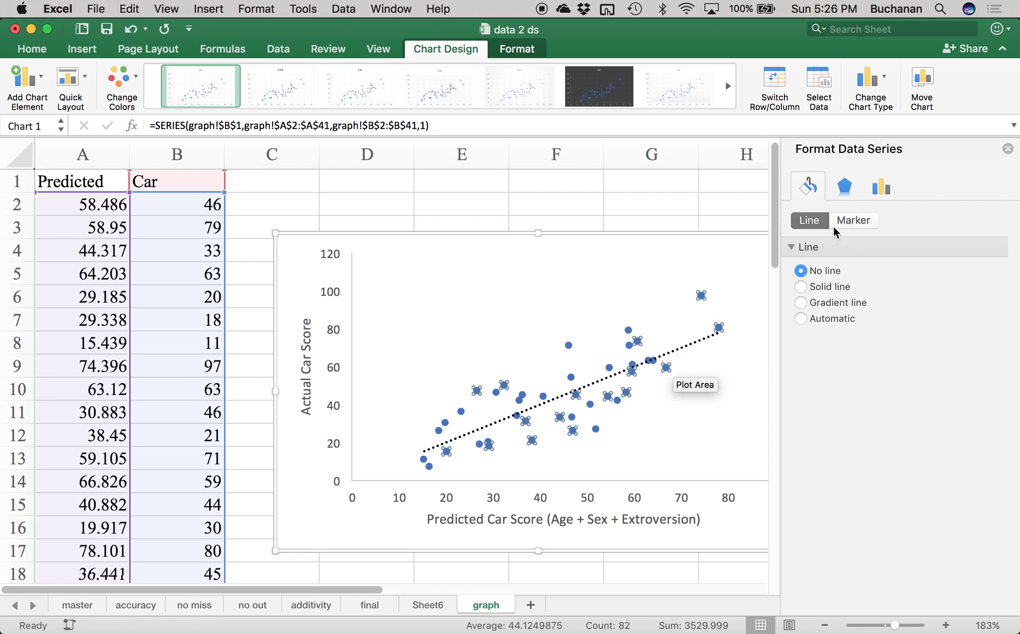
pyautogui.click(844, 186)
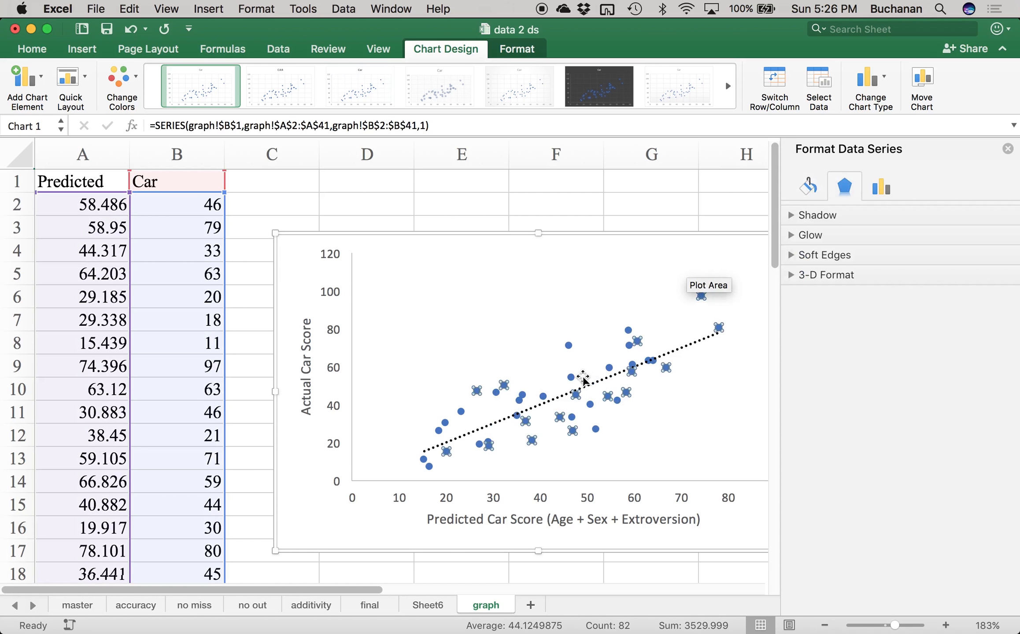
pyautogui.click(569, 345)
pyautogui.rightClick(568, 346)
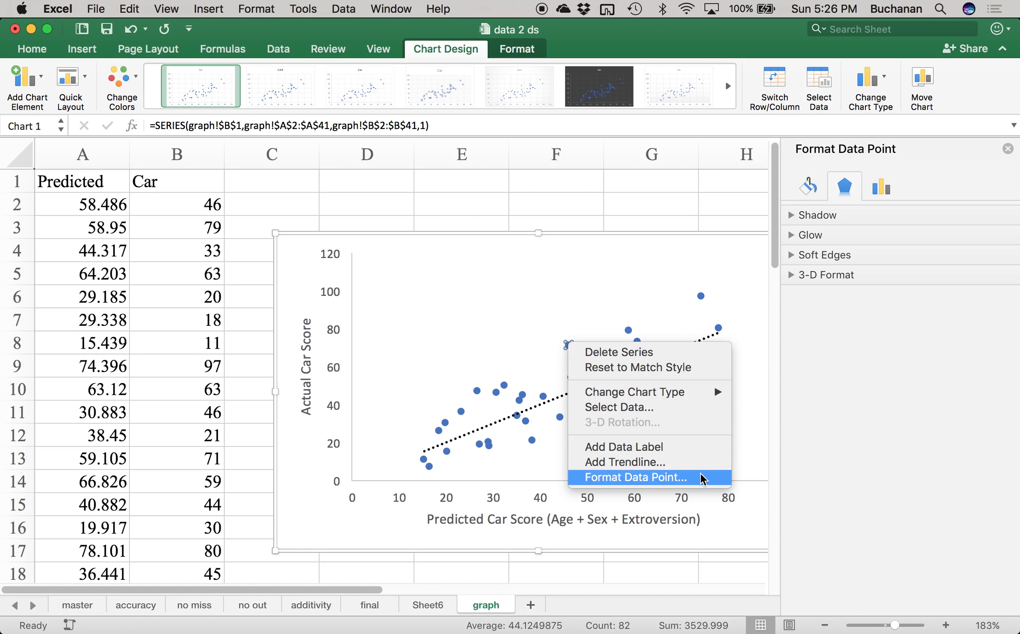
pyautogui.click(435, 364)
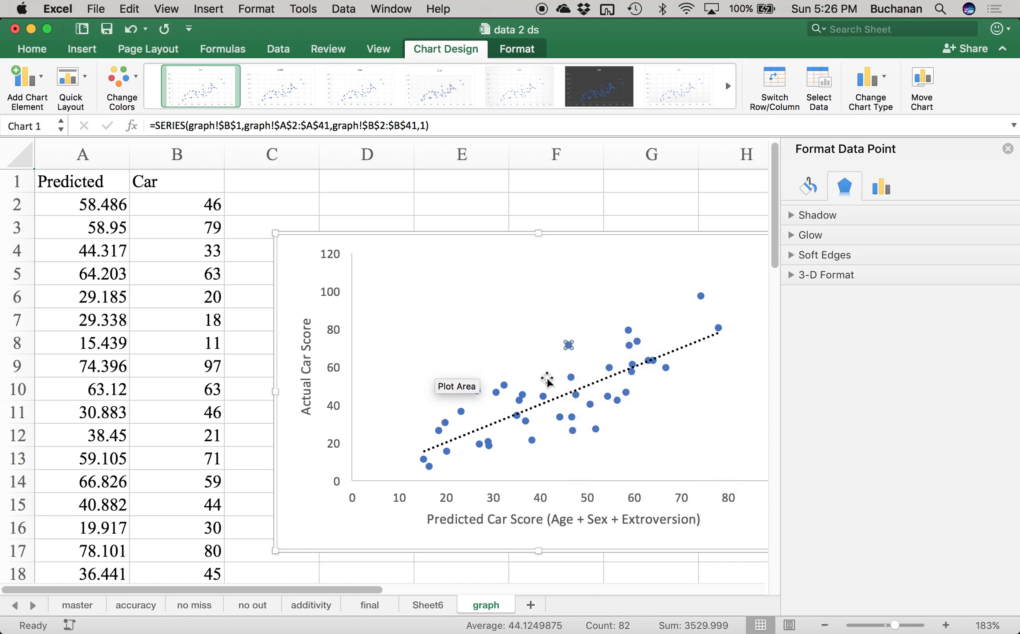
# Recolour the scatter chart's data points and trendline with the monochromatic grey palette.
pyautogui.click(122, 79)
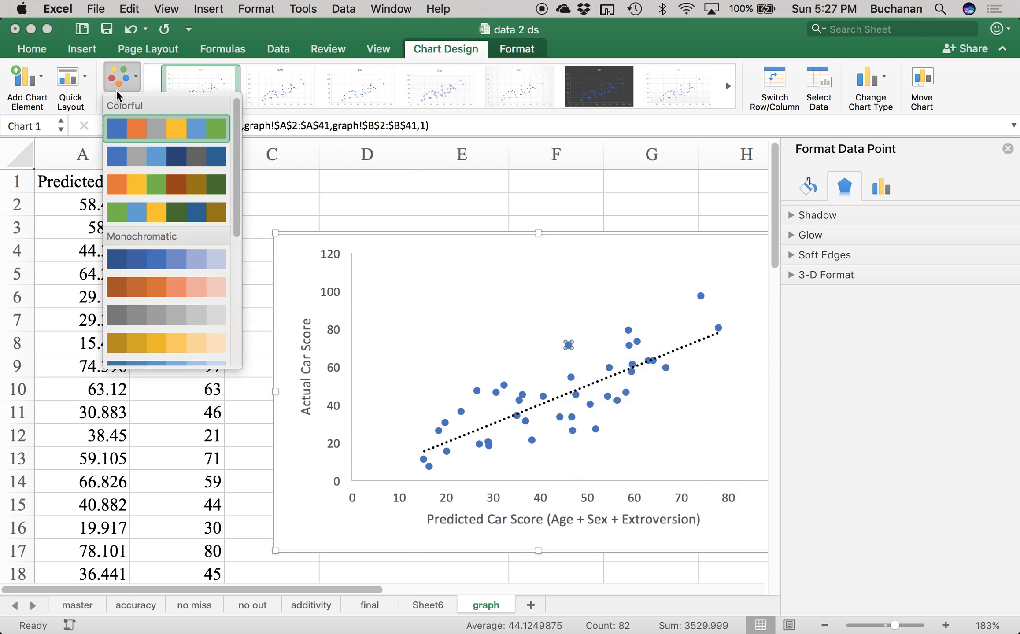
pyautogui.click(163, 319)
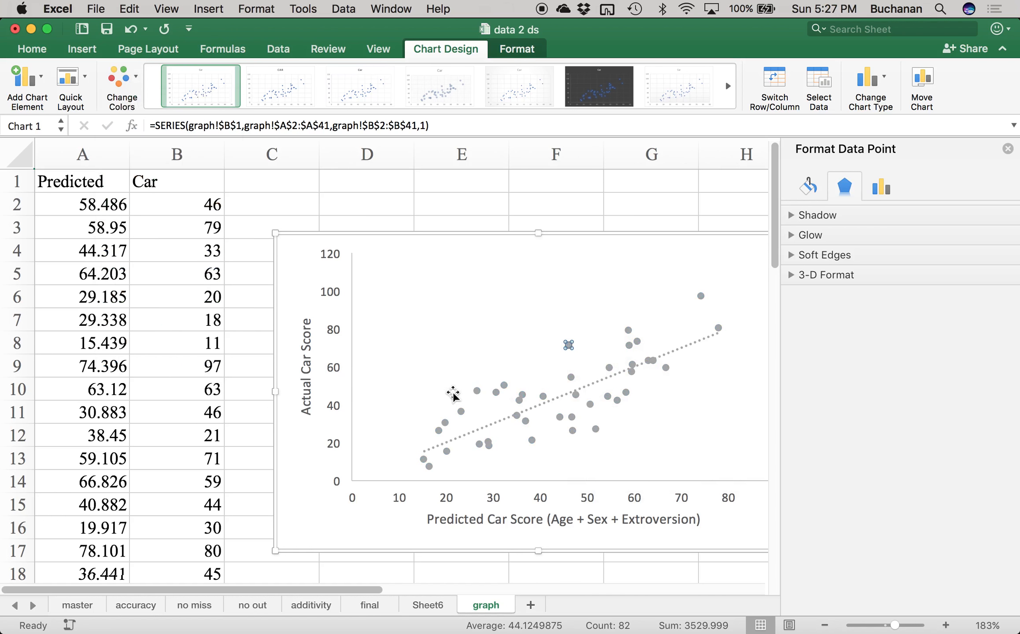
pyautogui.click(475, 347)
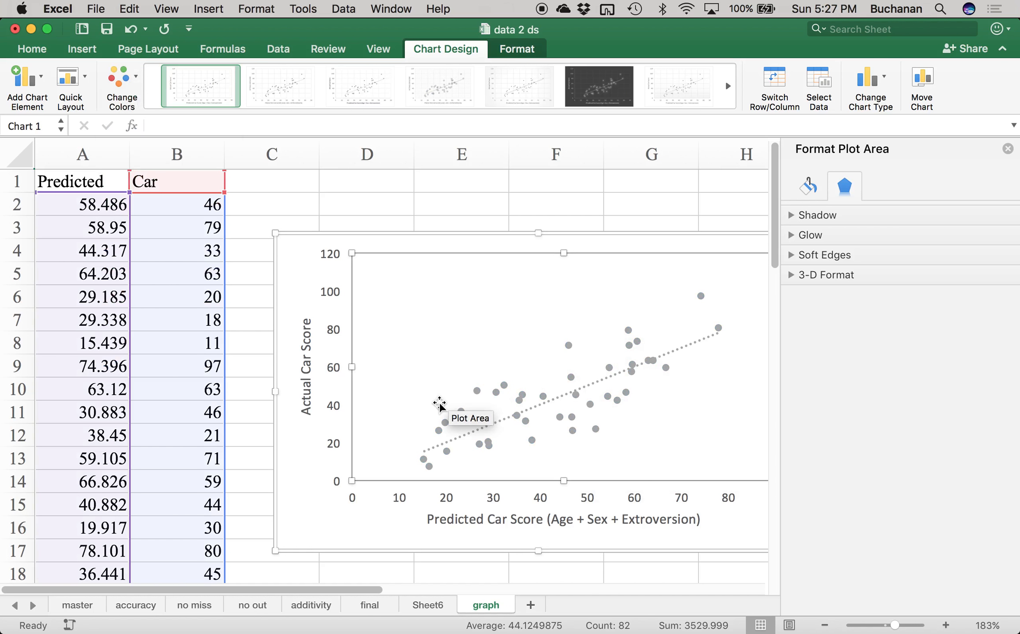
# Set all text in the scatter chart to Times New Roman, size 12.
pyautogui.click(311, 521)
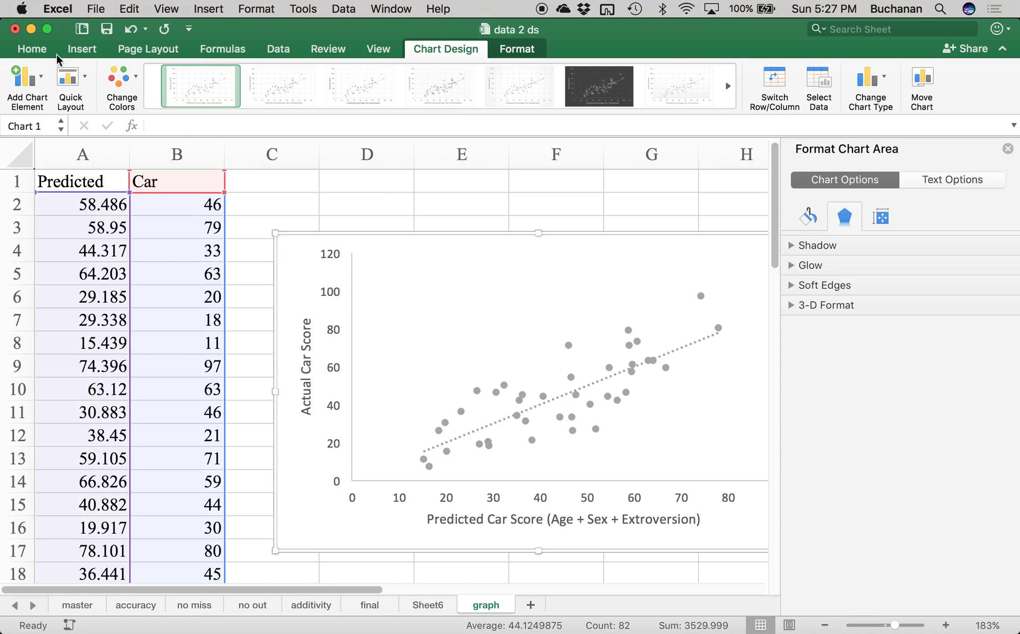
pyautogui.click(44, 51)
pyautogui.click(115, 73)
pyautogui.write('times New')
pyautogui.press('Return')
pyautogui.click(195, 74)
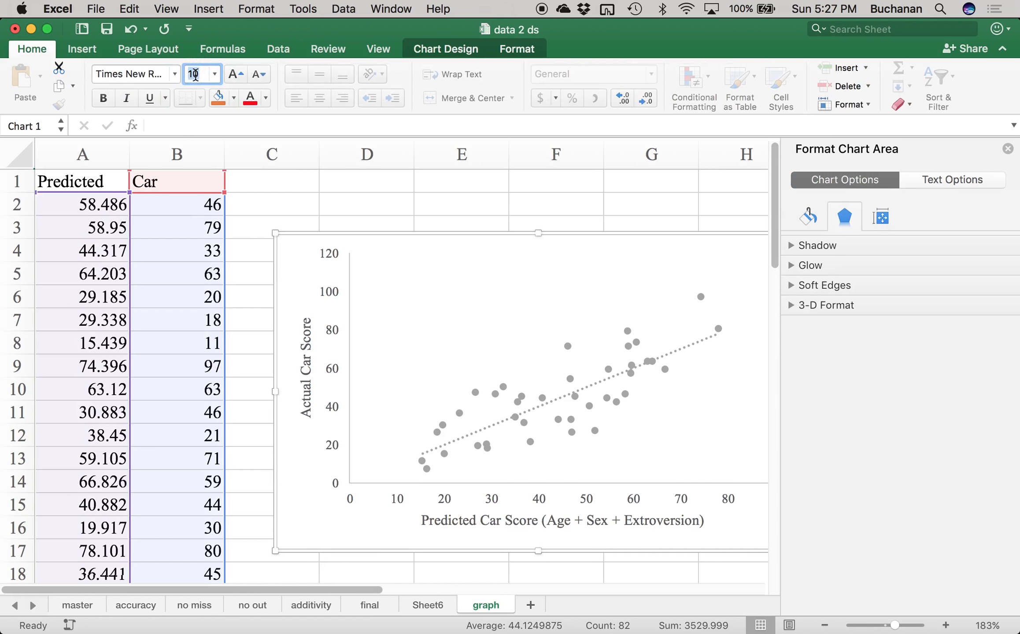
pyautogui.write('12')
pyautogui.press('Return')
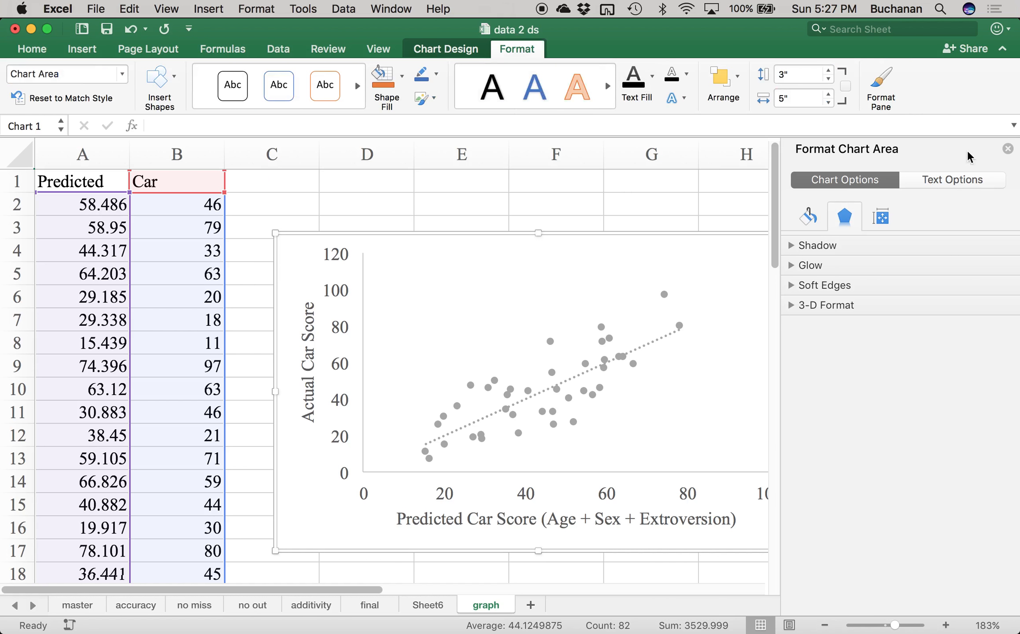
# Close the formatting pane and remove the outline around the chart area.
pyautogui.click(1007, 148)
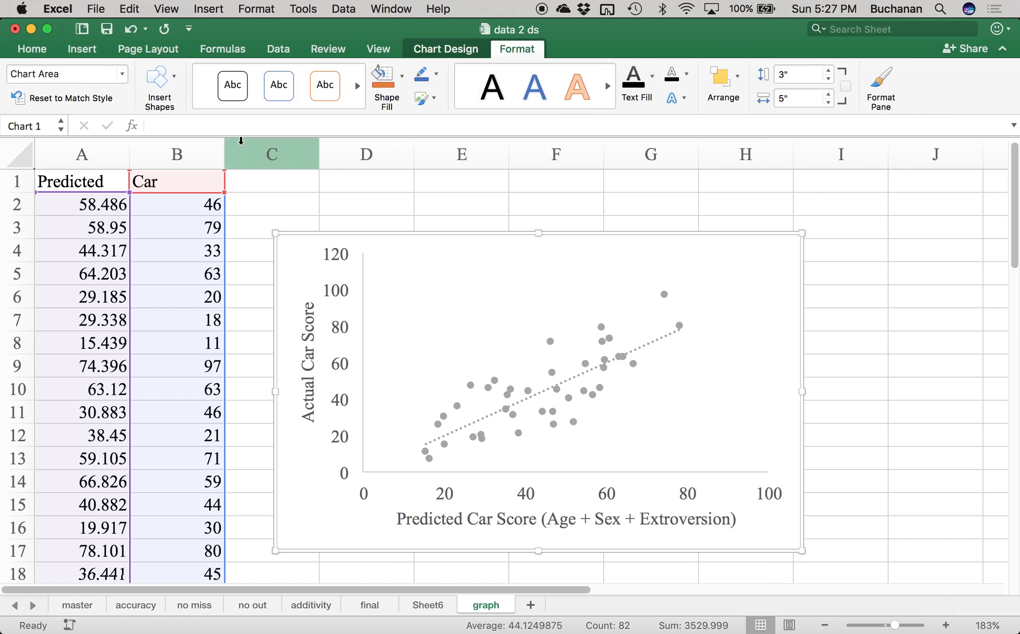
pyautogui.click(435, 75)
pyautogui.click(437, 103)
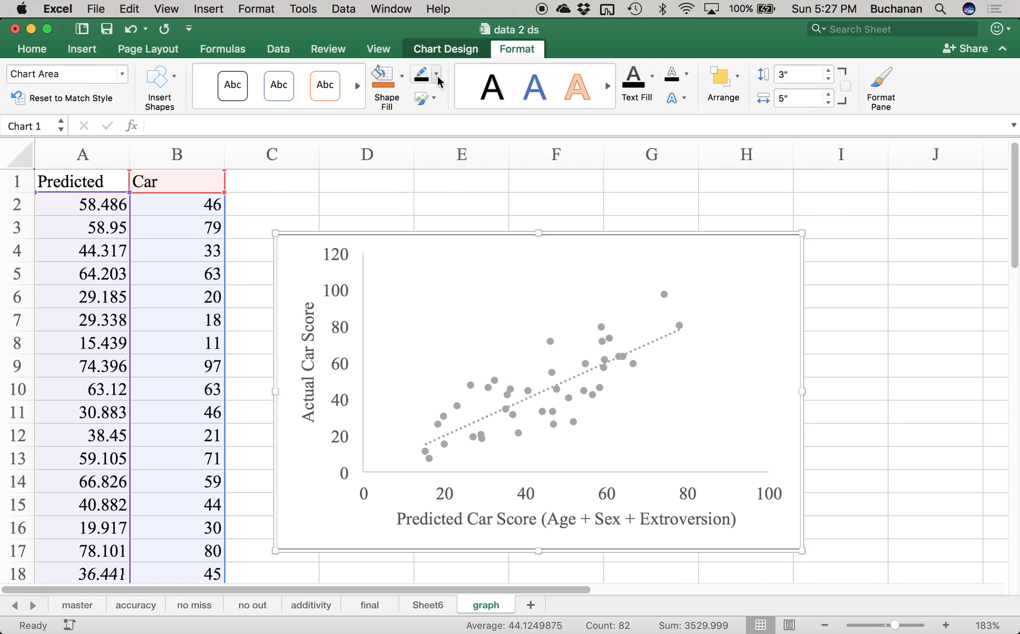
pyautogui.click(437, 77)
pyautogui.click(437, 128)
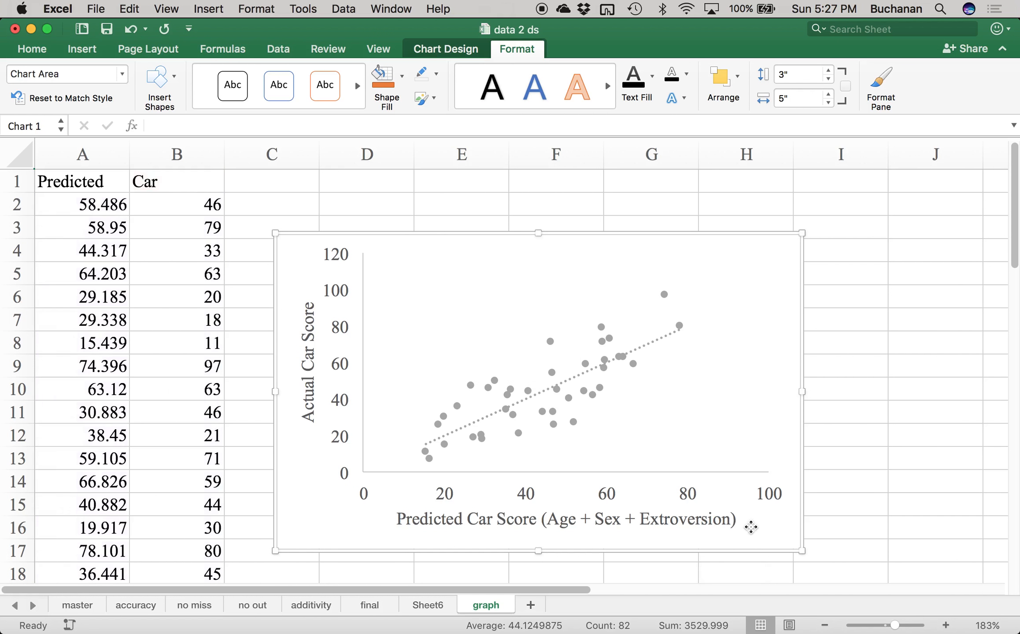
# Copy the formatted scatter chart and switch to the Word document 7.3 mlr h J.
pyautogui.press('super+c')
pyautogui.hotkey('ctrl', 'Up')
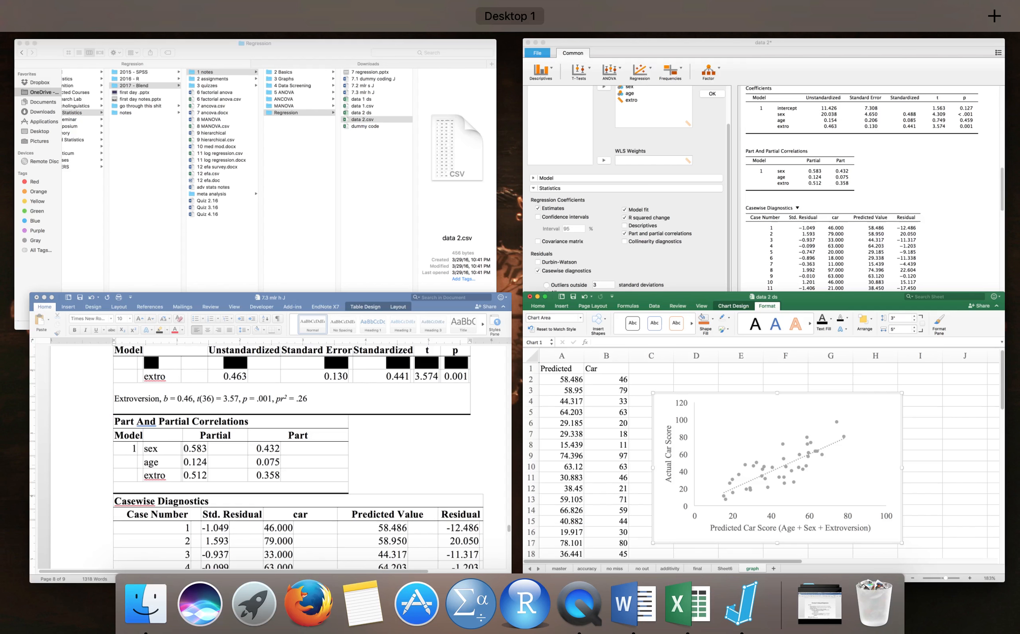
pyautogui.click(426, 422)
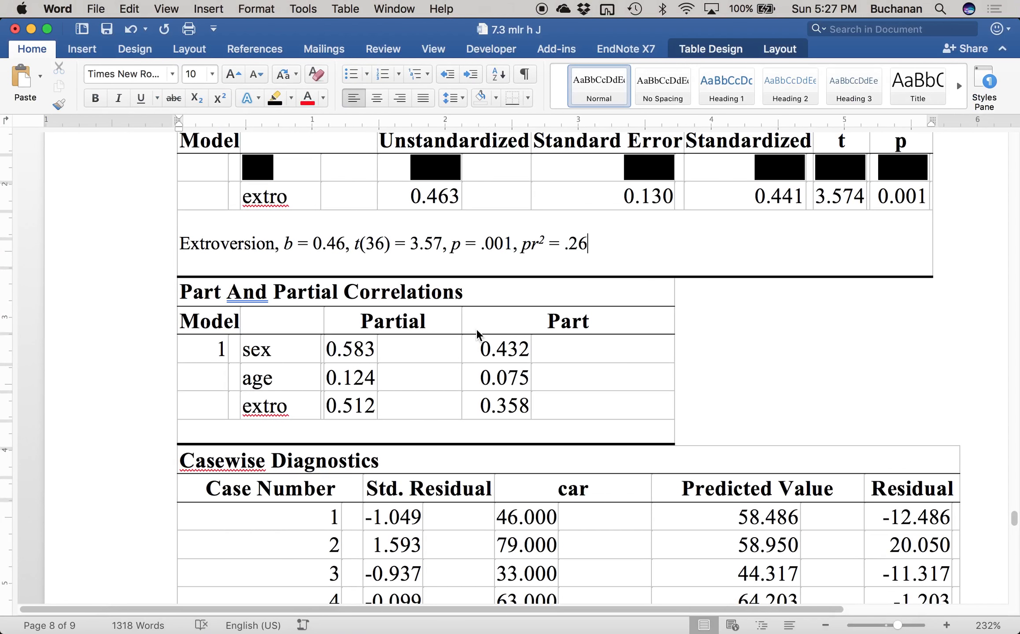
# Insert two blank lines above the "DATA SCREENING ONLY" line that precedes the Linear Regression output.
pyautogui.scroll(20, 712, 397)
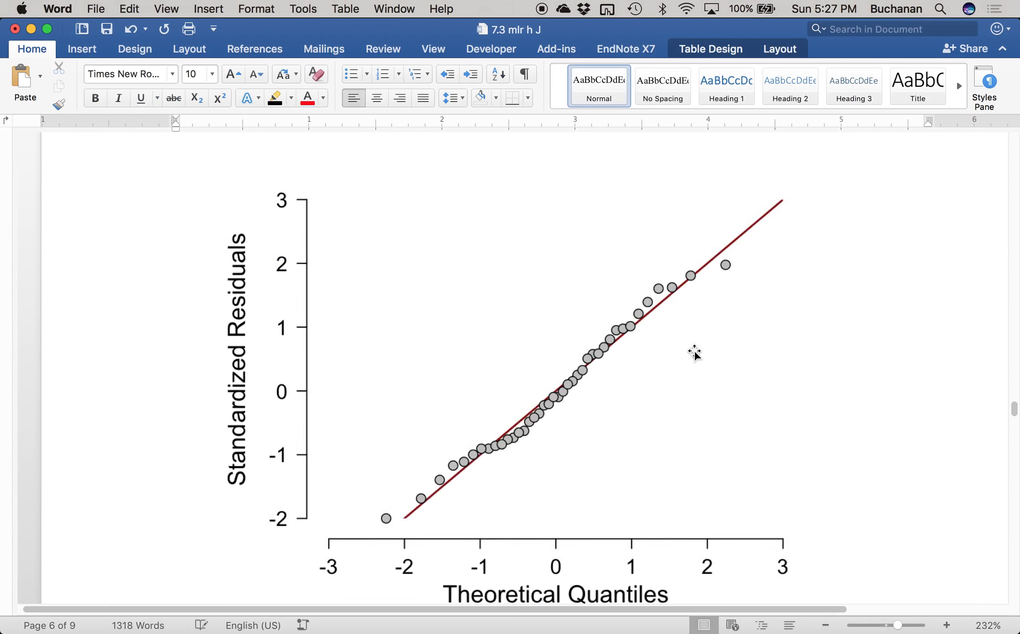
pyautogui.scroll(20, 694, 352)
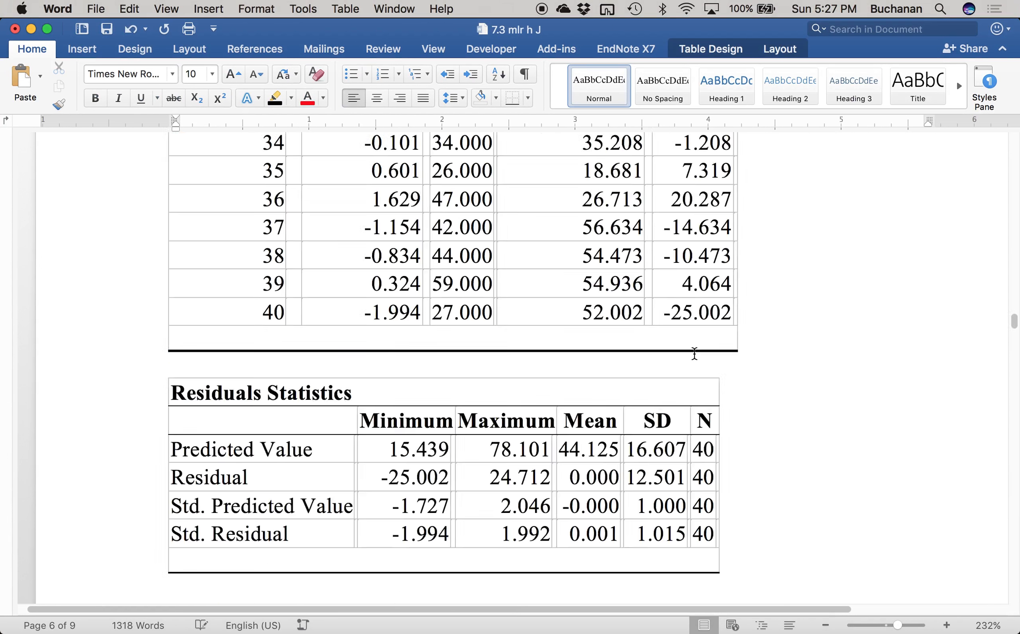
pyautogui.scroll(15, 694, 352)
pyautogui.scroll(-5, 694, 341)
pyautogui.scroll(-10, 694, 340)
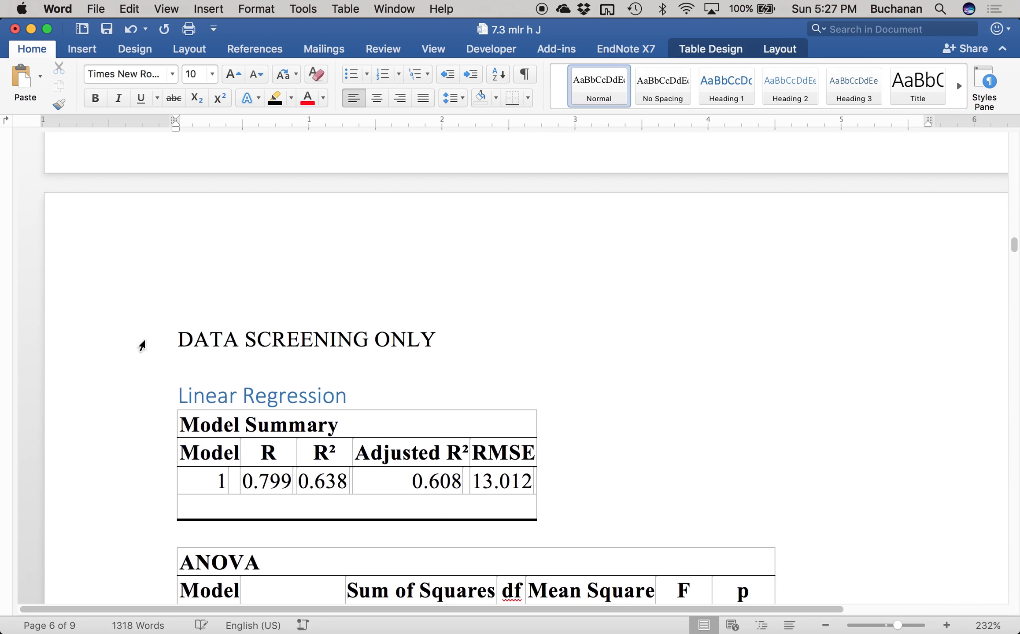
pyautogui.click(172, 339)
pyautogui.press('Return')
pyautogui.press('Return')
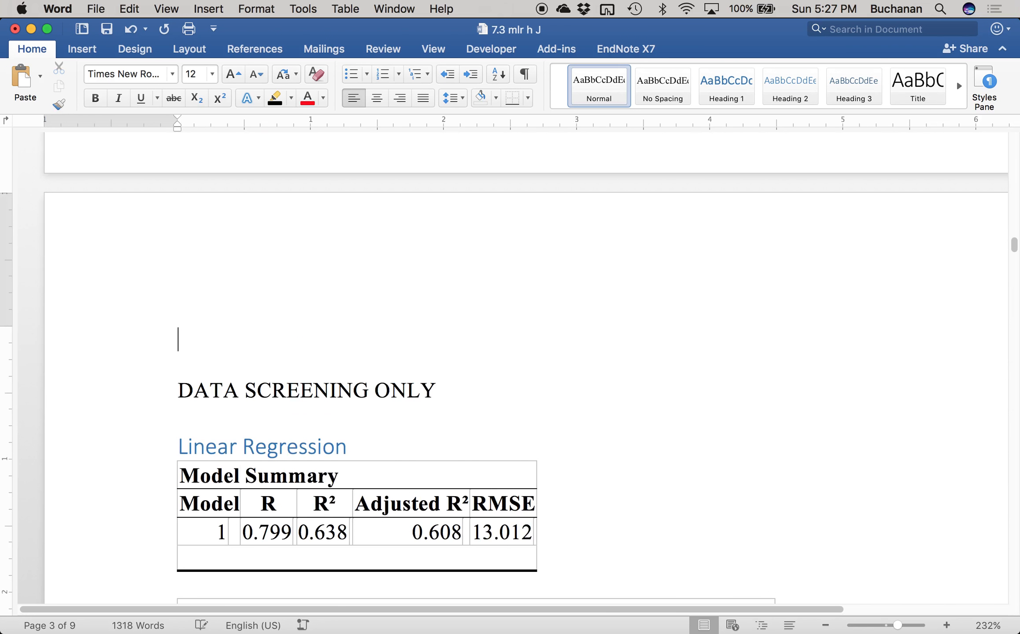
# Paste the scatter chart into the blank space above "DATA SCREENING ONLY" and save the document.
pyautogui.scroll(5, 171, 339)
pyautogui.press('cmd+v')
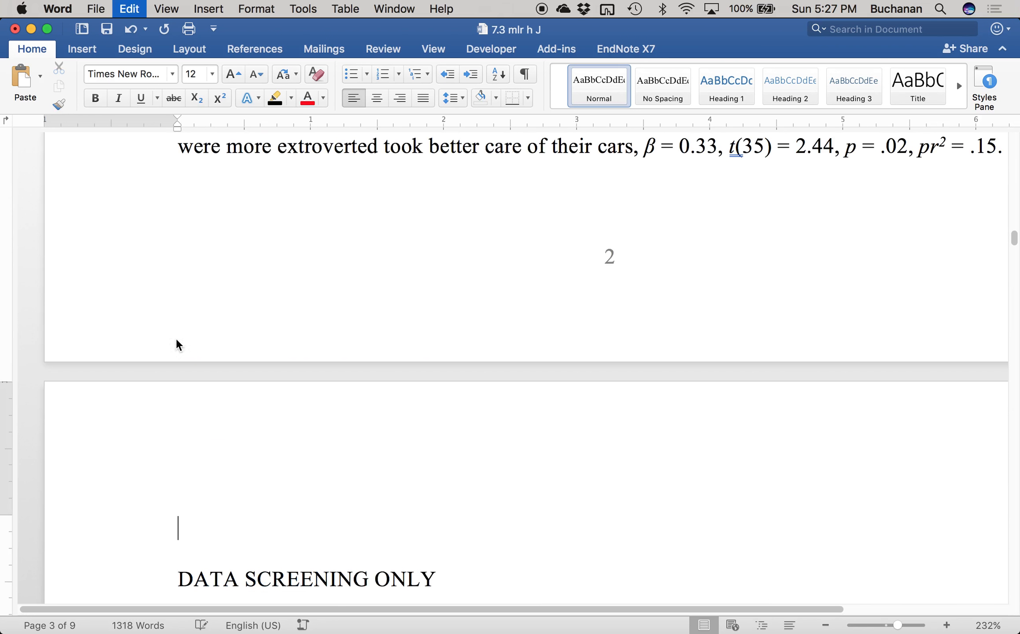
pyautogui.scroll(3, 177, 340)
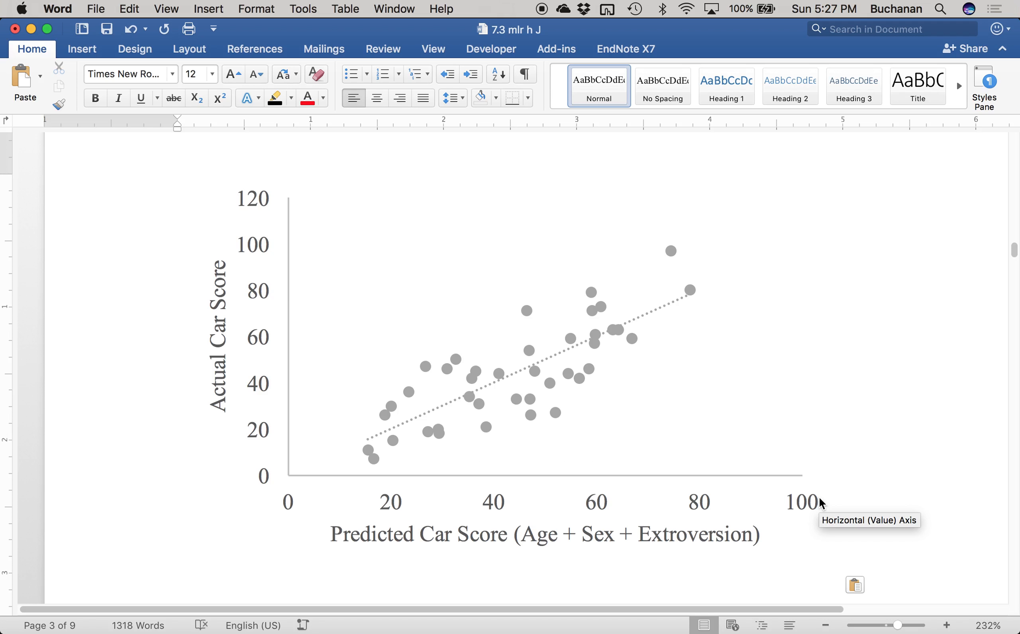
pyautogui.press('super+s')
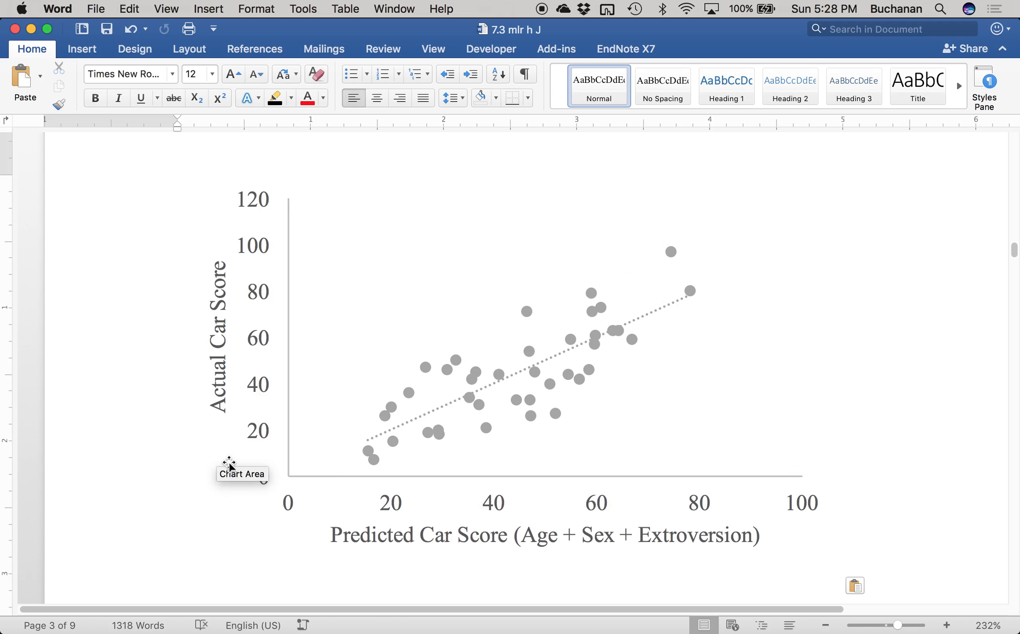
pyautogui.scroll(5, 229, 468)
pyautogui.scroll(-2, 234, 466)
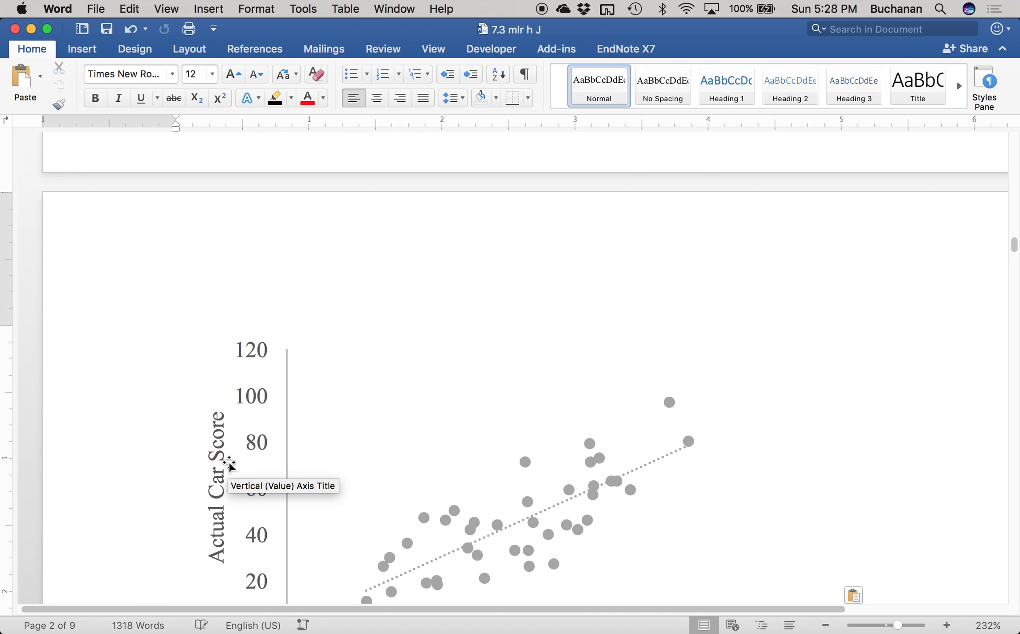